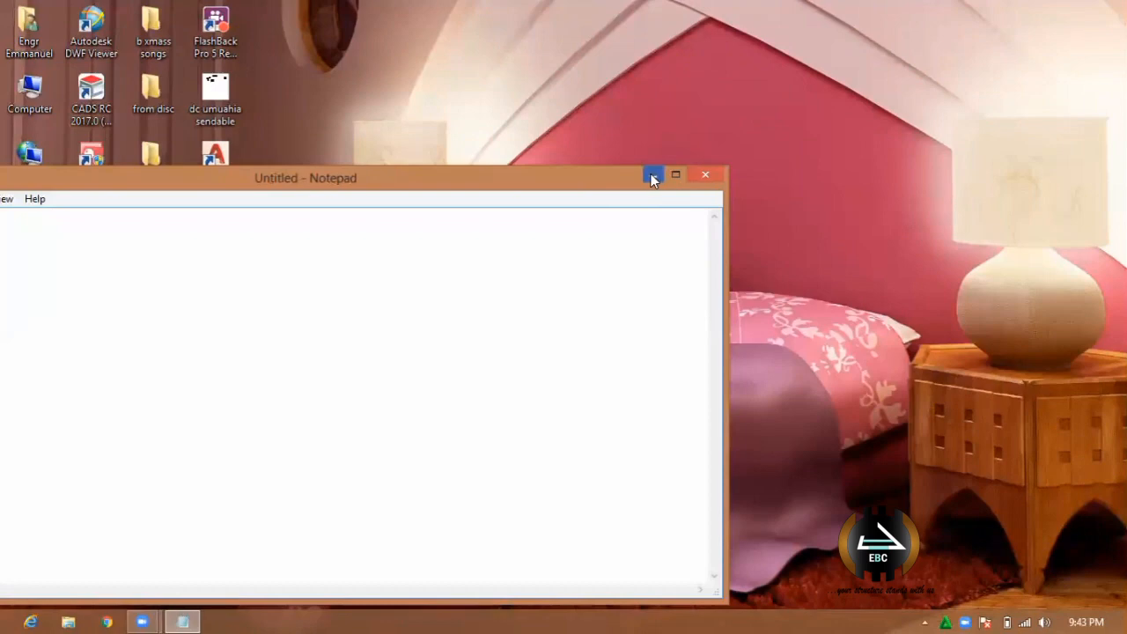
- Minimize the empty Notepad window and refresh the desktop
click(652, 175)
key(Menu)
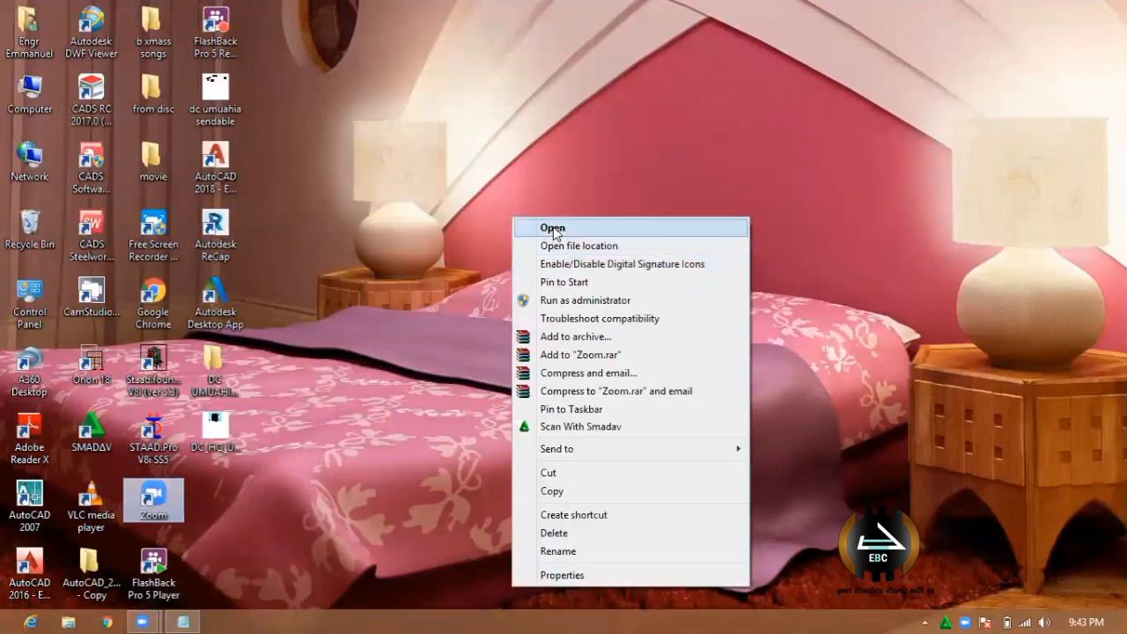
click(444, 223)
right_click(449, 221)
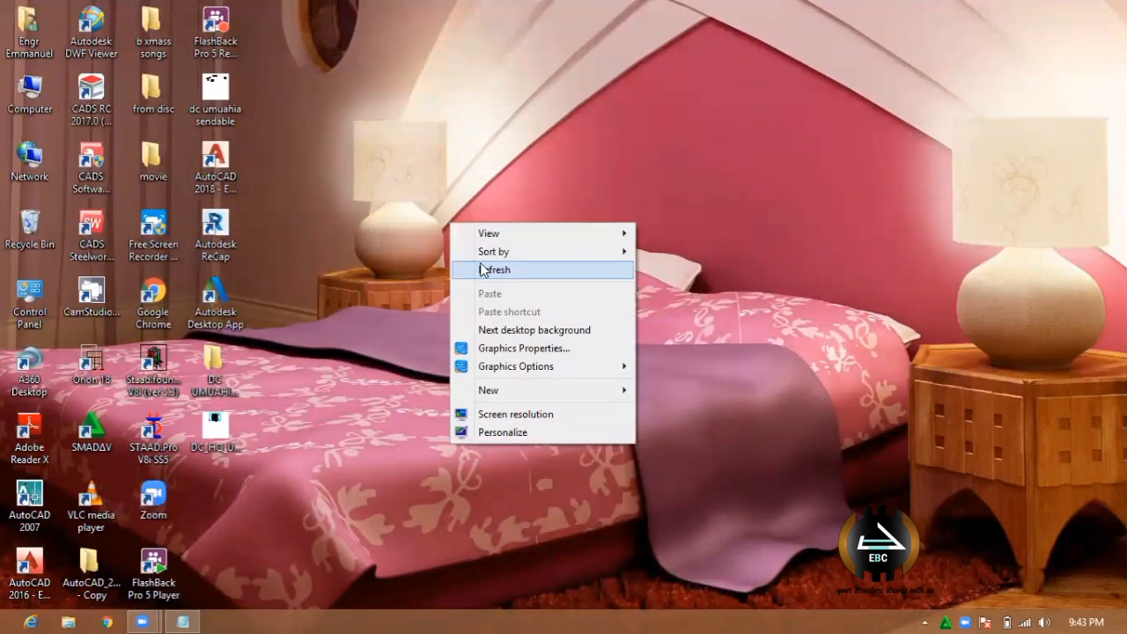
click(485, 269)
right_click(496, 251)
click(522, 297)
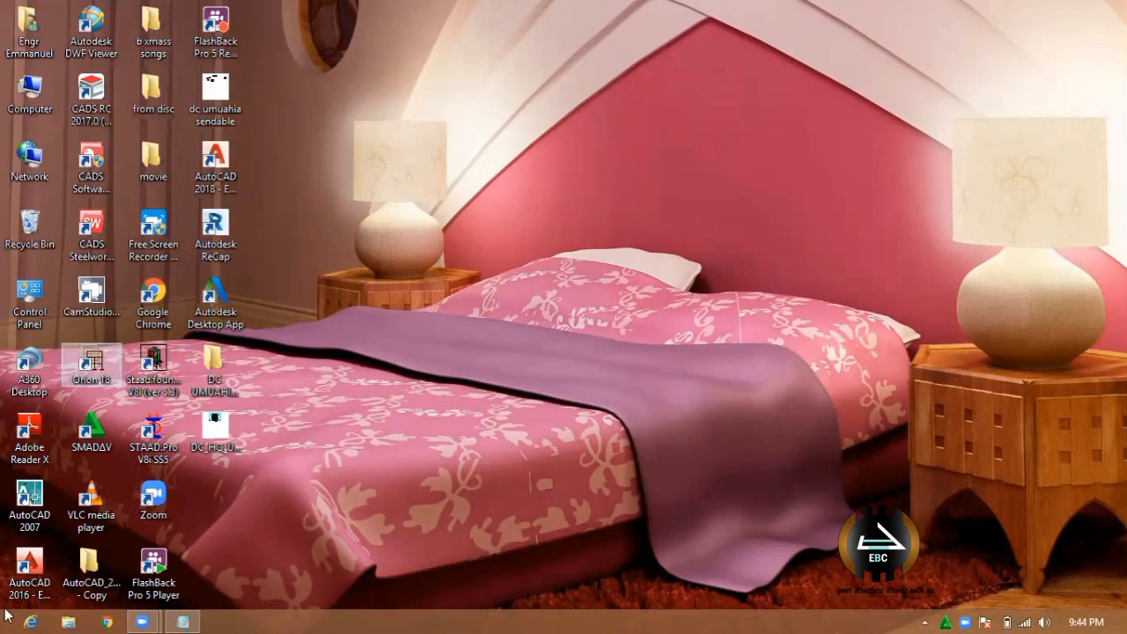
- Launch Orion 18 from the Start screen and dismiss its welcome window
mouse_move(3, 614)
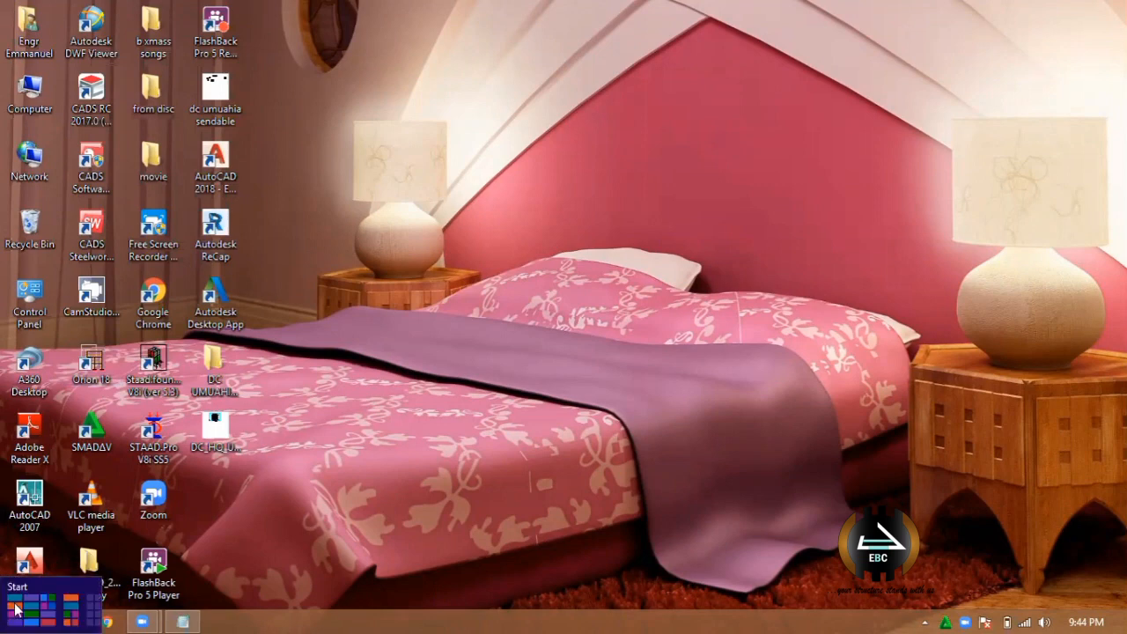
key(super)
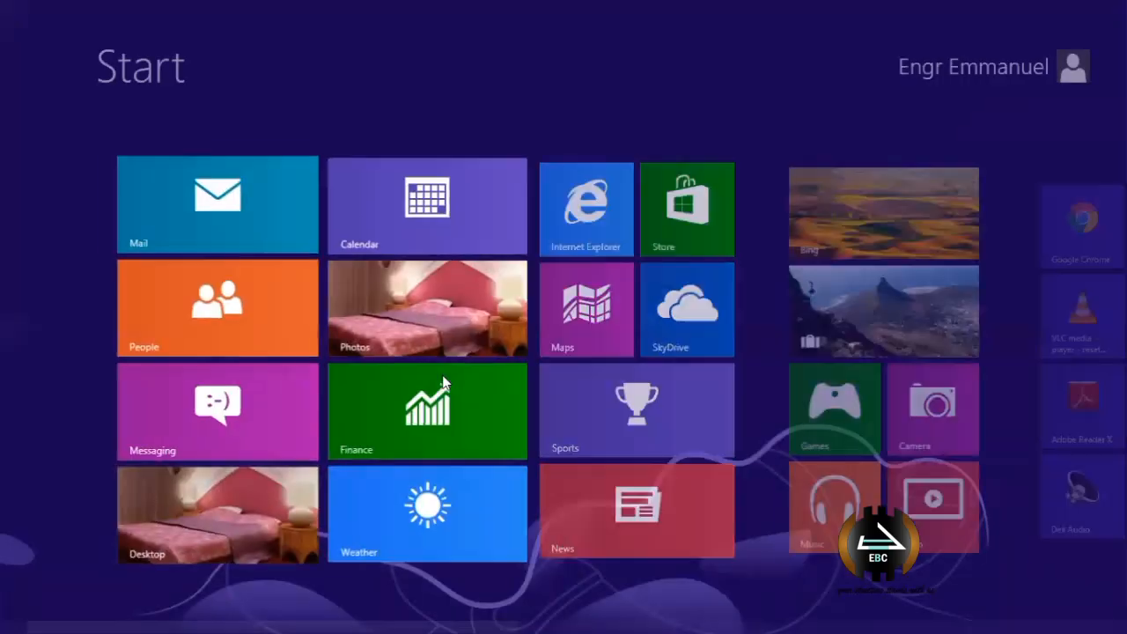
scroll(573, 190, down, 5)
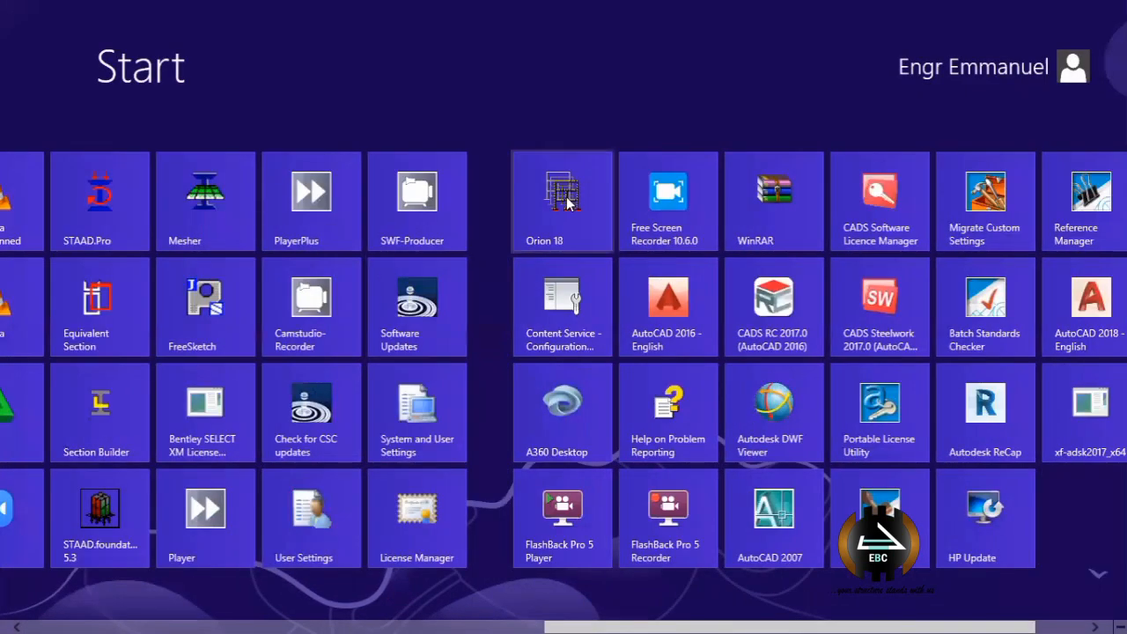
click(565, 201)
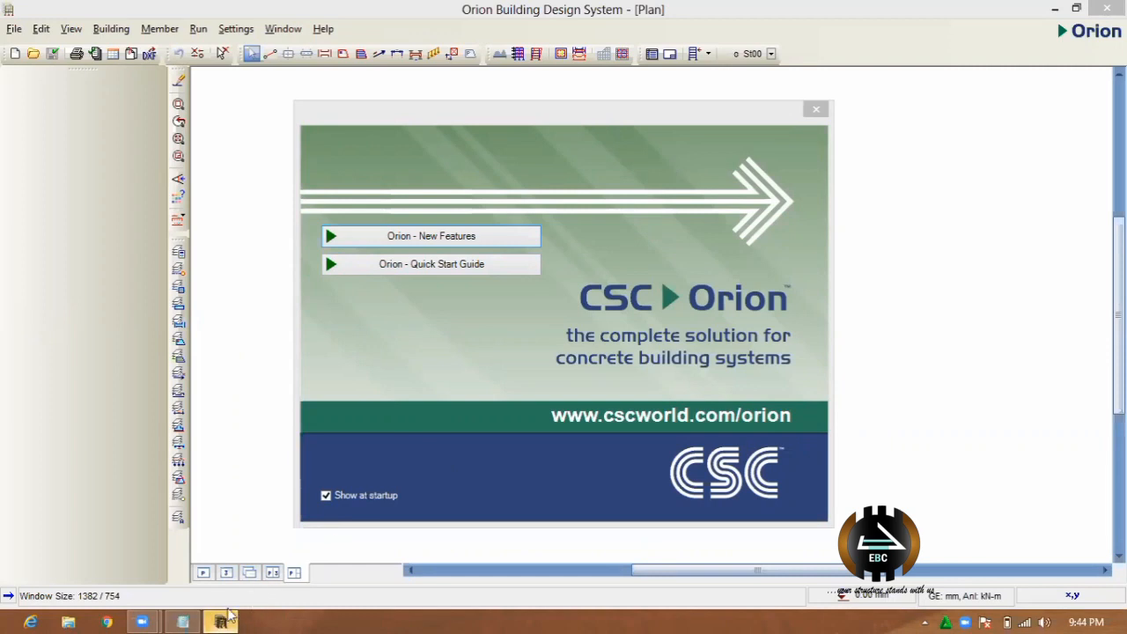
click(816, 114)
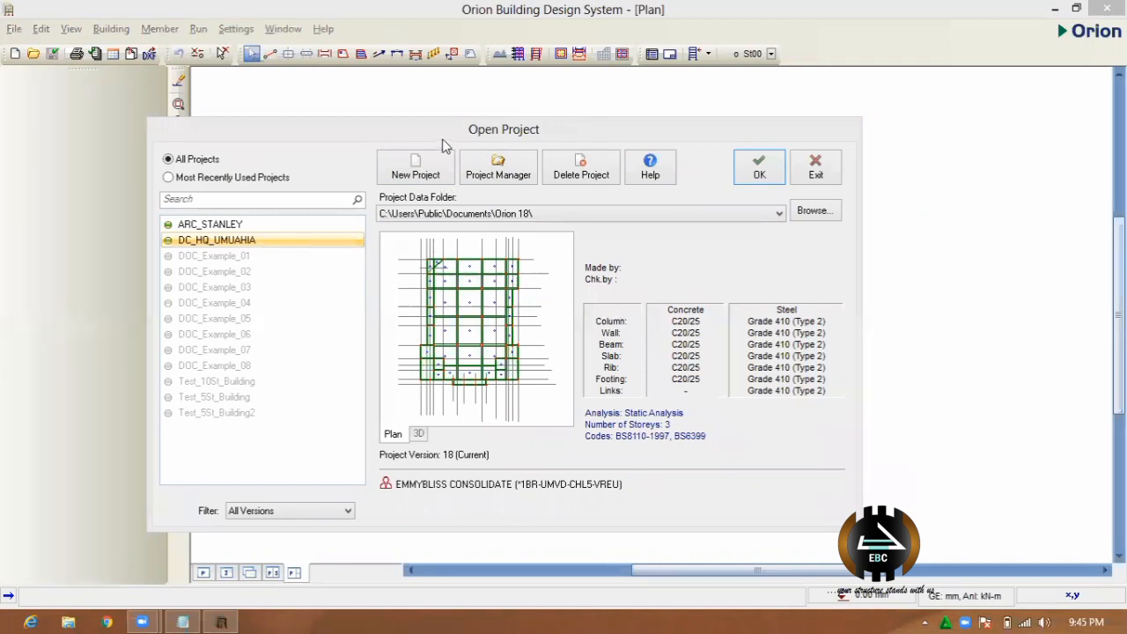
click(464, 169)
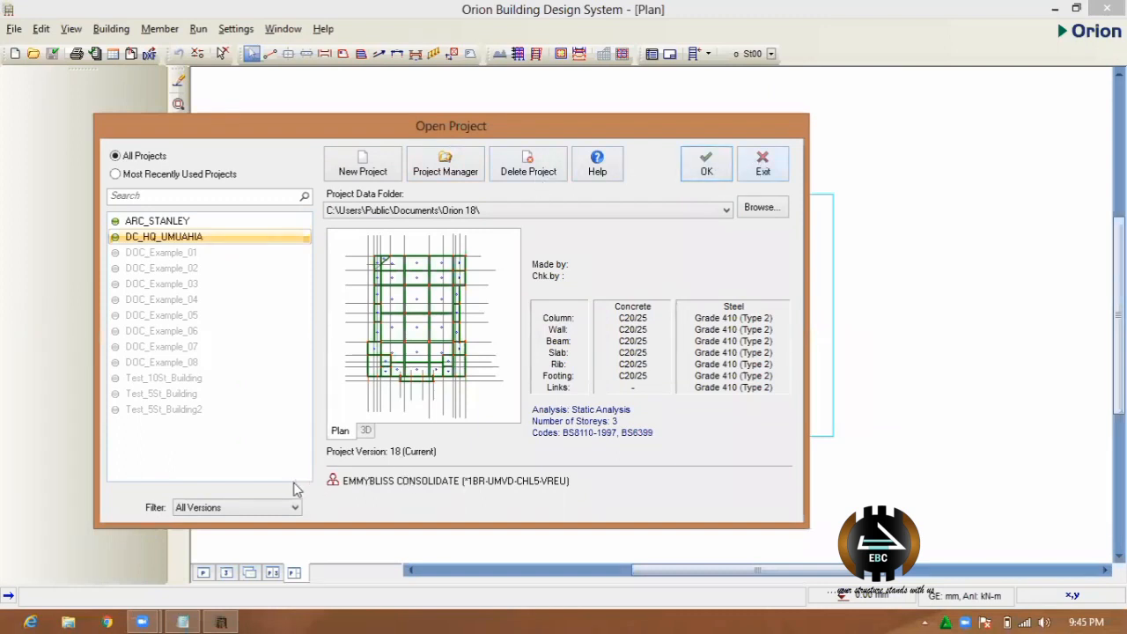
click(227, 510)
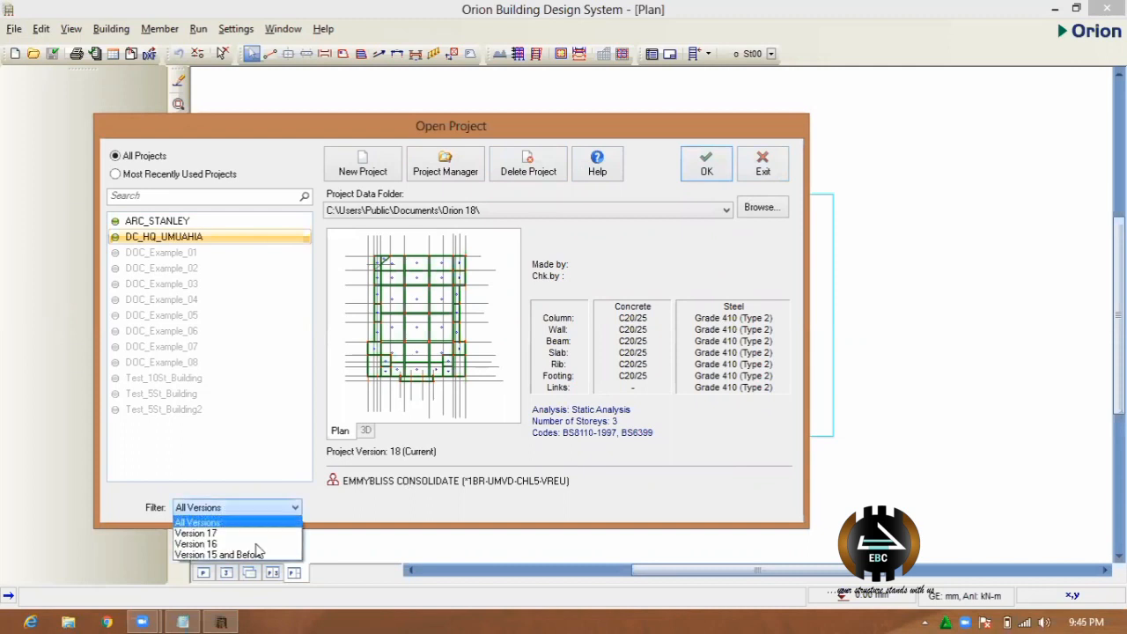
click(292, 505)
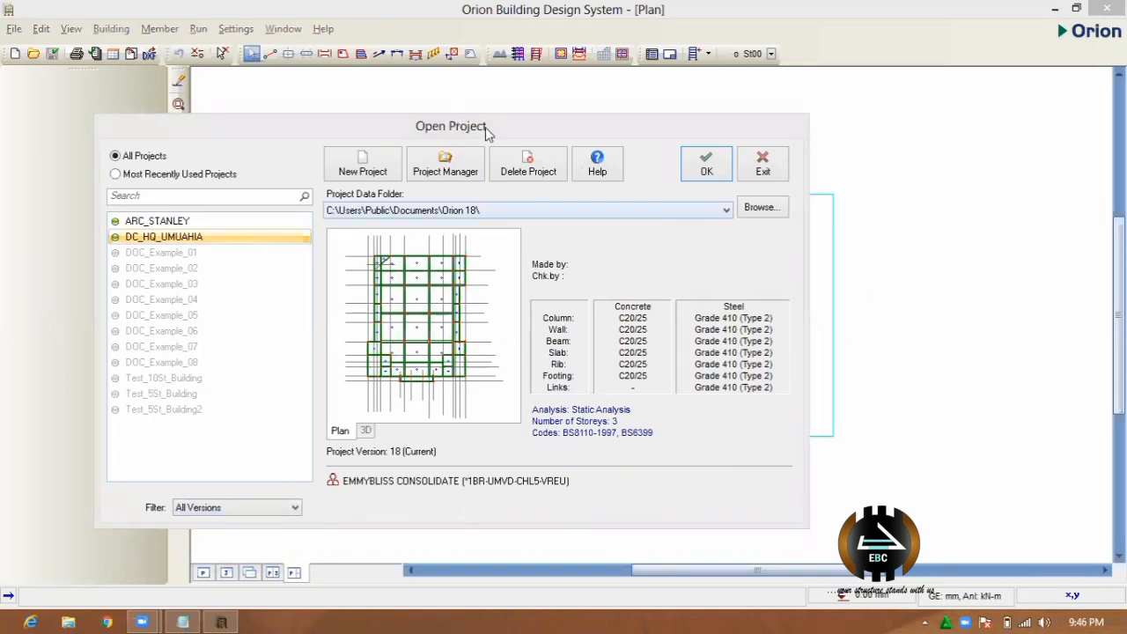
click(460, 183)
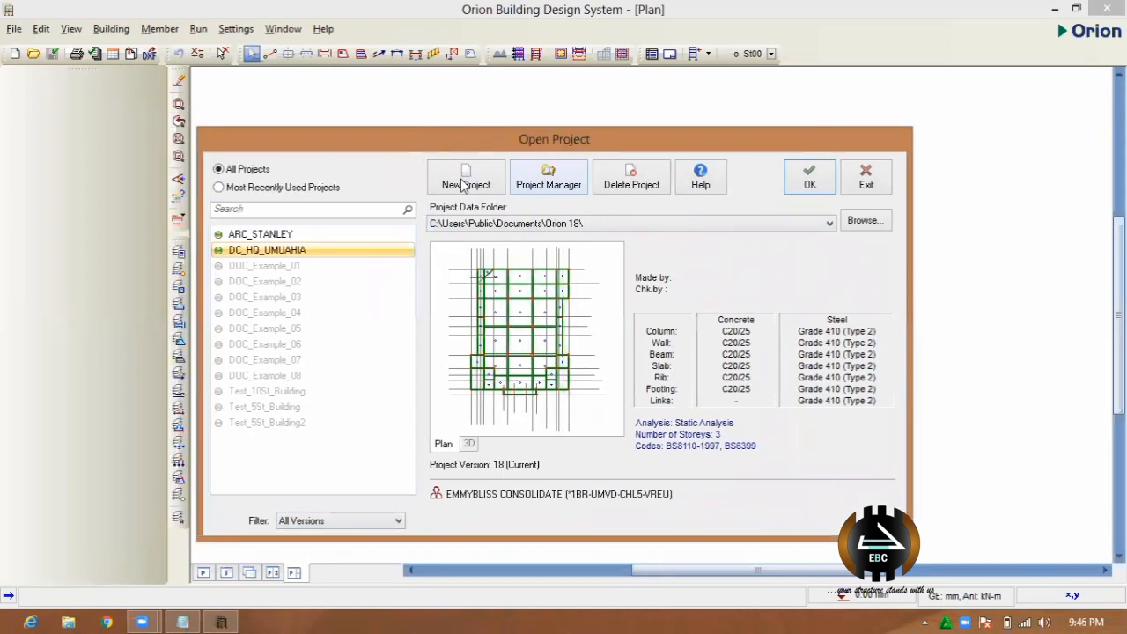
- Create a new project with the code MASTER_CLASS_DAY1 and import all its settings from the UK (BS8110) template
click(461, 184)
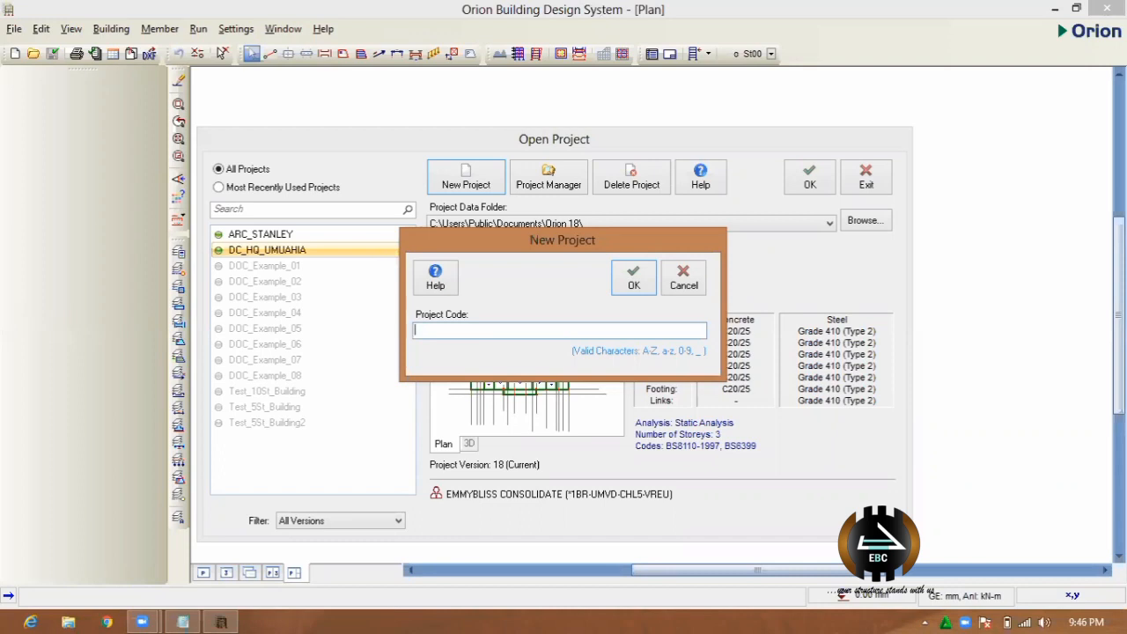
text(MASTER_CLASS_DAY)
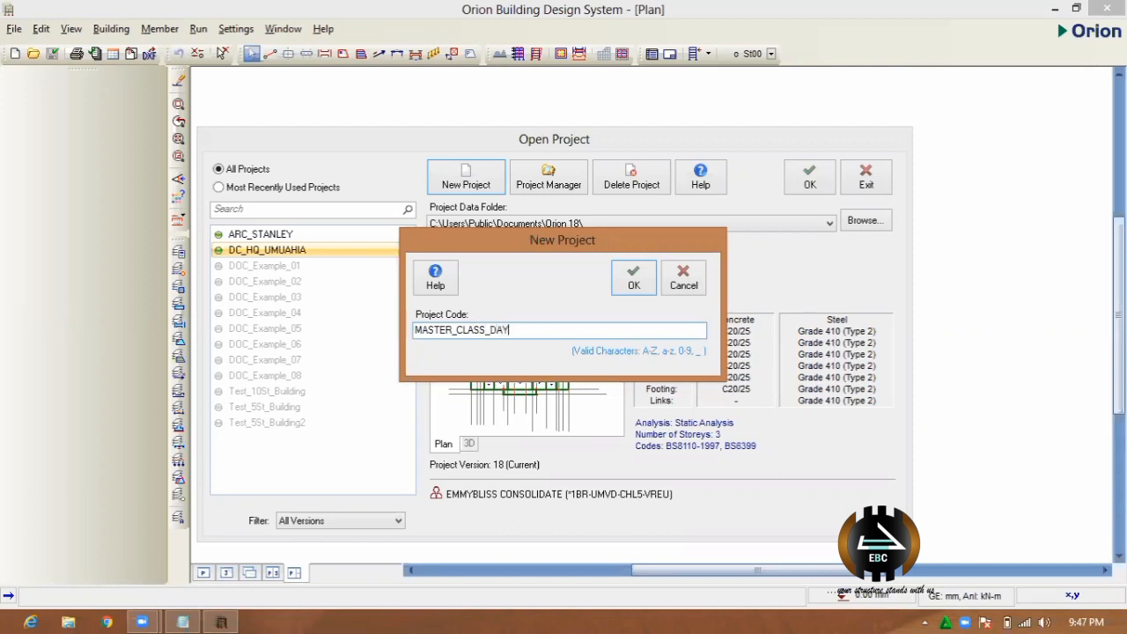
text(1)
click(633, 280)
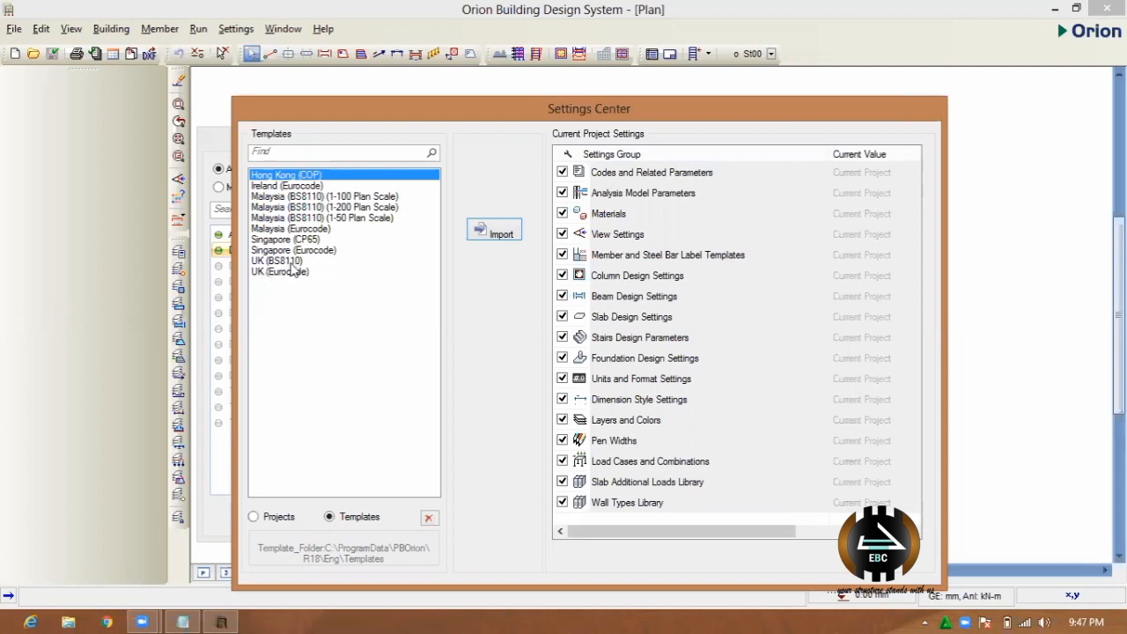
click(291, 261)
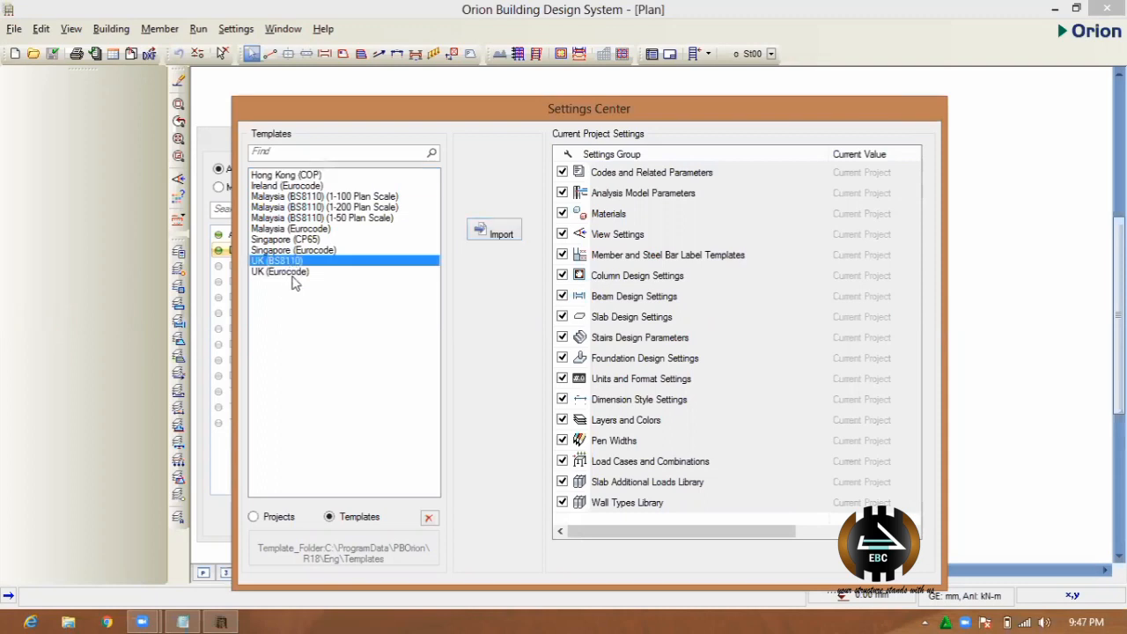
click(515, 236)
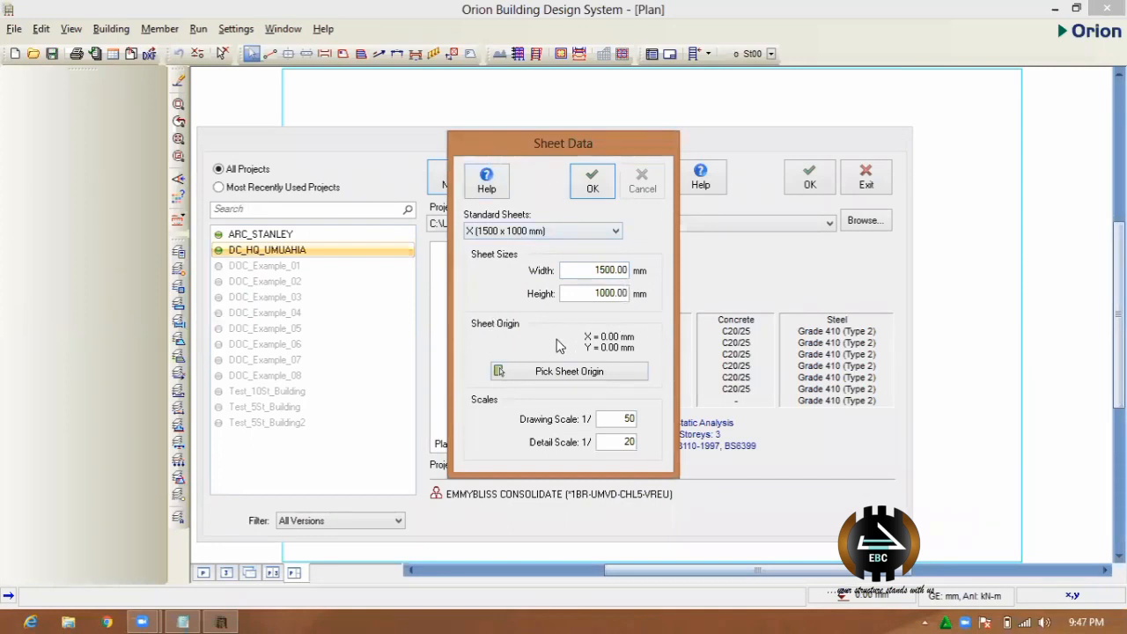
- Review the standard sheet sizes and keep the X (1500 x 1000 mm) sheet for the project
click(515, 232)
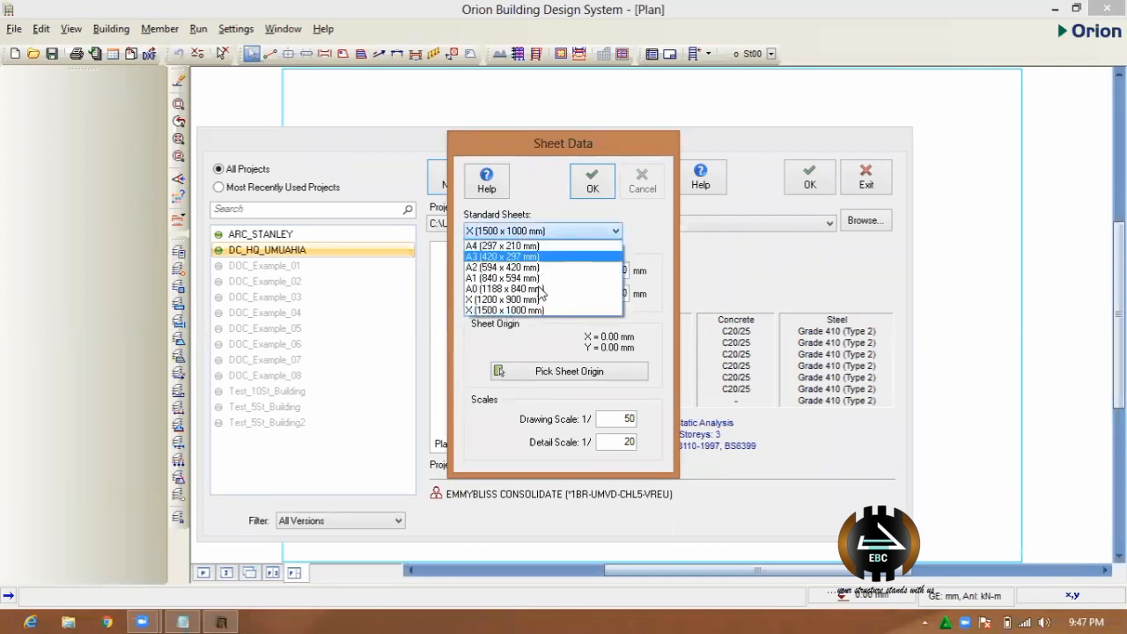
key(Down)
key(Down)
key(Down)
key(Down)
key(Down)
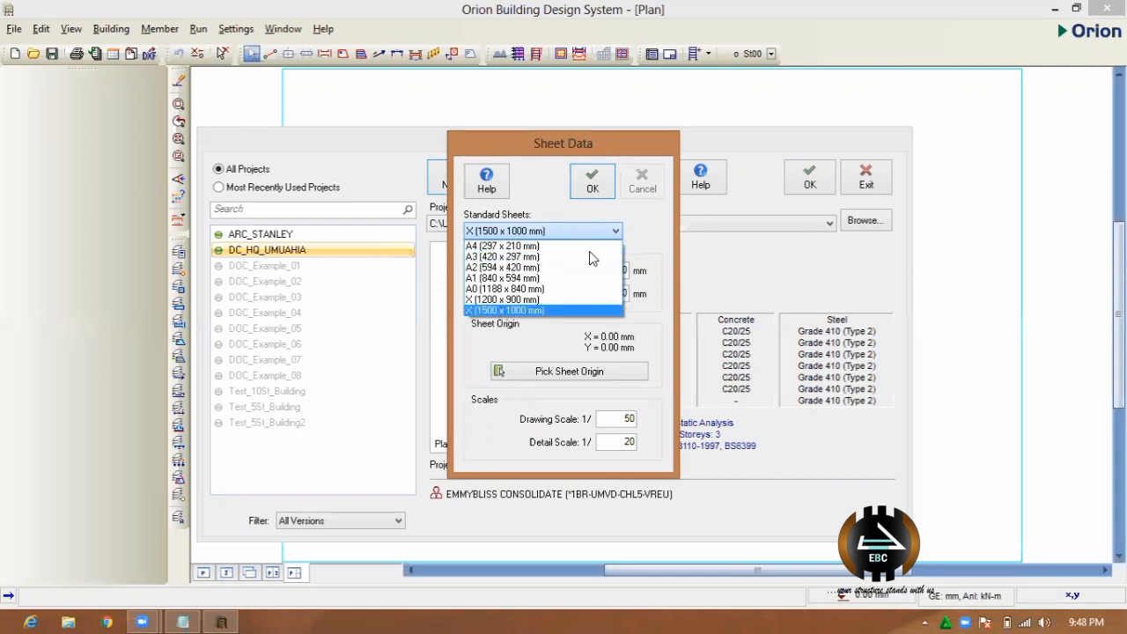
key(Return)
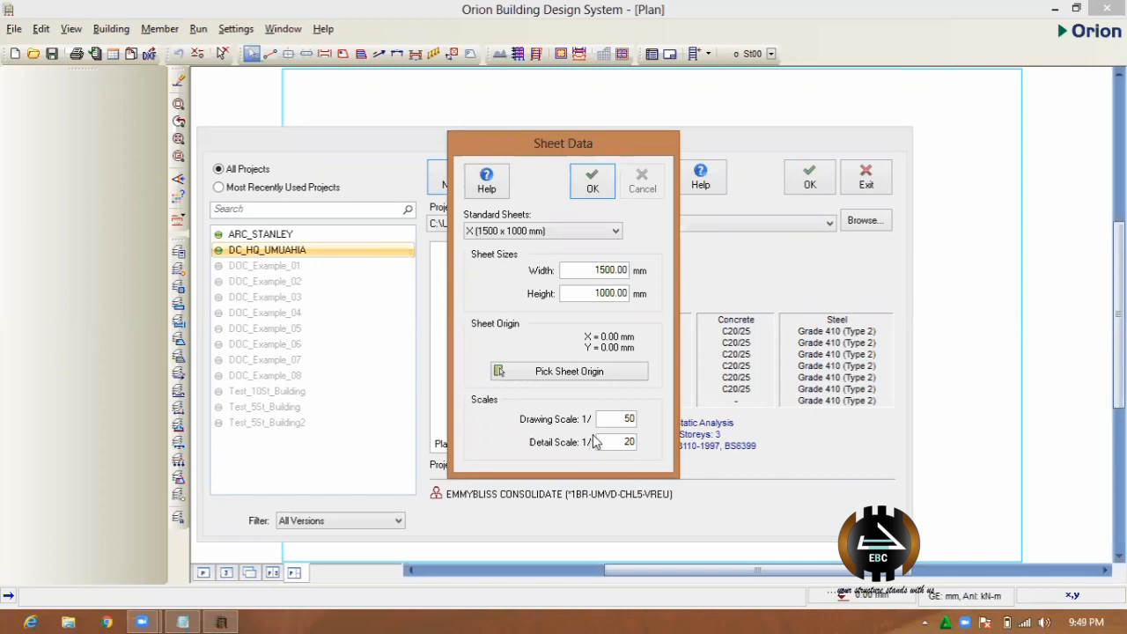
- Set the sheet's detail scale to 1/15 and drawing scale to 1/45, and accept the sheet data
double_click(627, 441)
text(15)
key(shift+Tab)
text(45)
click(589, 188)
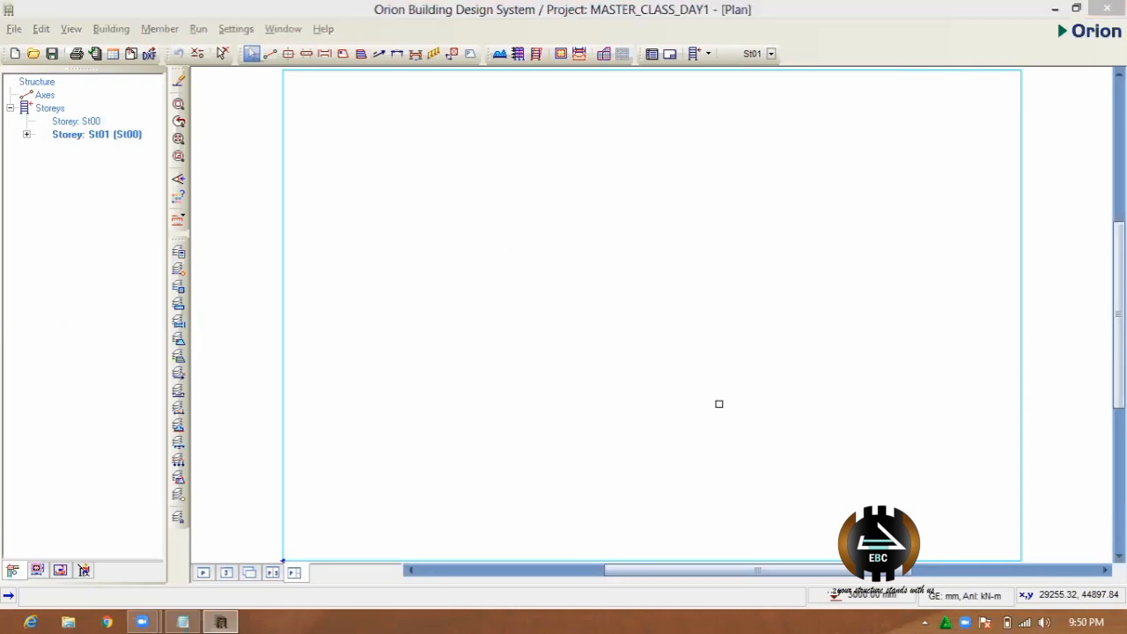
- Restore the maximized Orion window down to its smaller size
click(856, 105)
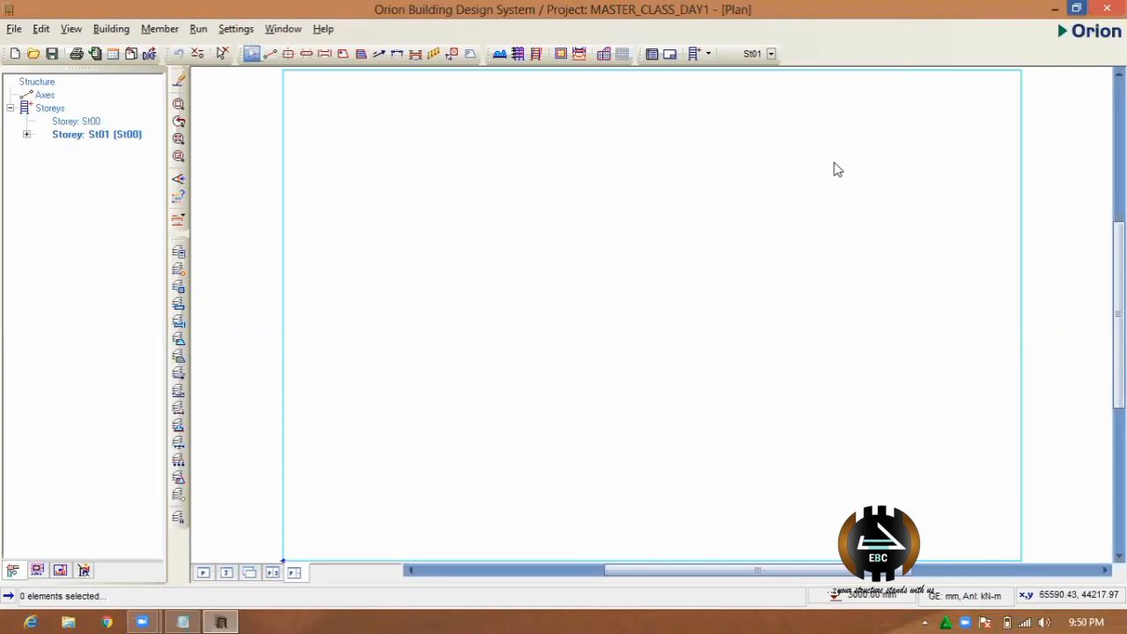
click(1075, 9)
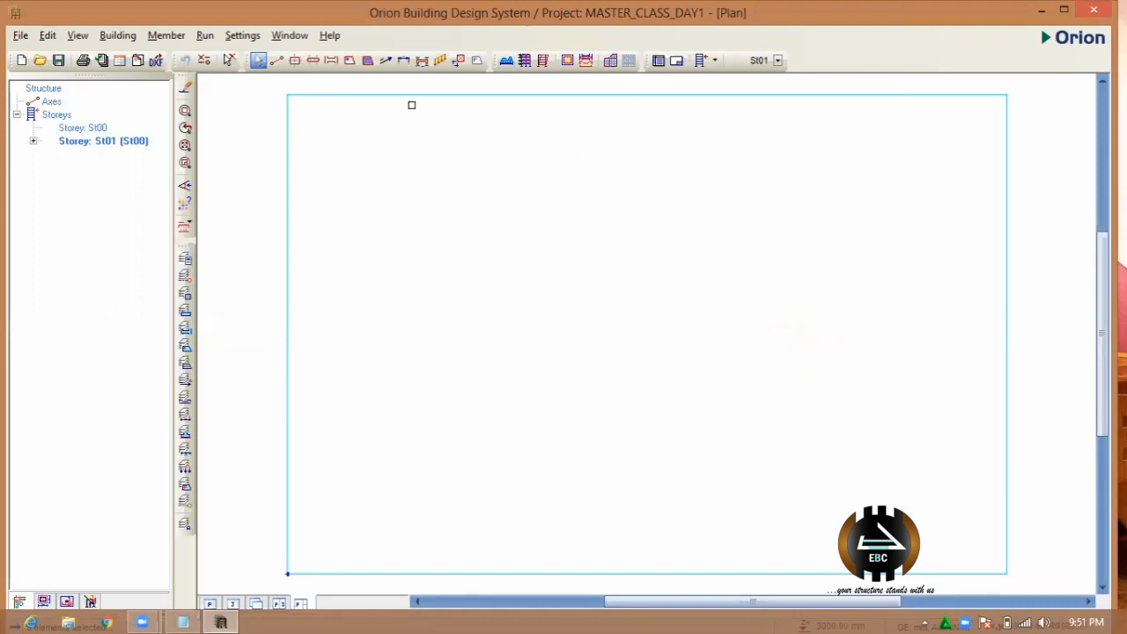
click(21, 40)
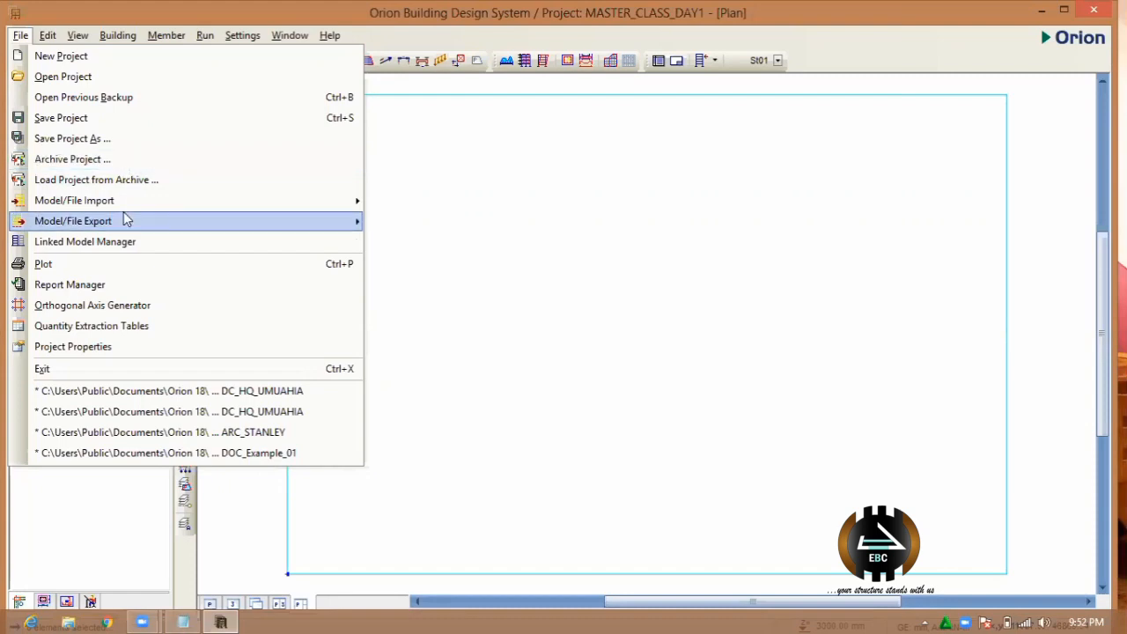
mouse_move(124, 204)
mouse_move(310, 221)
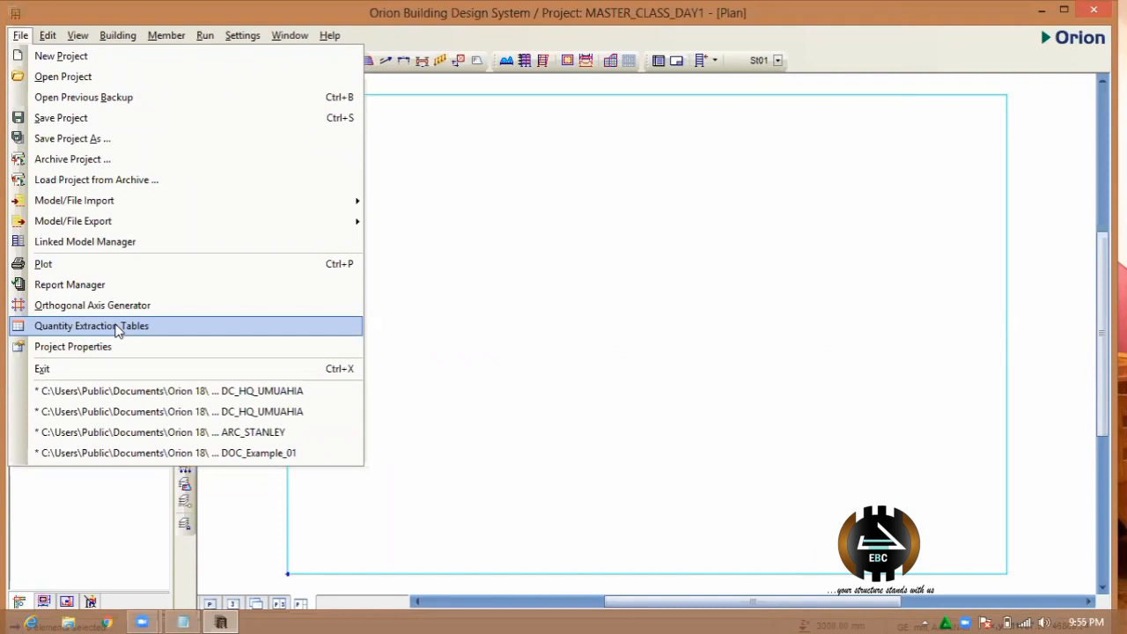
mouse_move(58, 38)
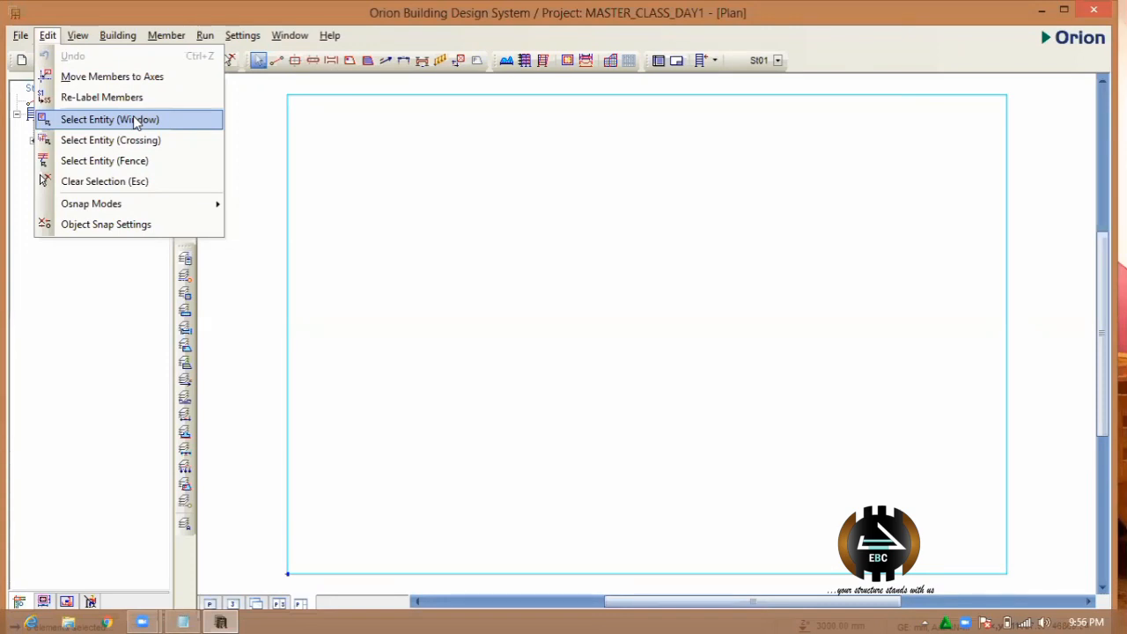
mouse_move(166, 35)
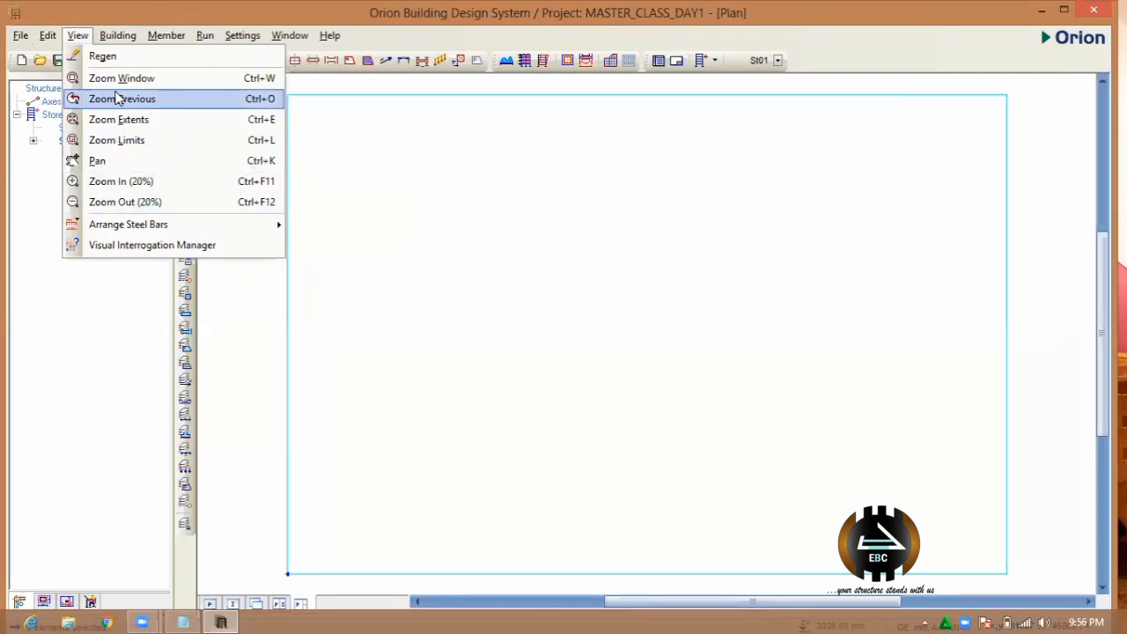
- Open the Visual Interrogation Manager, examine the available interrogation types, and close it with No Shading kept
click(206, 247)
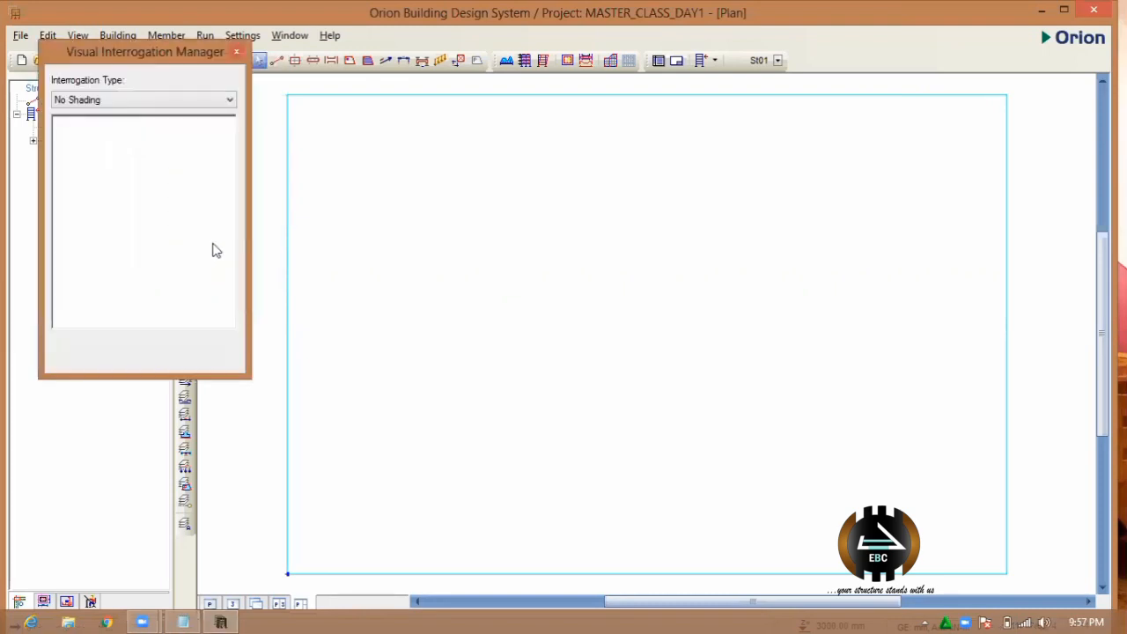
click(152, 102)
click(151, 101)
click(151, 101)
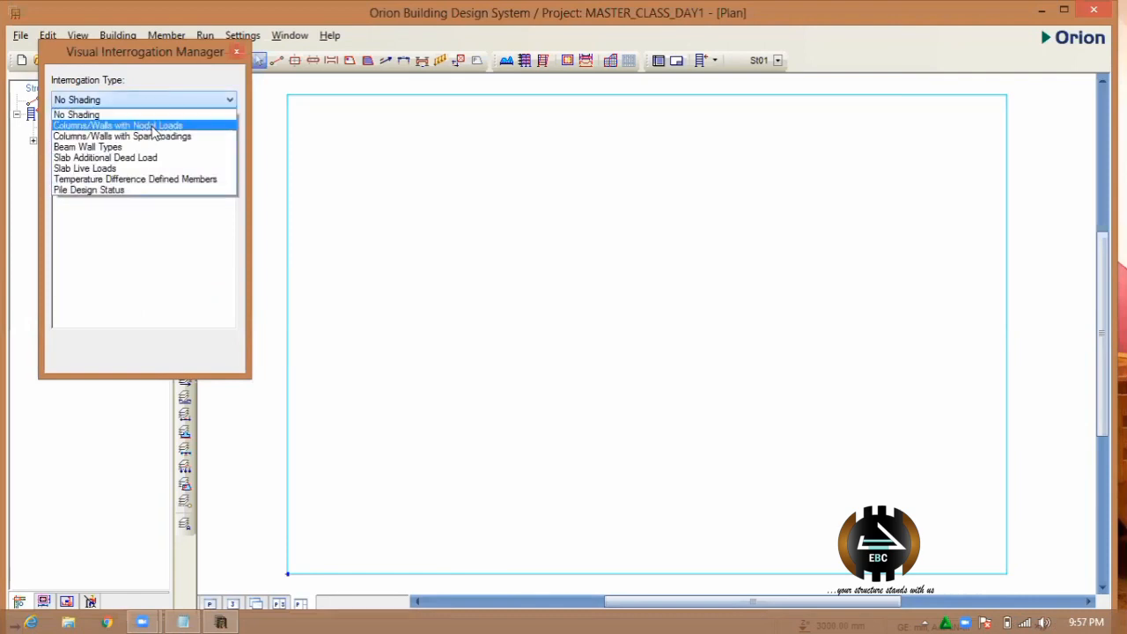
click(161, 64)
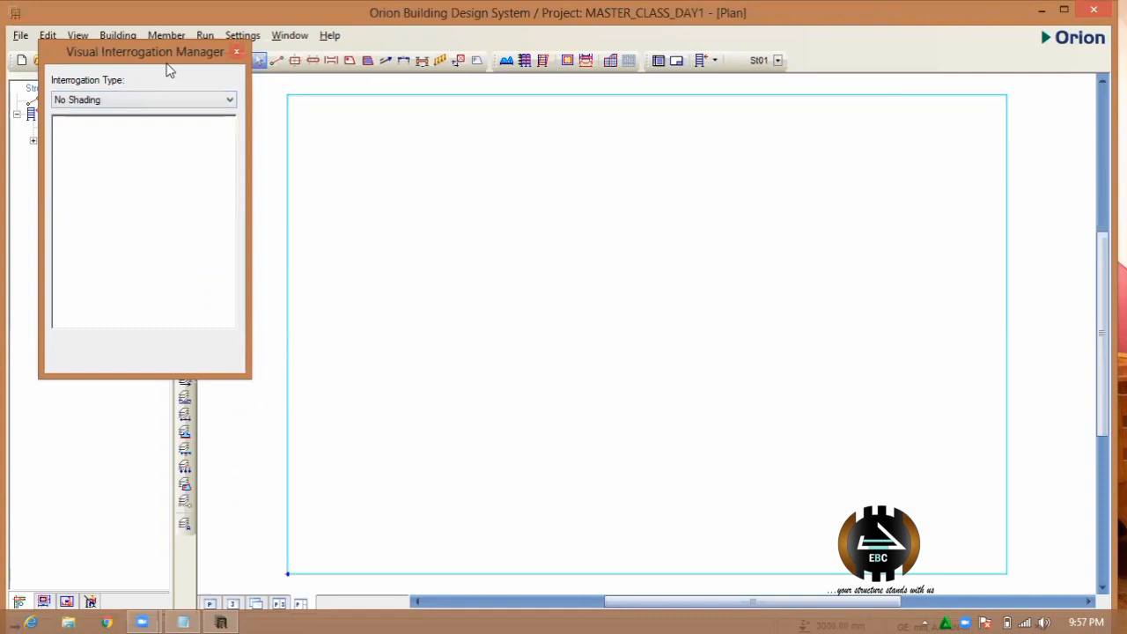
click(235, 55)
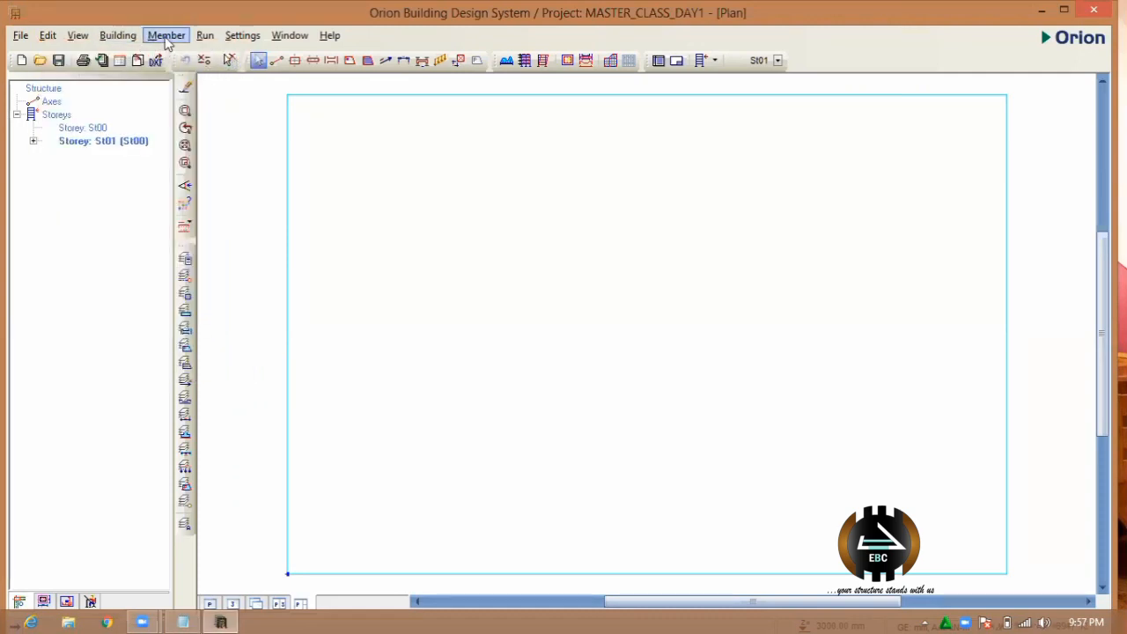
click(118, 36)
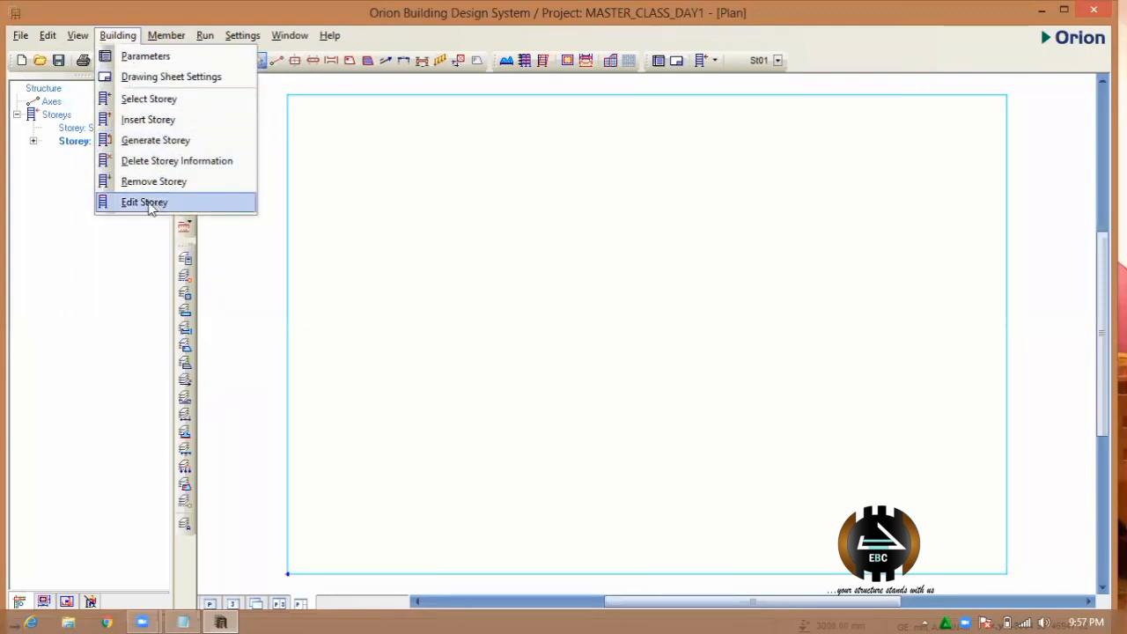
mouse_move(155, 39)
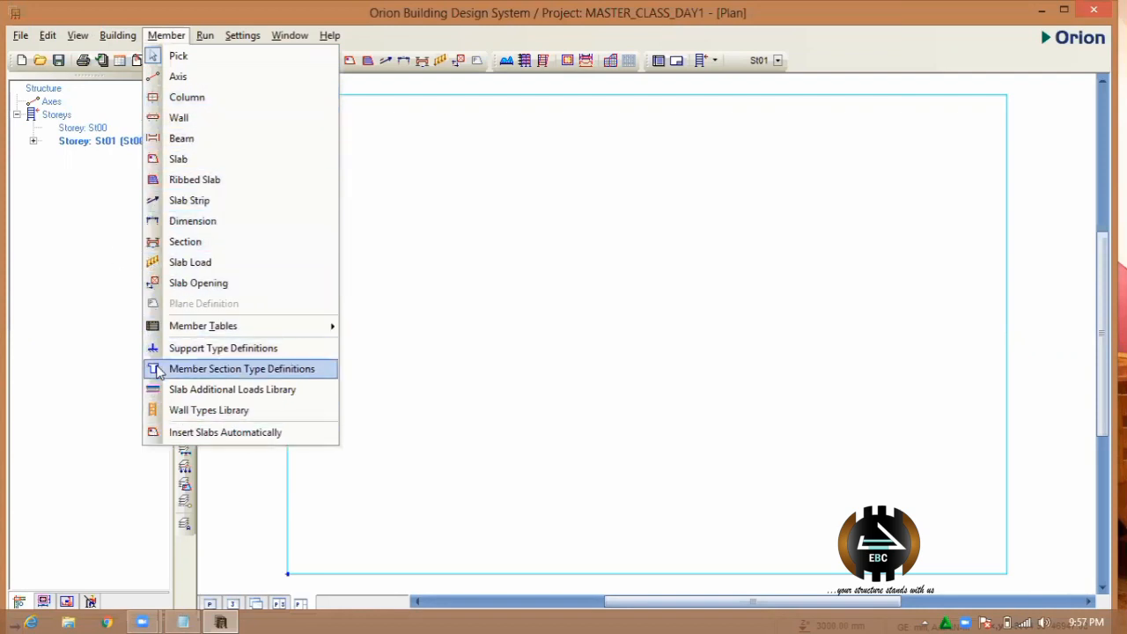
click(122, 262)
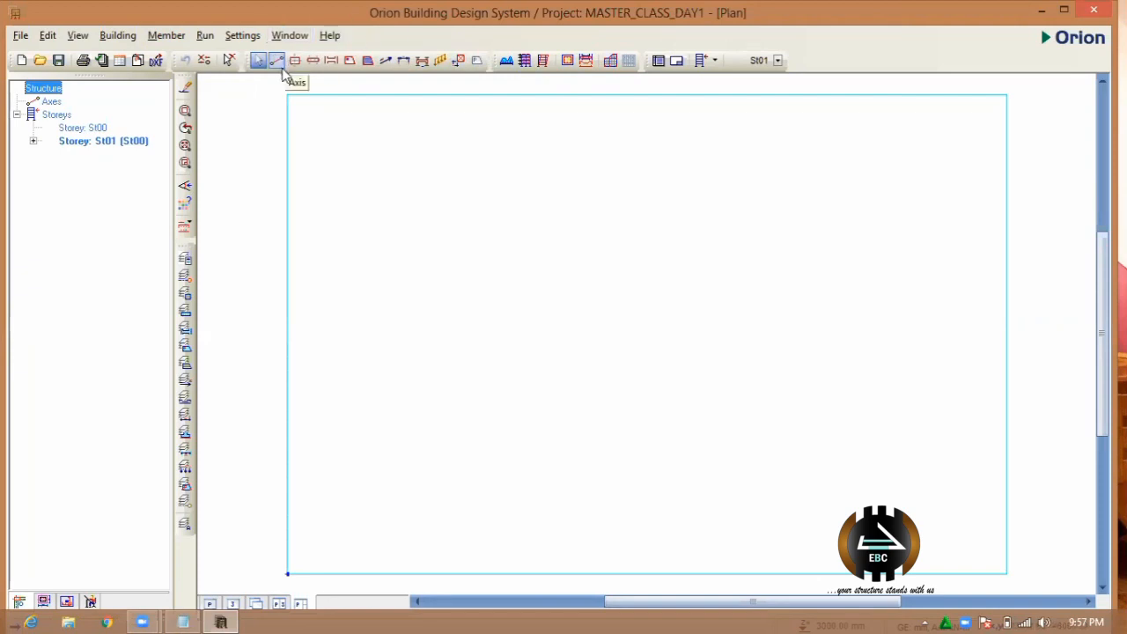
click(122, 39)
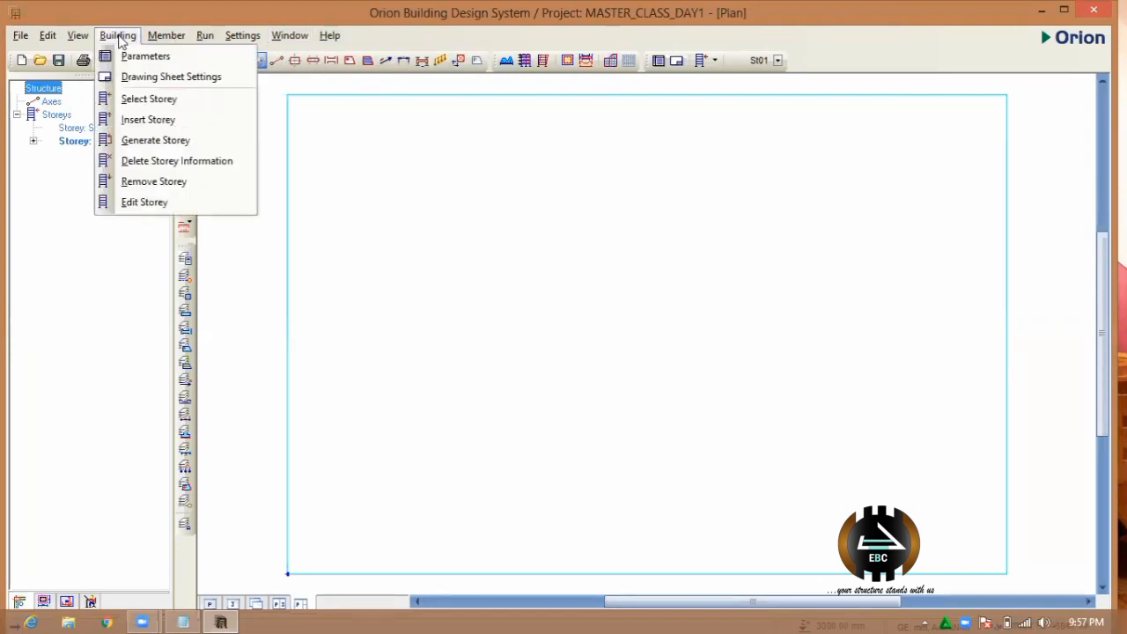
mouse_move(155, 39)
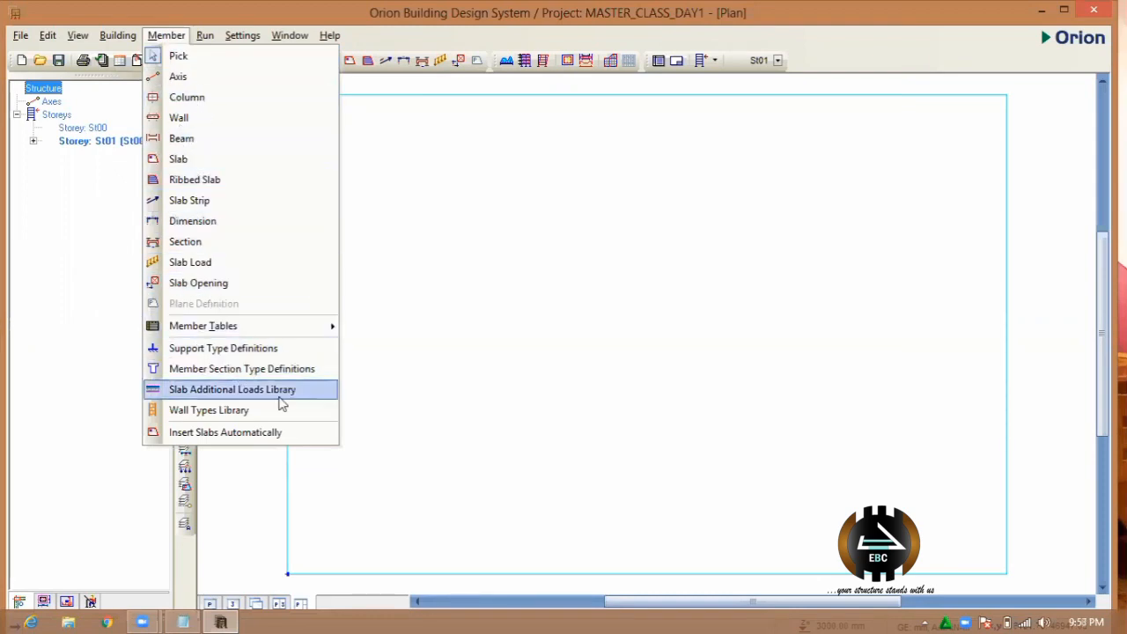
click(423, 319)
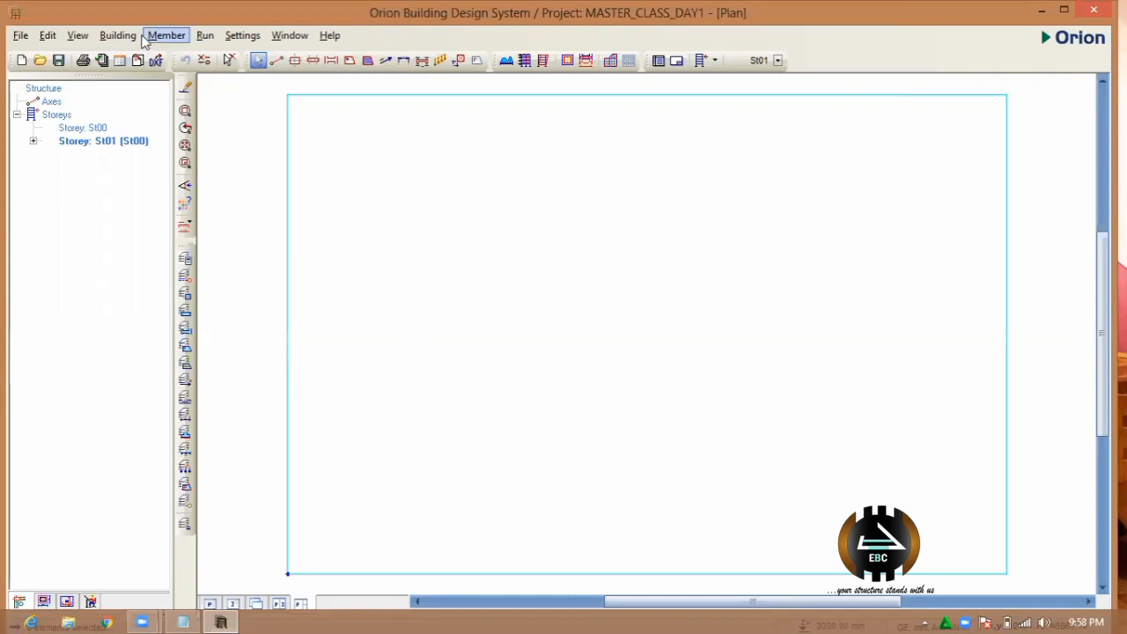
click(204, 35)
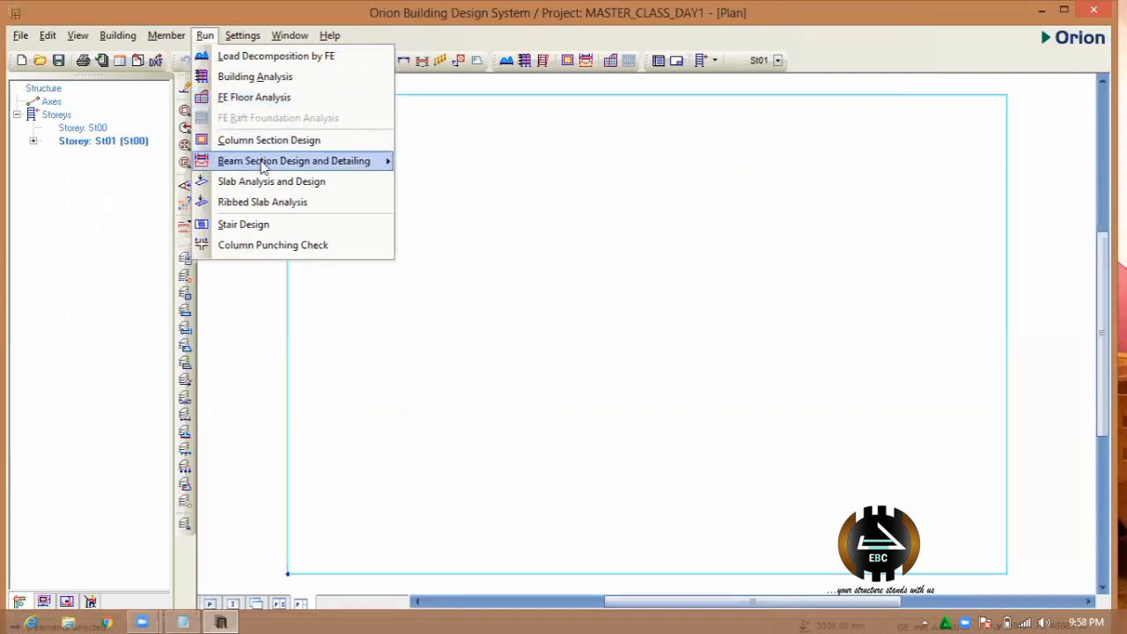
mouse_move(265, 163)
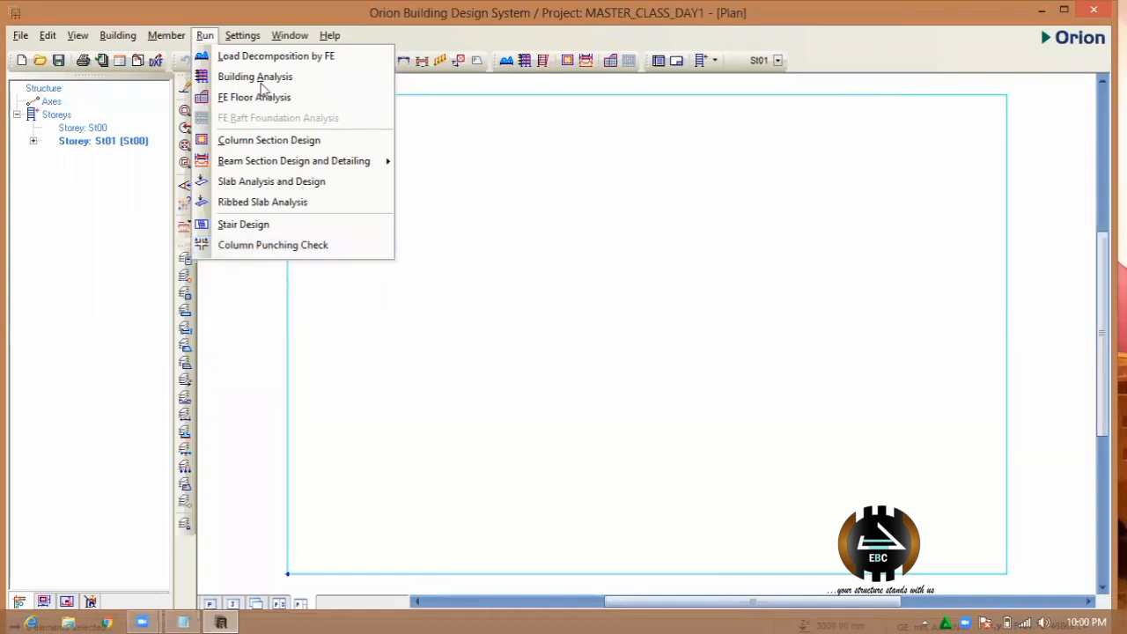
- Open the General Settings and set the grip size to Large
mouse_move(243, 35)
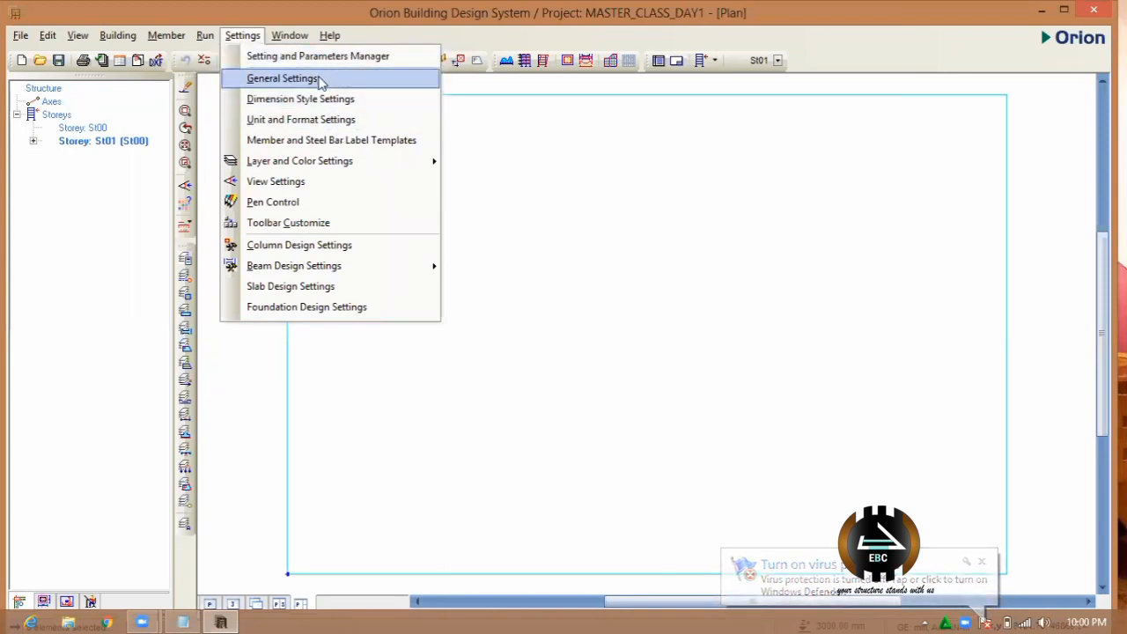
click(319, 77)
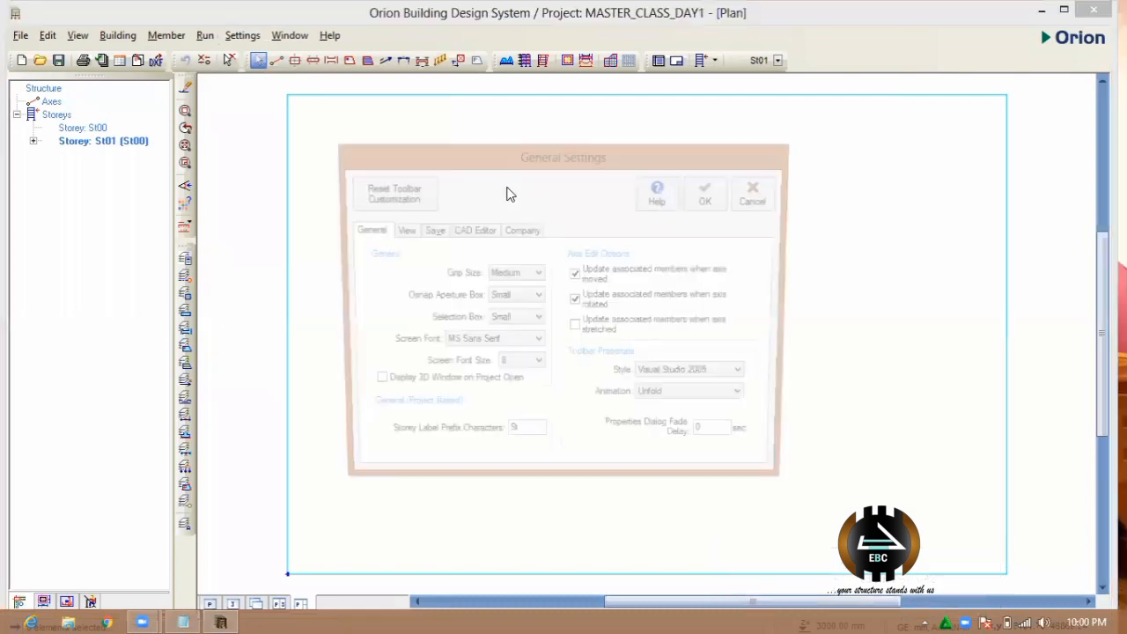
click(516, 277)
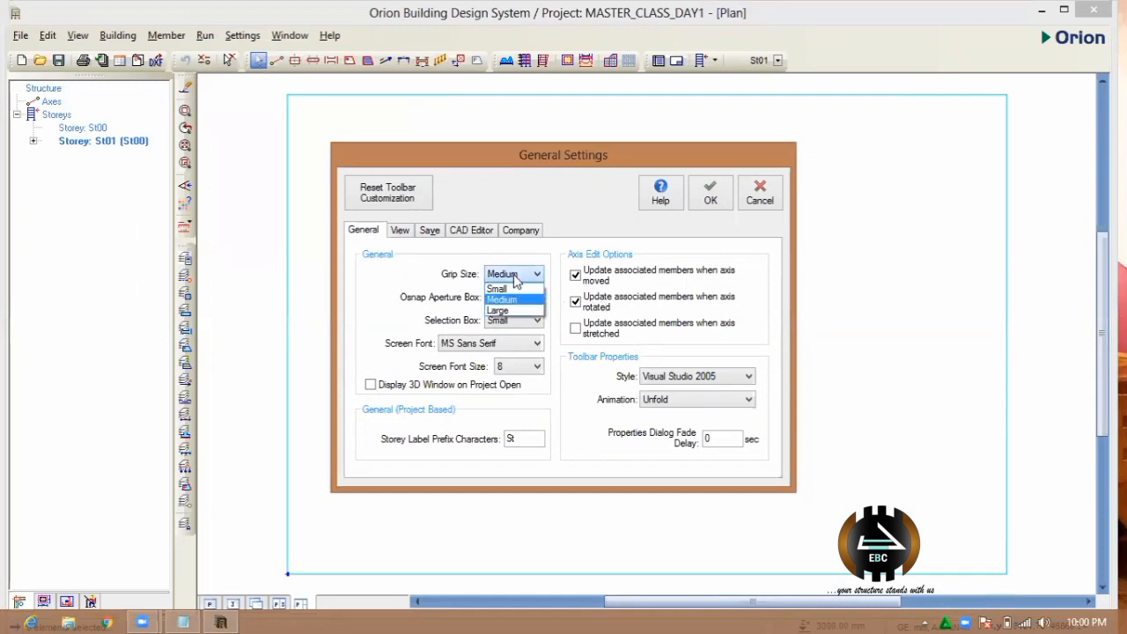
click(521, 310)
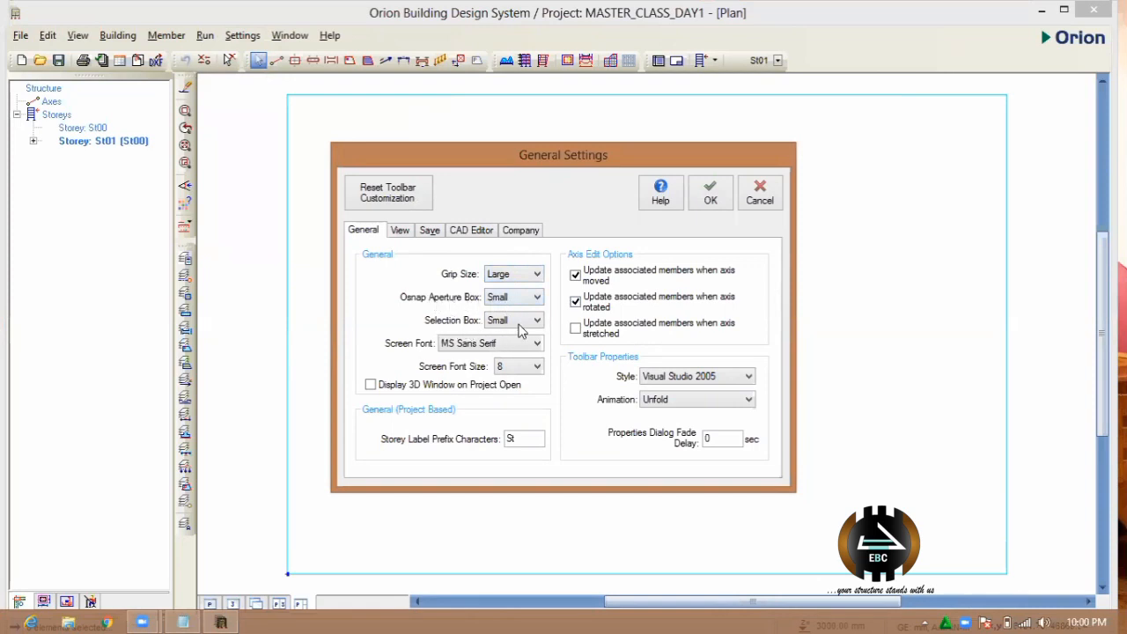
drag(561, 156, 566, 124)
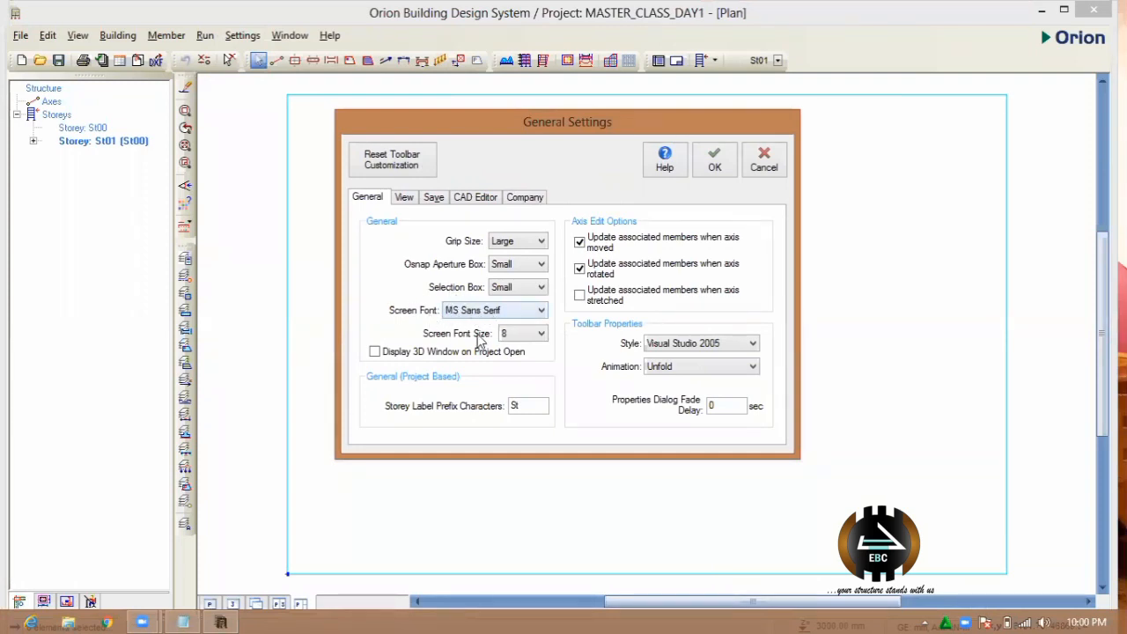
- Browse the available screen fonts and set the screen font to Calibri
click(525, 312)
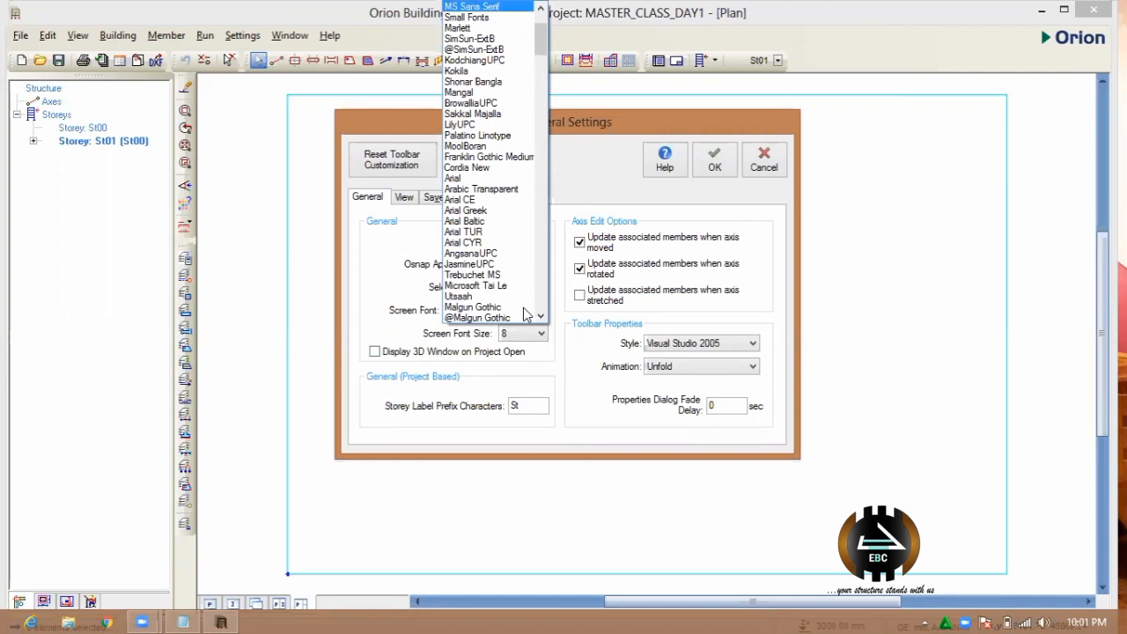
scroll(523, 307, down, 4)
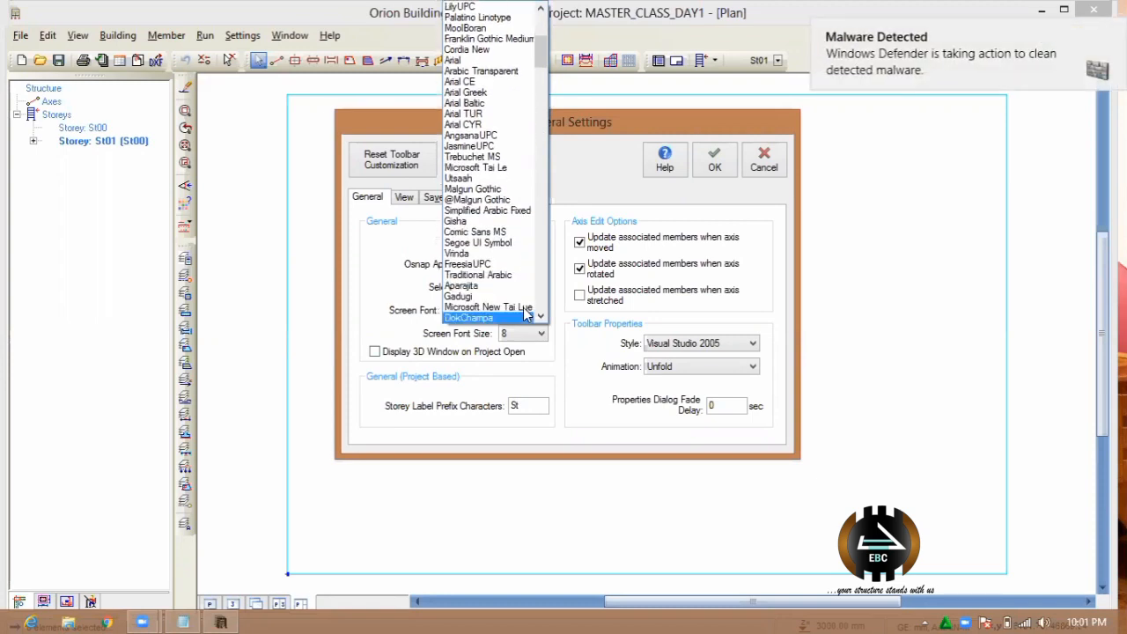
key(Down)
key(Down)
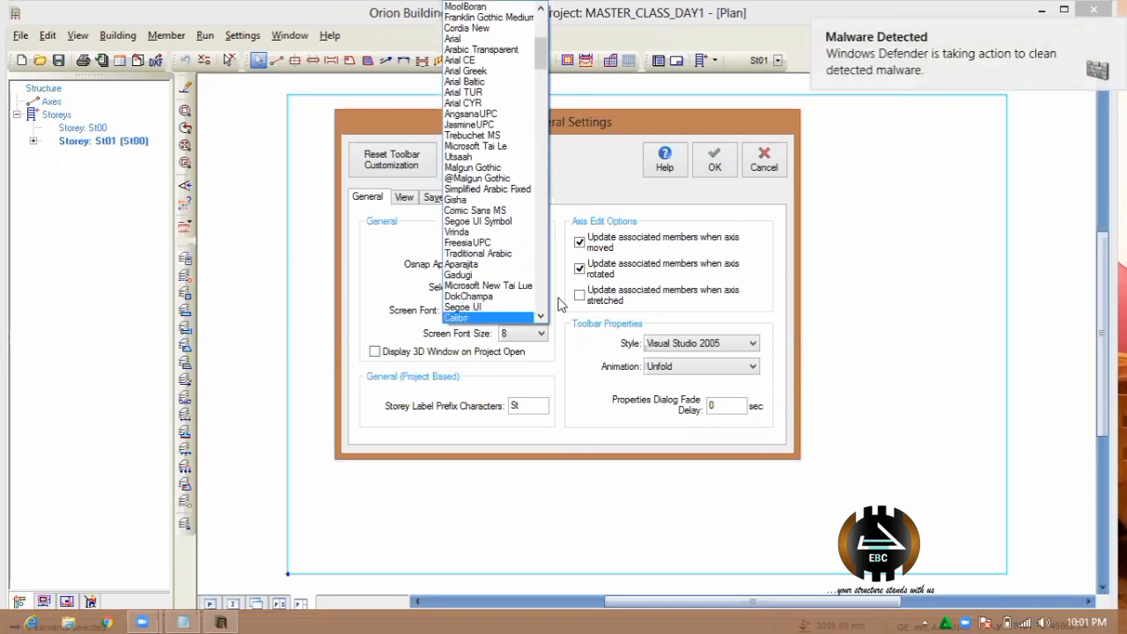
key(Up)
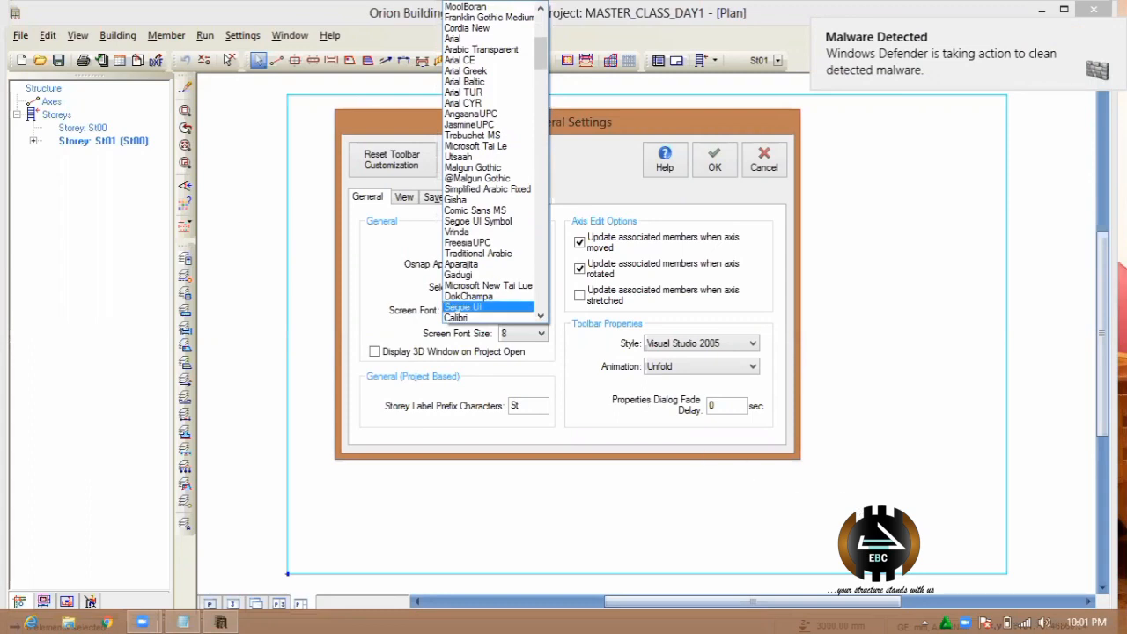
key(Escape)
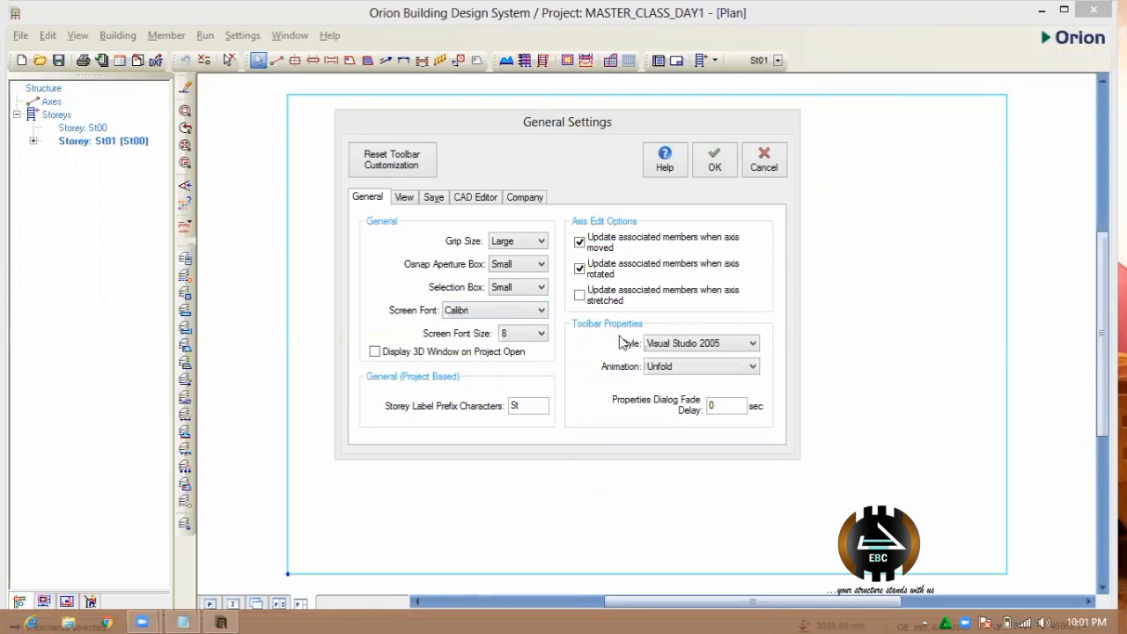
- Set the screen font to DFKai-SB and the screen font size to 10
click(496, 313)
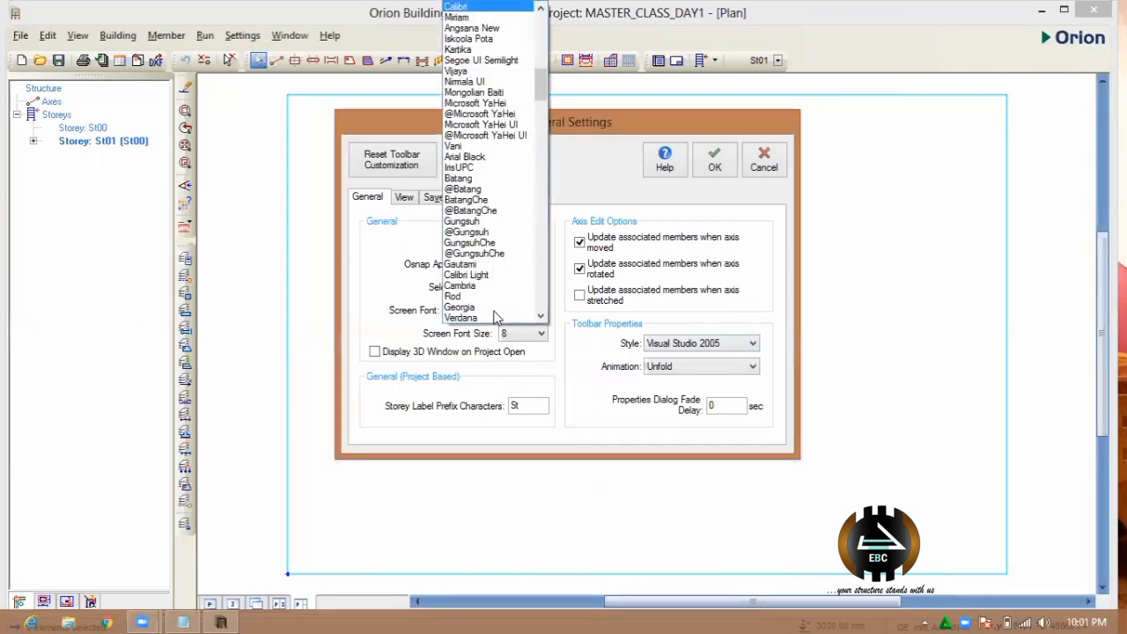
scroll(496, 317, down, 3)
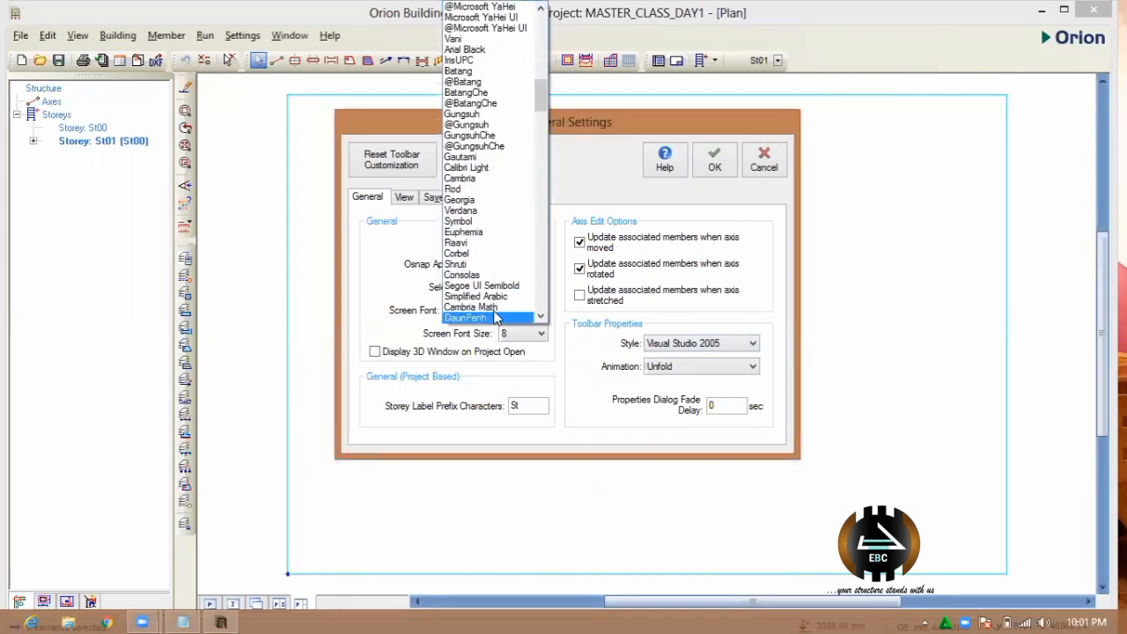
scroll(495, 319, down, 2)
scroll(496, 317, down, 12)
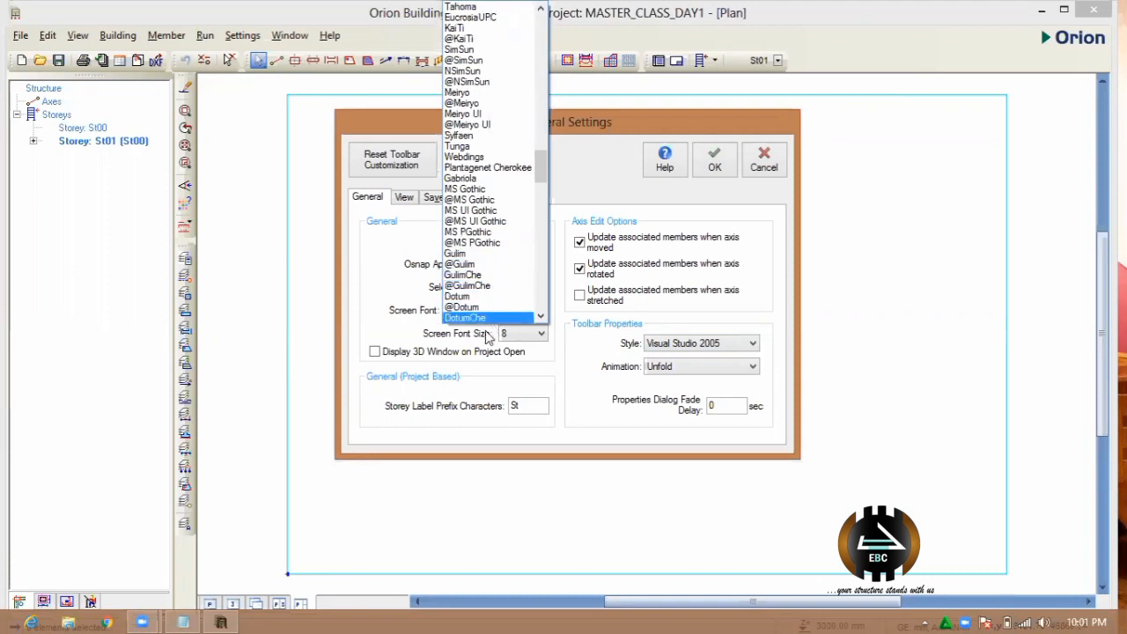
scroll(484, 333, down, 12)
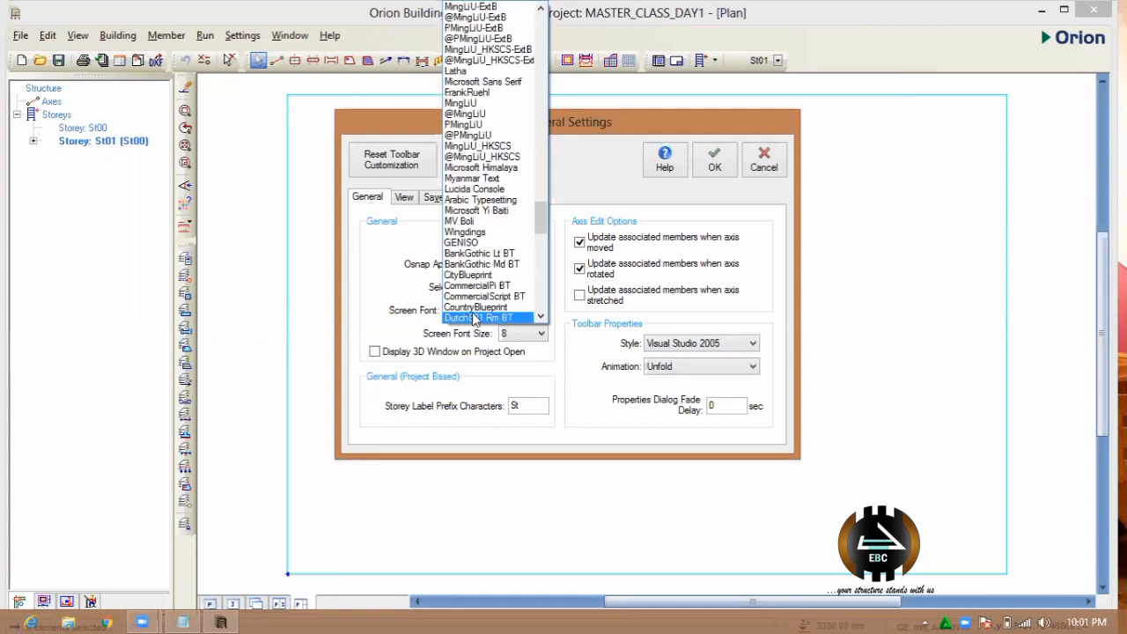
scroll(480, 325, up, 10)
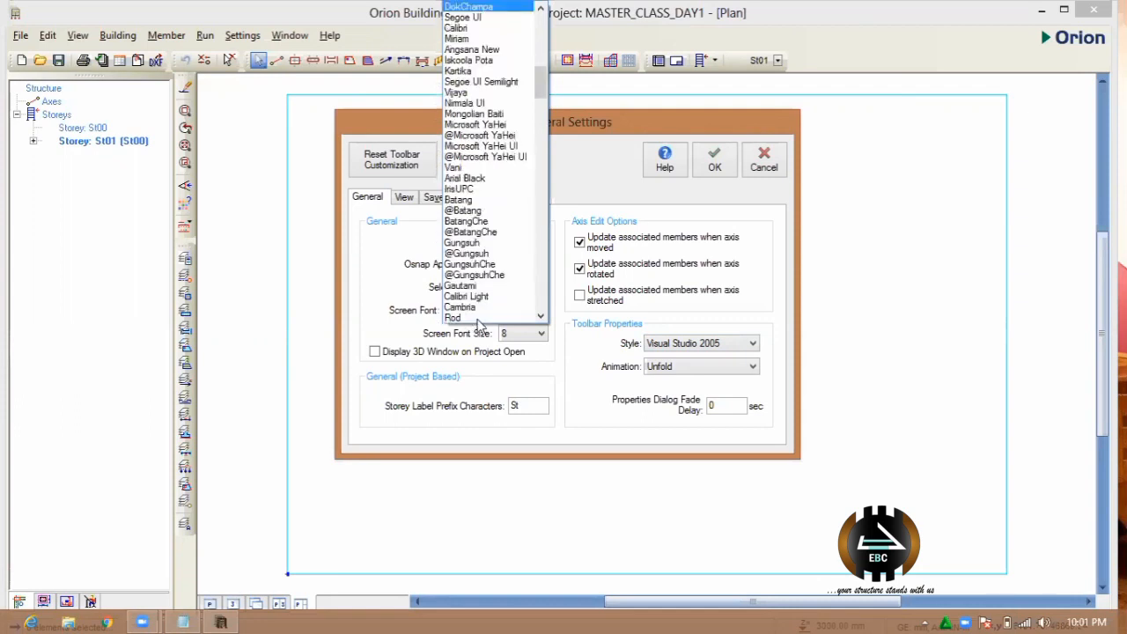
scroll(480, 325, down, 4)
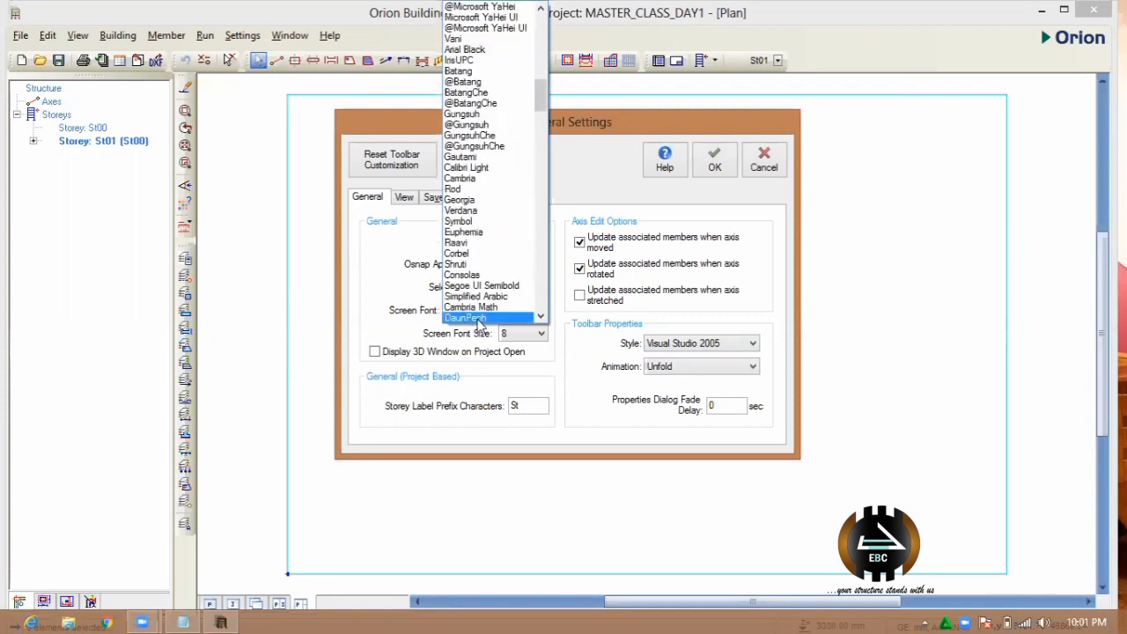
scroll(480, 325, down, 8)
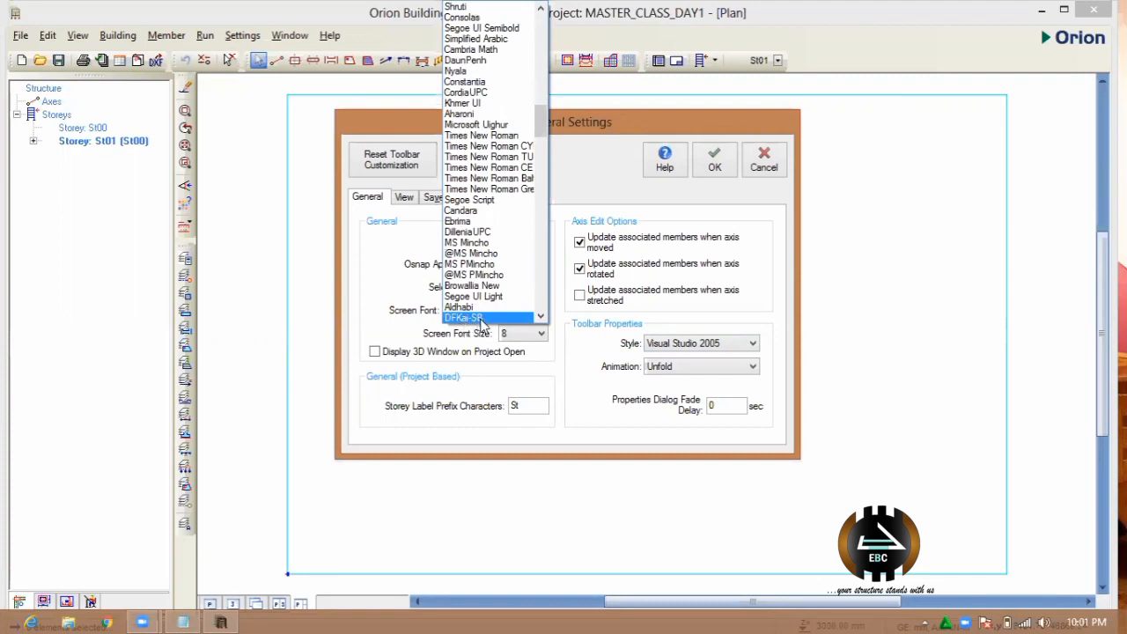
click(481, 320)
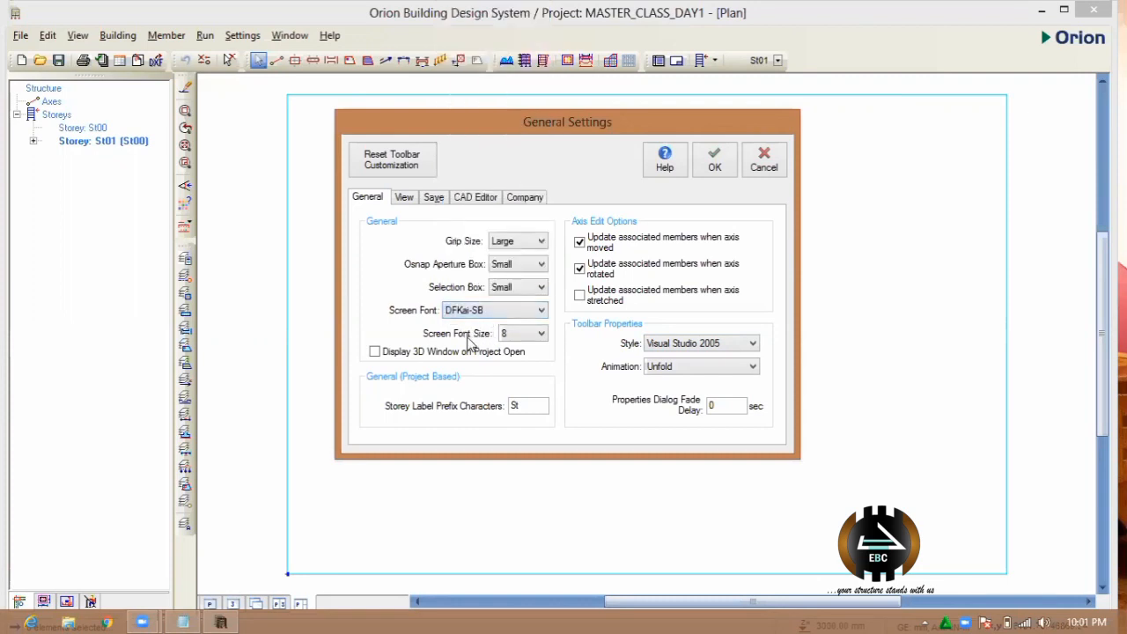
click(516, 333)
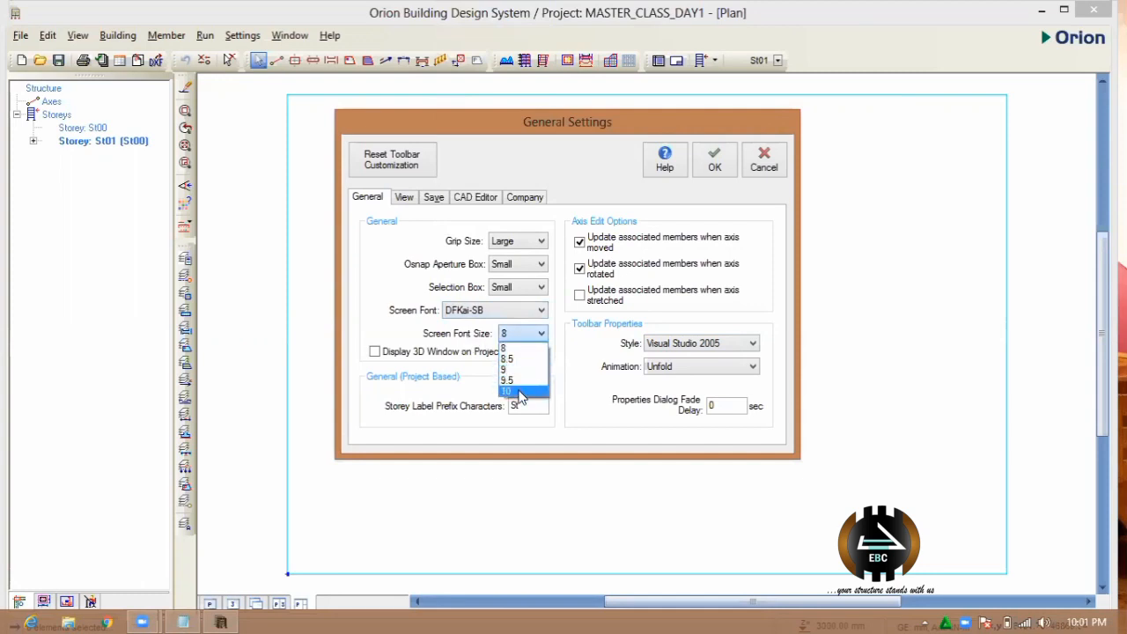
click(521, 393)
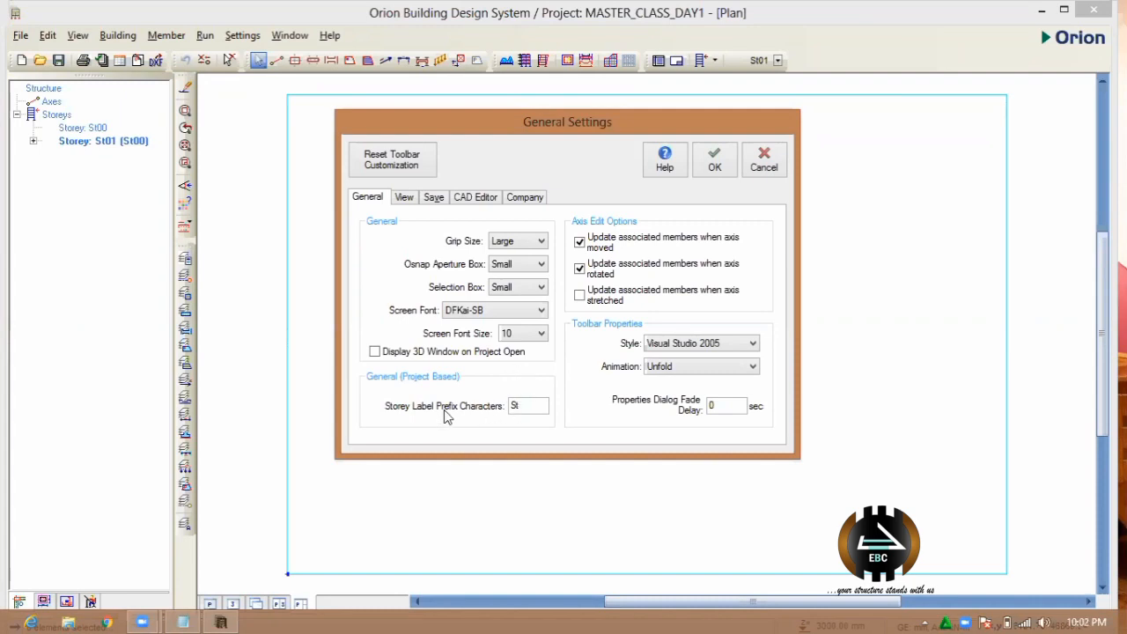
- Check the storey label prefix and the toolbar animation choices, keeping St and Unfold
double_click(529, 403)
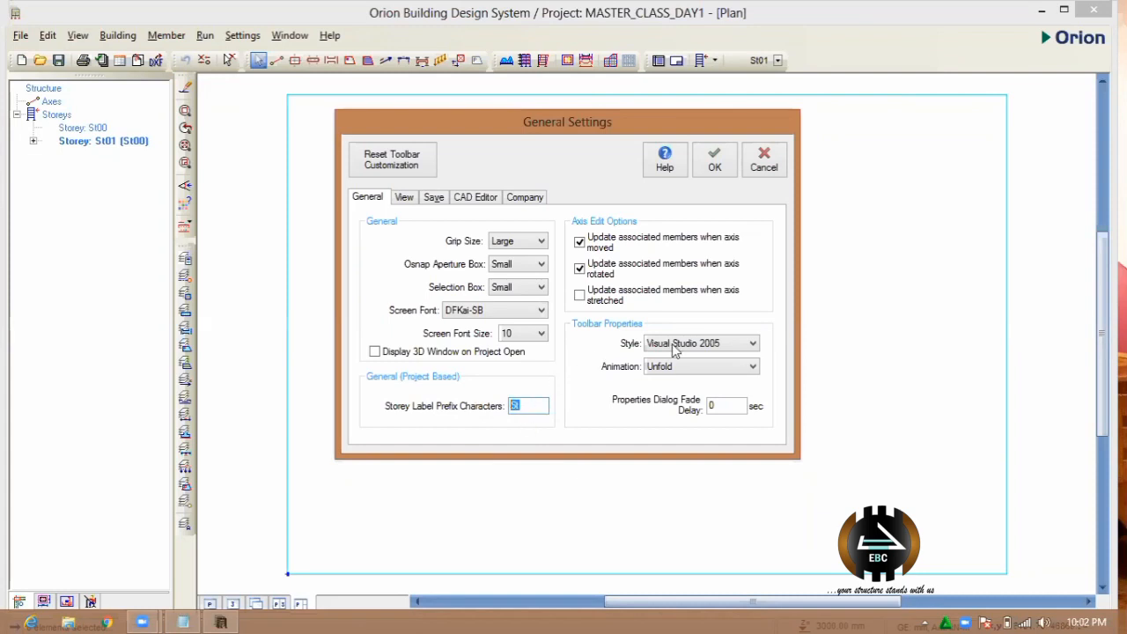
click(671, 368)
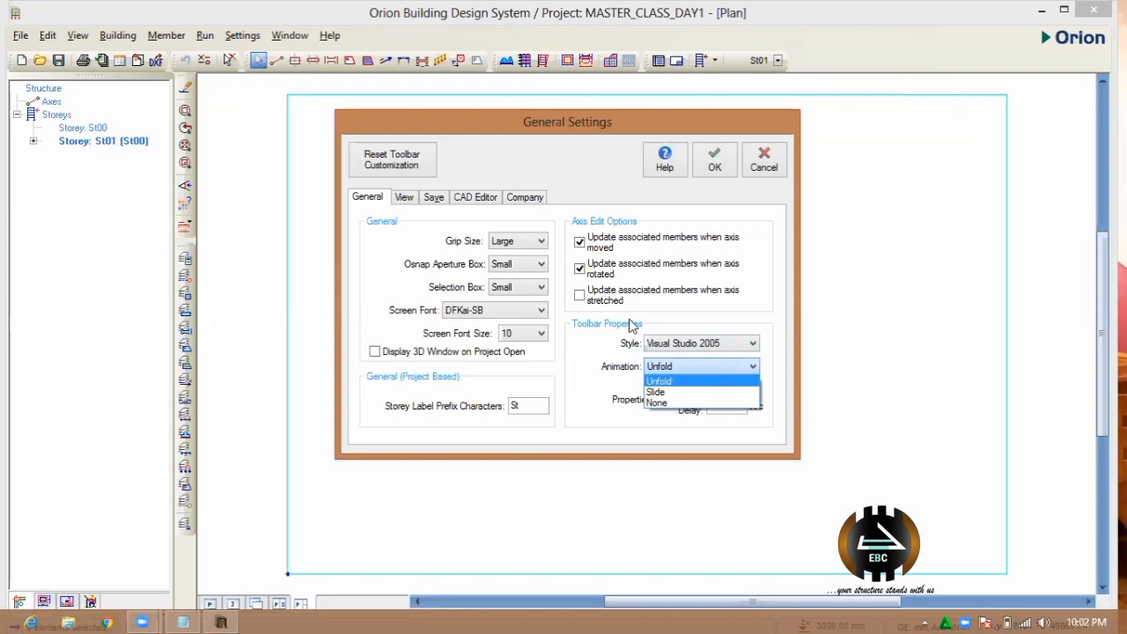
click(588, 392)
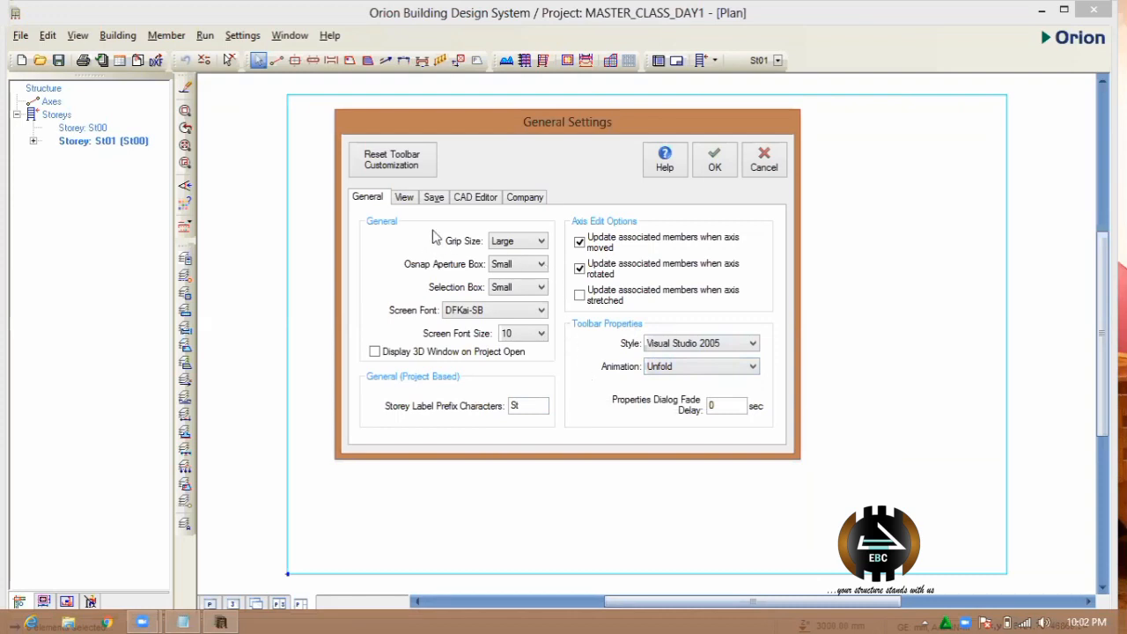
- Review the view options, the automatic save settings and the CAD editor choice in the General Settings
click(405, 199)
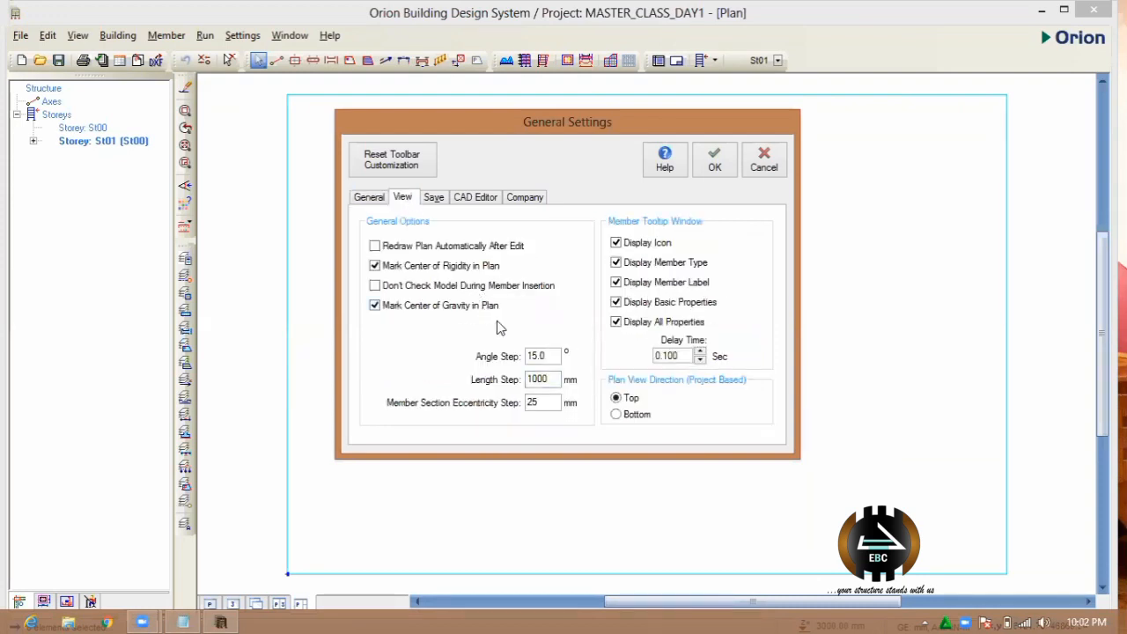
click(528, 380)
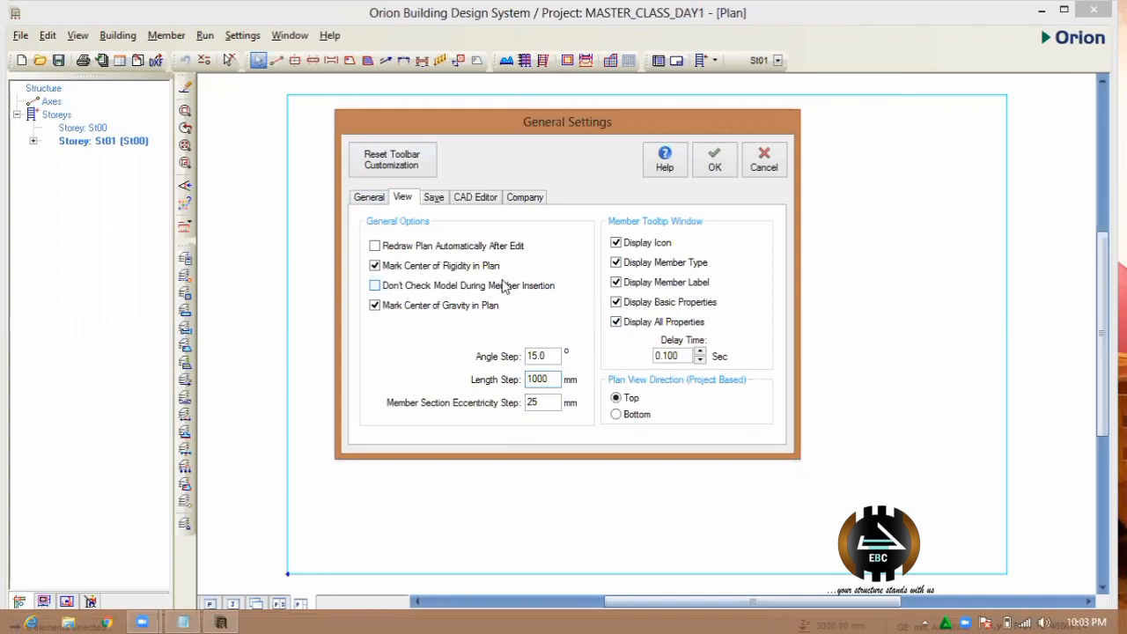
click(434, 198)
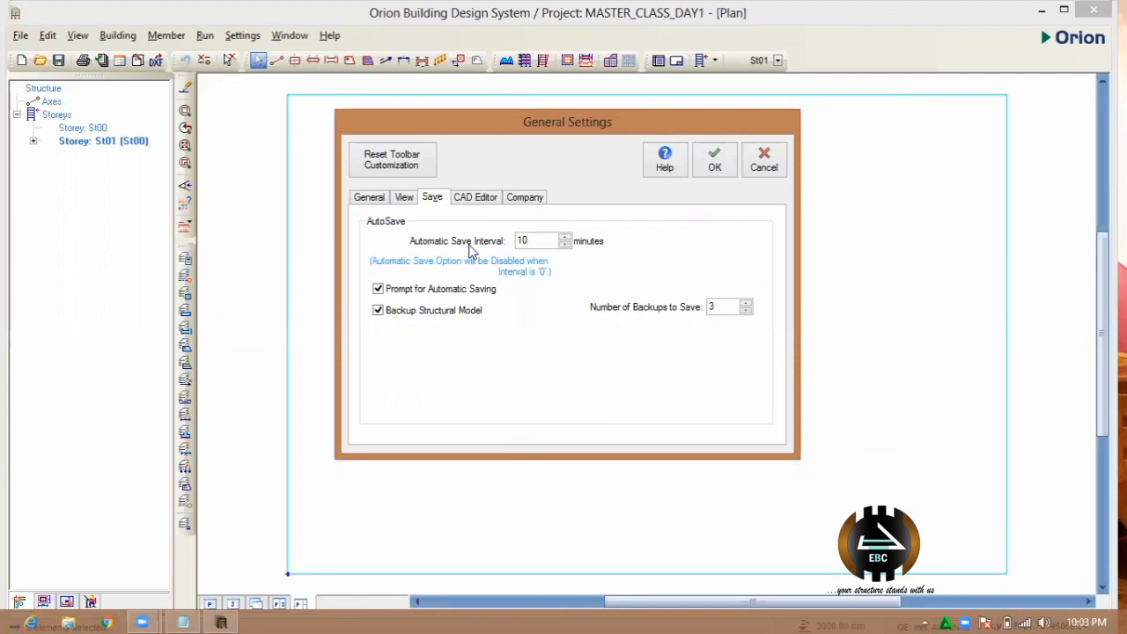
click(486, 203)
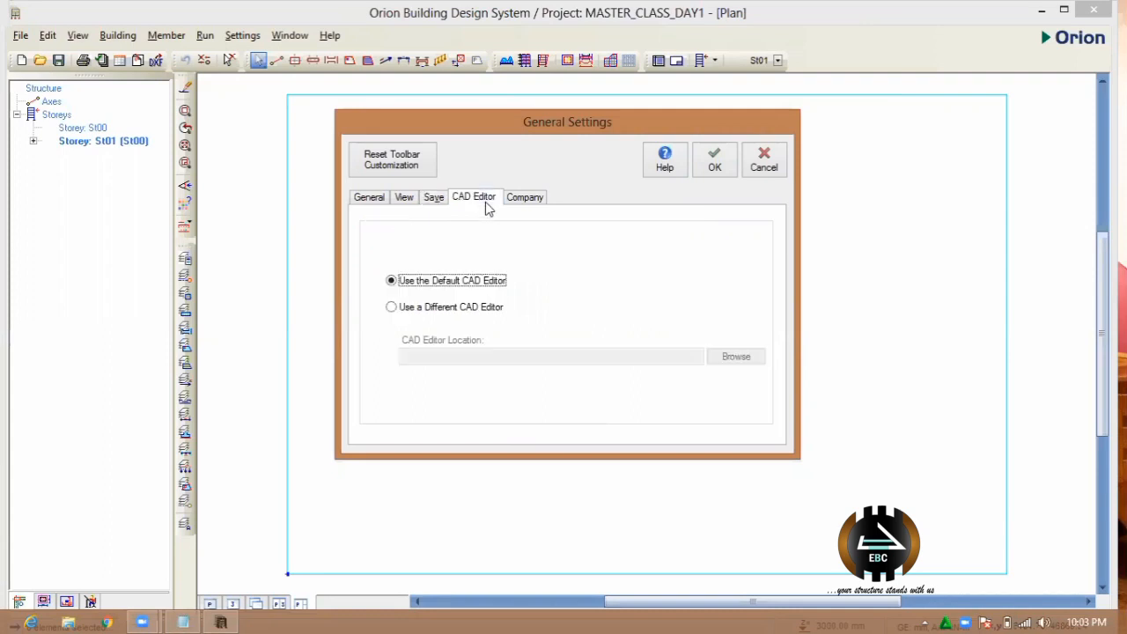
- Minimize all open windows to show the Windows desktop
click(1045, 16)
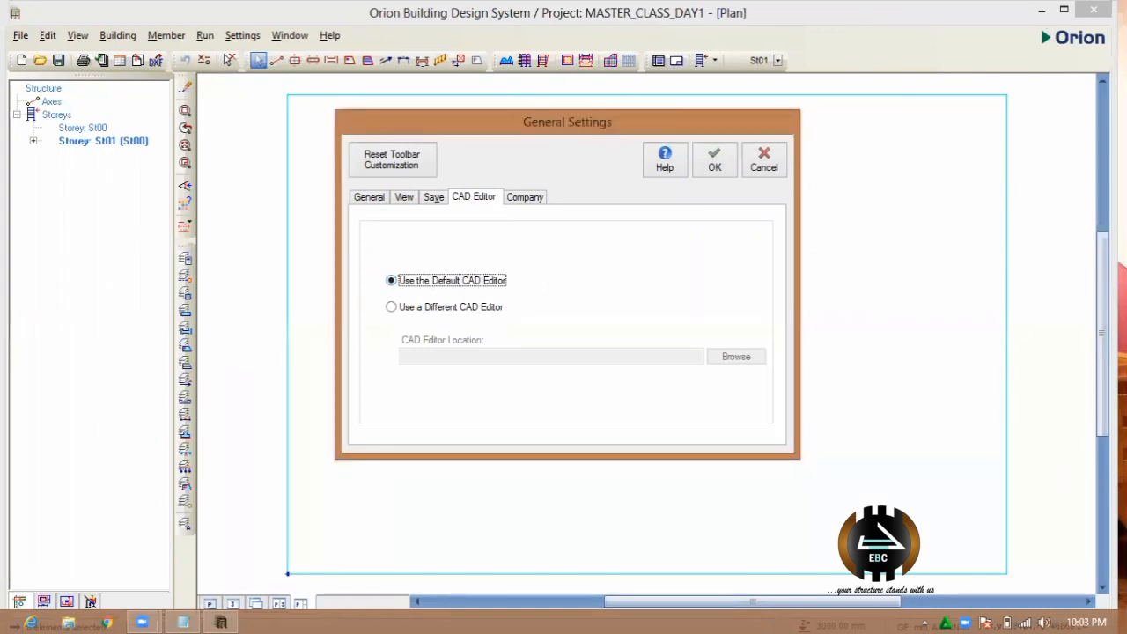
key(super+d)
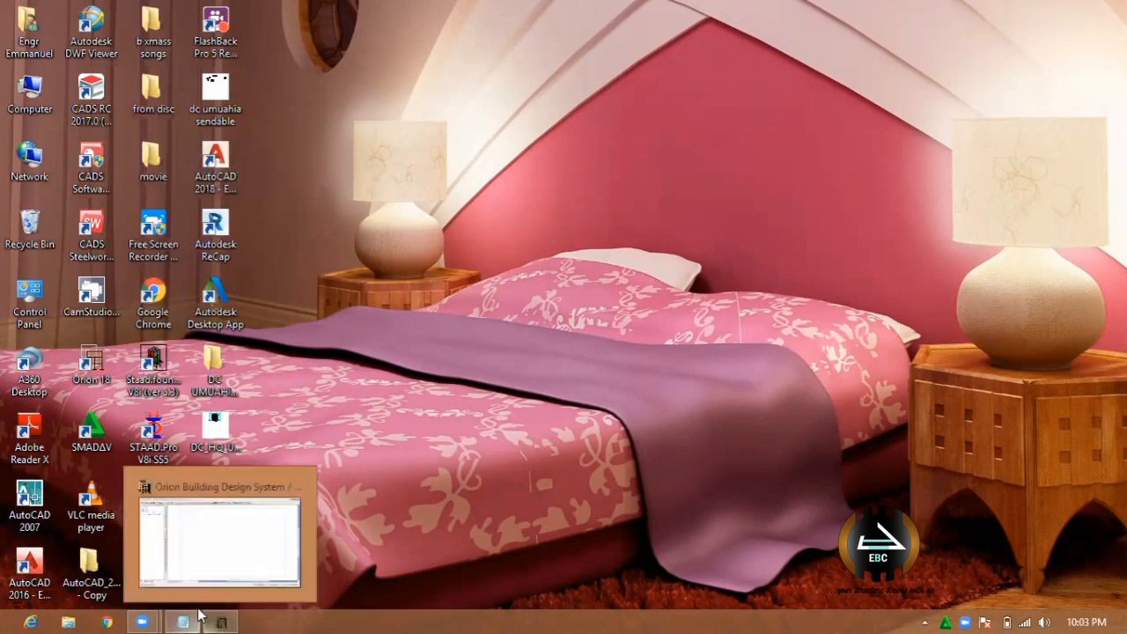
mouse_move(173, 614)
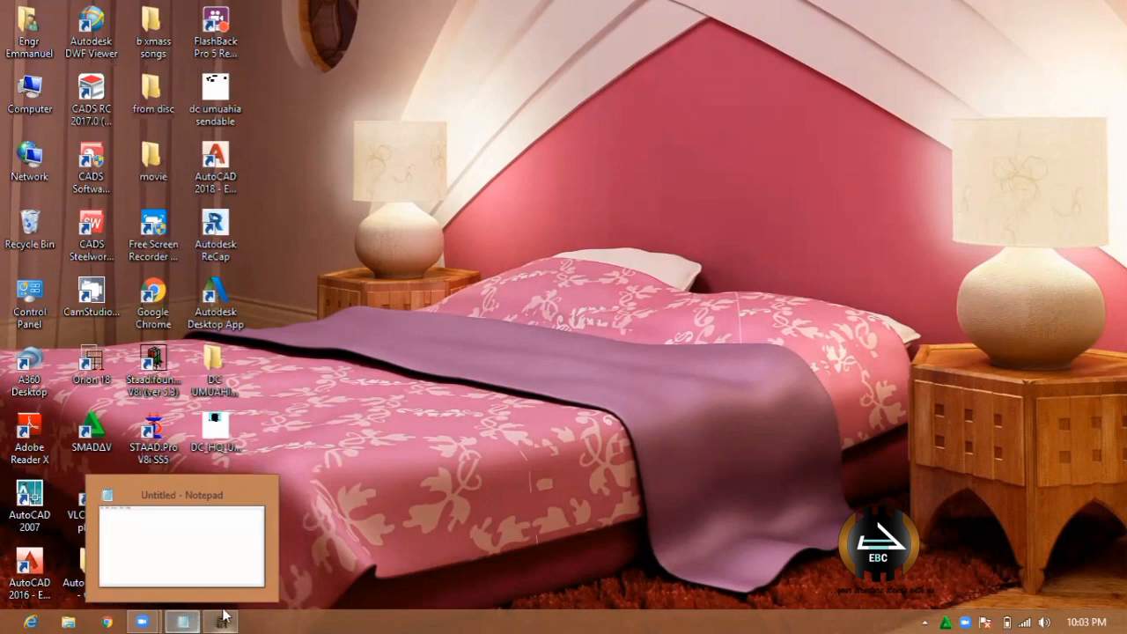
mouse_move(223, 616)
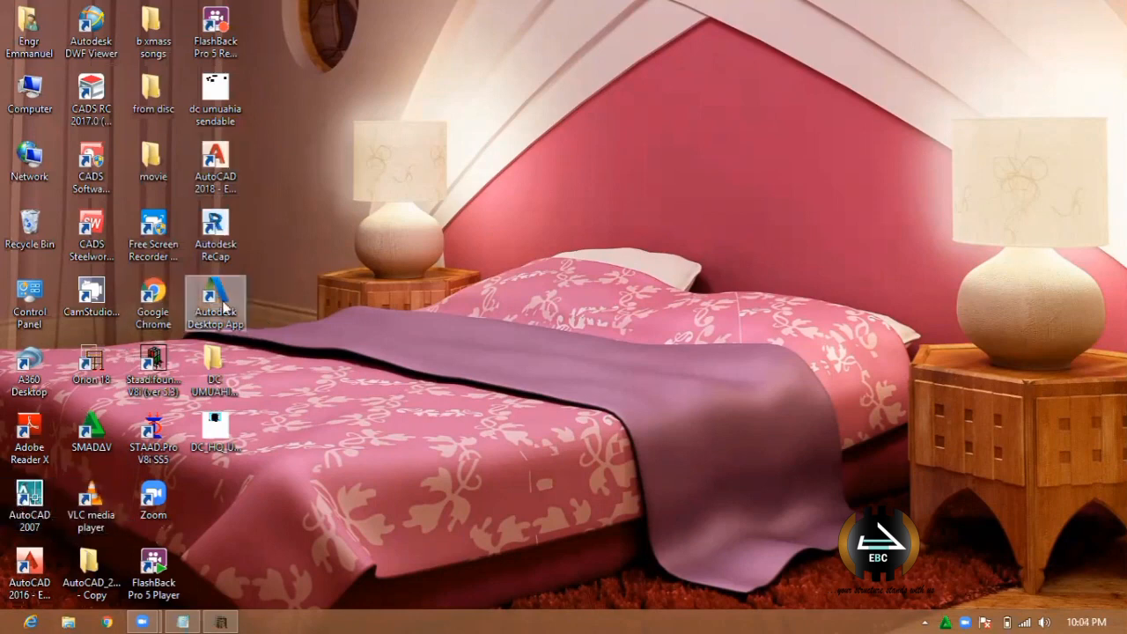
- Launch AutoCAD 2018 from the desktop
double_click(240, 199)
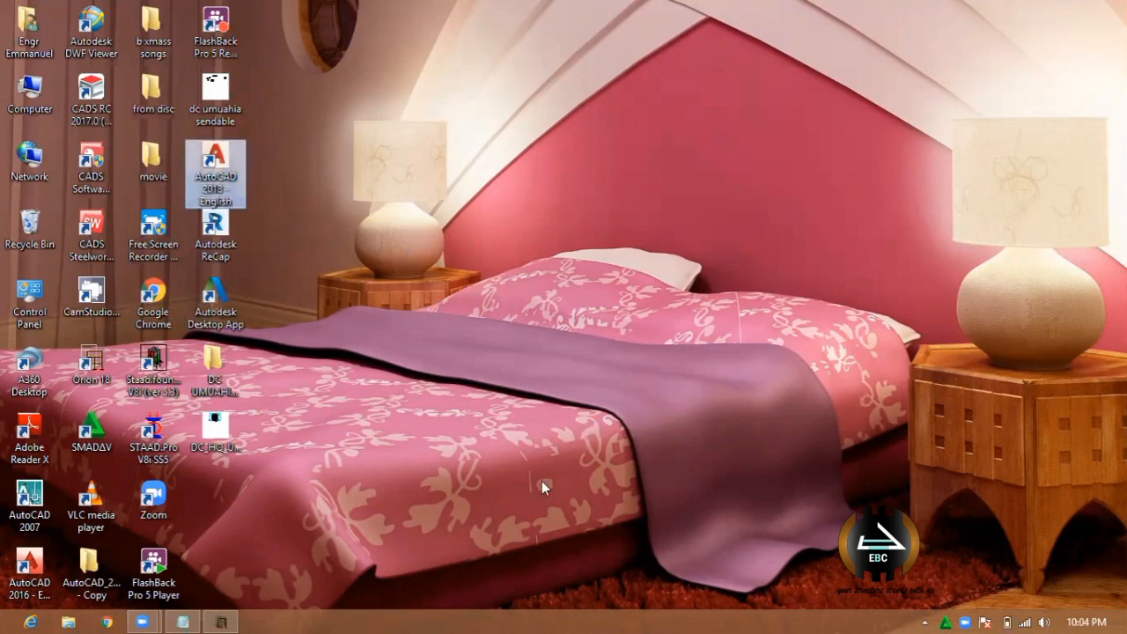
- Switch back to Orion, check the user company name and accept the General Settings
click(222, 620)
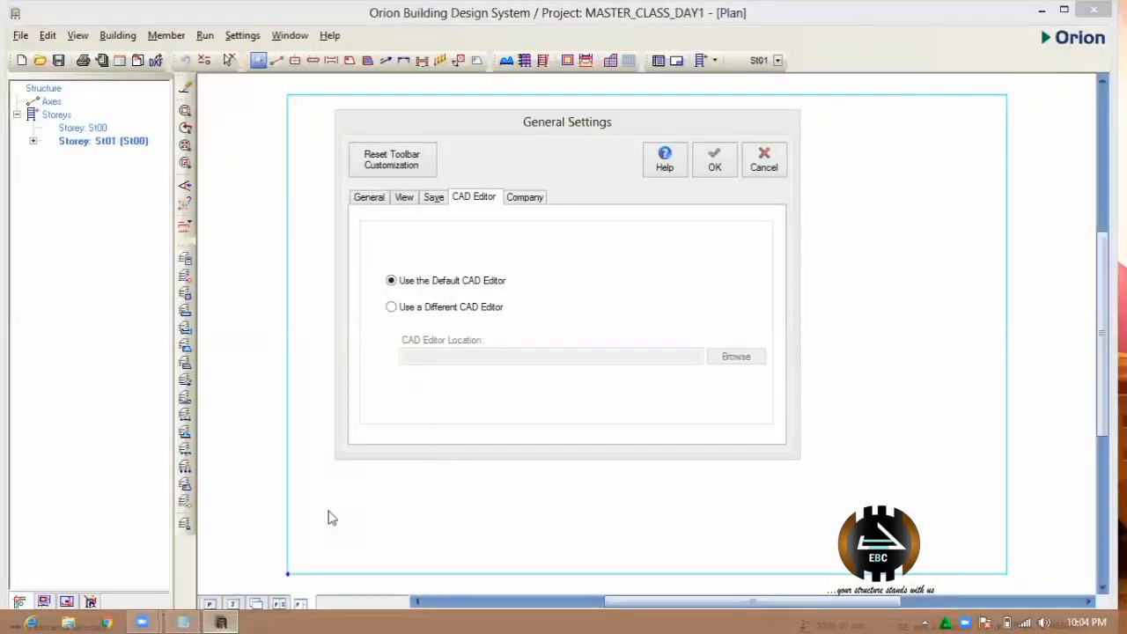
click(529, 197)
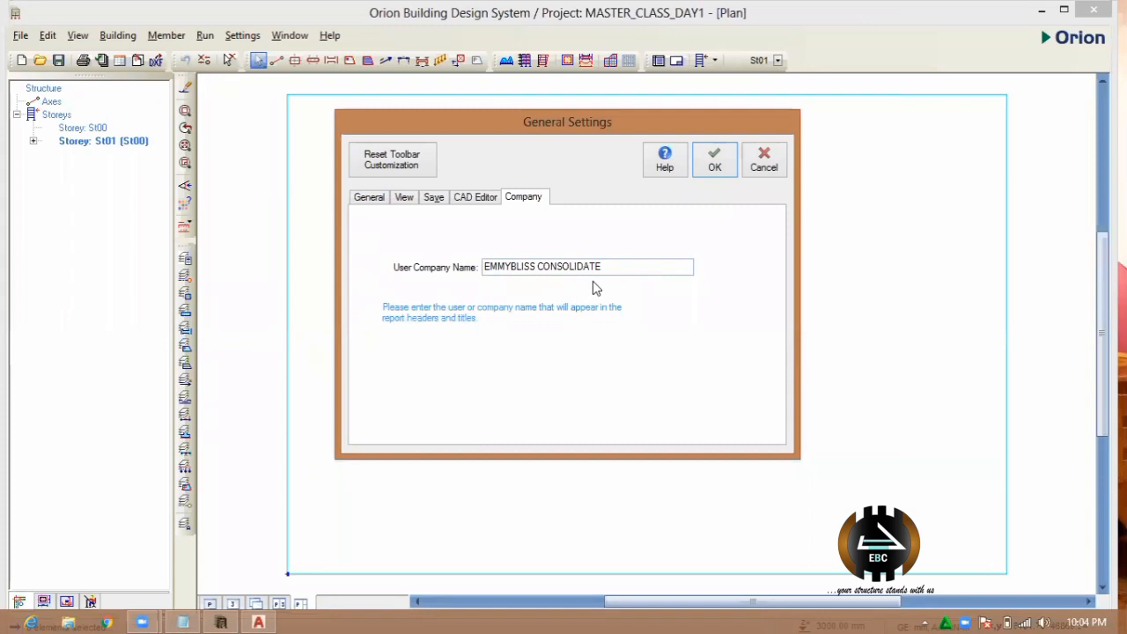
click(711, 163)
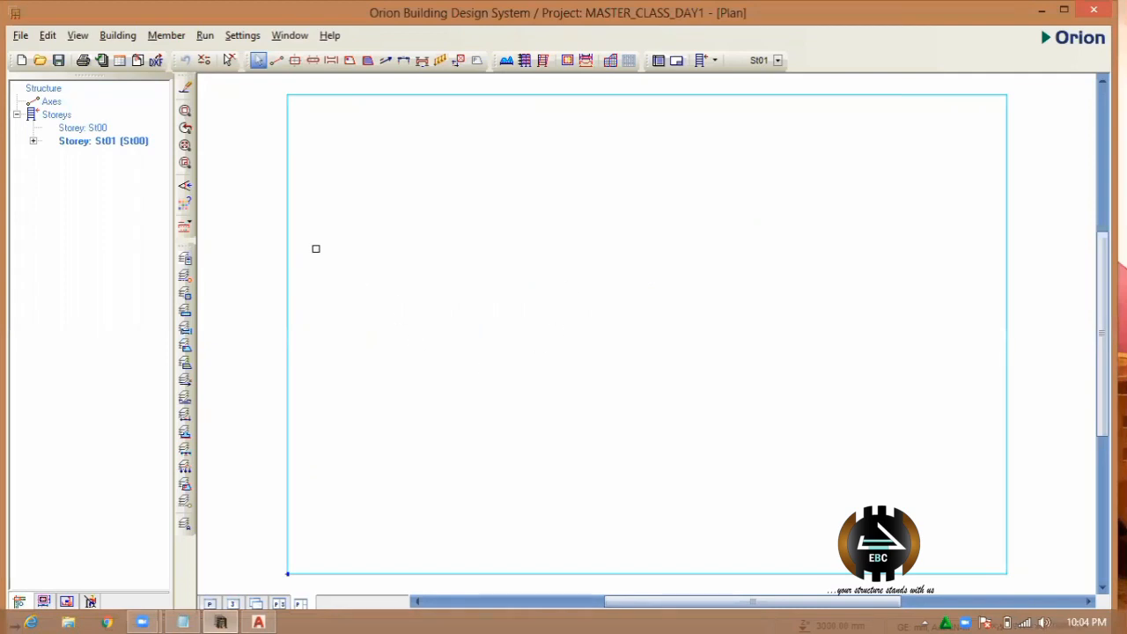
click(289, 35)
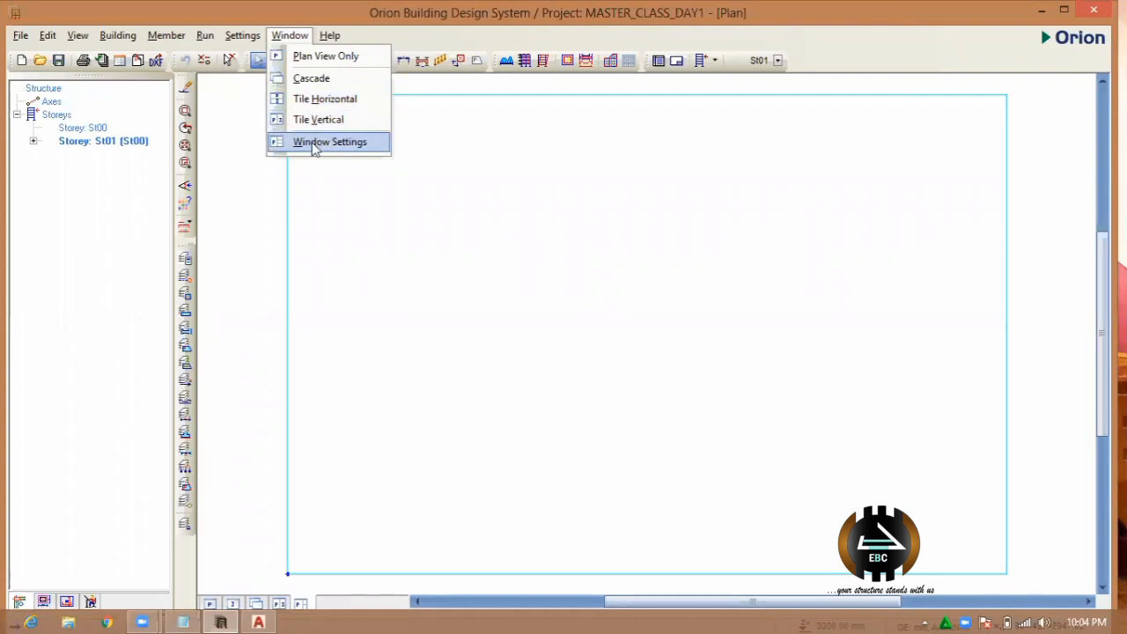
click(452, 210)
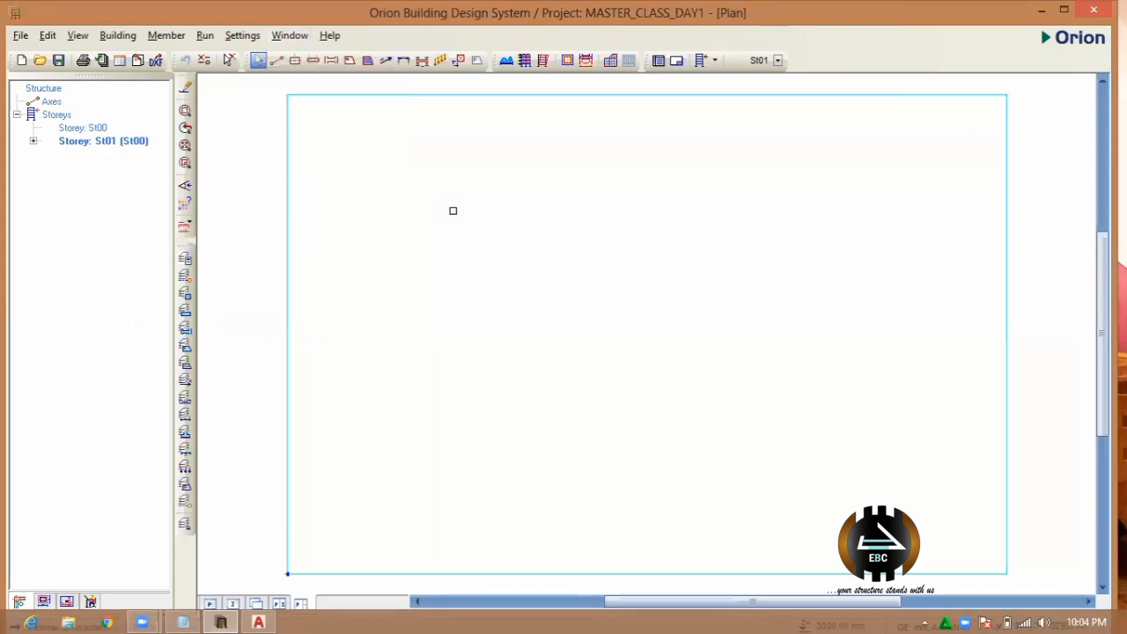
click(172, 36)
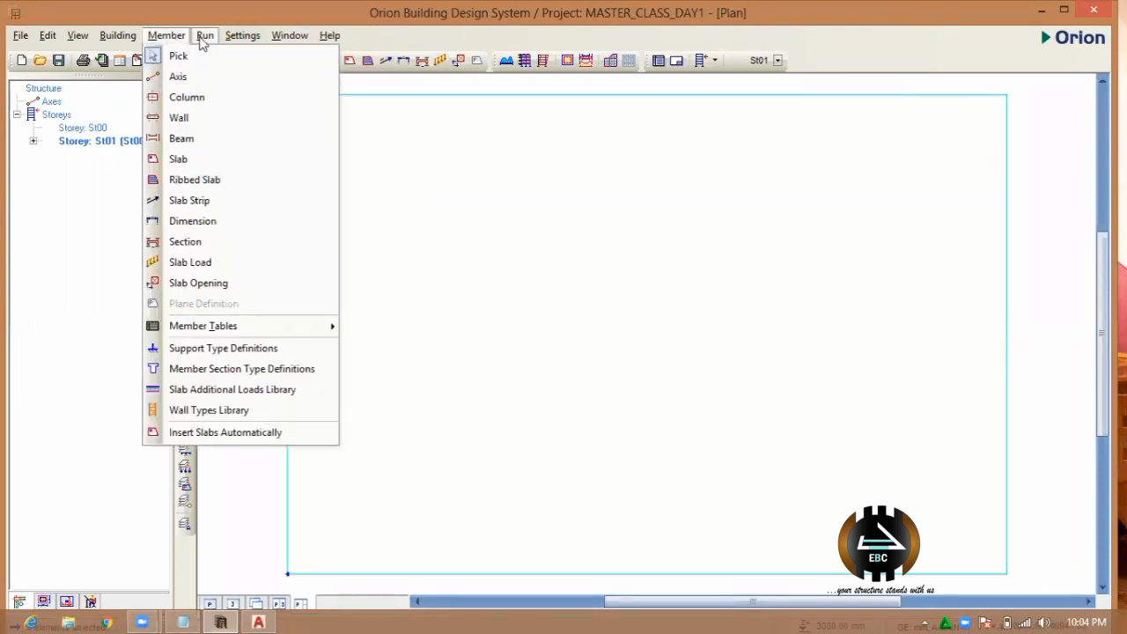
click(582, 239)
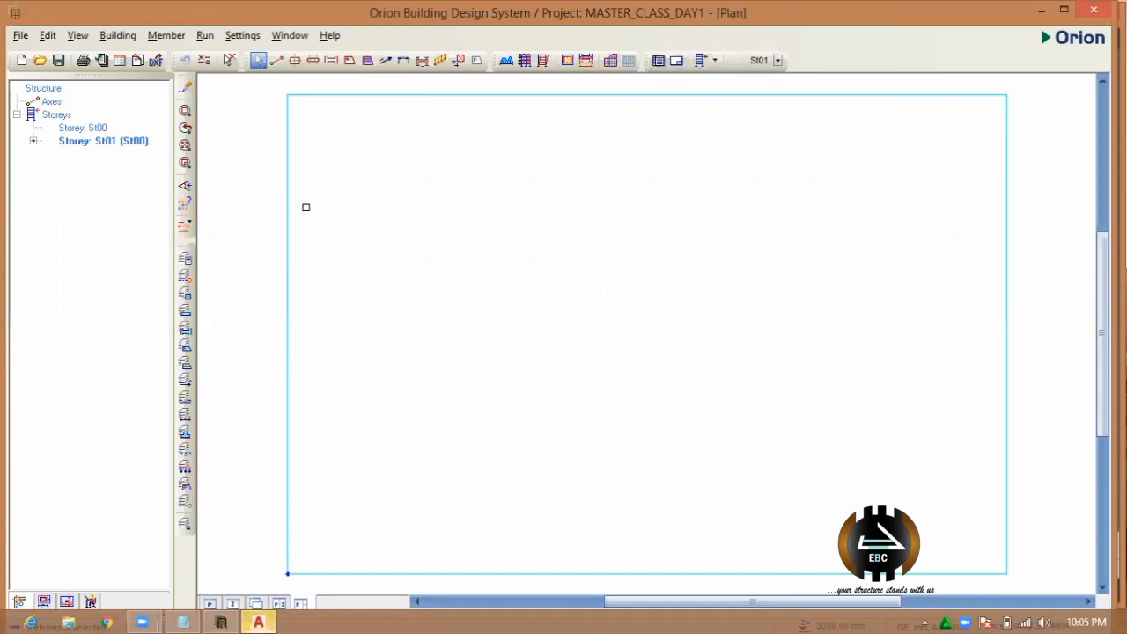
- Switch to AutoCAD 2018 and open the Open and Save settings in its Options
click(264, 620)
click(505, 223)
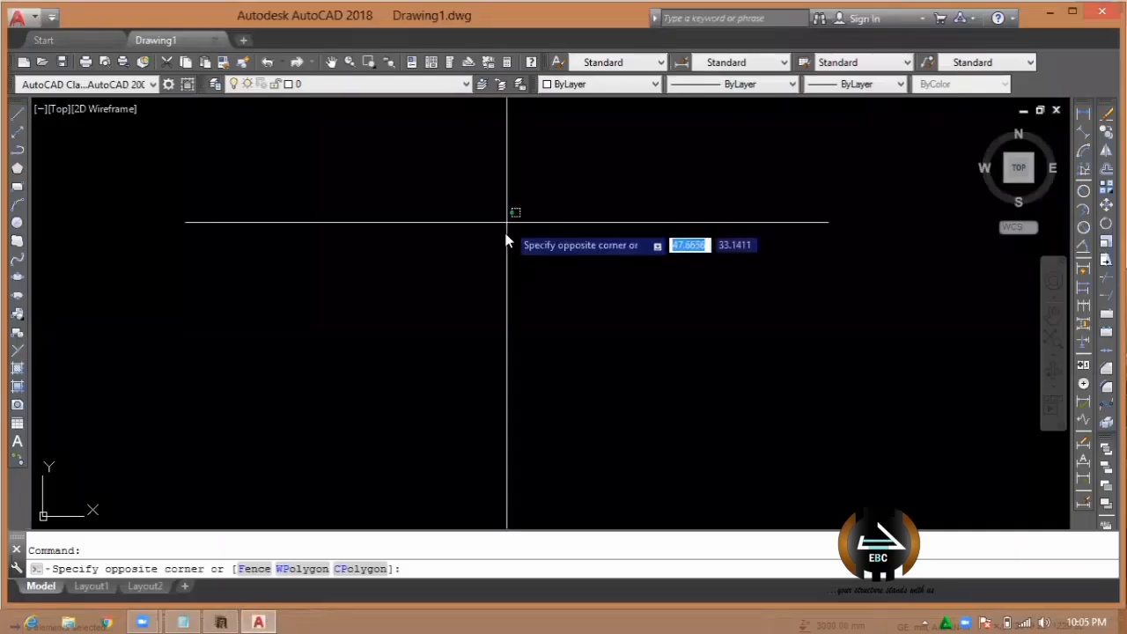
click(475, 333)
scroll(247, 278, down, 1)
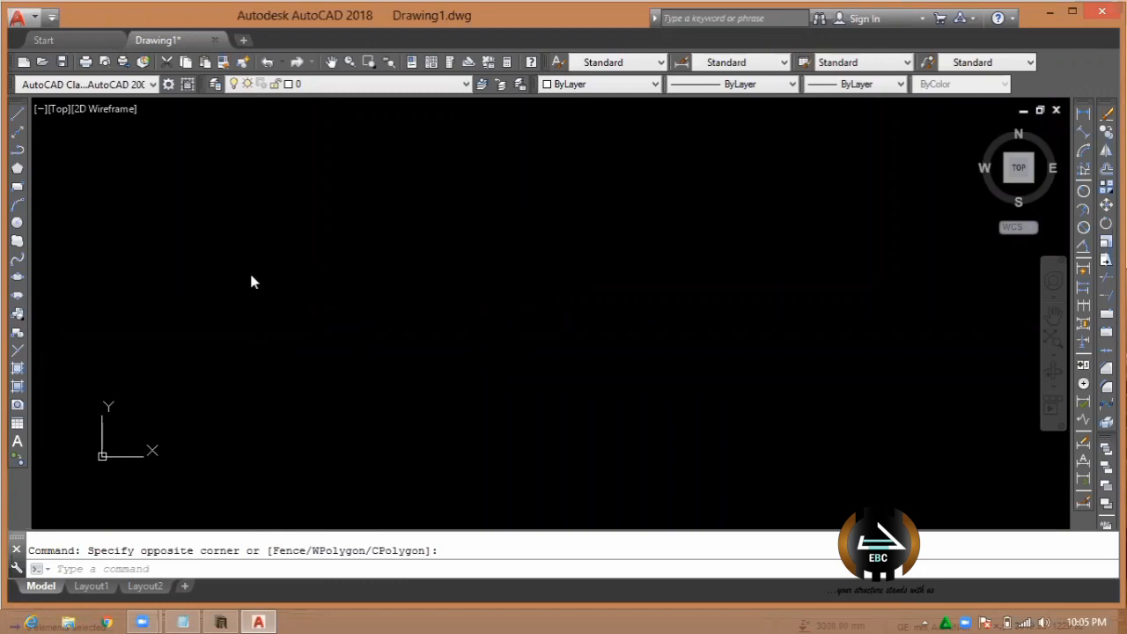
right_click(251, 274)
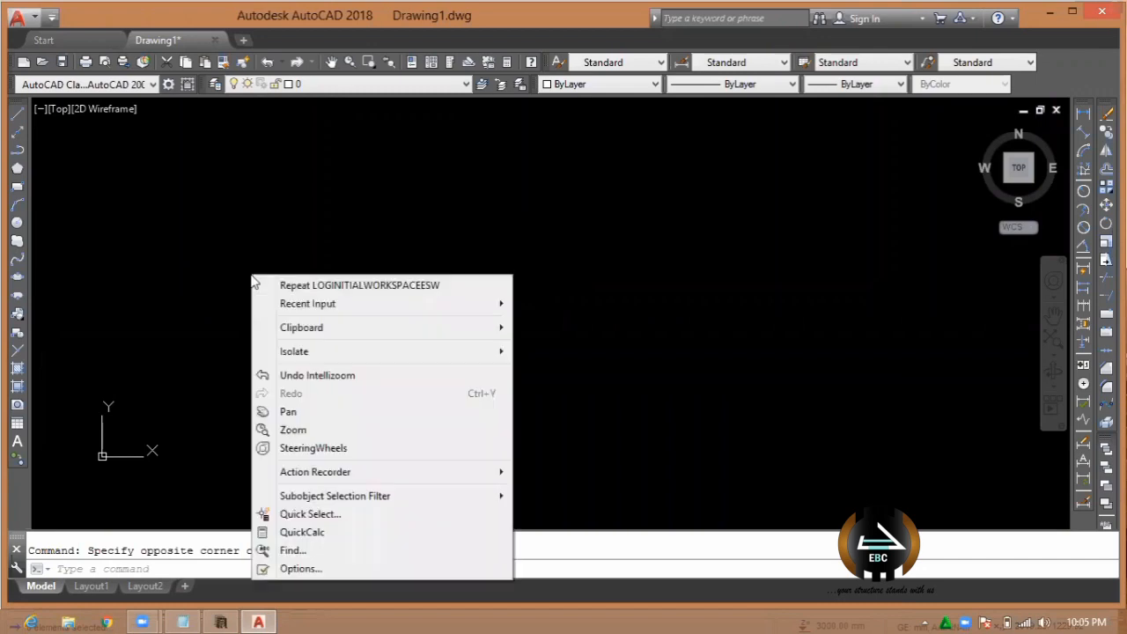
click(357, 569)
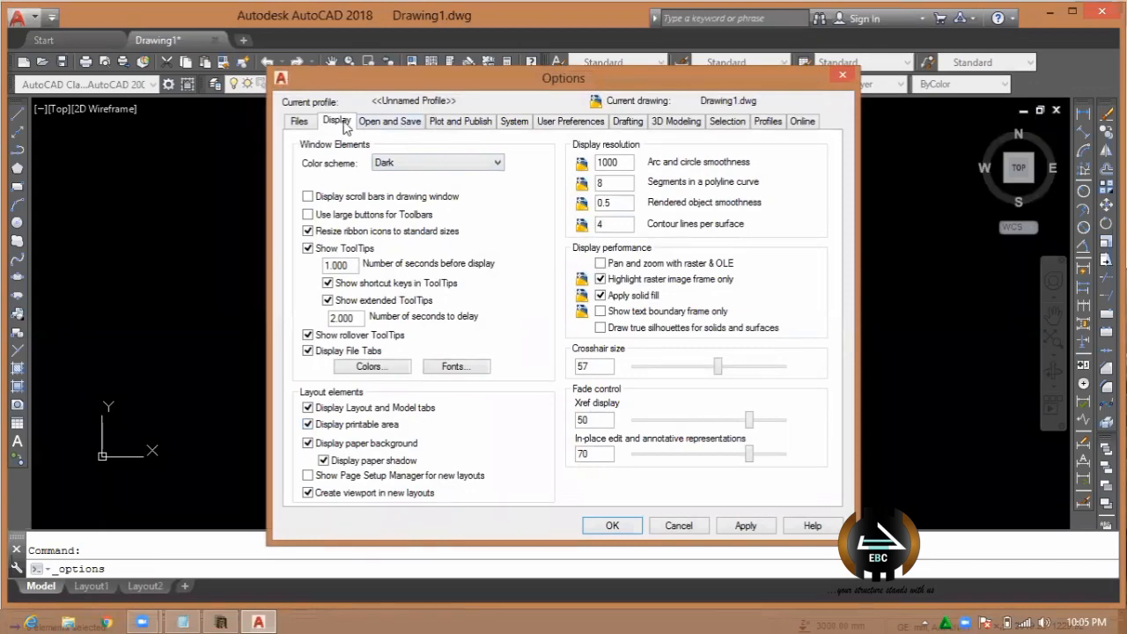
click(390, 121)
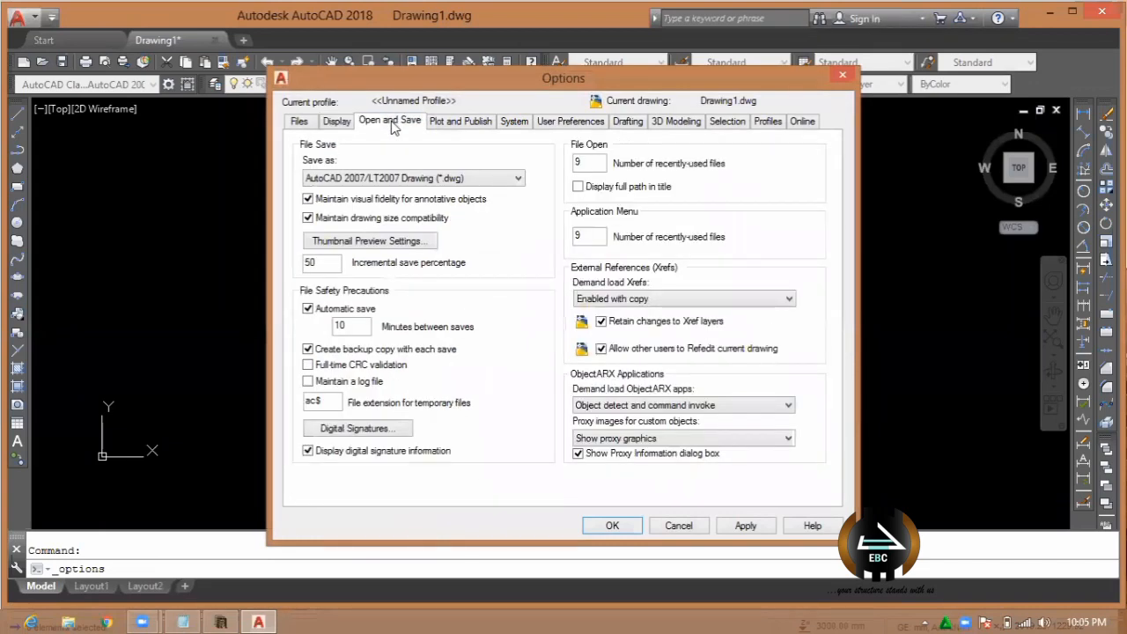
- Look through the drawing and DXF file formats offered as the default save format
click(334, 178)
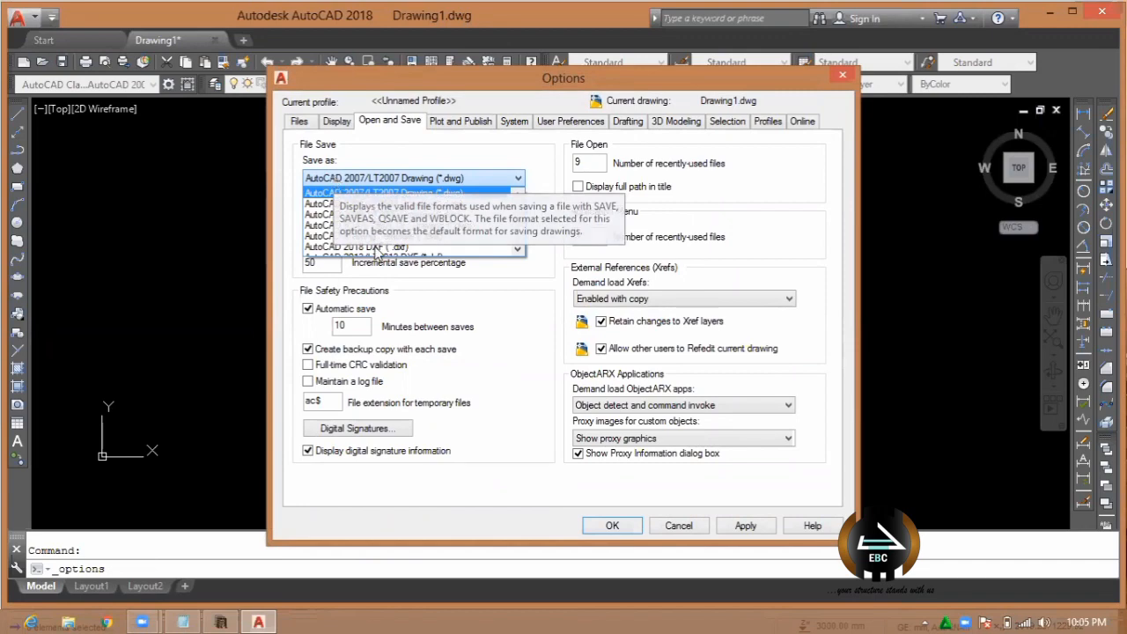
scroll(388, 253, down, 2)
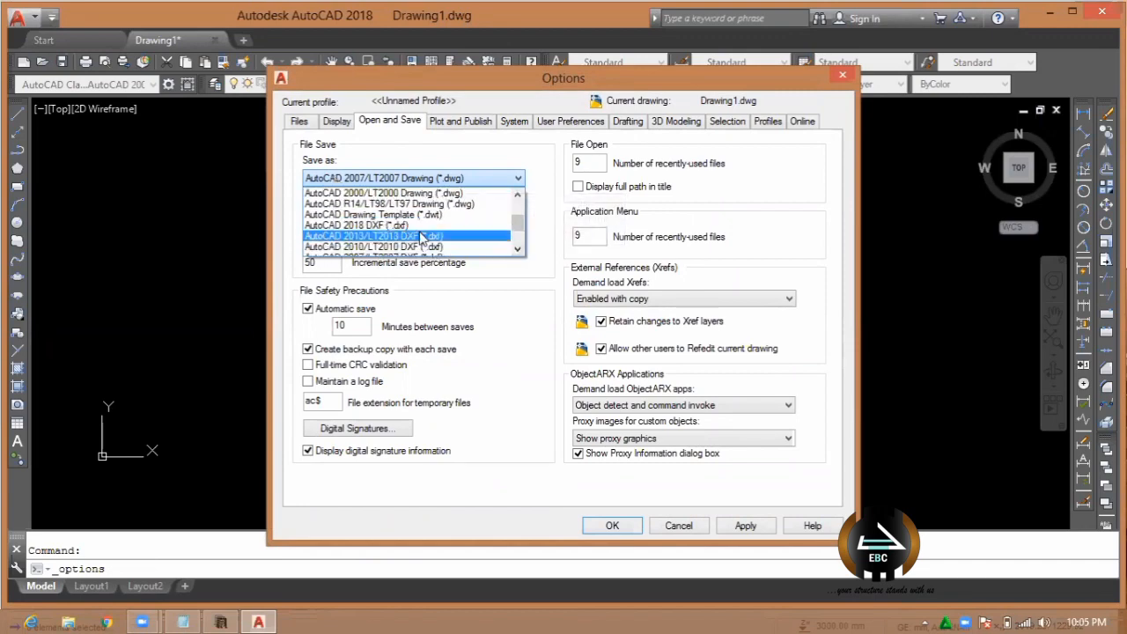
mouse_move(519, 219)
mouse_down()
mouse_move(523, 235)
mouse_move(523, 212)
mouse_up()
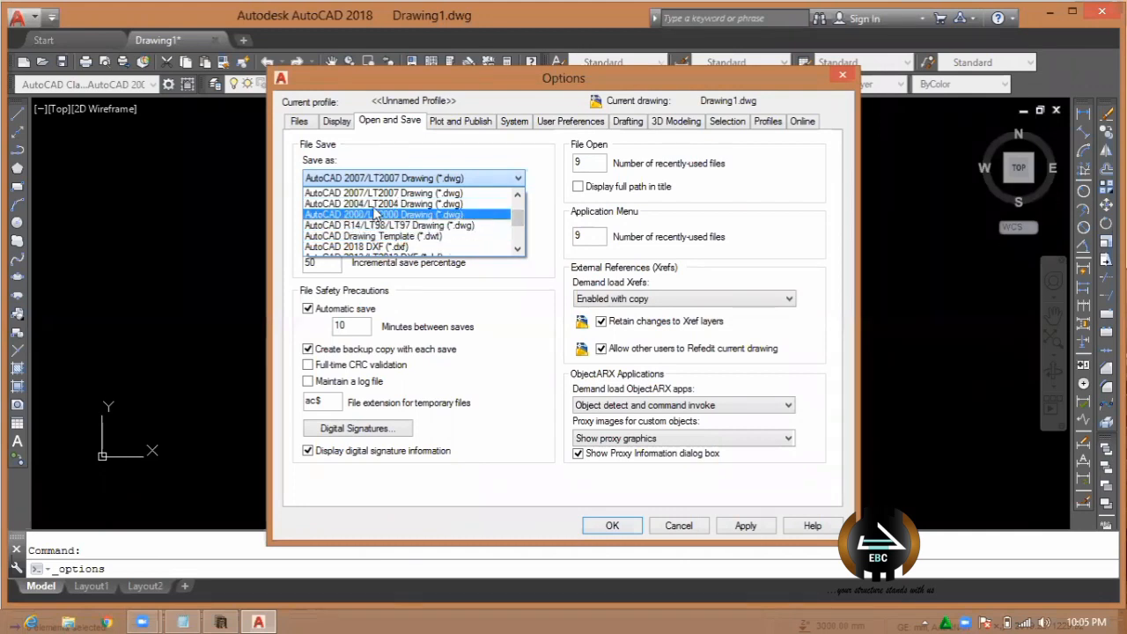
click(517, 196)
click(518, 195)
click(518, 196)
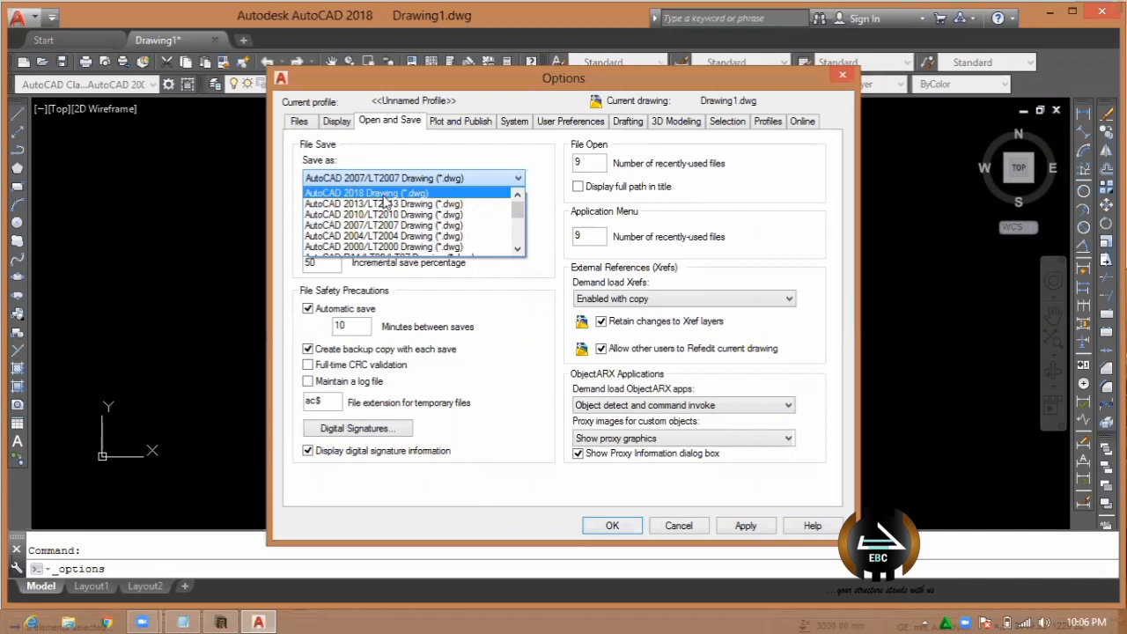
- Keep AutoCAD 2007/LT2007 Drawing (*.dwg) as the save format, accept the options and return to Orion
click(531, 292)
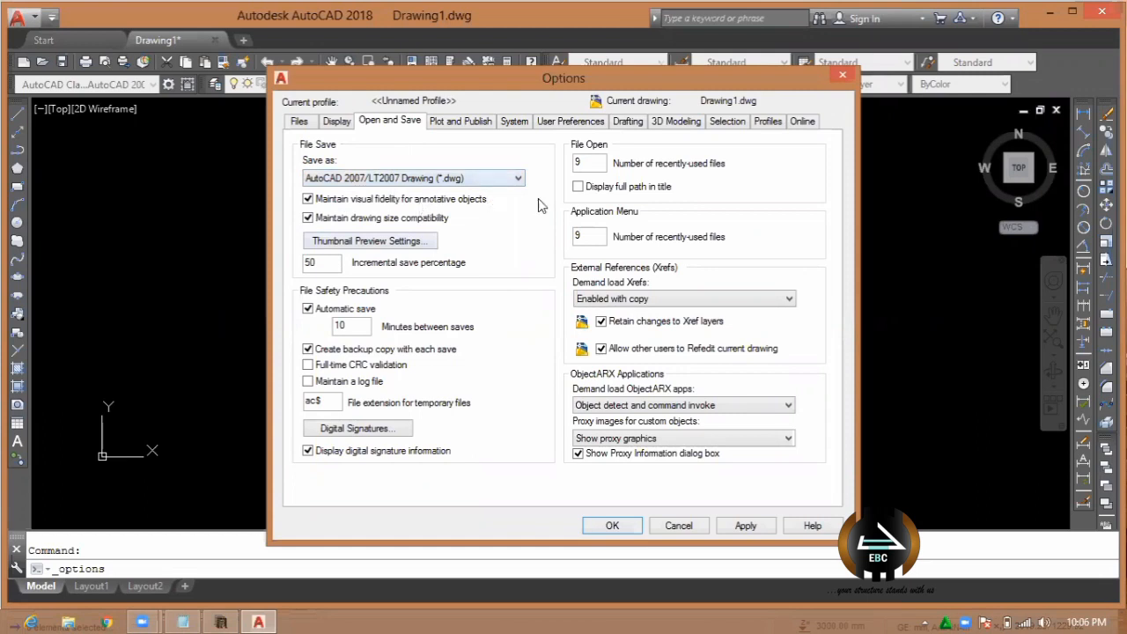
click(755, 528)
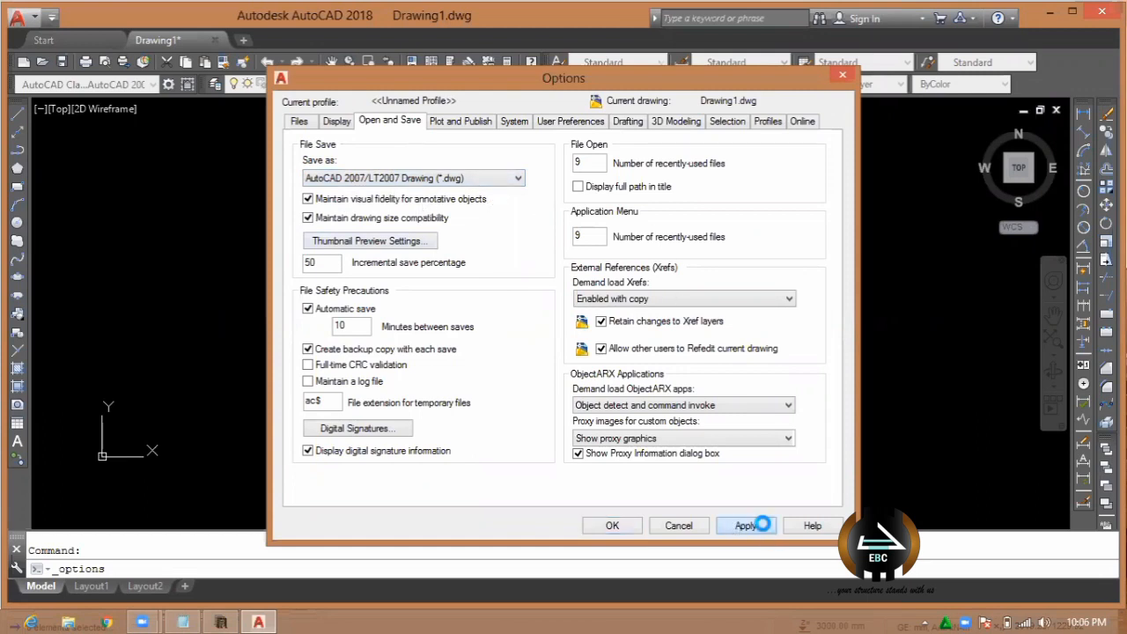
click(623, 526)
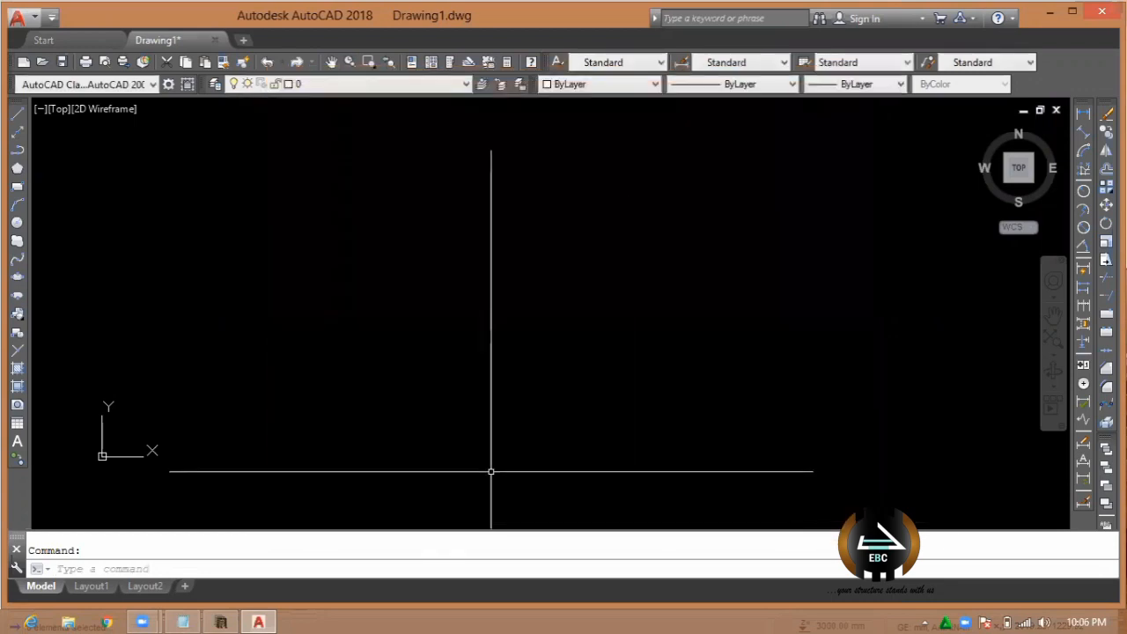
click(1050, 13)
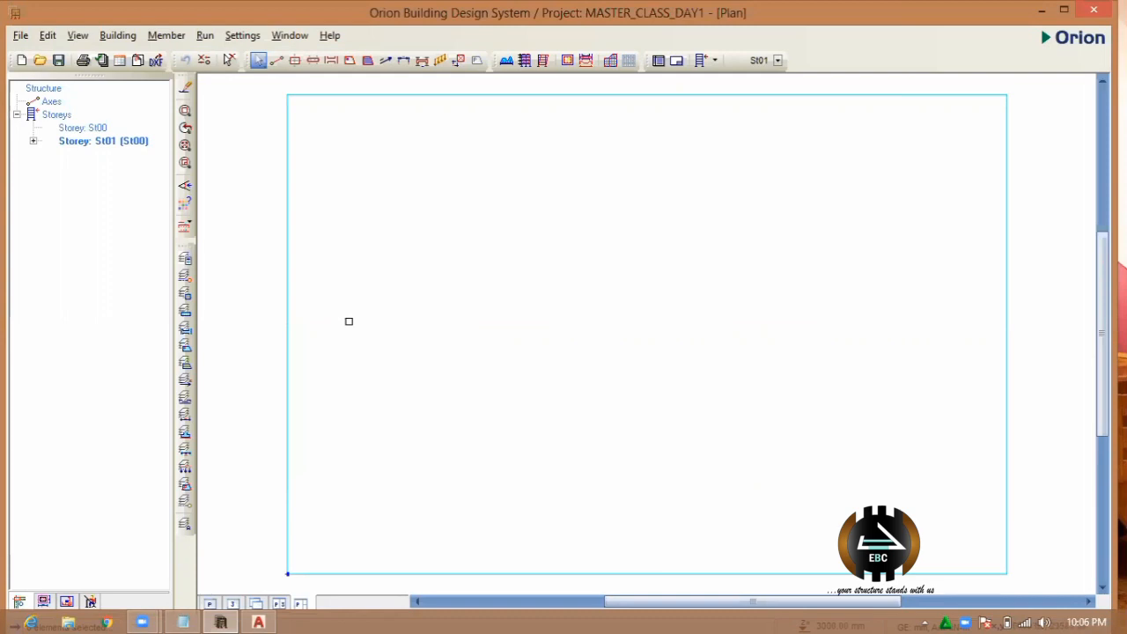
- Start the Orthogonal Axis Generator and place its reference point at about x 25110, y 23159 in the plan
click(20, 35)
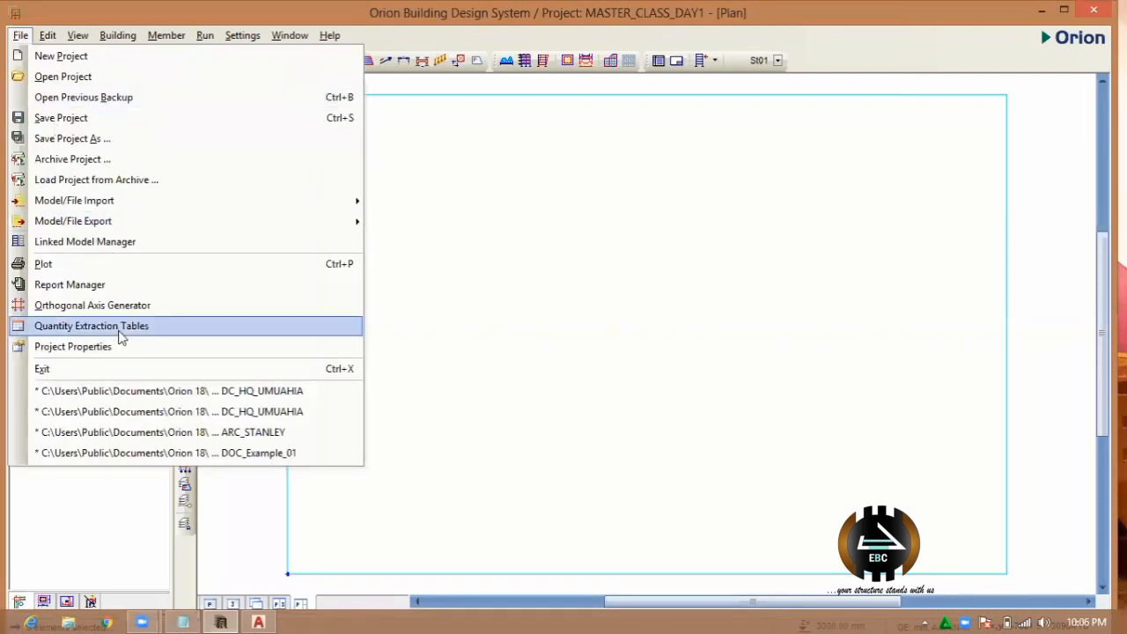
click(121, 308)
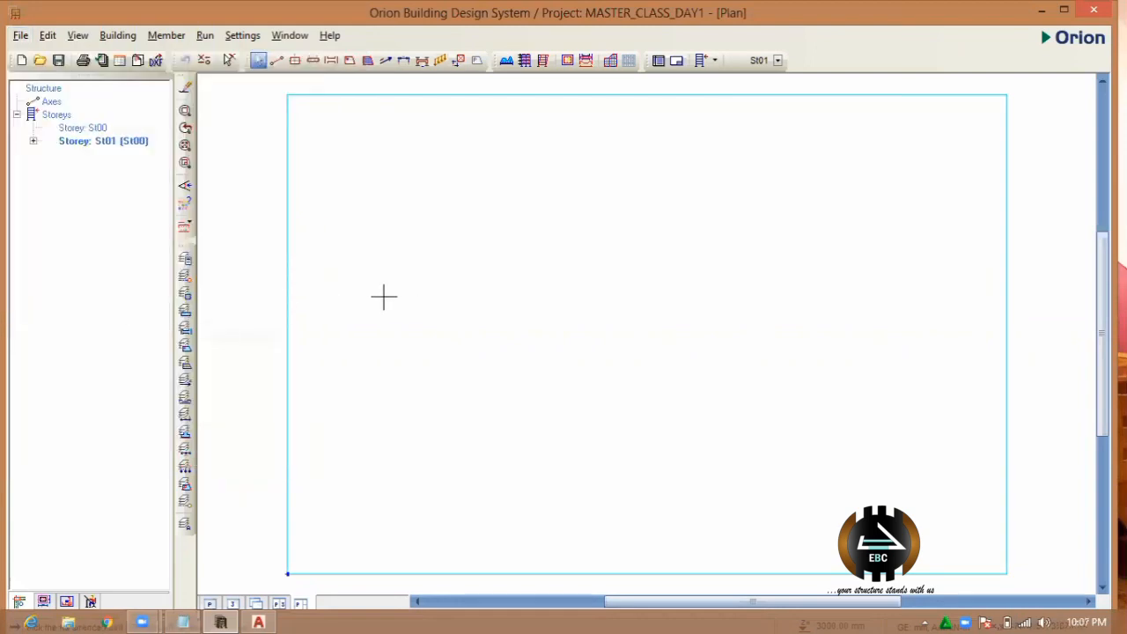
click(555, 330)
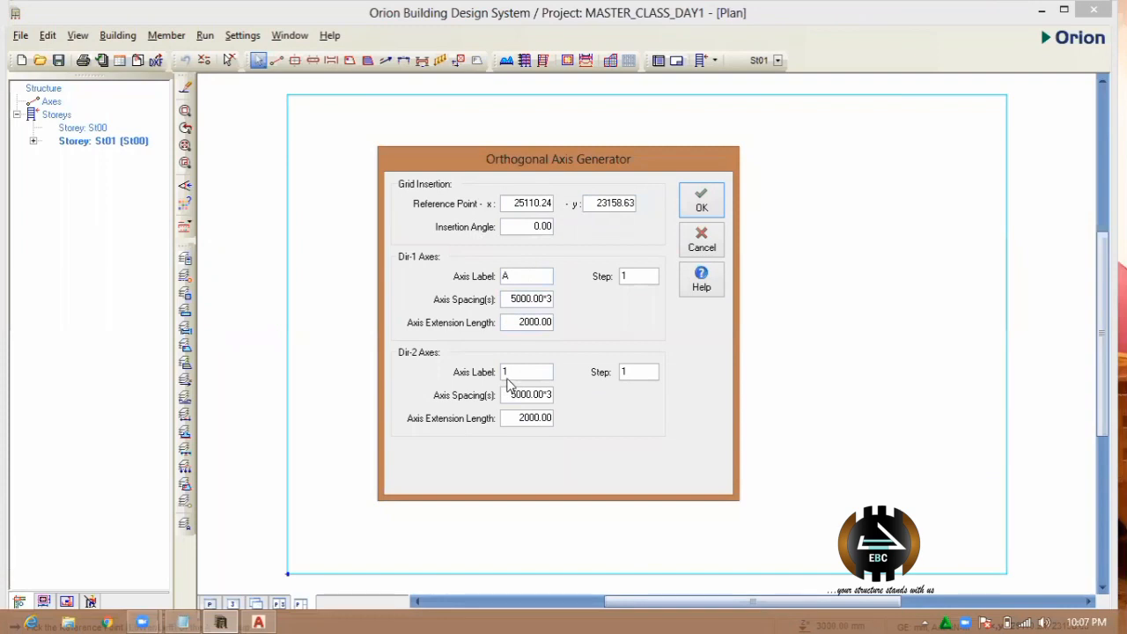
- Set the first axis label to 1 for the Dir-1 axes and A for the Dir-2 axes
click(507, 276)
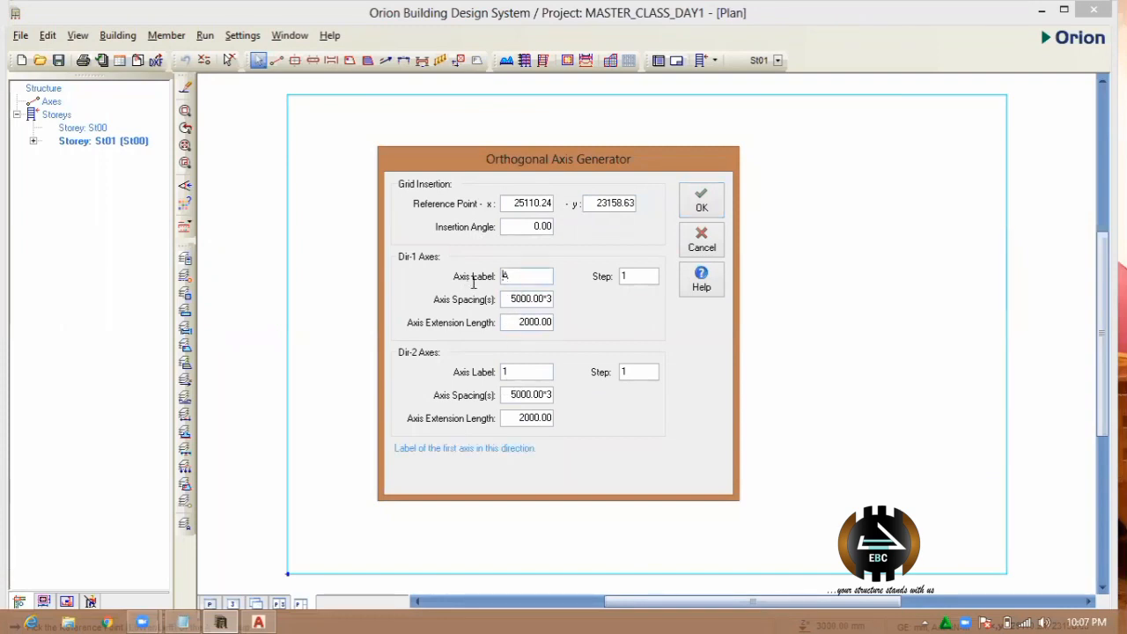
double_click(505, 278)
text(1)
click(505, 374)
drag(516, 372, 496, 378)
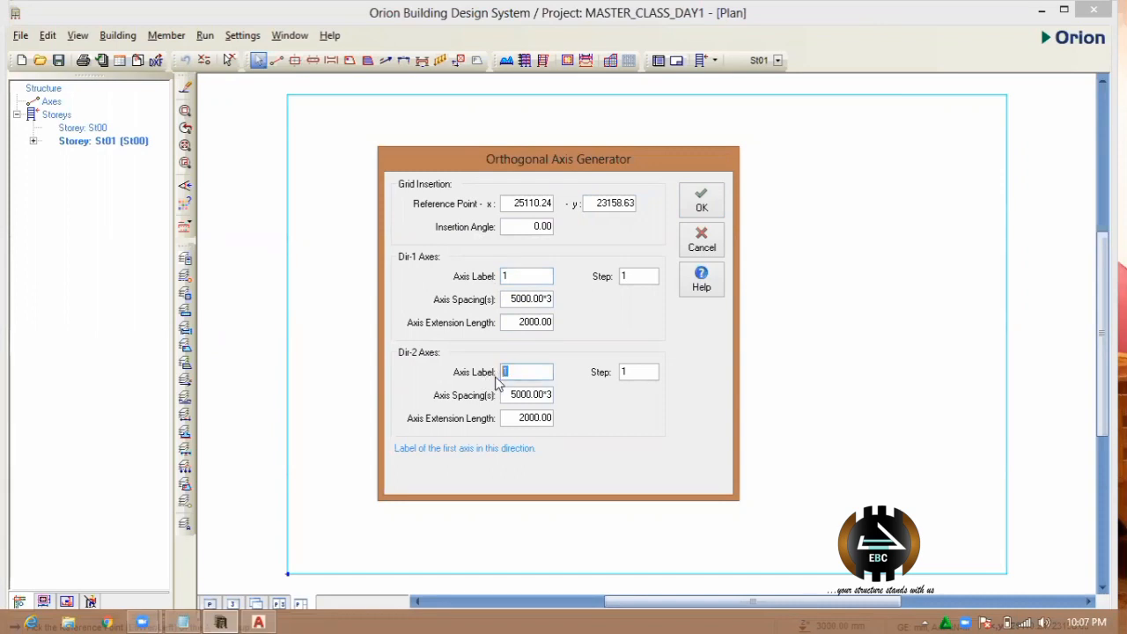
text(A)
- Set the axis extension length to 3000 for both the Dir-1 and Dir-2 axes
double_click(542, 324)
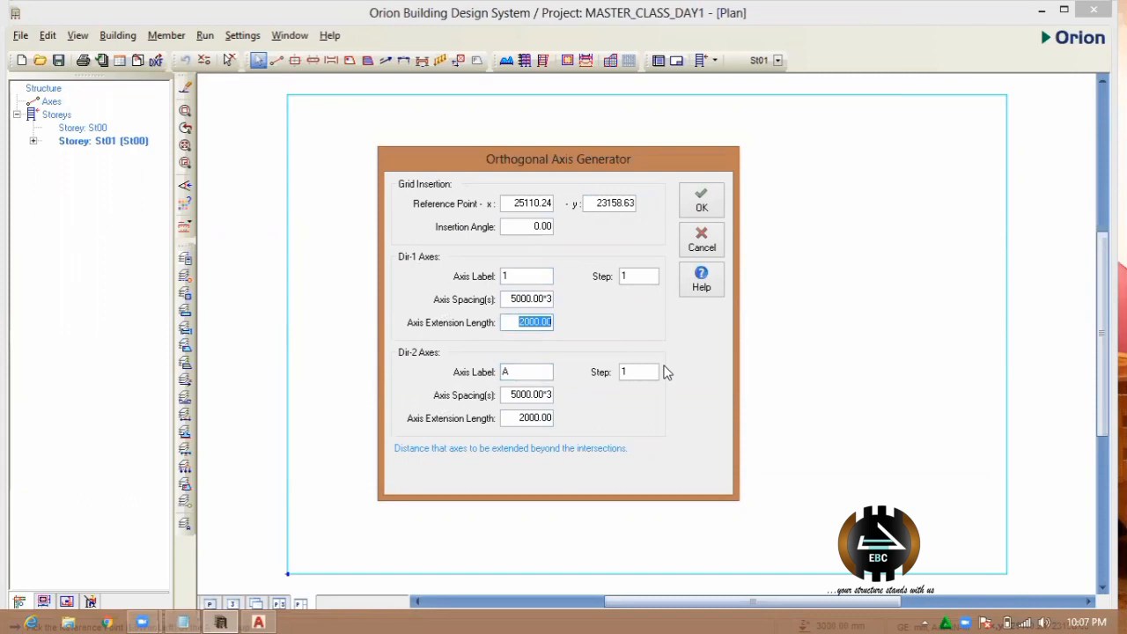
text(3000)
double_click(520, 421)
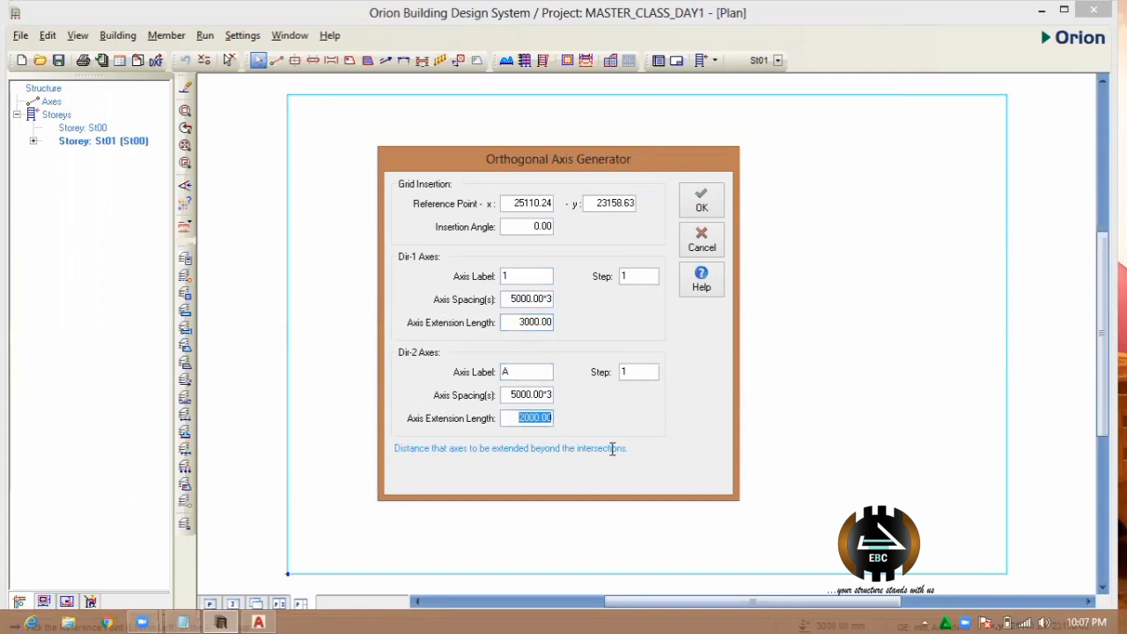
text(3000)
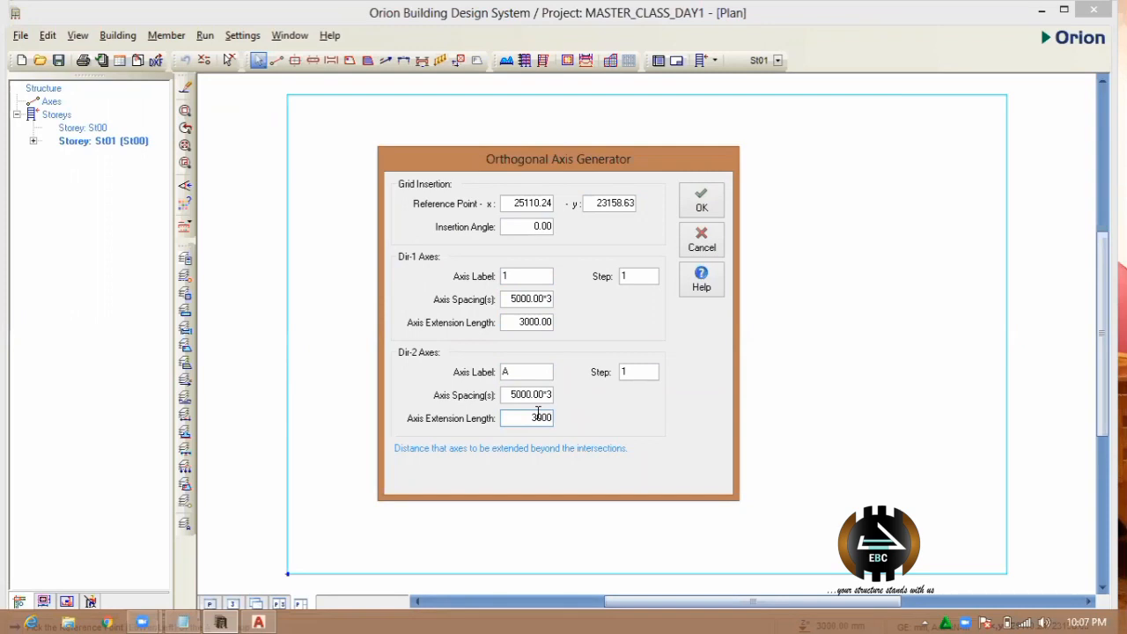
- Set the Dir-2 axis spacings to 3600,4500,3000,5000
click(507, 398)
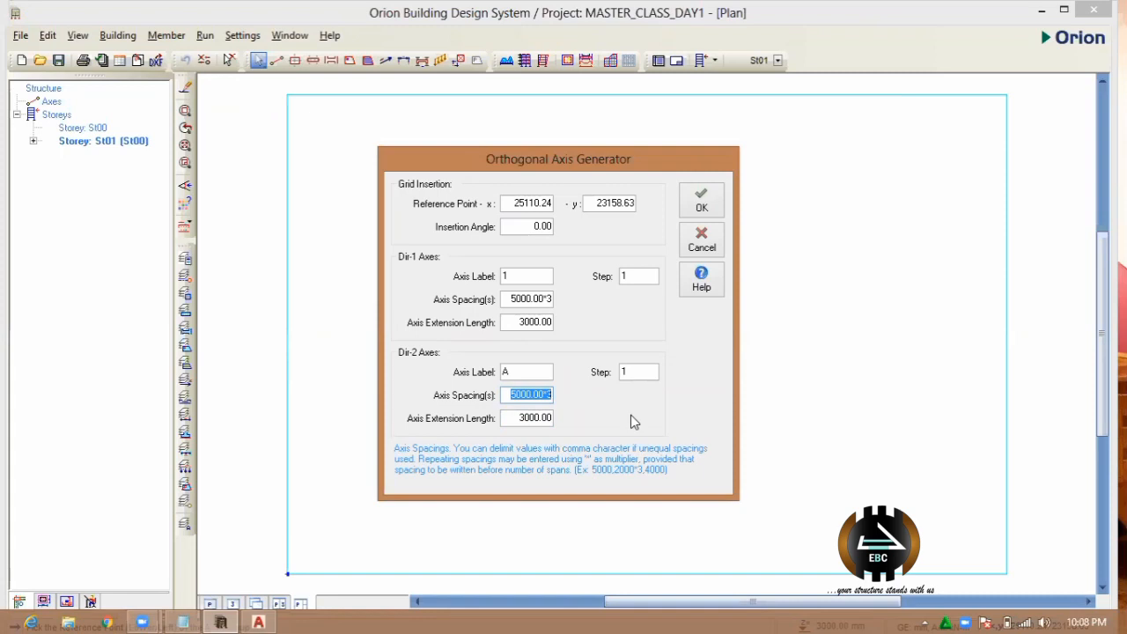
text(3600)
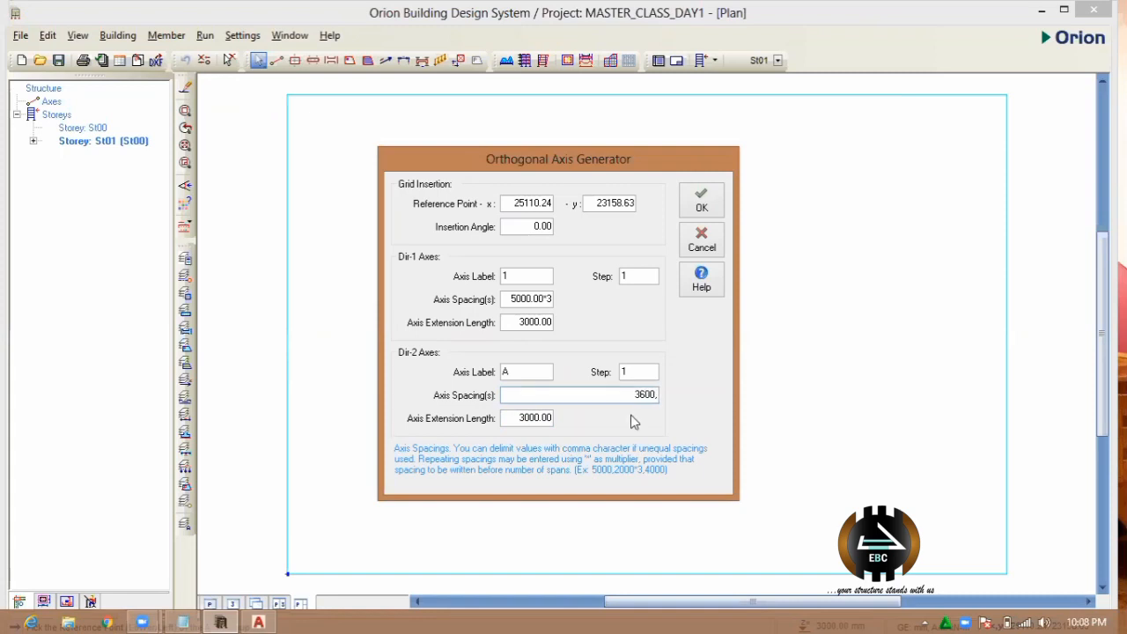
text(,4500)
text(,)
text(,)
text(3.0)
key(BackSpace)
key(BackSpace)
text(000)
text(5000)
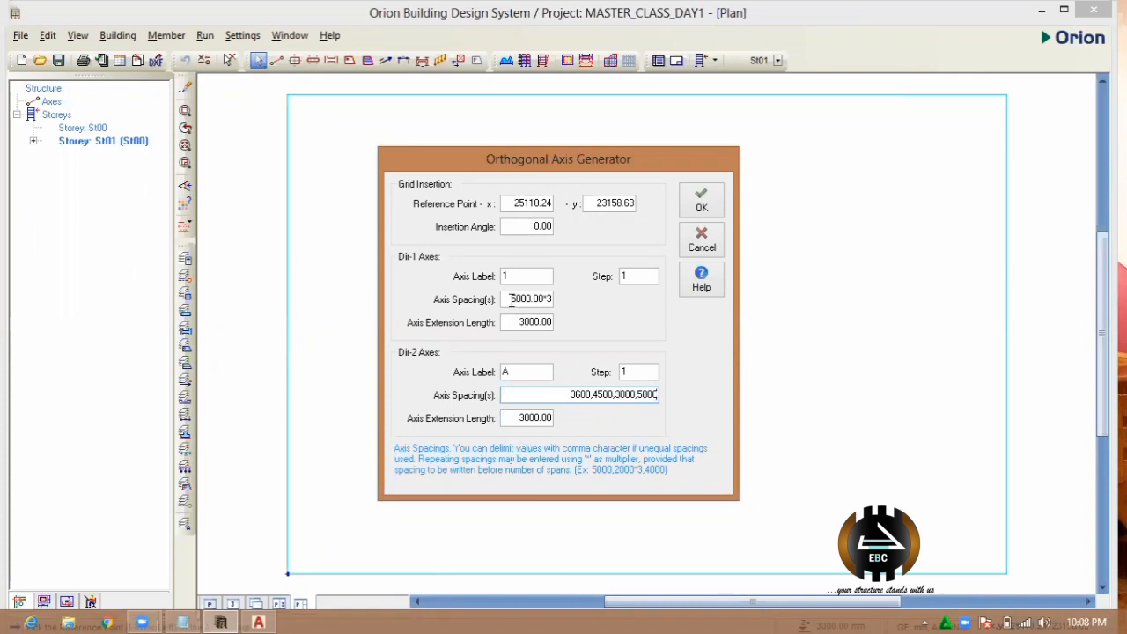
- Set the Dir-1 axis spacings to 4000,4500,3000,5000 and generate the axis grid
drag(515, 299, 624, 317)
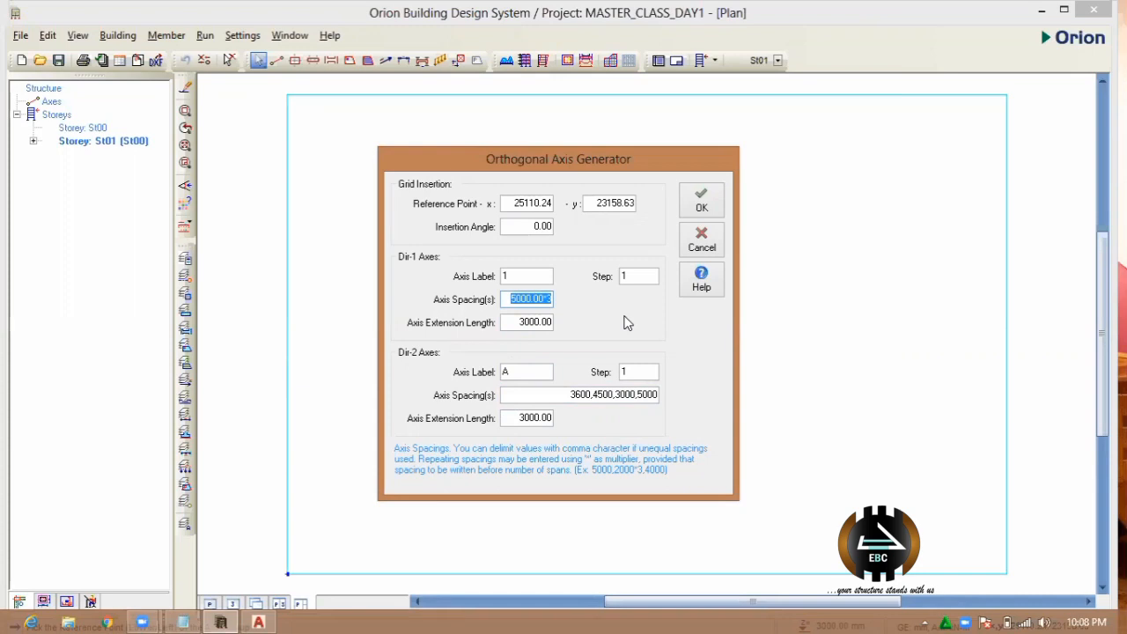
key(BackSpace)
text(4000)
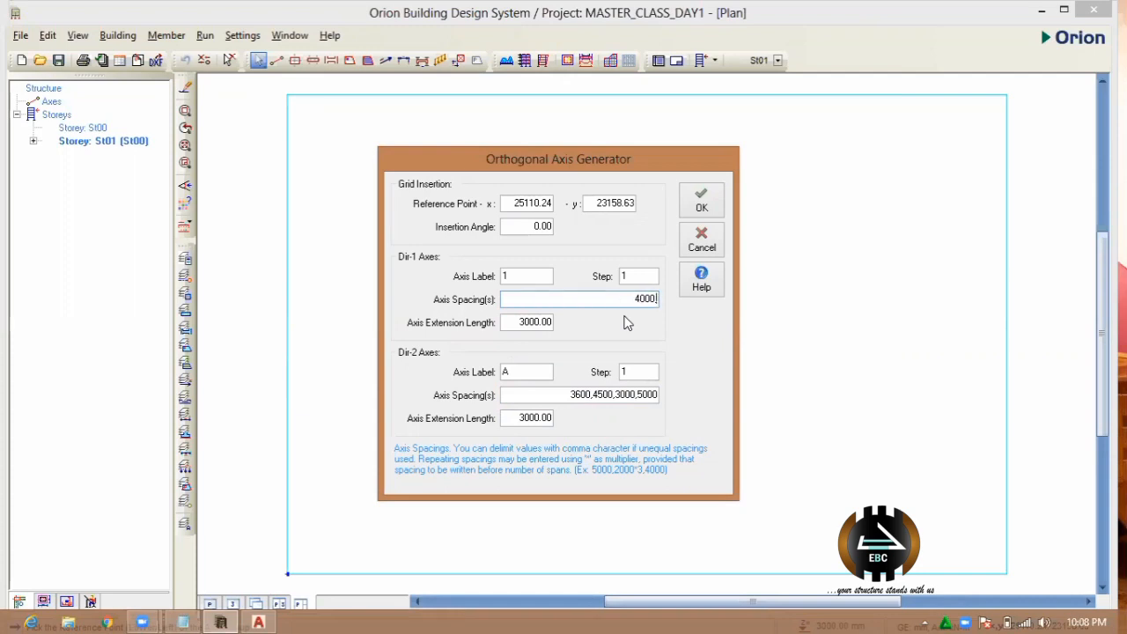
text(,4500,3)
text(00)
text(,5000)
click(705, 198)
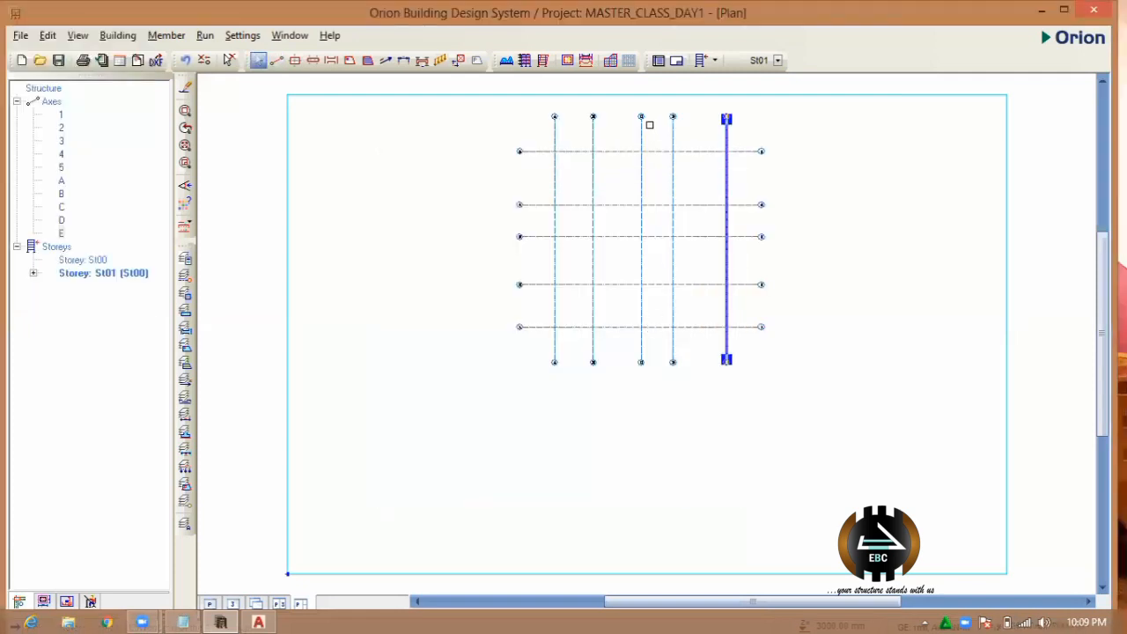
- Start the Dimension tool for the generated axis grid
scroll(649, 120, up, 2)
scroll(656, 167, up, 2)
scroll(520, 304, down, 2)
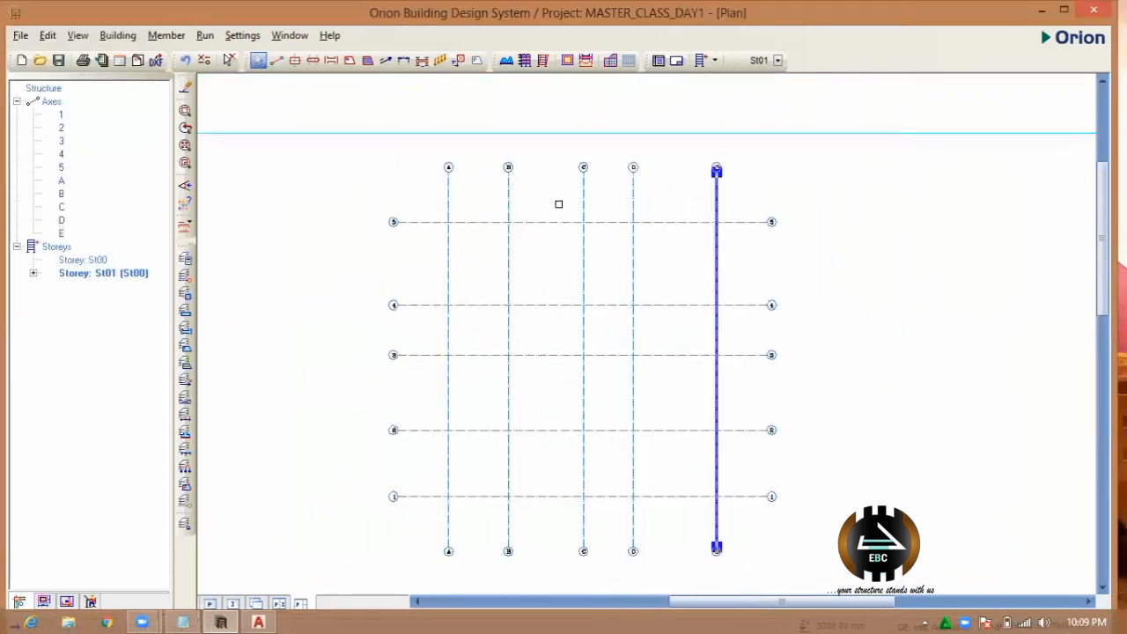
scroll(558, 203, down, 2)
scroll(556, 272, up, 1)
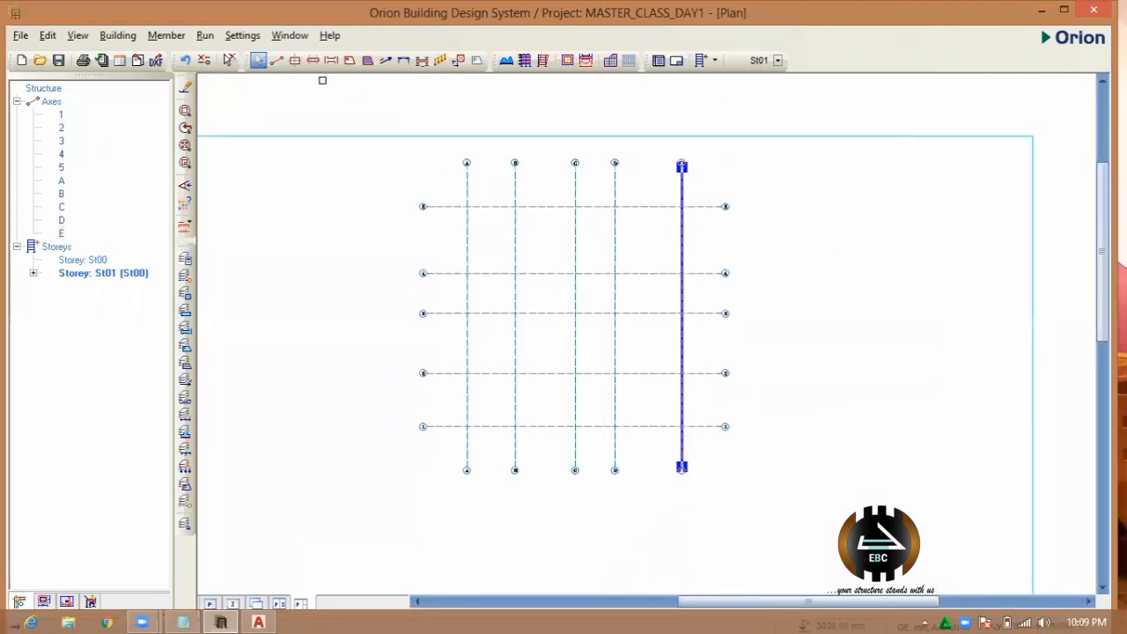
click(403, 61)
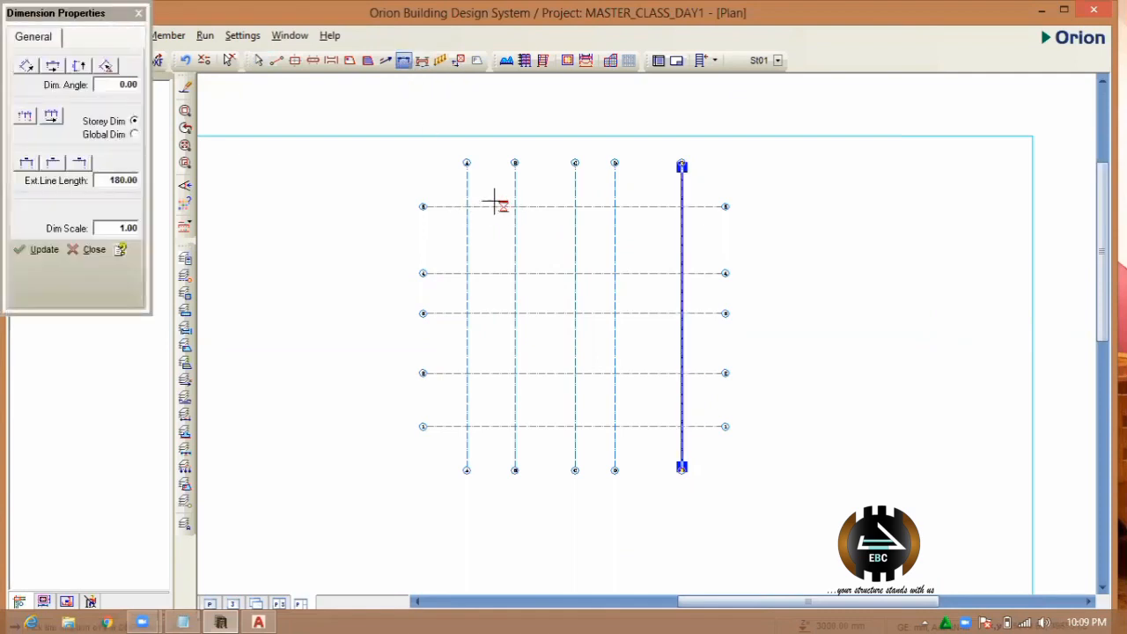
- Try to dimension the spacing between axes A and B at axis 5, removing each misplaced dimension
click(493, 191)
scroll(493, 190, up, 5)
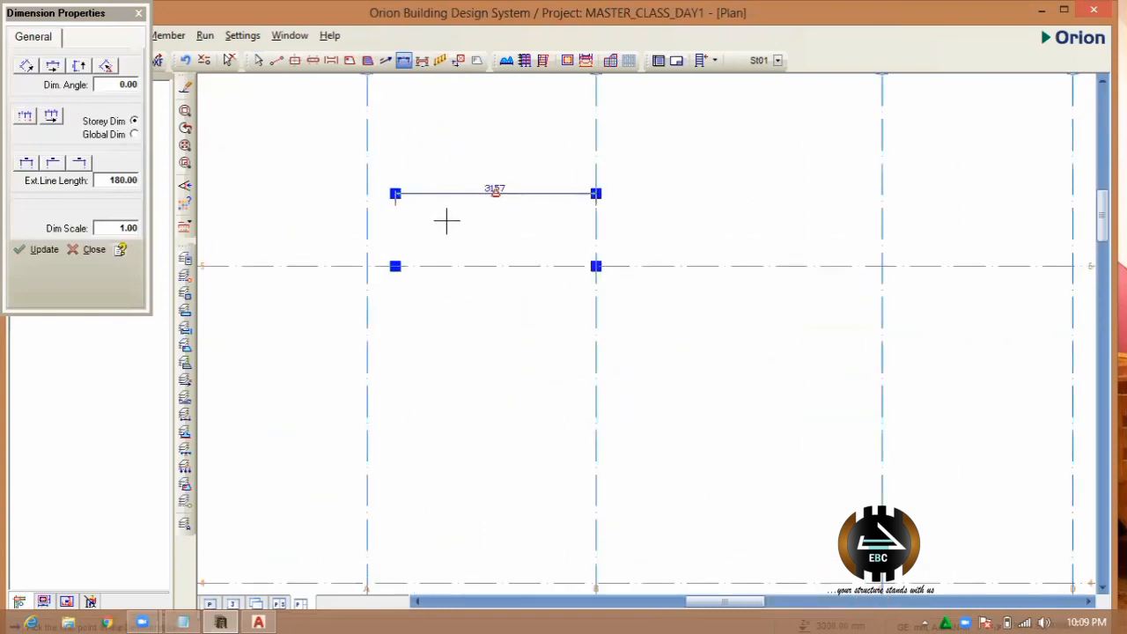
key(Delete)
click(367, 265)
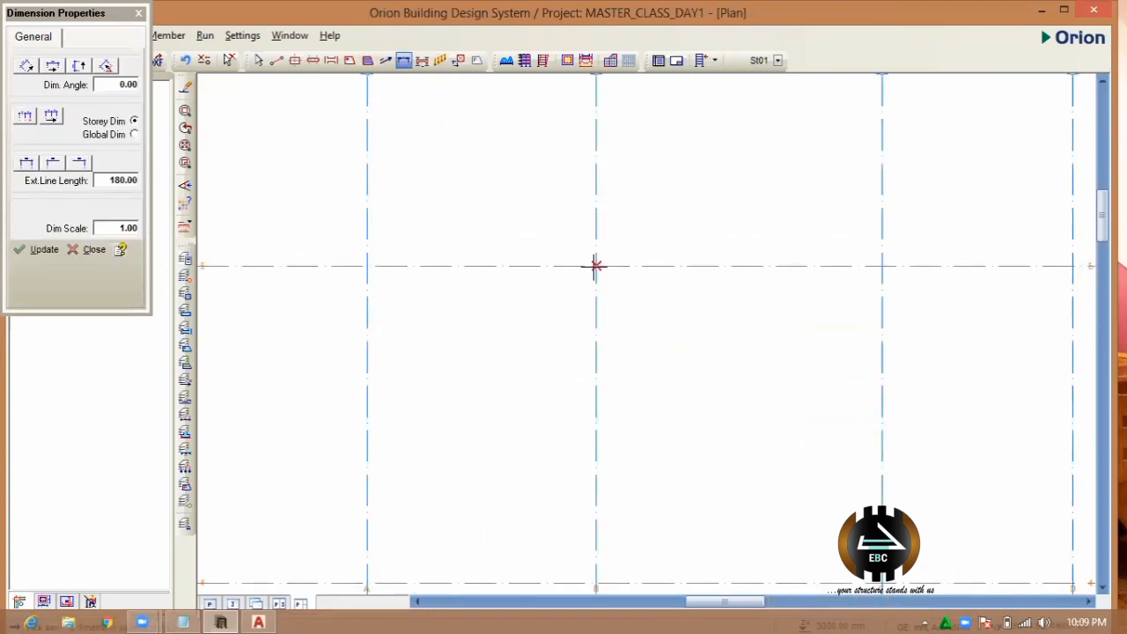
click(595, 265)
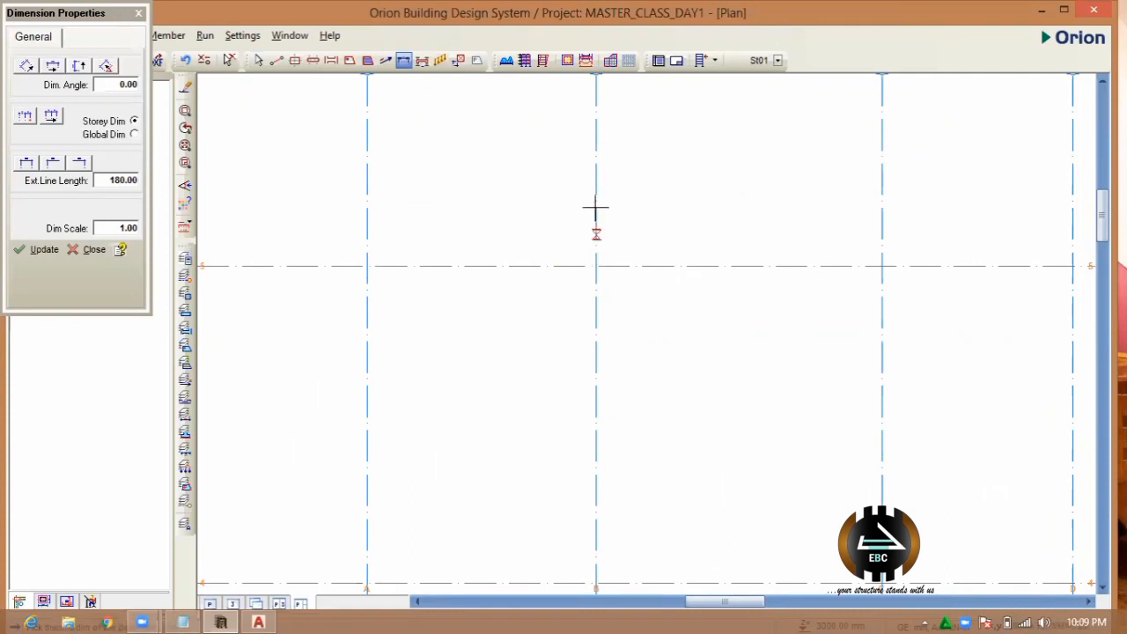
click(597, 162)
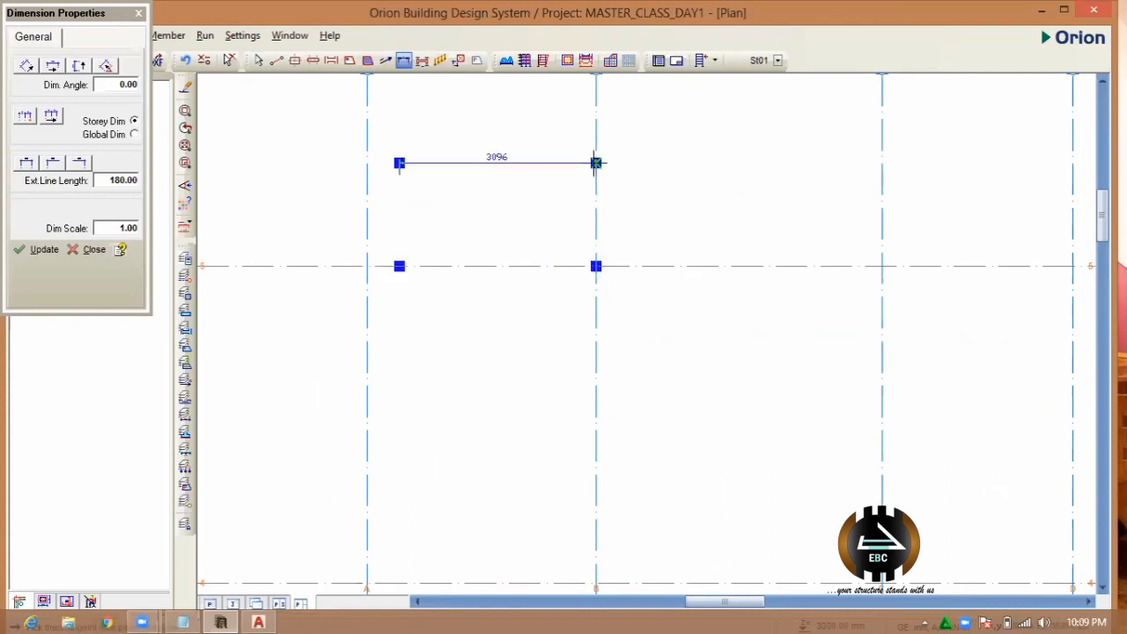
click(398, 266)
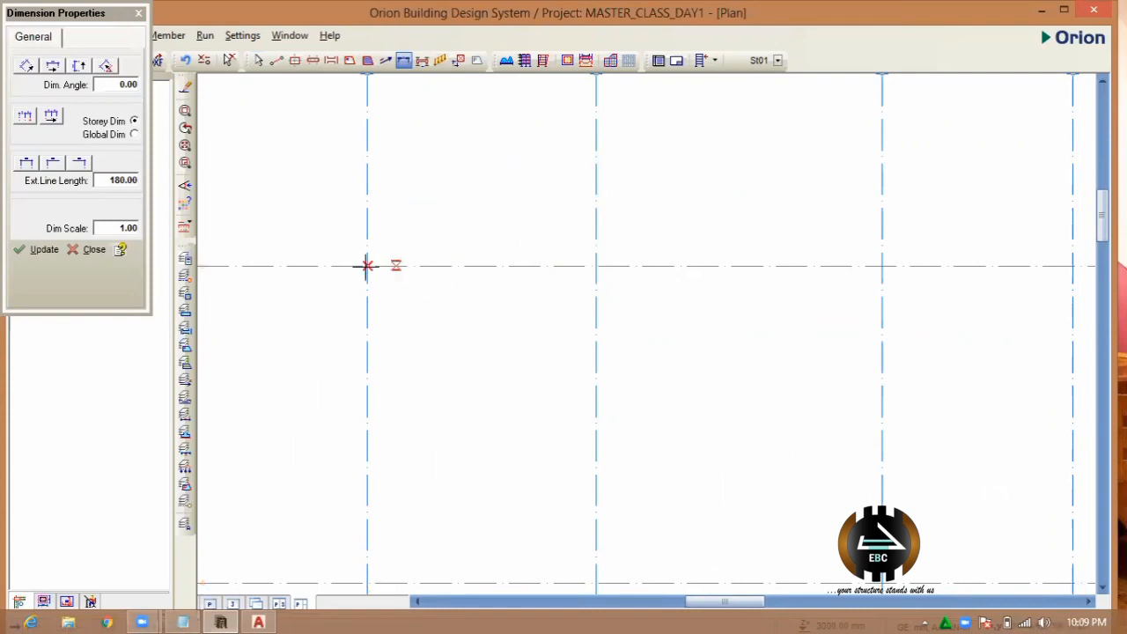
- Retry the dimension from the A/5 intersection to the B/5 intersection with its line above axis 5, and delete the results
scroll(356, 268, up, 2)
scroll(354, 269, up, 1)
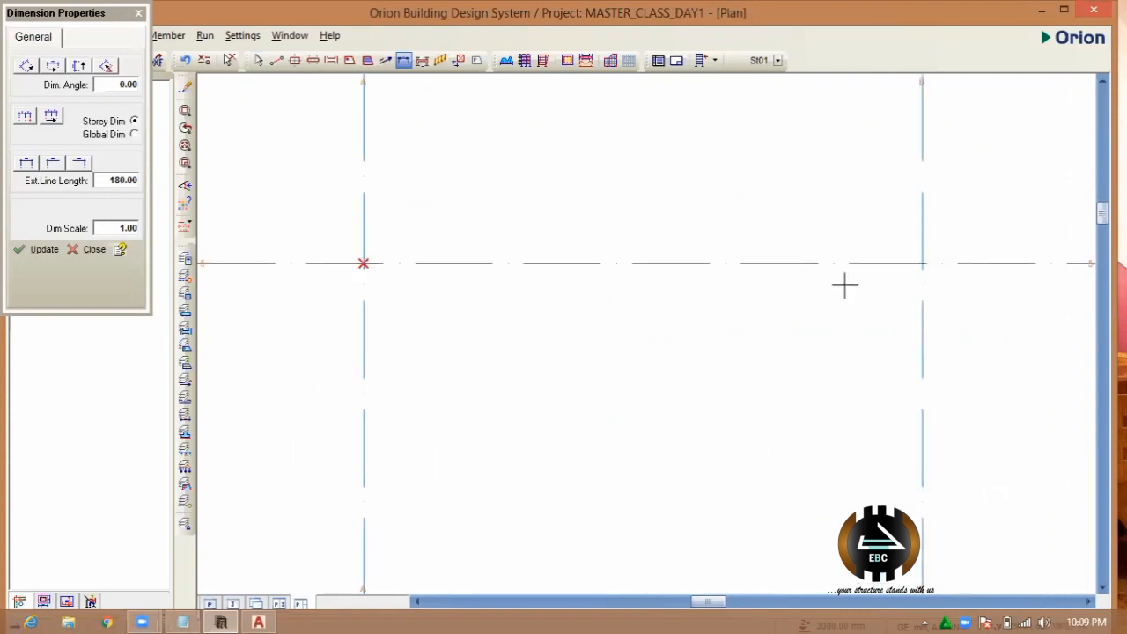
click(647, 134)
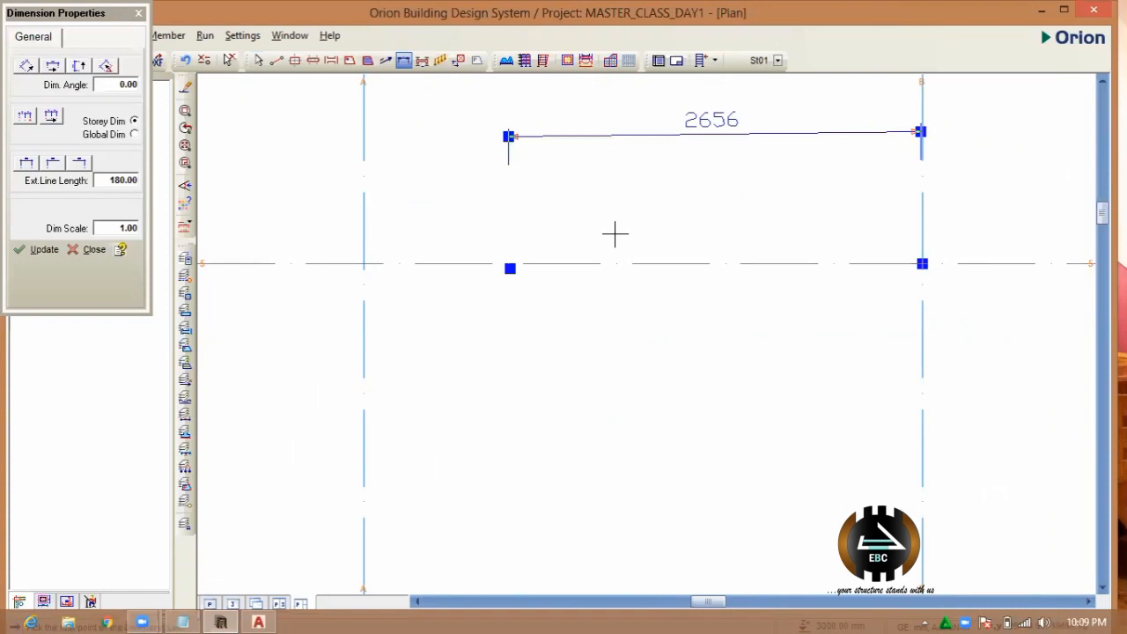
key(Delete)
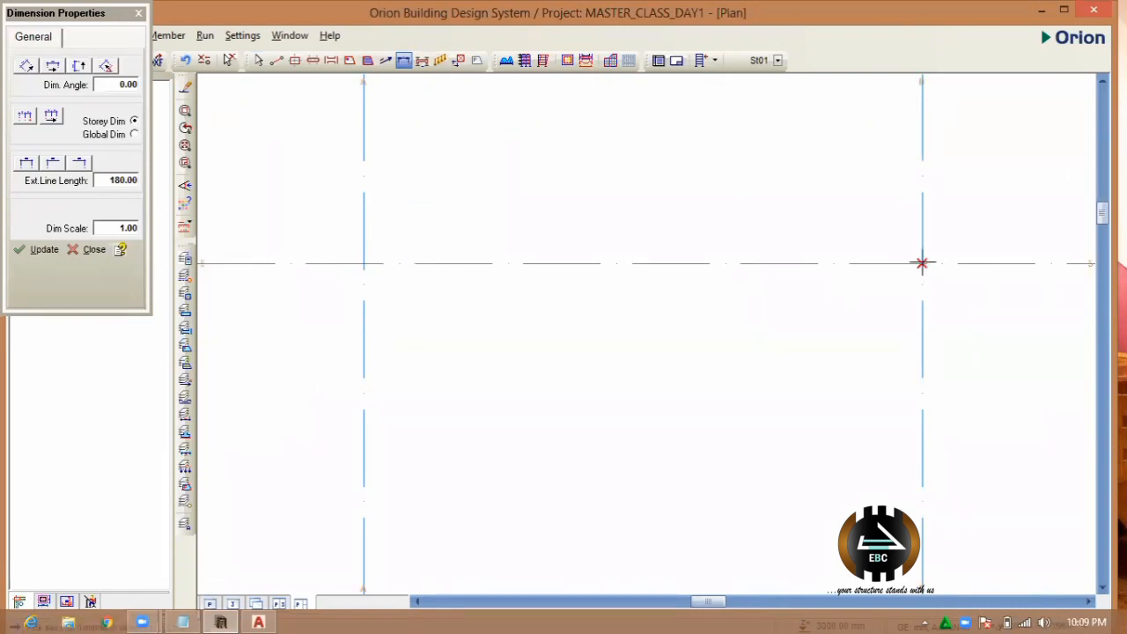
click(921, 226)
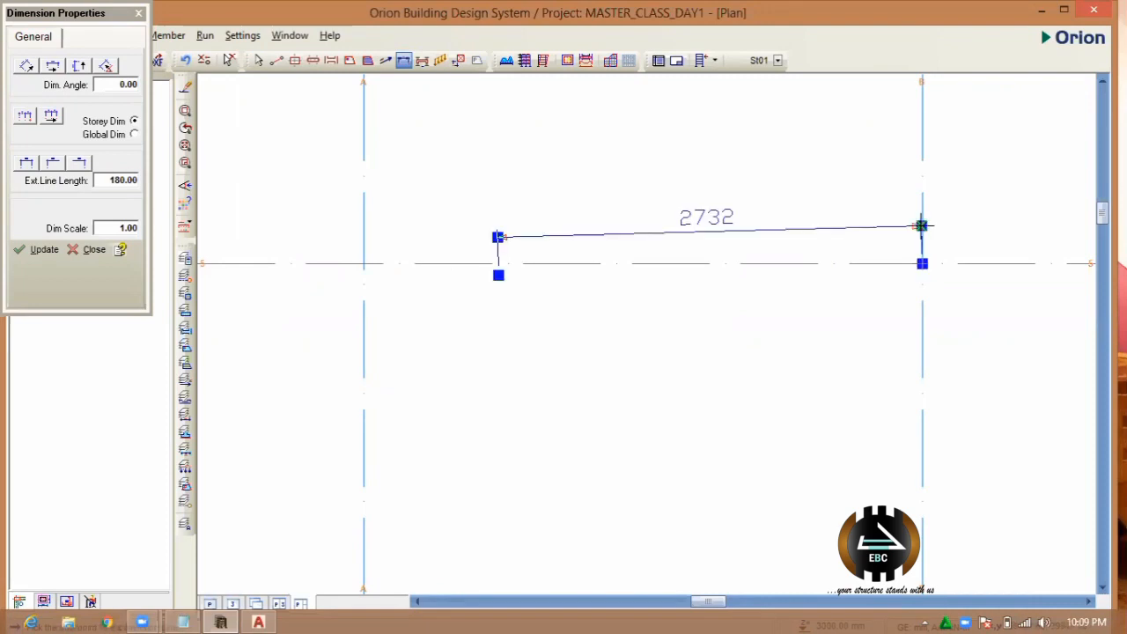
key(Delete)
- Try the dimension between axes A and B above axis 5 with extension lines at both ends, and delete it
scroll(584, 245, down, 2)
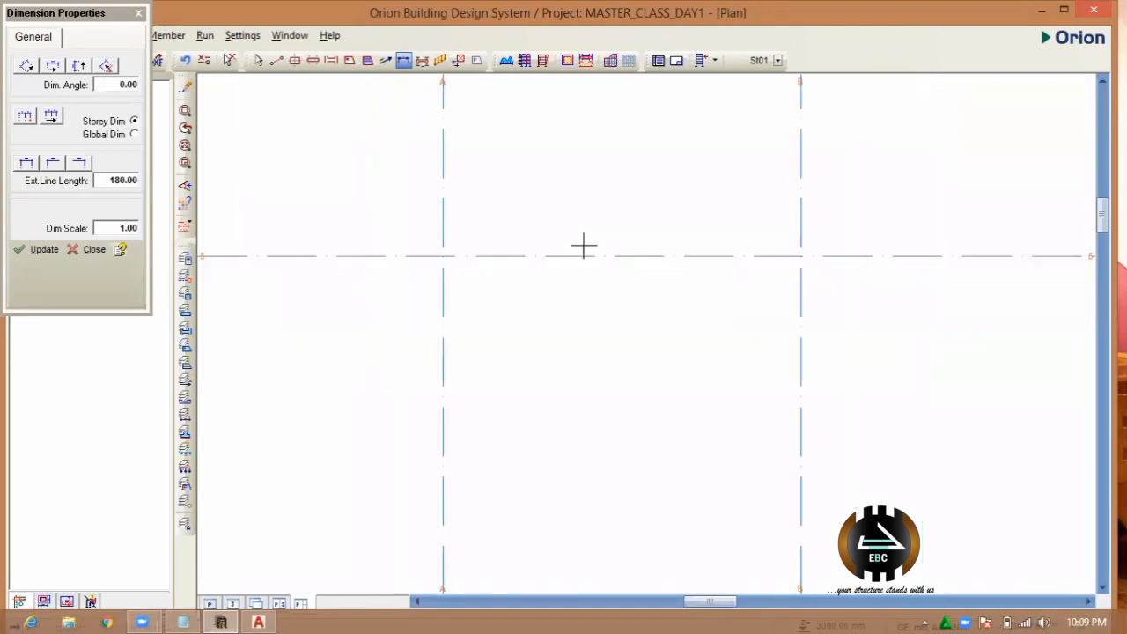
scroll(584, 246, down, 4)
scroll(387, 274, up, 2)
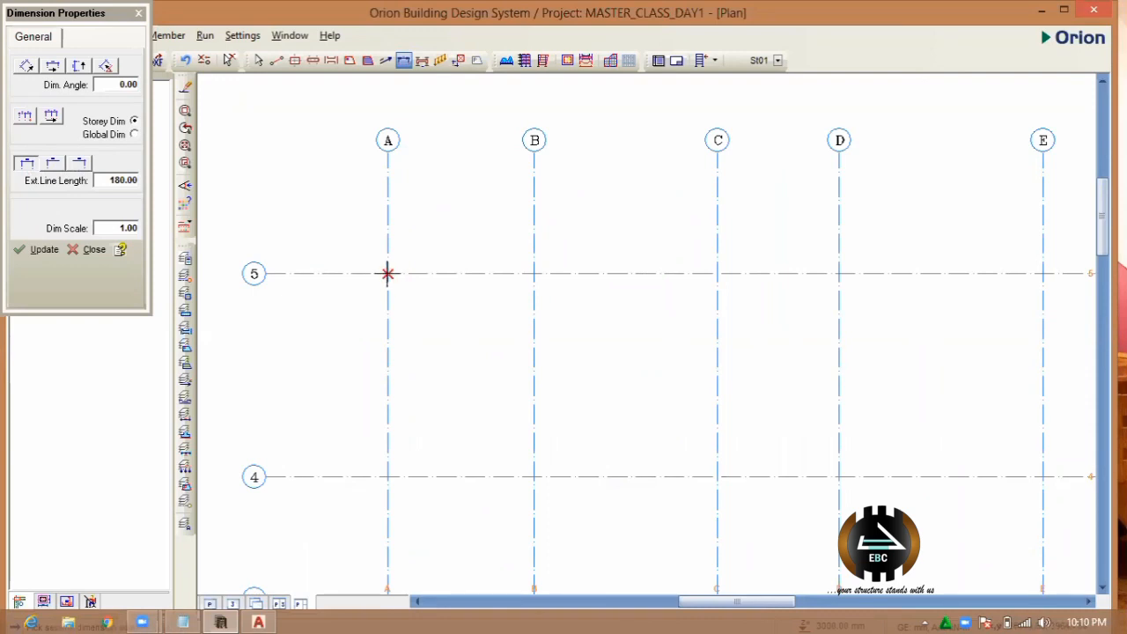
click(449, 254)
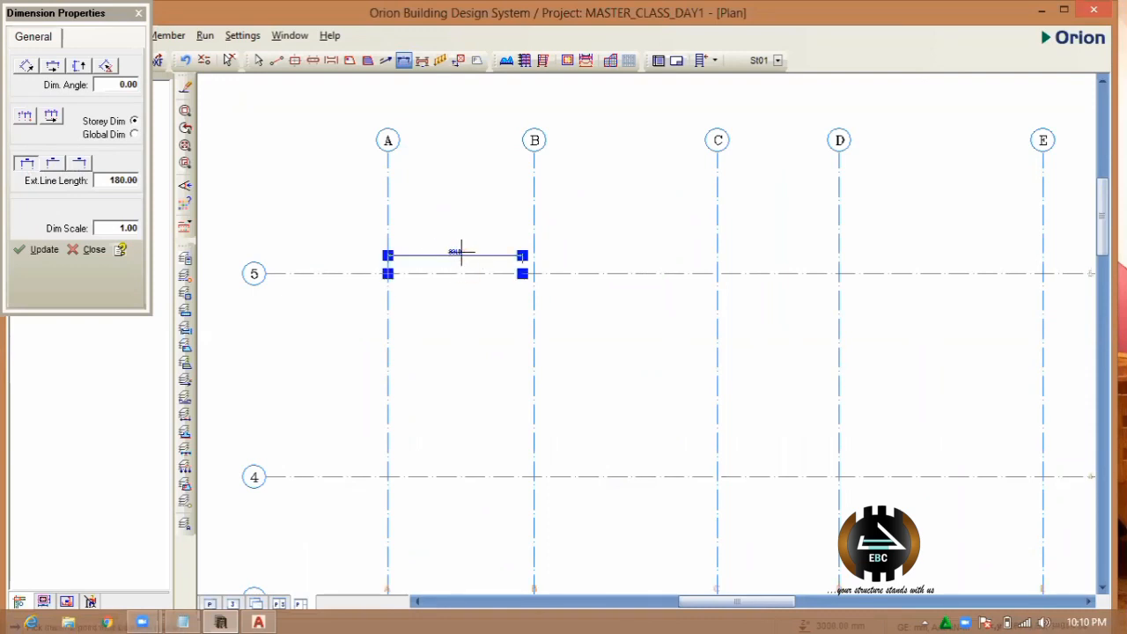
scroll(462, 253, up, 3)
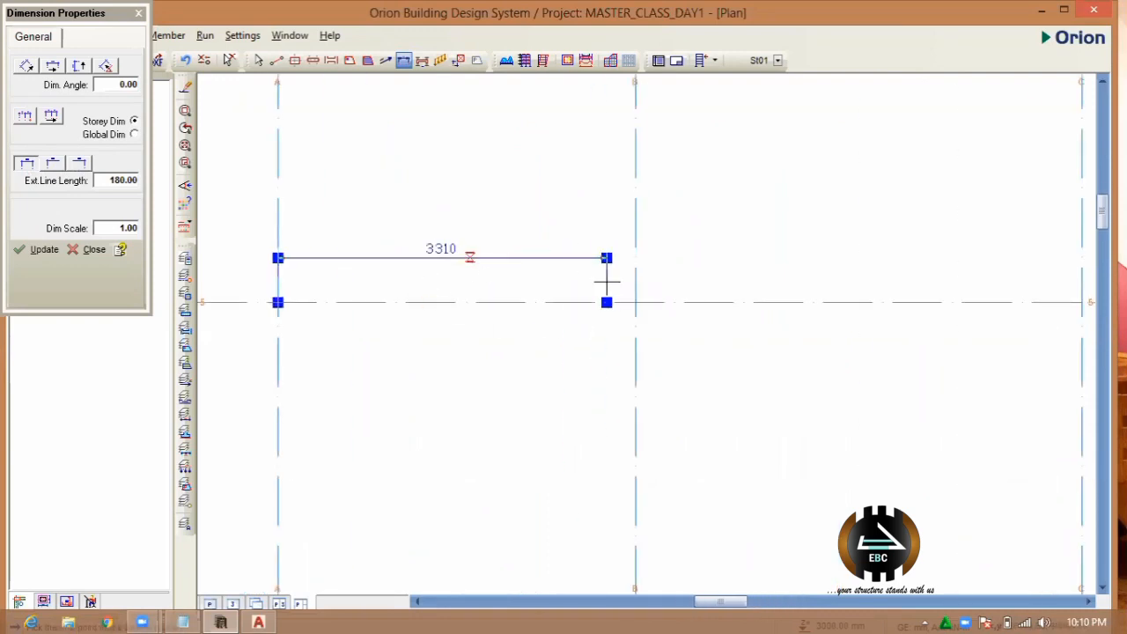
scroll(607, 282, up, 1)
scroll(548, 256, down, 2)
scroll(587, 272, up, 3)
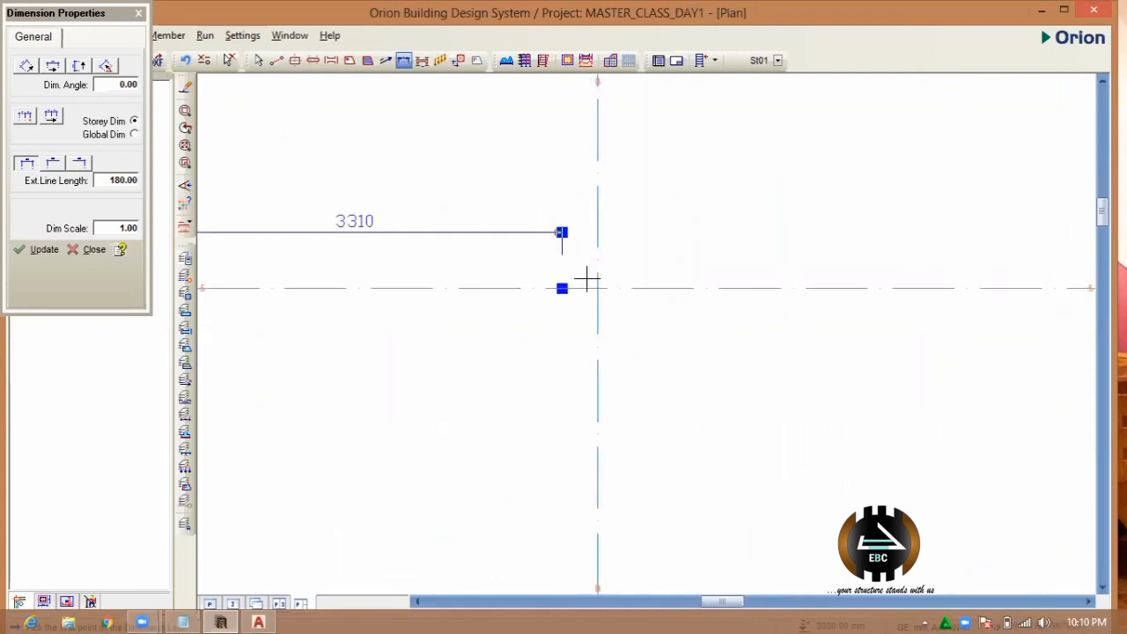
scroll(490, 280, down, 2)
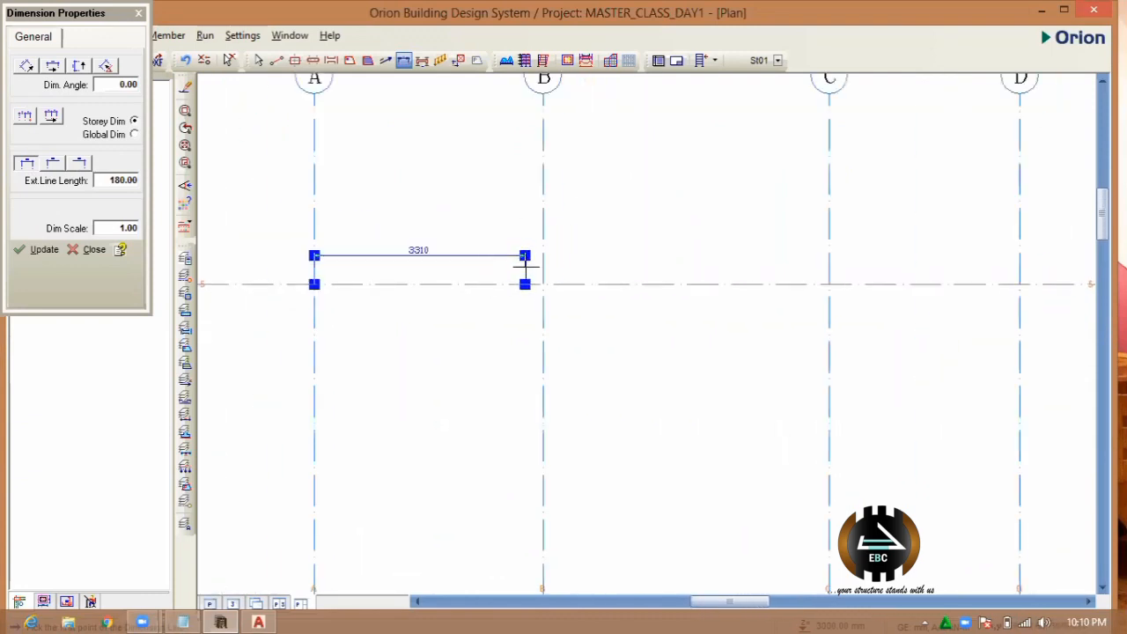
key(Delete)
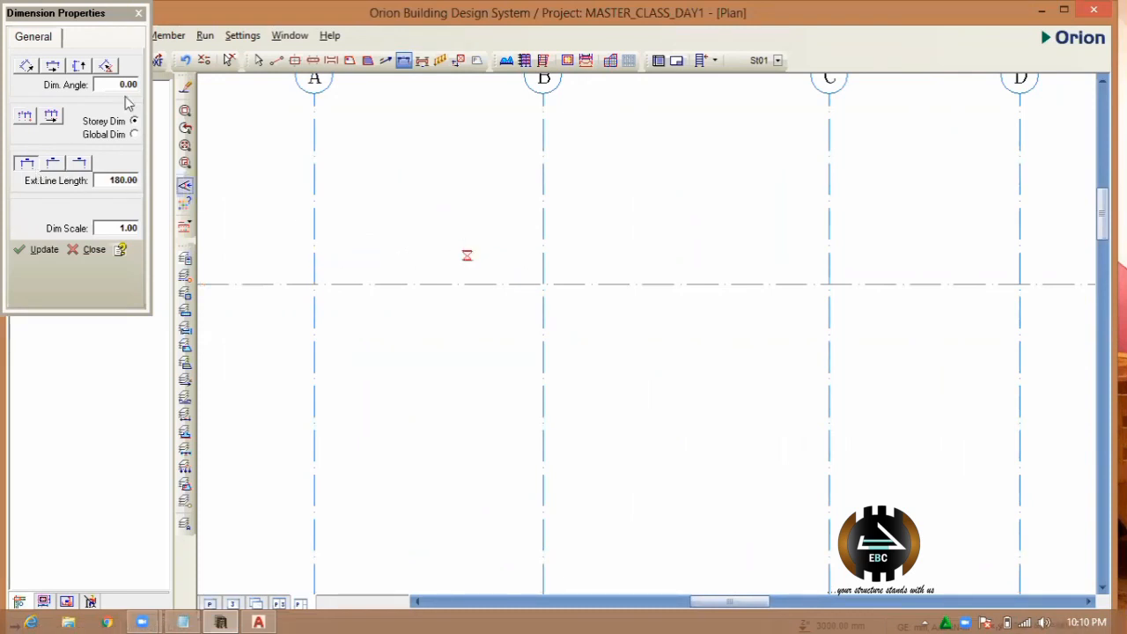
- Switch the Dimension tool to horizontal dimensions and try one between axes A and B slightly above axis 5
click(53, 67)
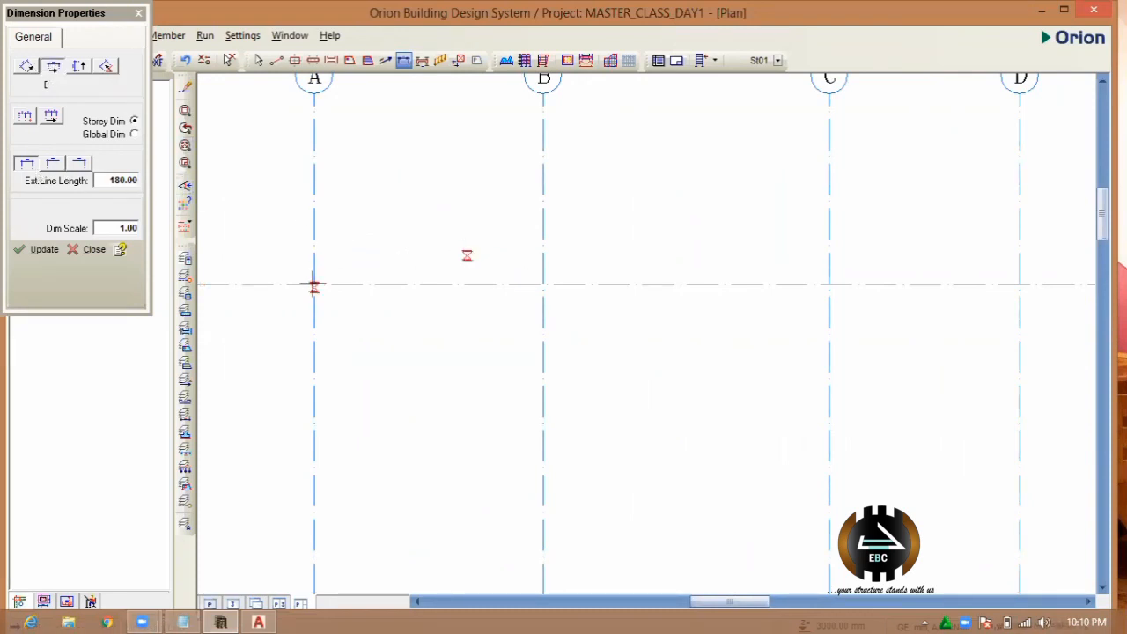
click(314, 285)
click(543, 284)
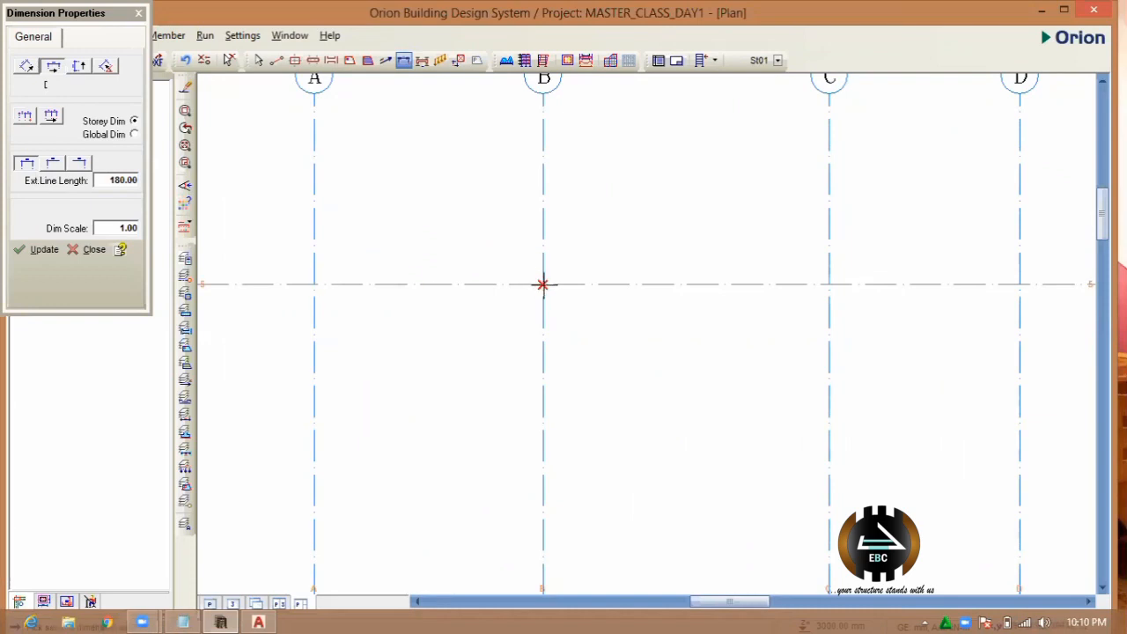
click(449, 249)
scroll(483, 262, up, 1)
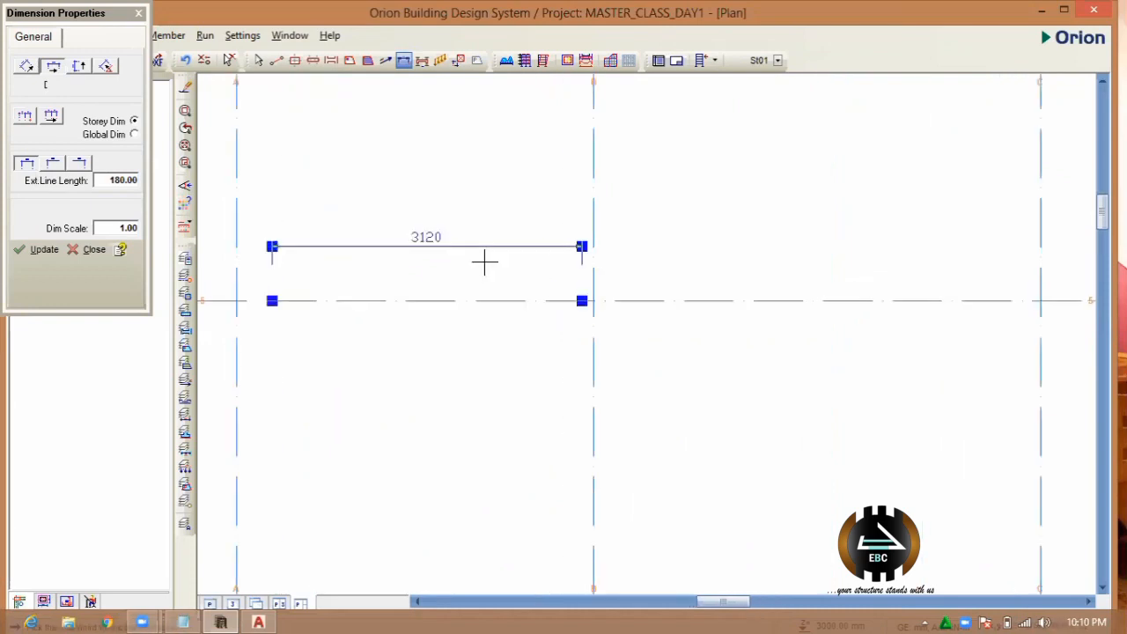
key(Delete)
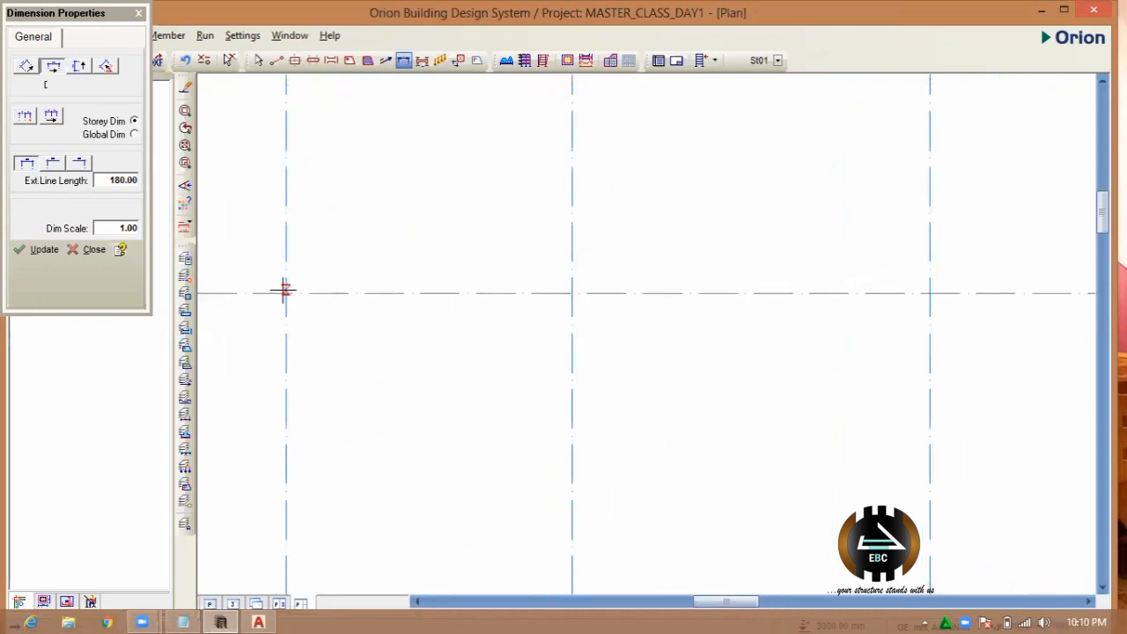
- Dimension the horizontal spacing from axis A to axis B directly along axis 5
click(286, 292)
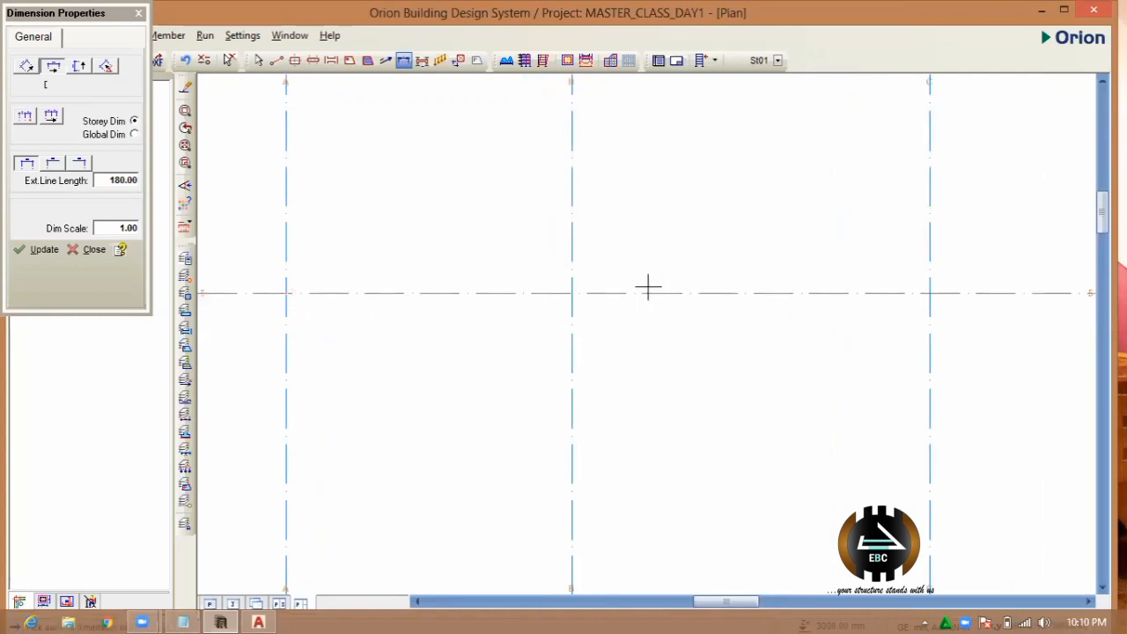
click(571, 292)
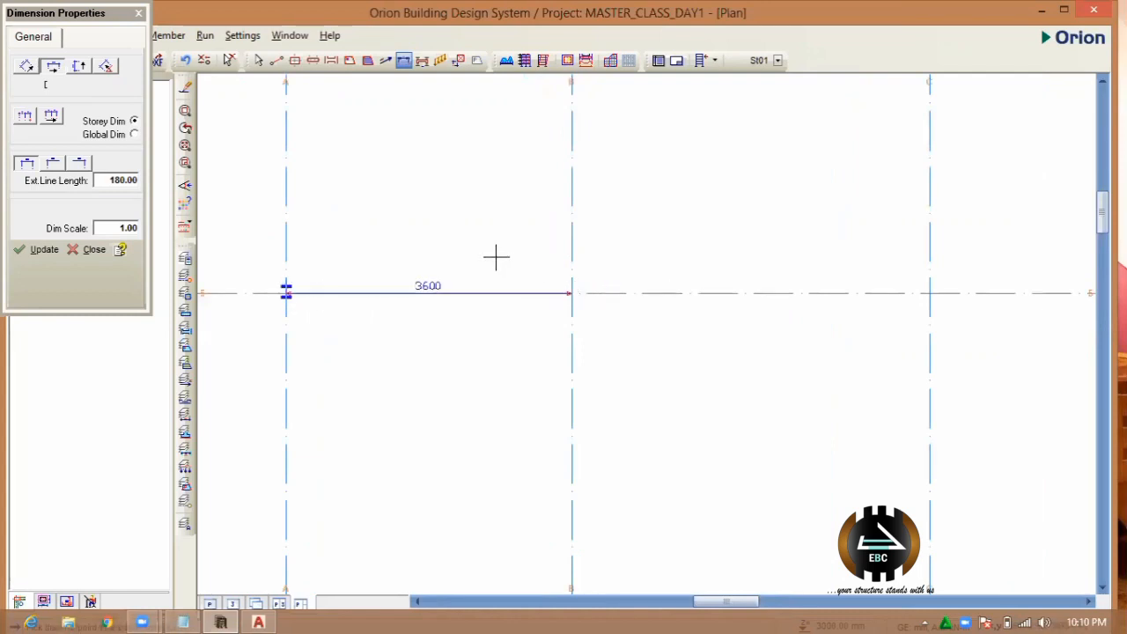
scroll(445, 297, up, 2)
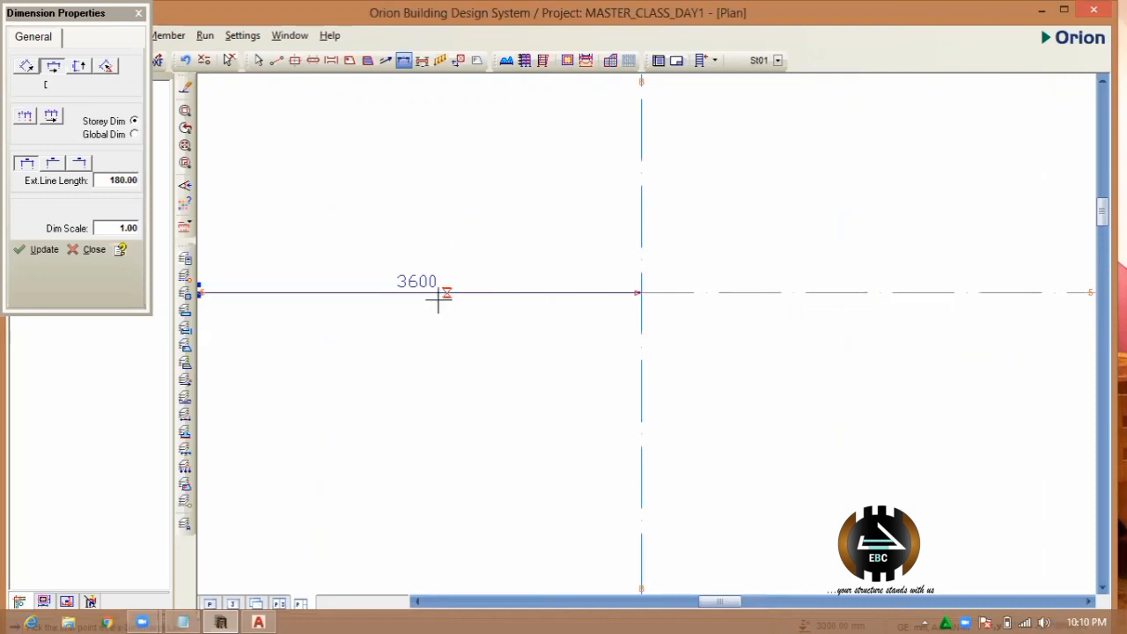
scroll(441, 296, down, 2)
scroll(519, 306, up, 1)
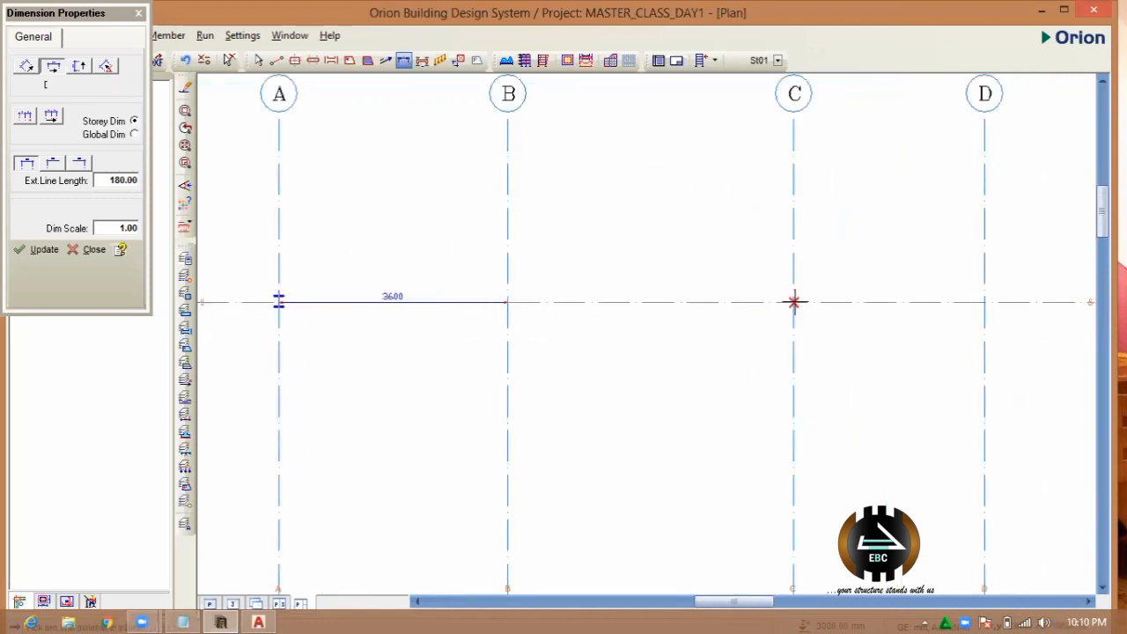
- Dimension the horizontal spacing from axis B to axis C along axis 5, discarding the misplaced first attempt
click(795, 302)
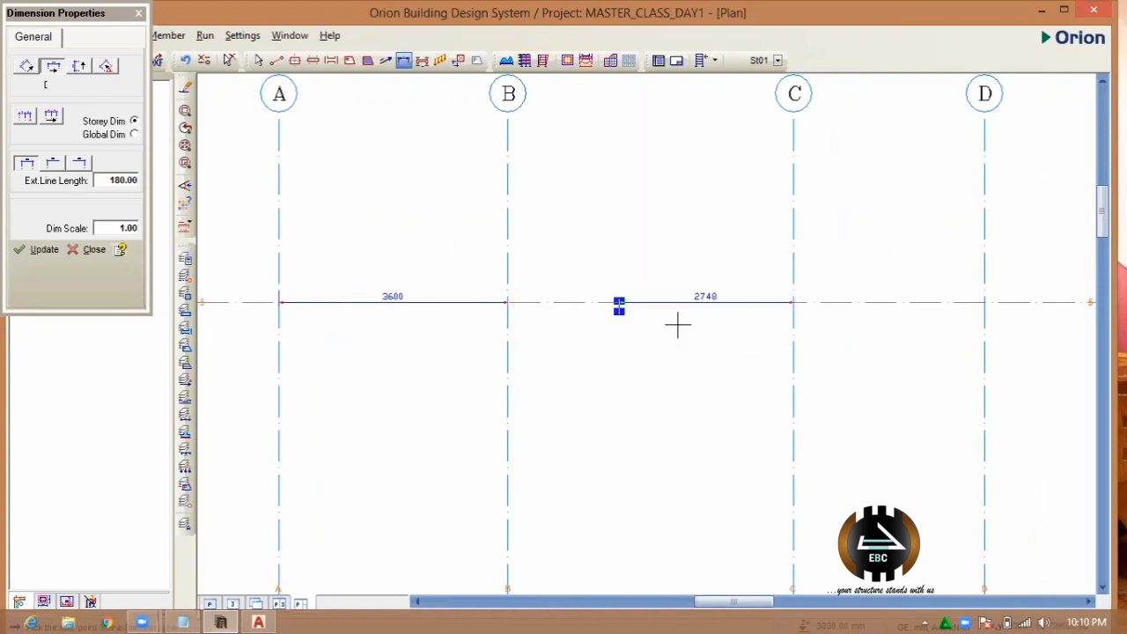
key(Escape)
click(507, 302)
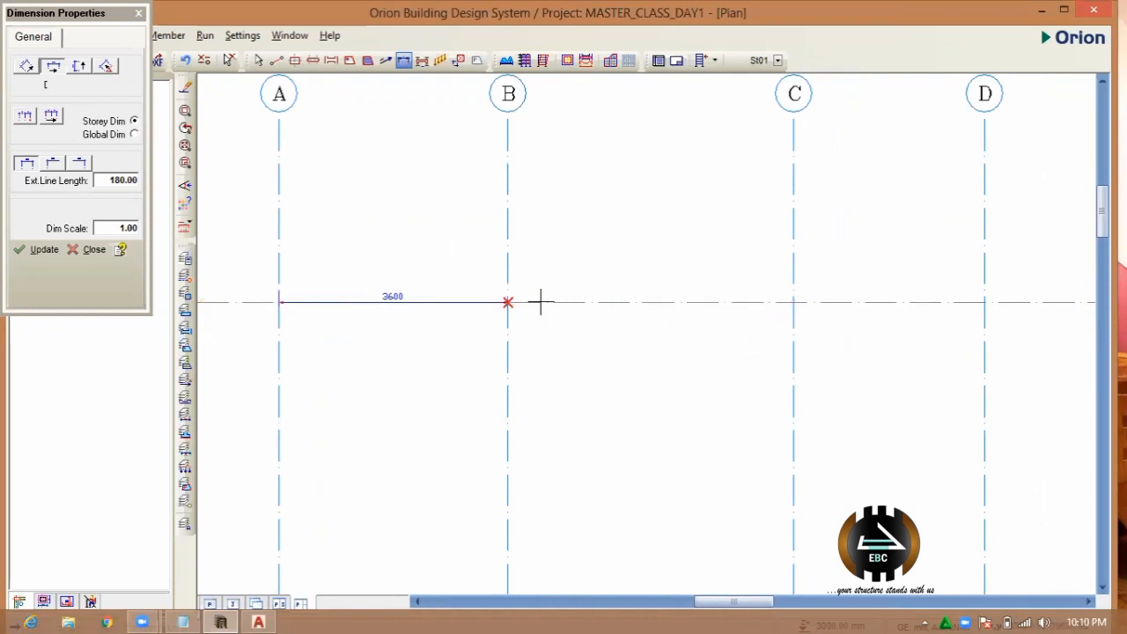
click(793, 302)
scroll(705, 317, up, 2)
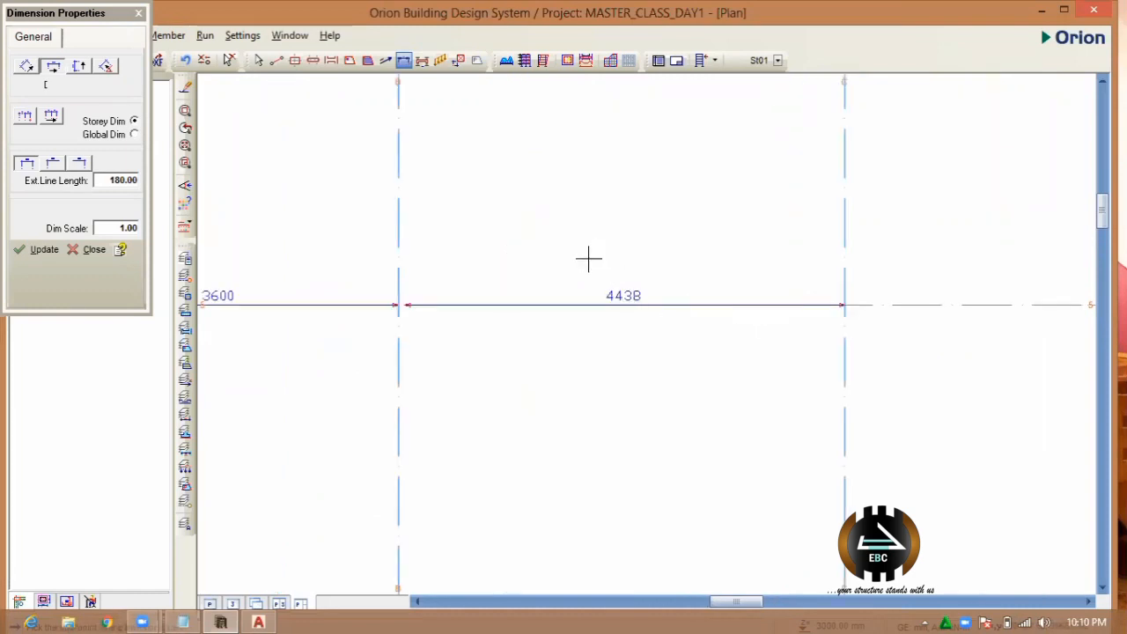
- Examine how the two dimensions on axis 5 line up with axes B and C, especially where they meet at B
scroll(595, 280, down, 2)
scroll(615, 286, down, 2)
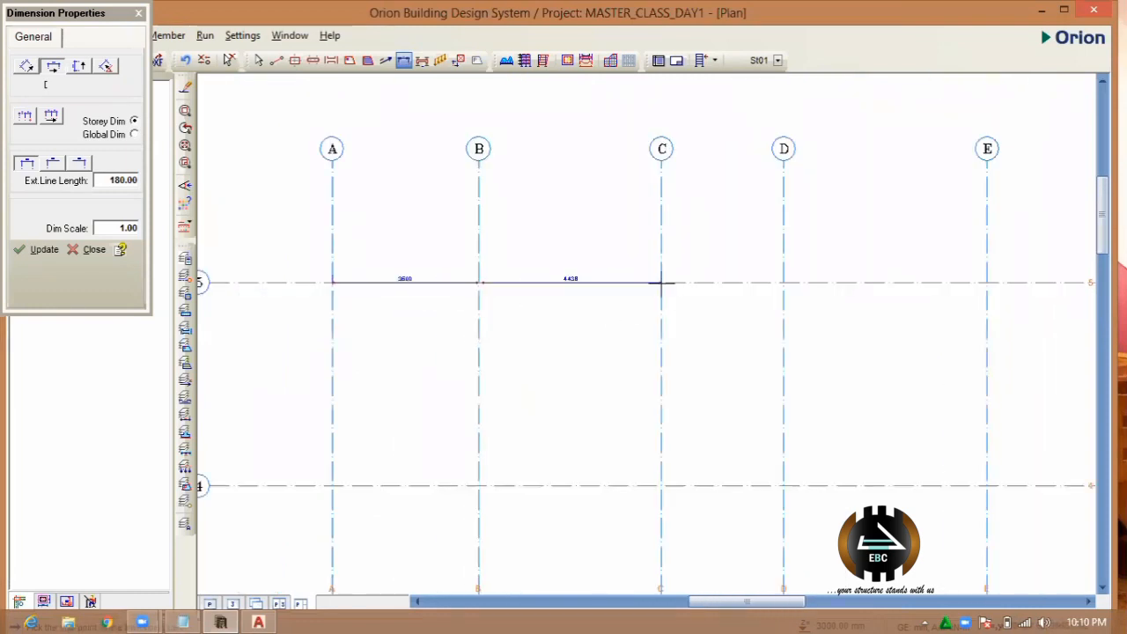
scroll(669, 290, up, 5)
scroll(792, 282, up, 1)
scroll(561, 296, down, 3)
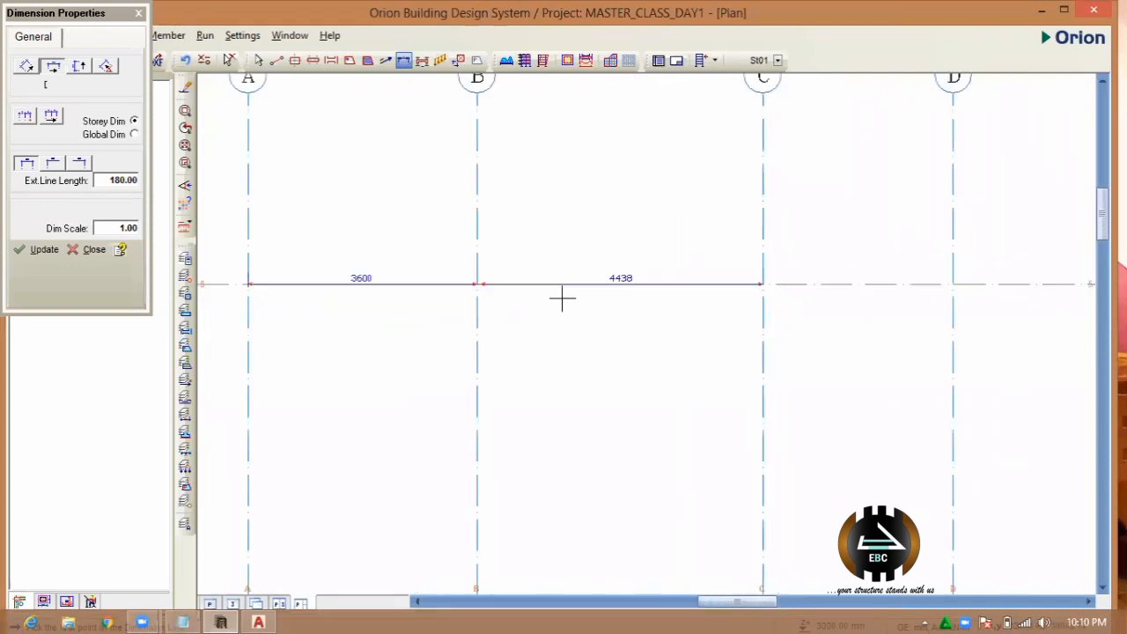
scroll(532, 272, up, 3)
scroll(532, 272, up, 5)
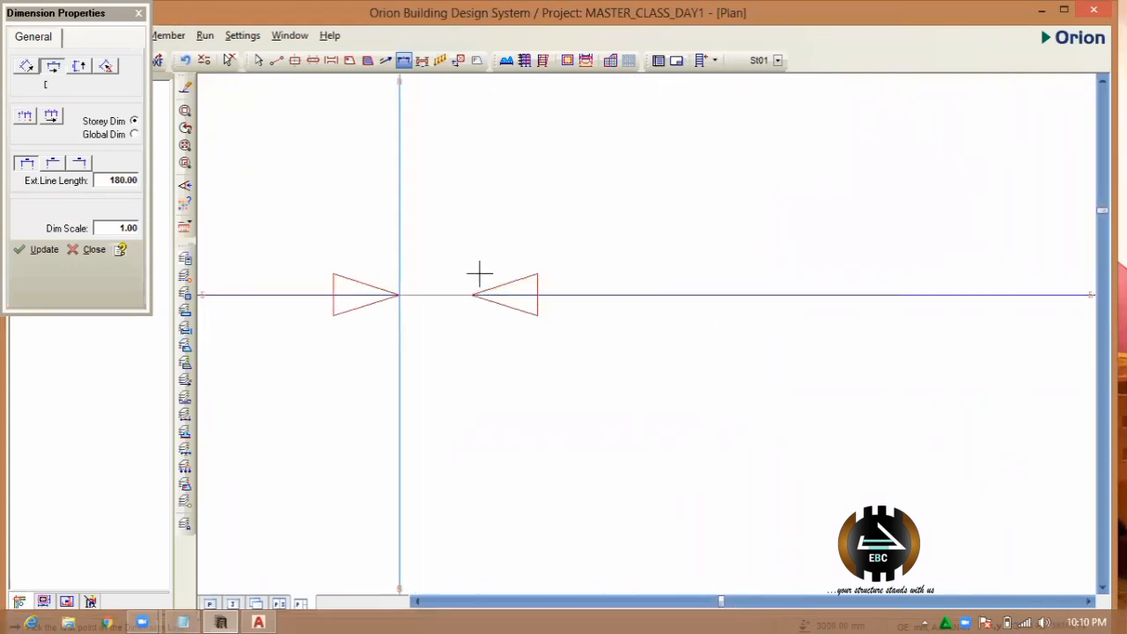
scroll(360, 317, down, 5)
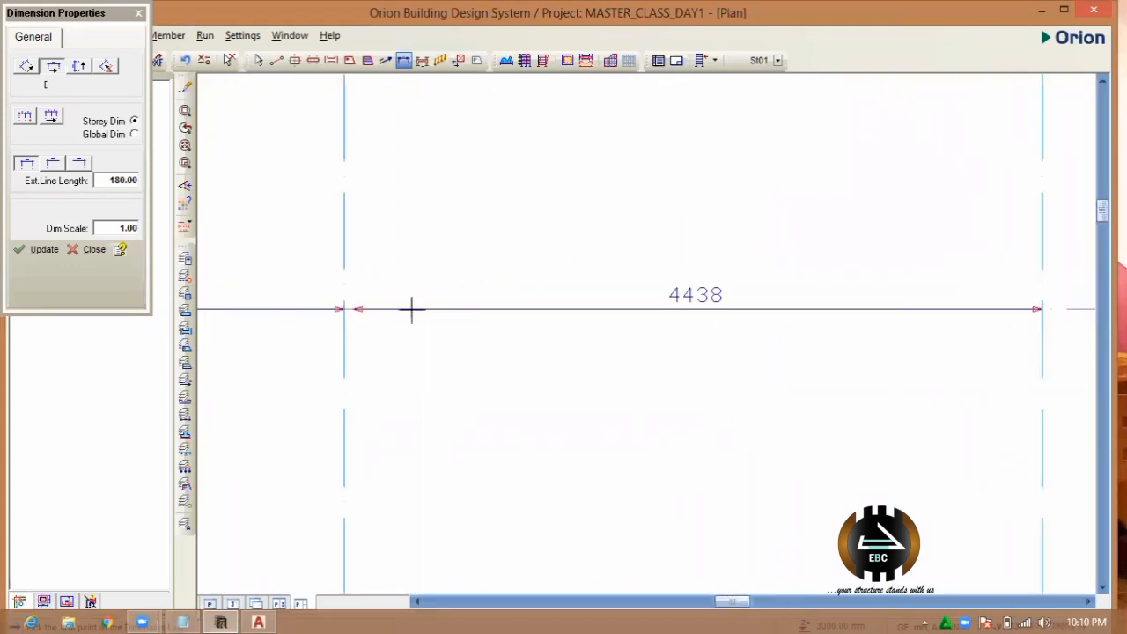
scroll(419, 309, down, 2)
scroll(453, 285, down, 1)
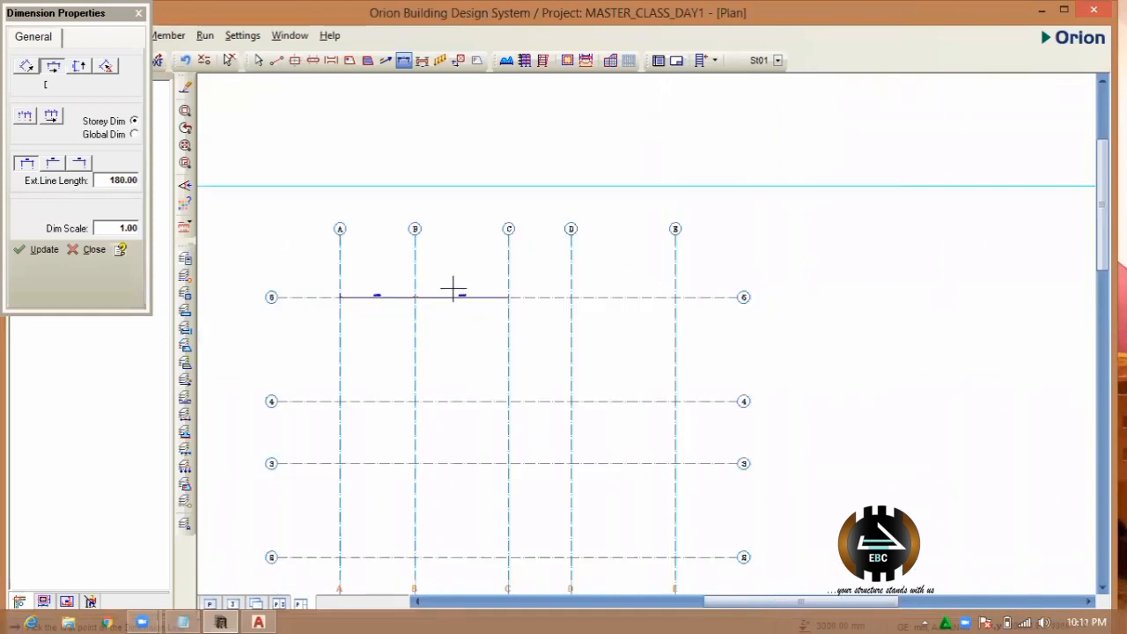
- Leave the Dimension tool and return to selecting elements in the plan
key(Escape)
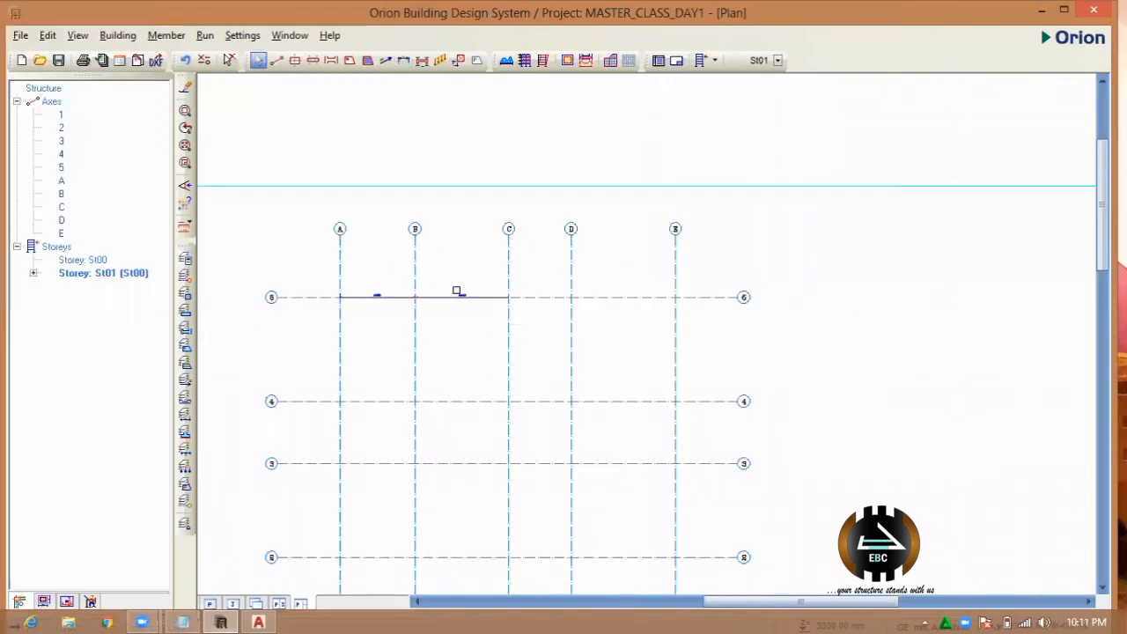
scroll(460, 305, up, 1)
scroll(460, 305, down, 1)
scroll(412, 237, up, 1)
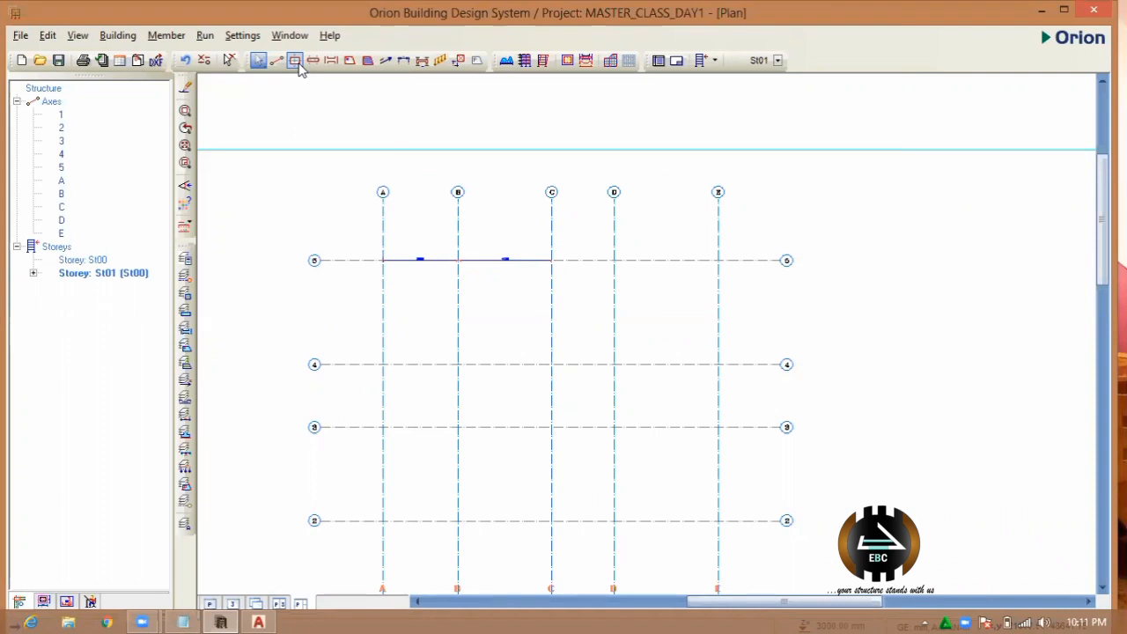
click(296, 61)
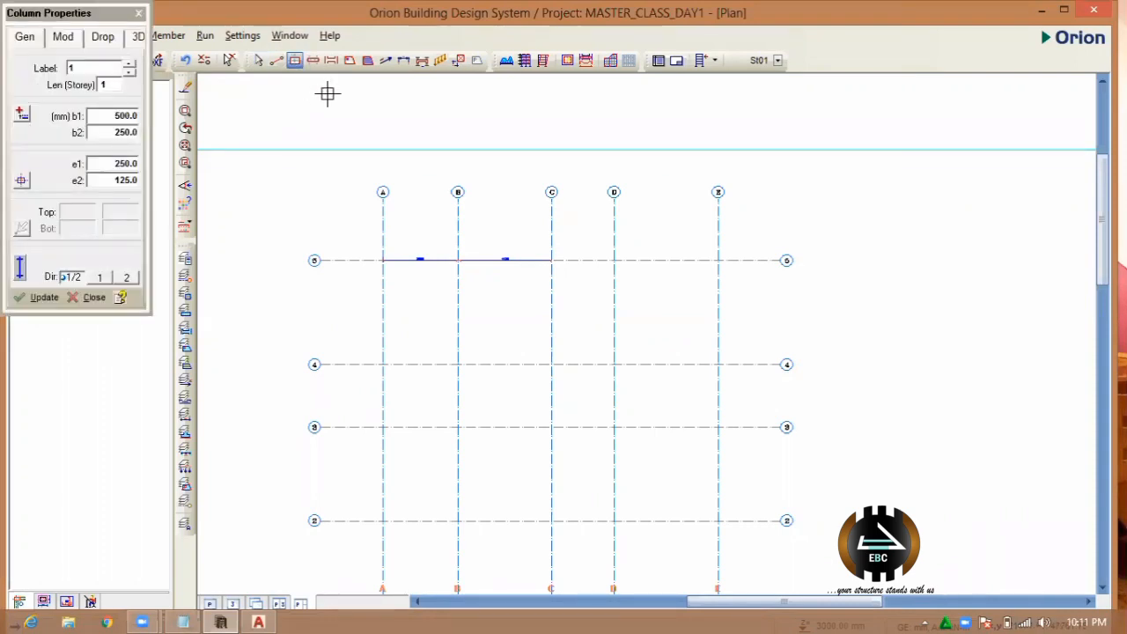
scroll(335, 101, down, 2)
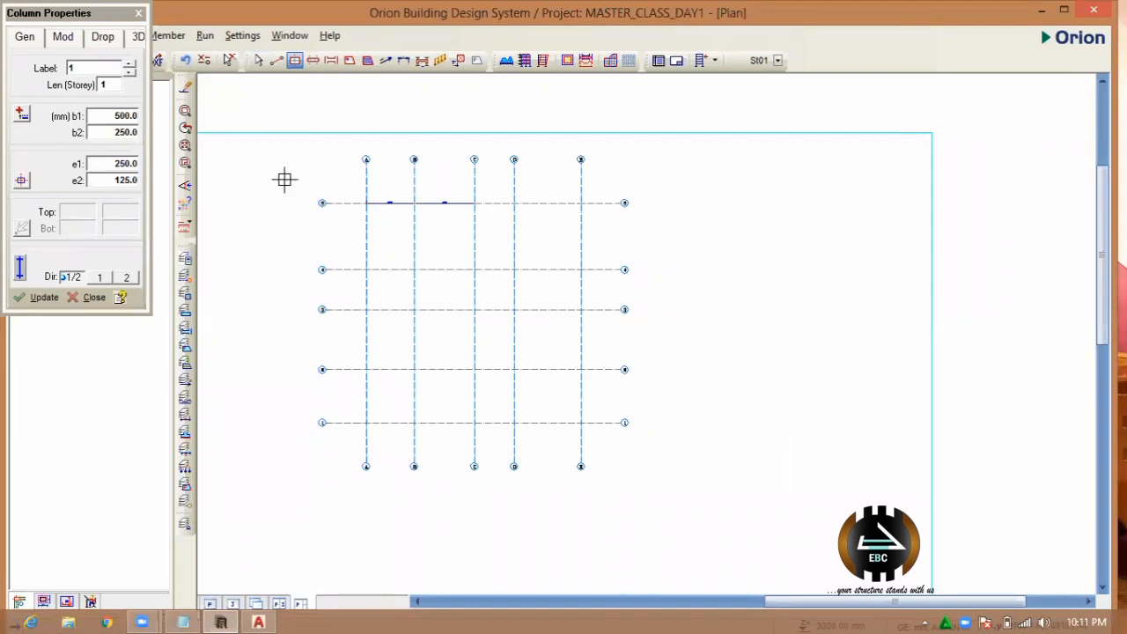
double_click(130, 116)
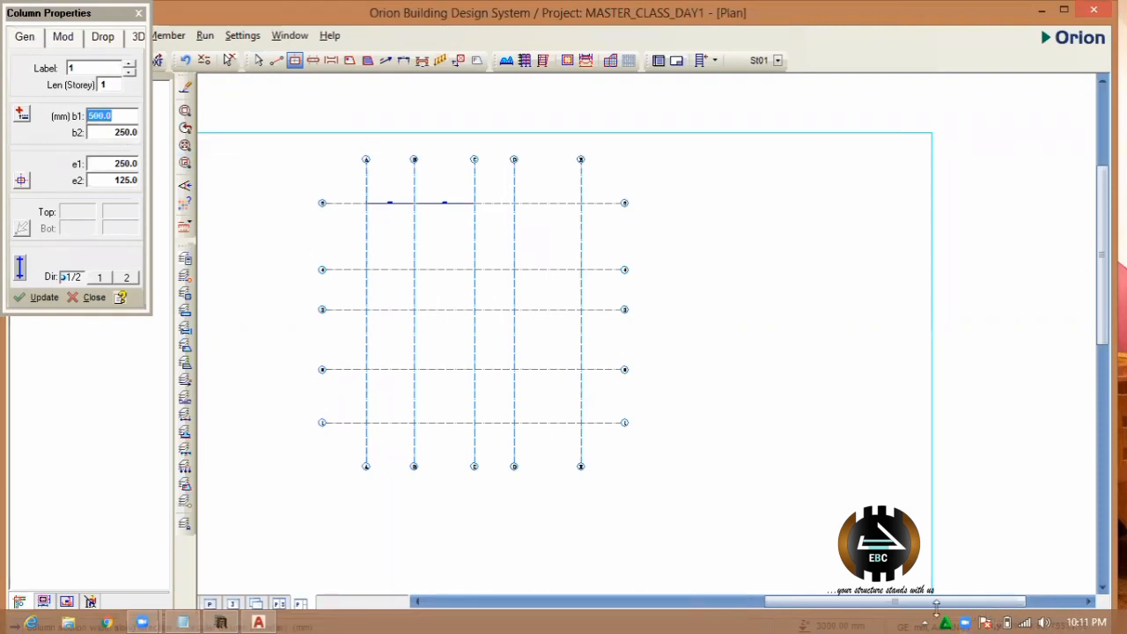
click(936, 608)
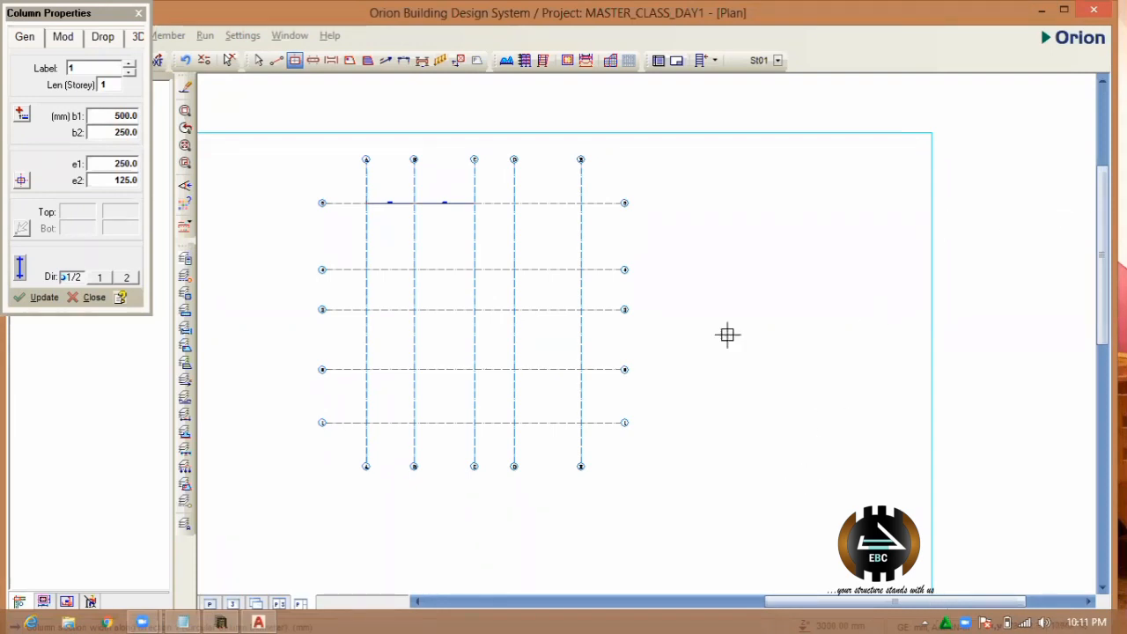
click(138, 12)
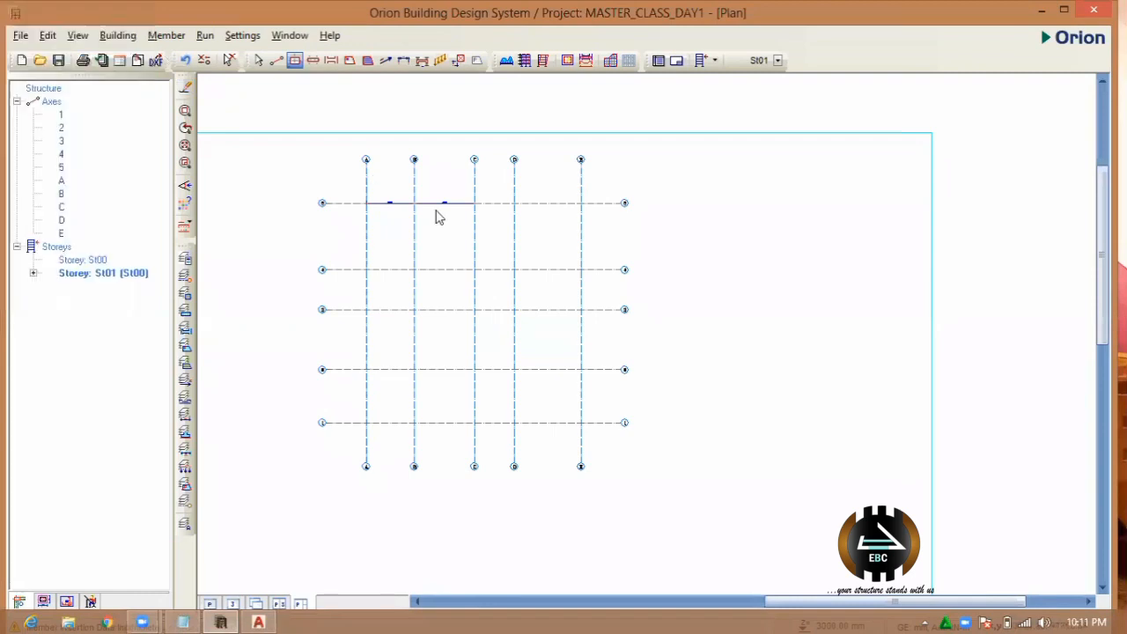
- Select the whole grid and delete all its axes and dimensions from the plan
click(699, 529)
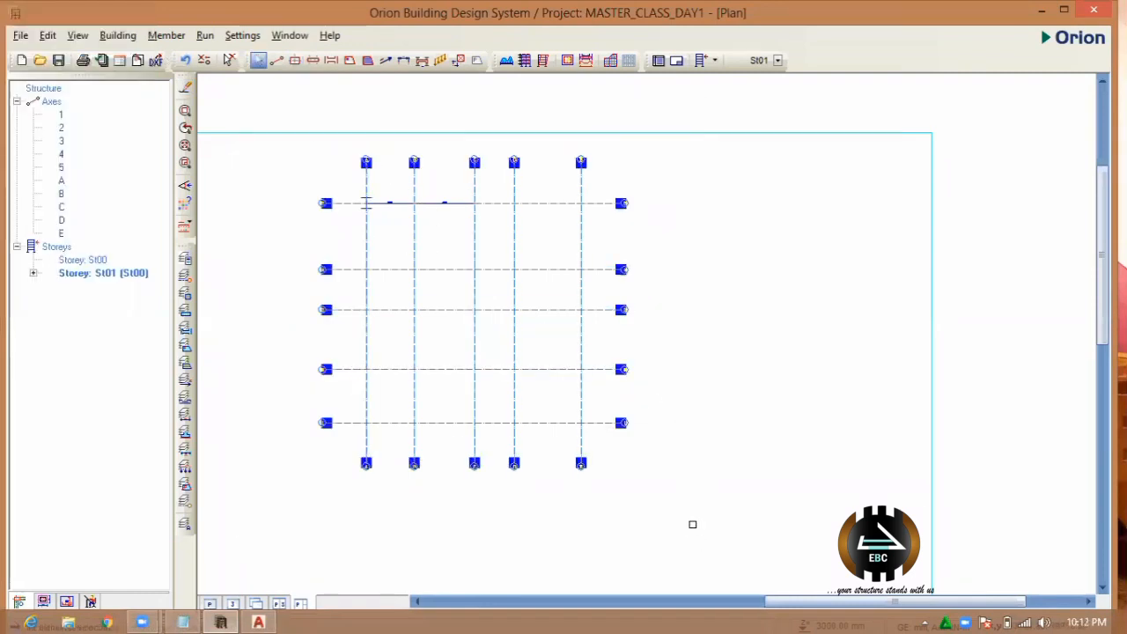
right_click(651, 452)
click(738, 495)
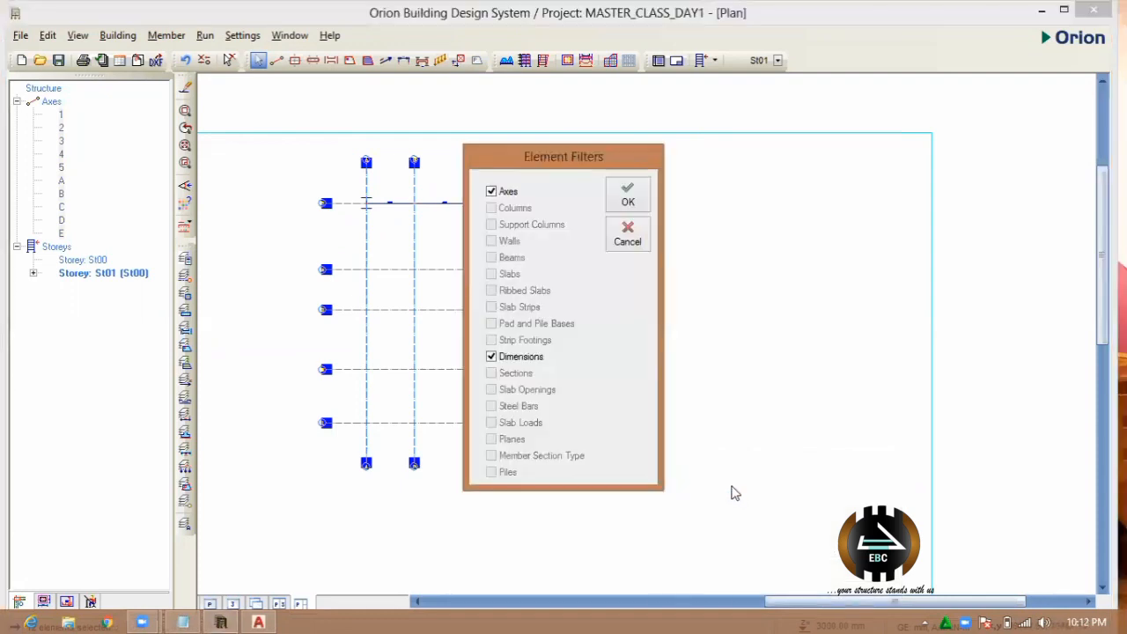
click(623, 195)
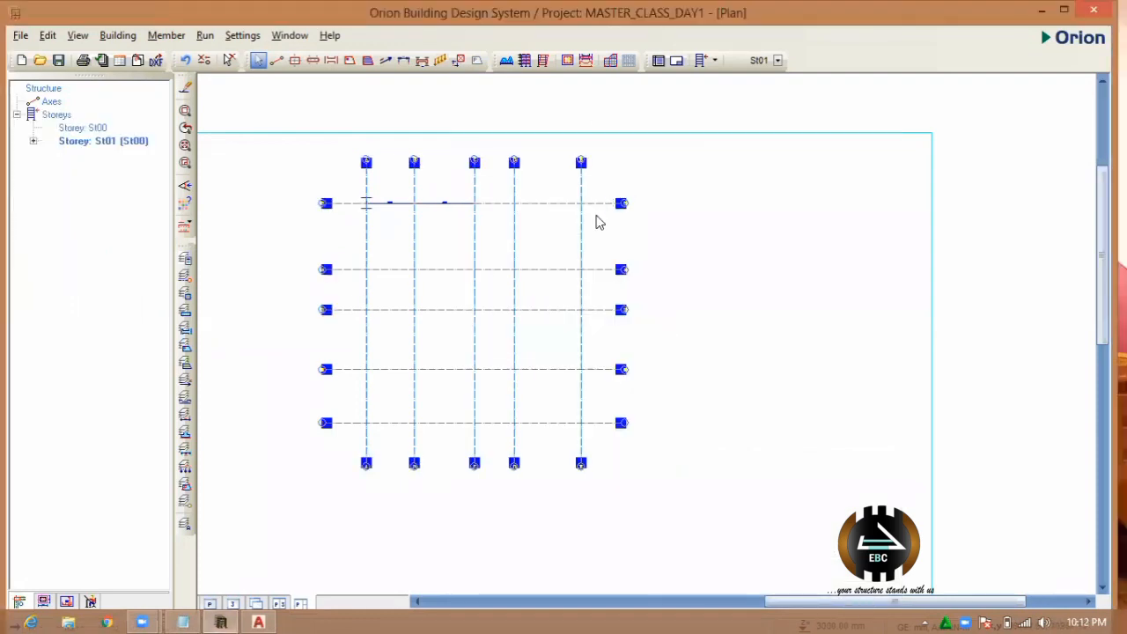
scroll(757, 262, down, 3)
scroll(575, 176, down, 1)
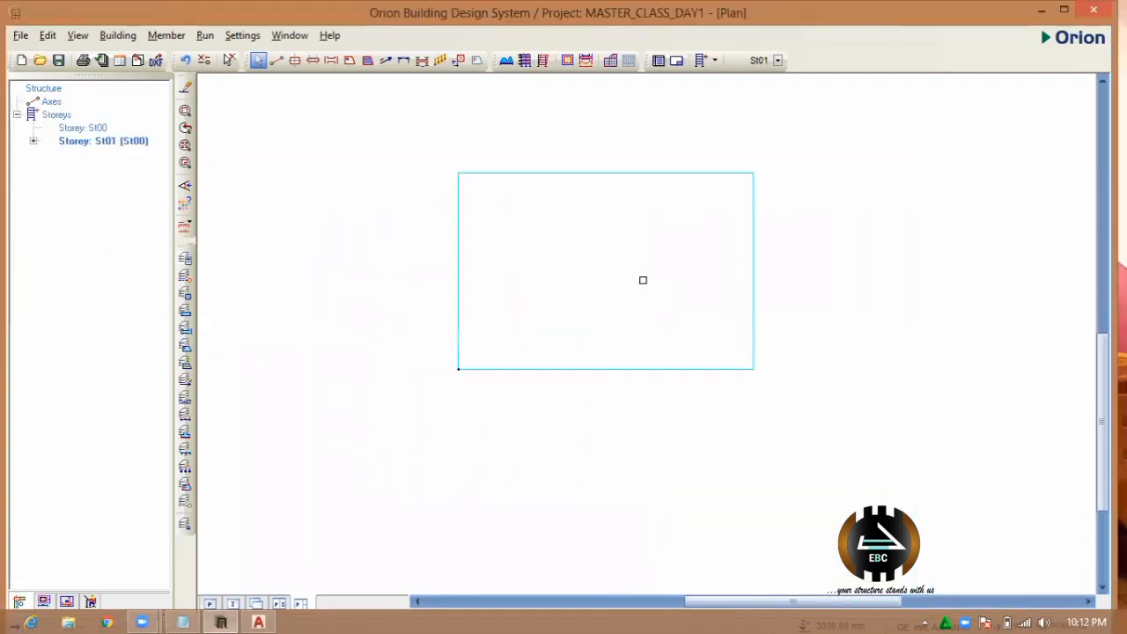
- Start the Orthogonal Axis Generator and pick a grid reference point inside the plan boundary, slightly off its centre
scroll(609, 248, up, 3)
scroll(489, 242, down, 2)
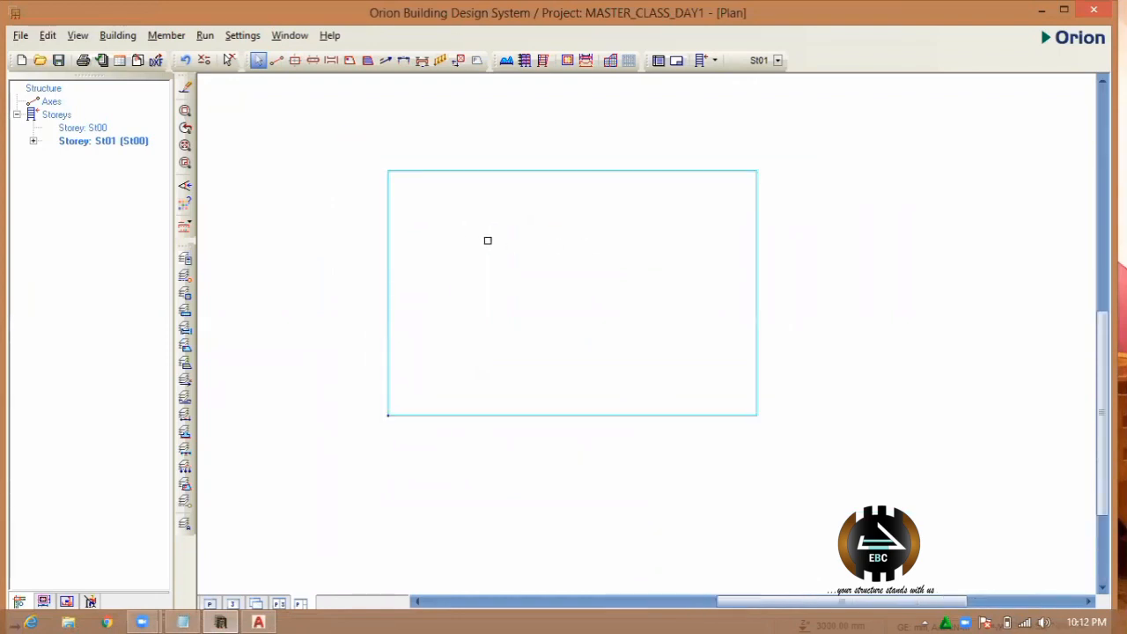
scroll(547, 247, up, 1)
click(19, 35)
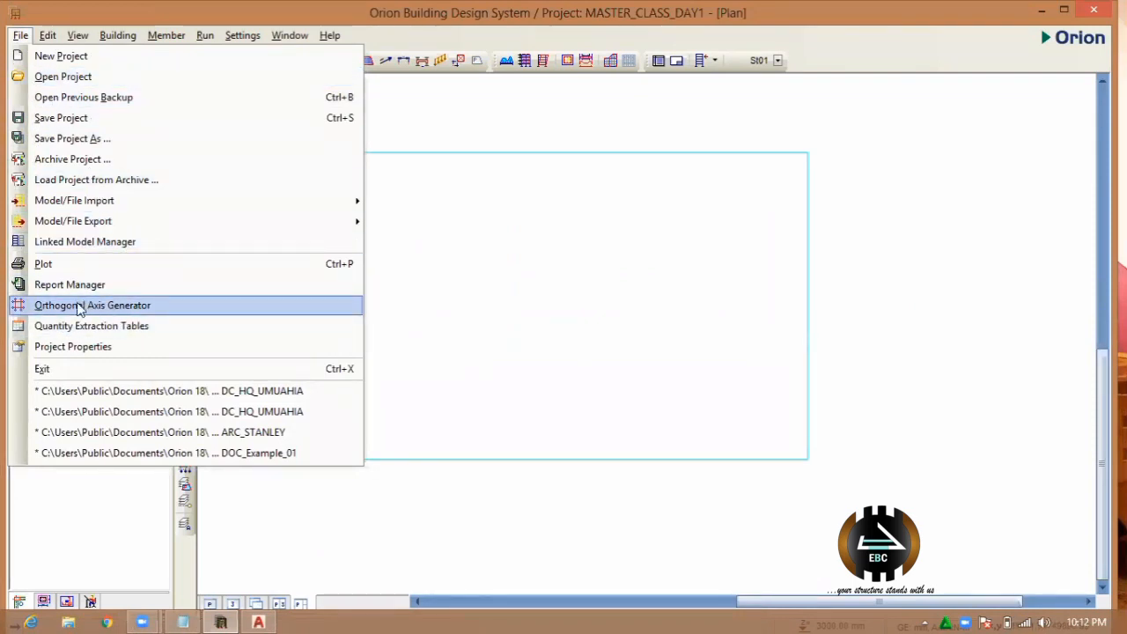
key(Escape)
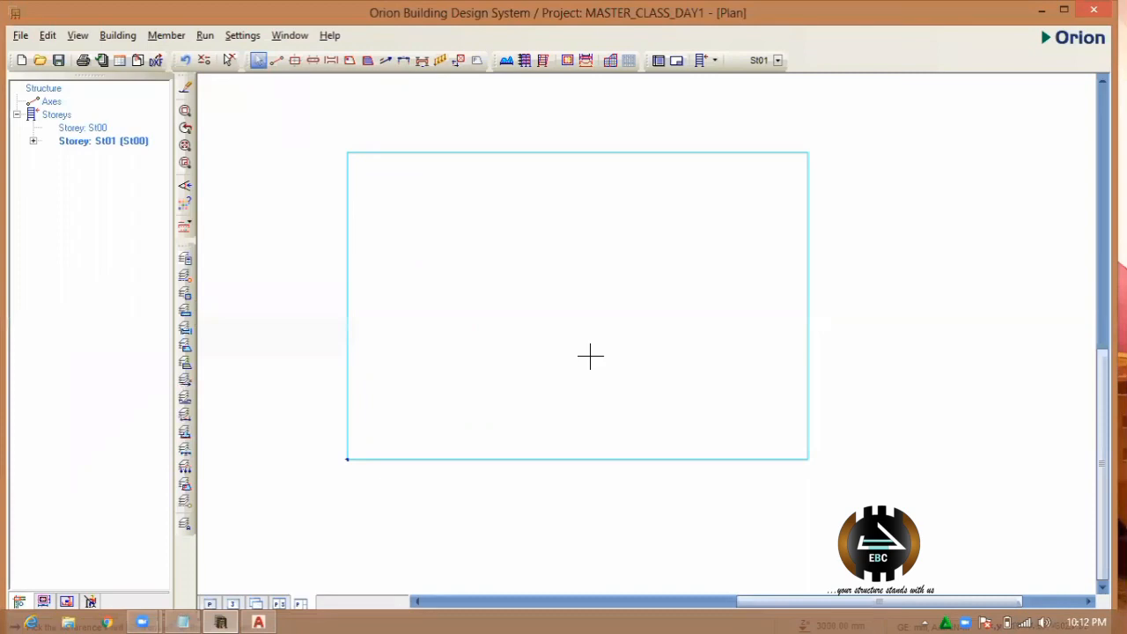
click(521, 308)
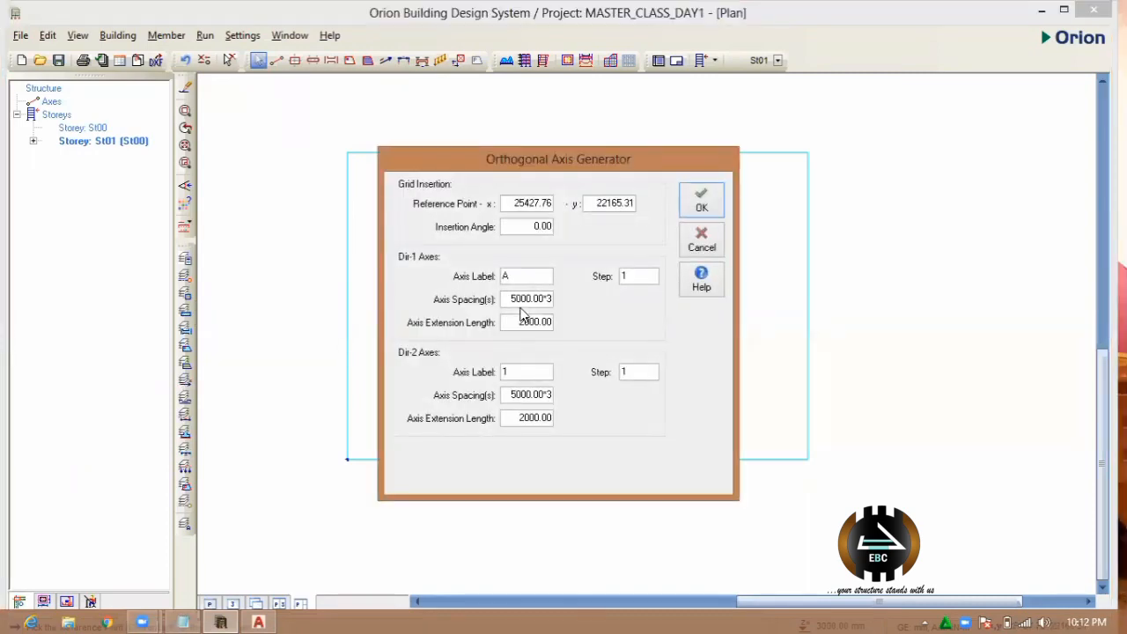
- Set the axis extension length to 3000 for both the Dir-1 and Dir-2 axes
double_click(519, 419)
text(300)
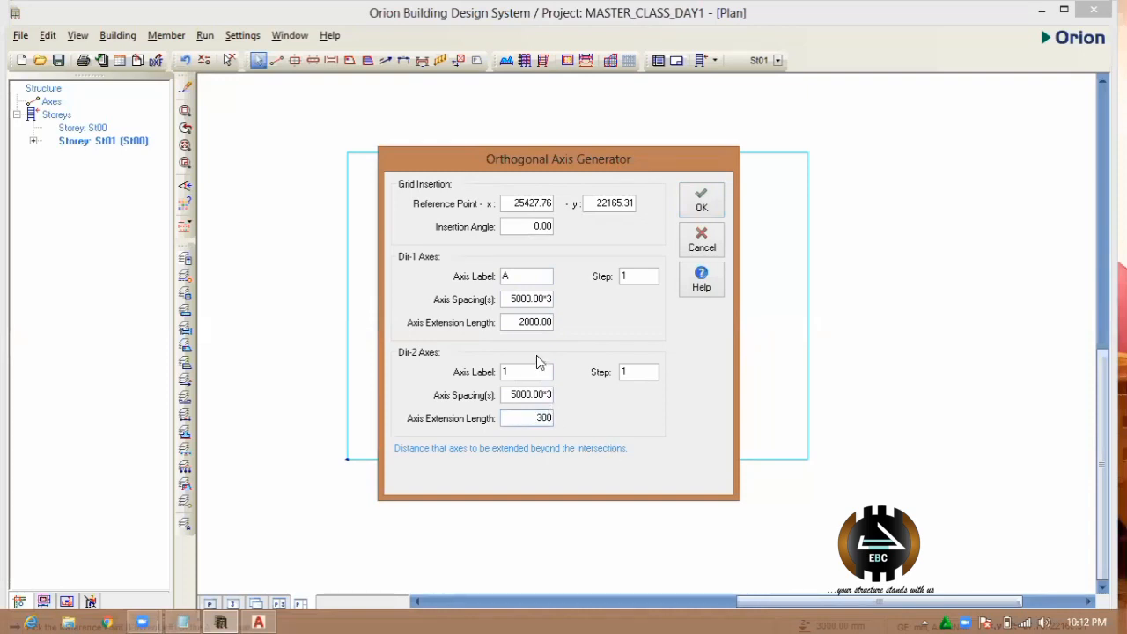
text(0)
double_click(528, 322)
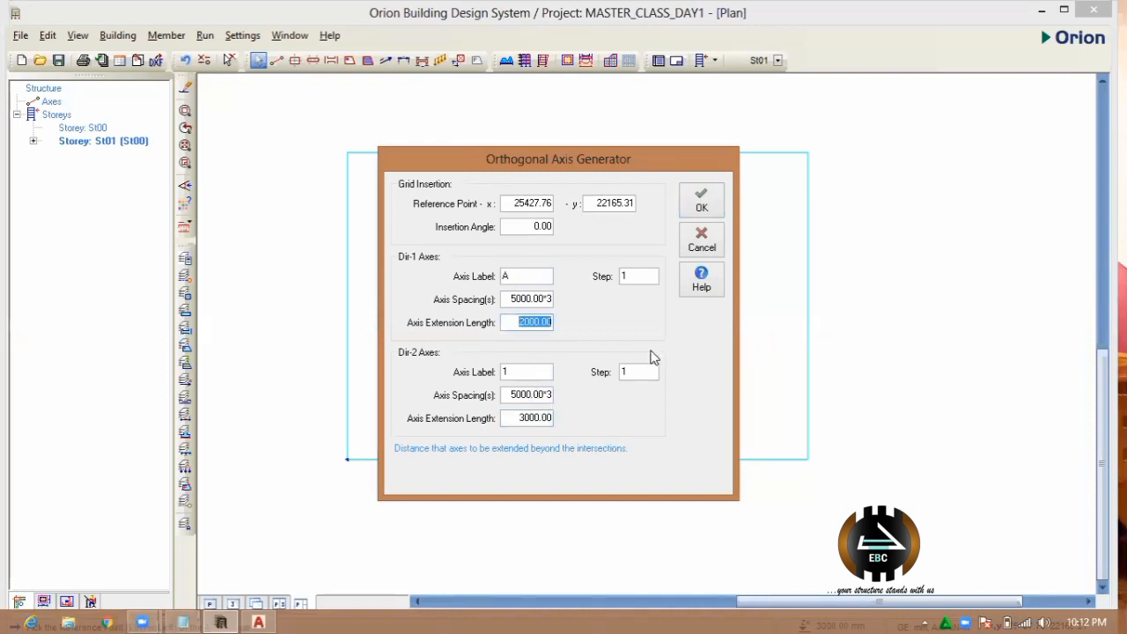
text(3000)
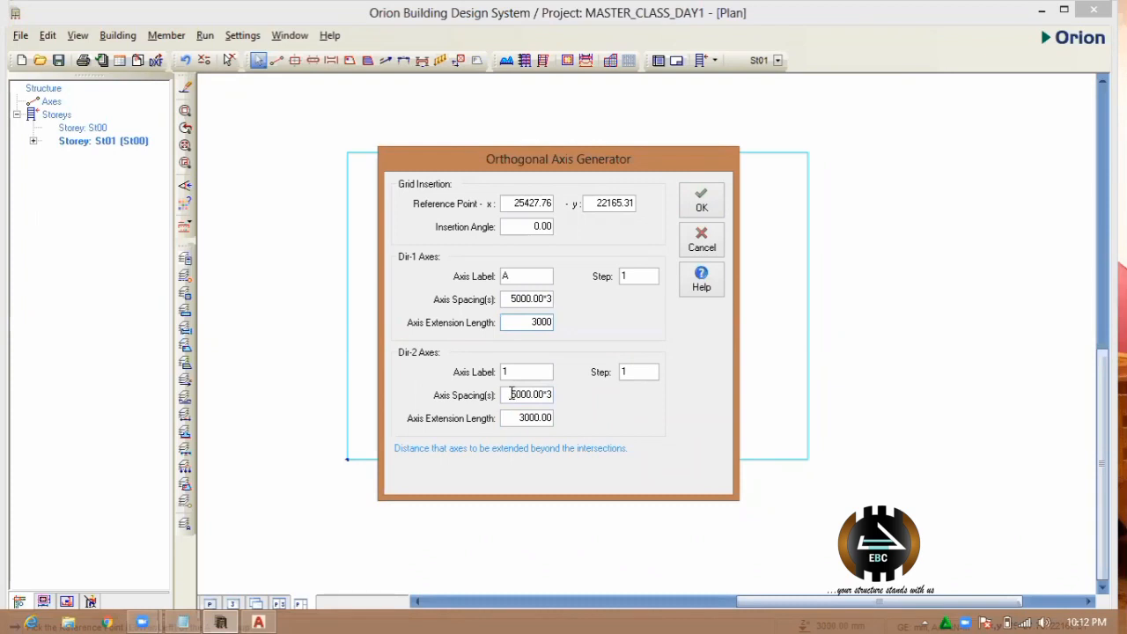
- Set the Dir-2 axis spacings to 4500,3000,2000
click(512, 395)
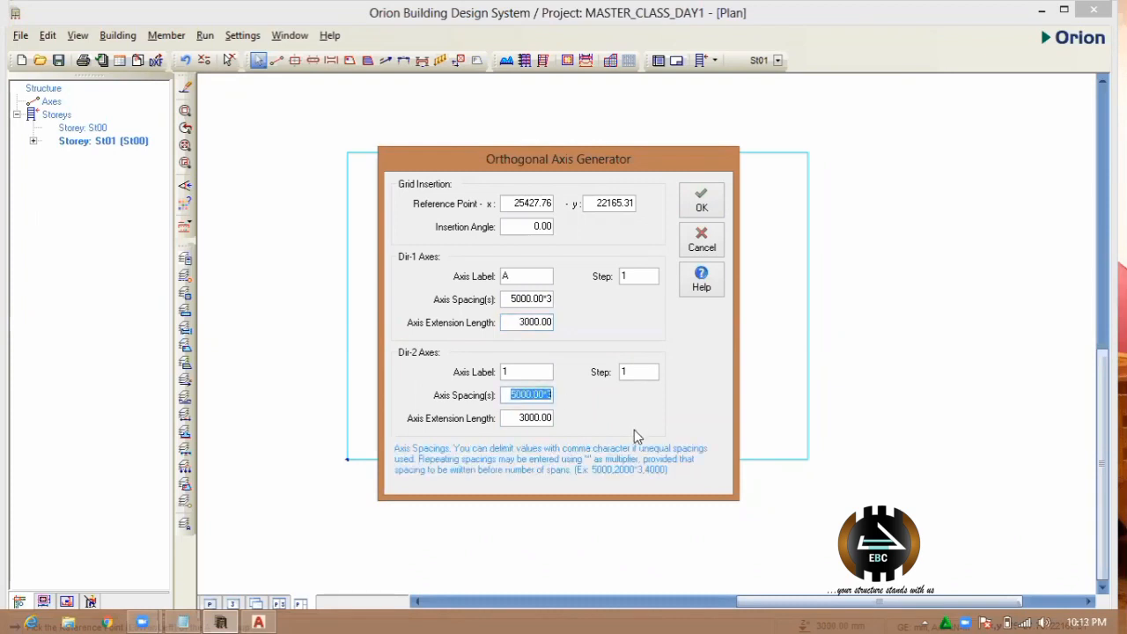
text(4500,)
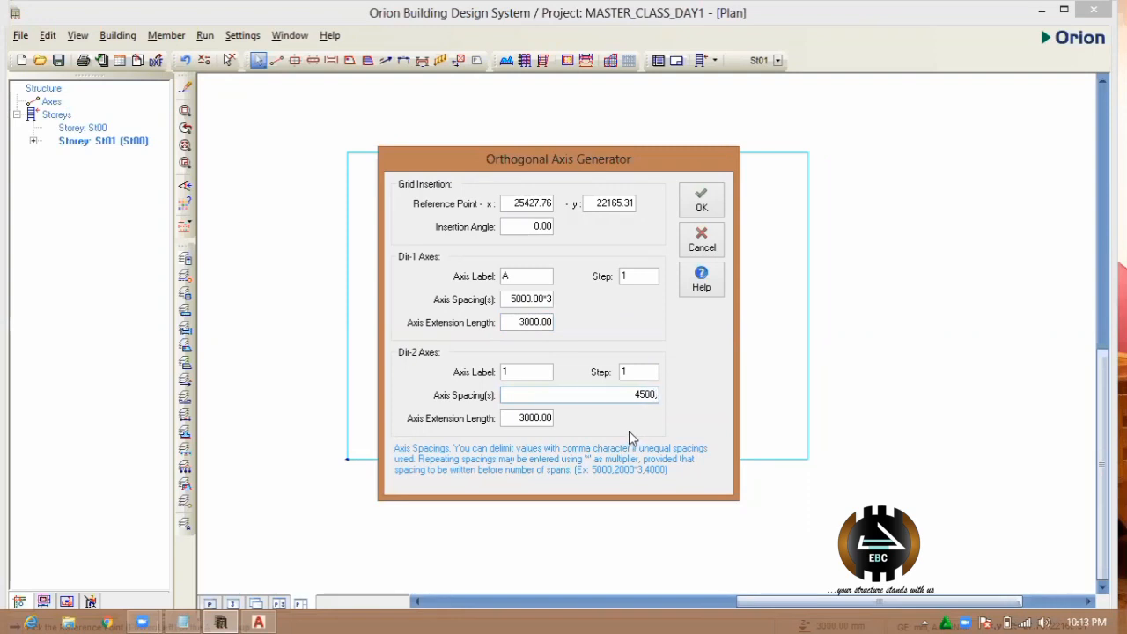
text(3000,2000)
- Set the Dir-1 axis spacings to 5000,4000,3000 and generate the axis grid
double_click(536, 300)
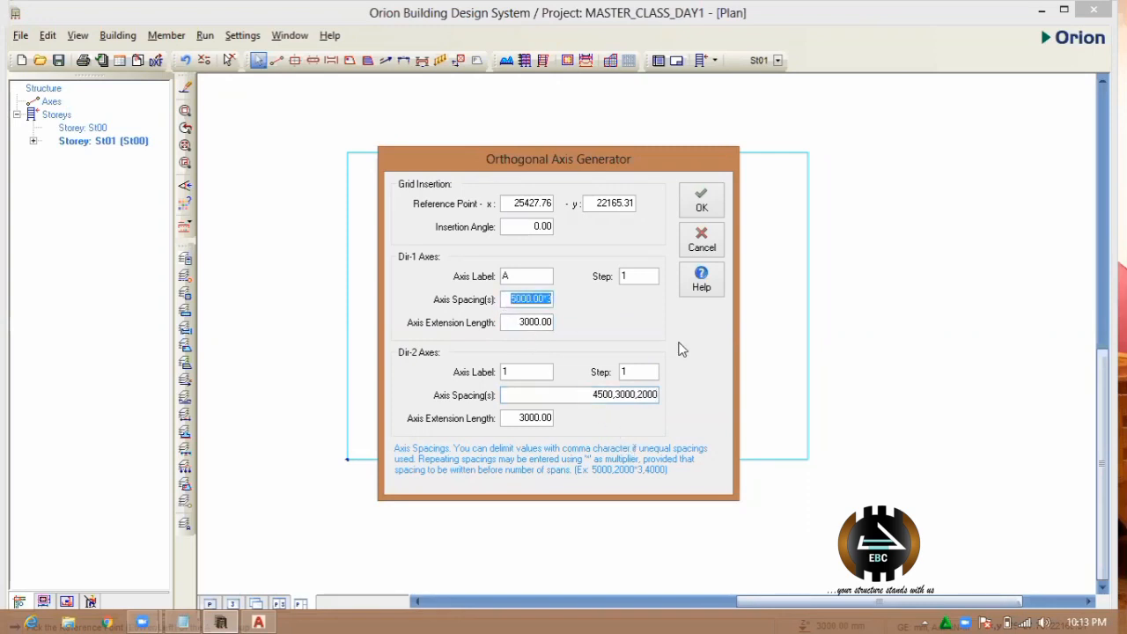
text(40)
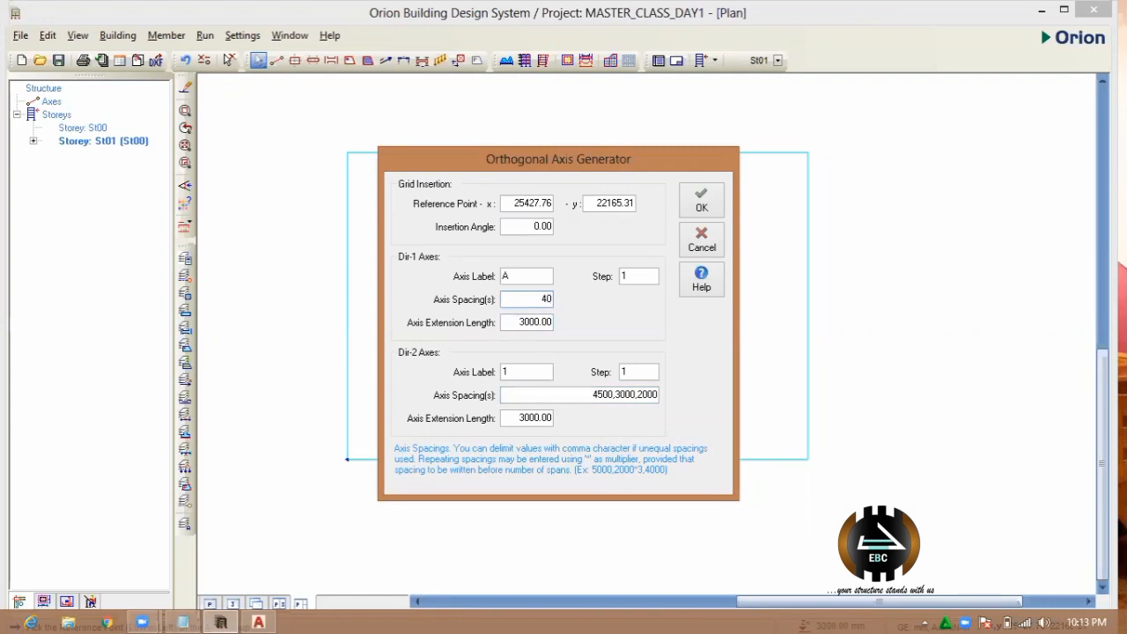
text(500,3)
text(000,)
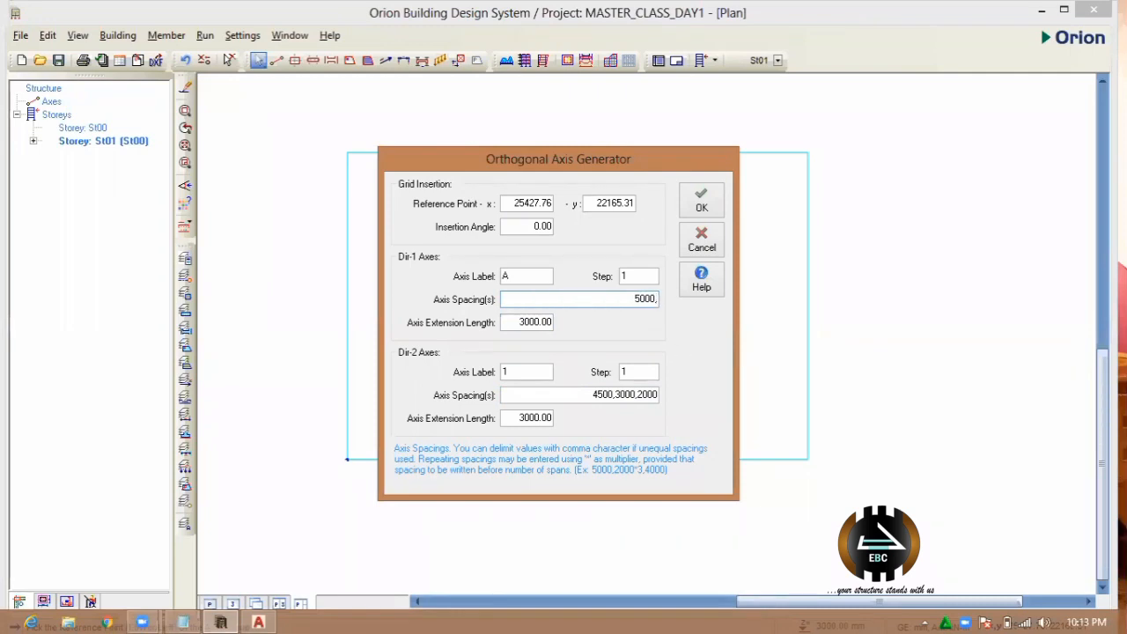
text(4000,3000)
click(701, 202)
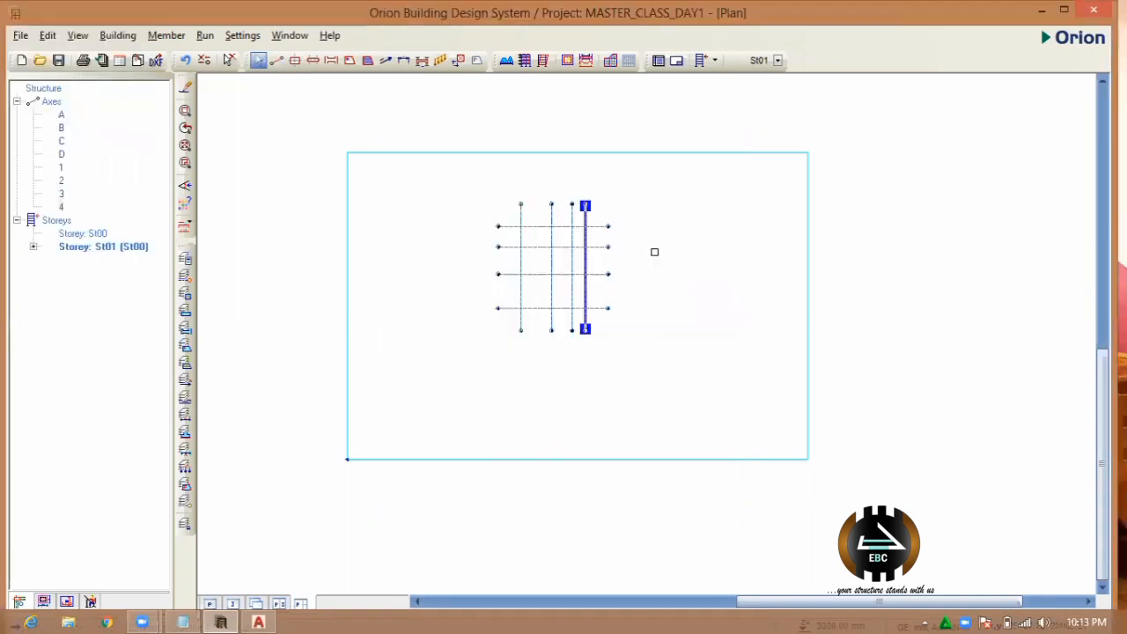
- Examine the new axis grid, its labels and spacings, and the intersection of axes D and 1 up close
scroll(535, 244, up, 2)
scroll(563, 173, up, 1)
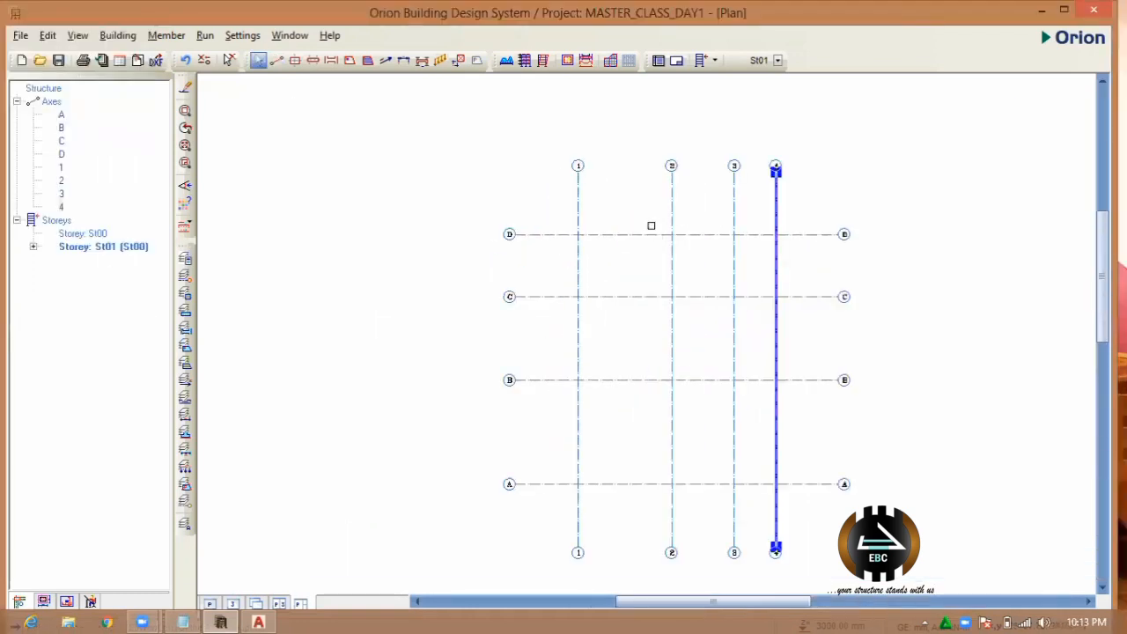
scroll(651, 226, up, 1)
scroll(511, 280, down, 1)
scroll(520, 285, down, 1)
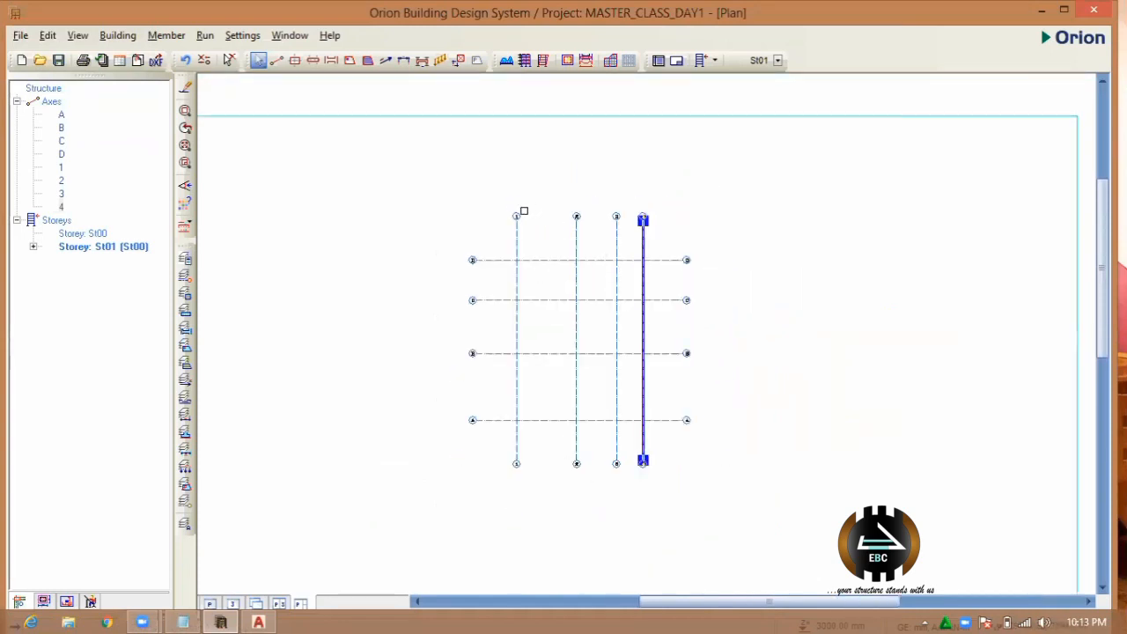
scroll(524, 212, up, 2)
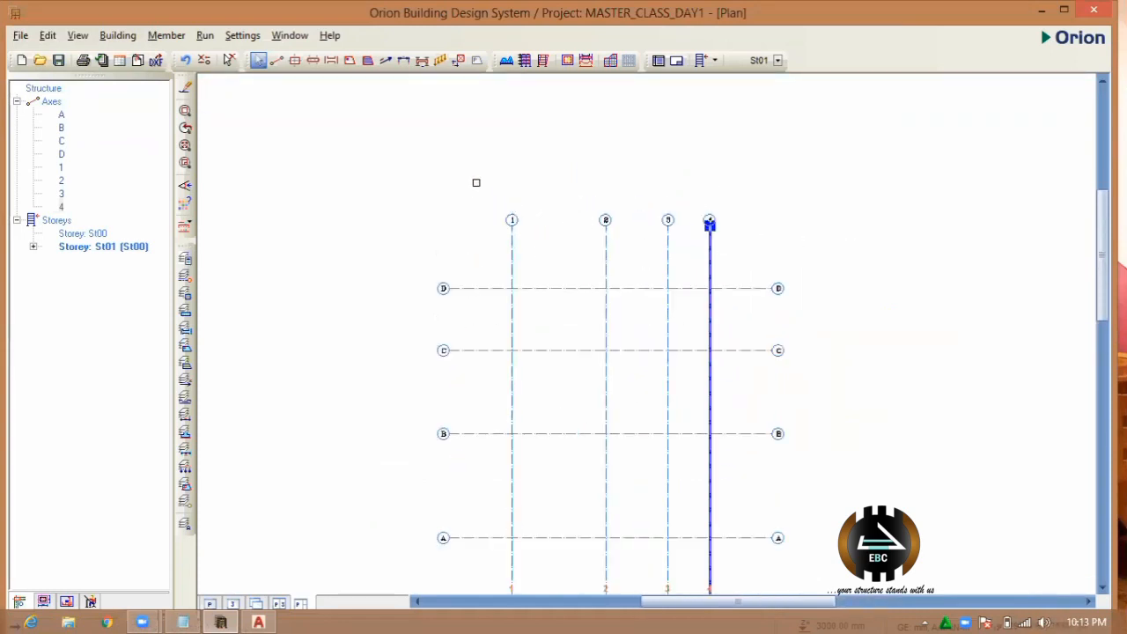
scroll(477, 182, down, 1)
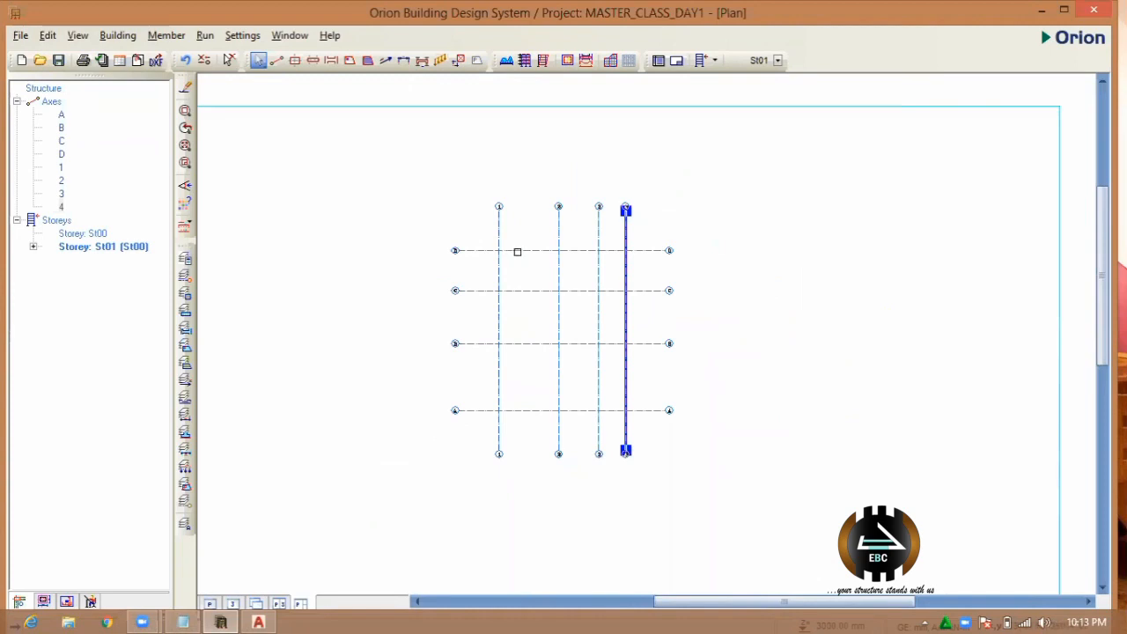
scroll(510, 251, up, 4)
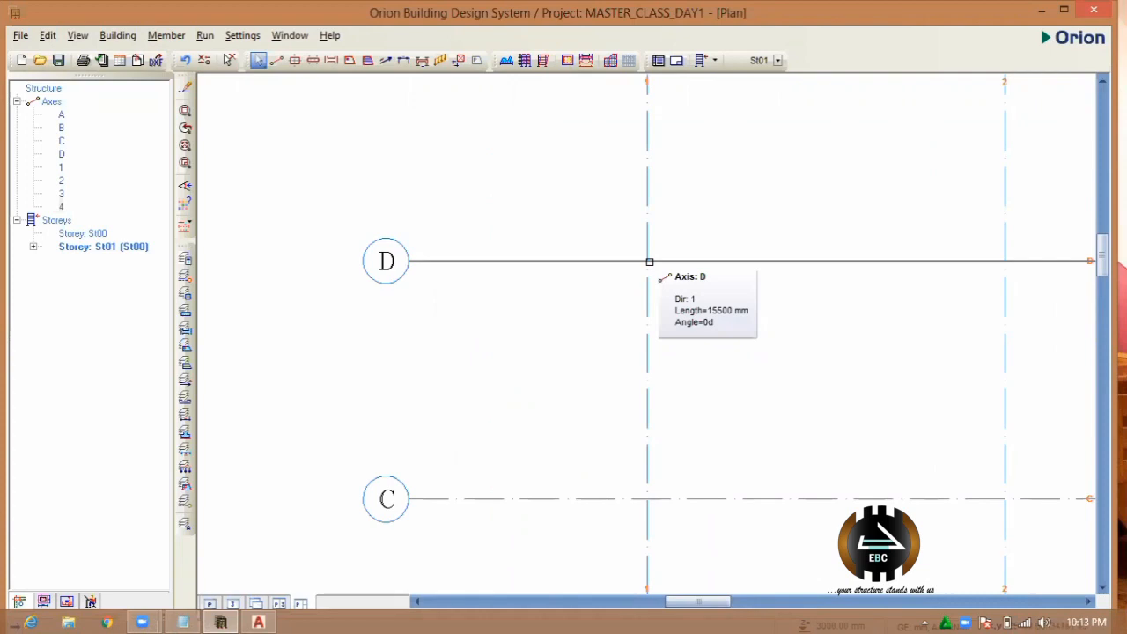
scroll(649, 261, down, 4)
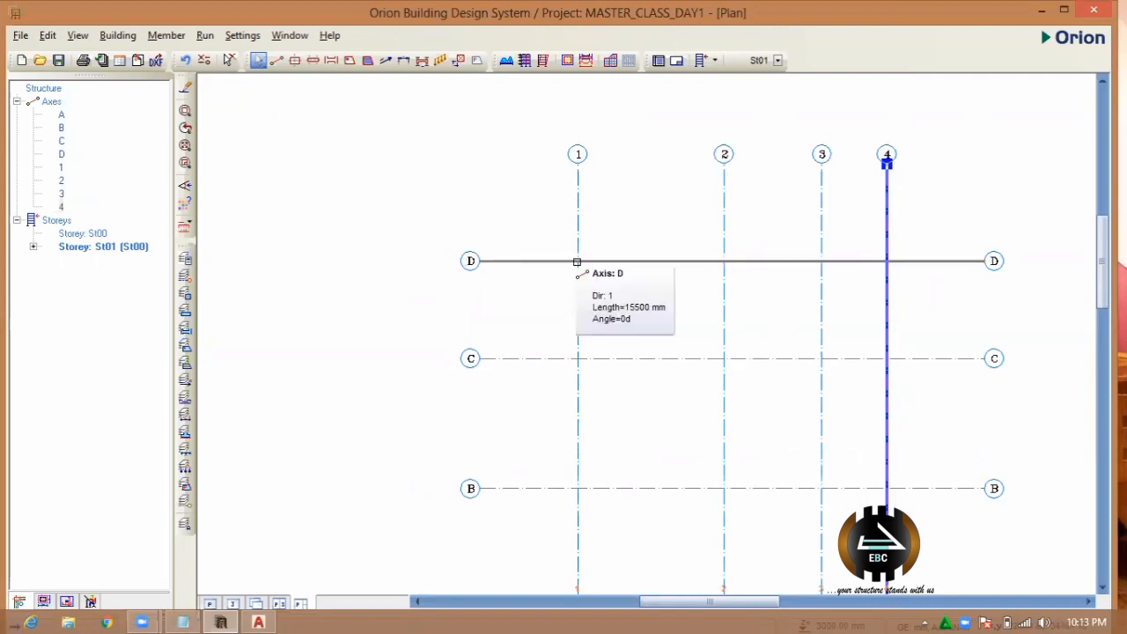
scroll(567, 264, down, 2)
scroll(567, 263, down, 1)
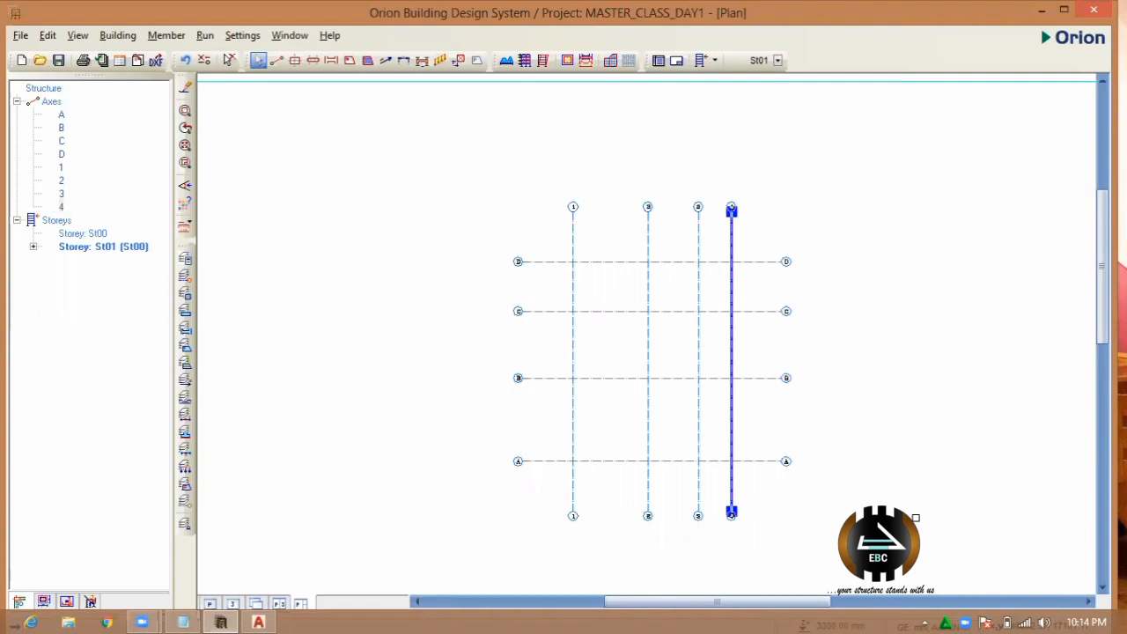
- Start defining a column, save the project changes, and set the section dimensions b1 and b2 to 225 mm each
click(295, 61)
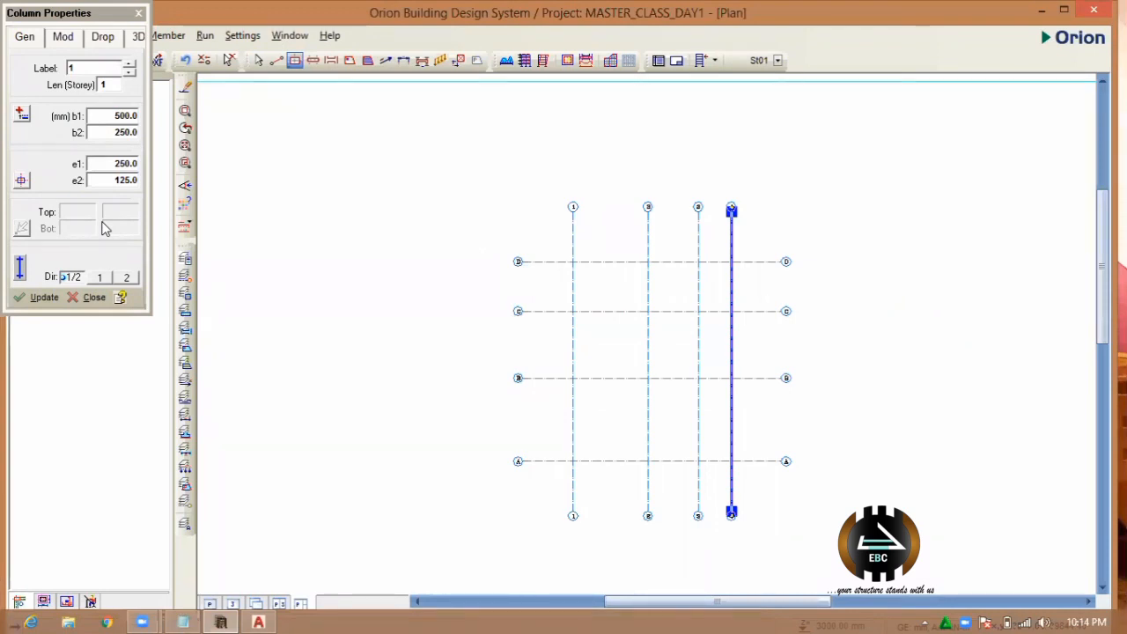
key(ctrl+o)
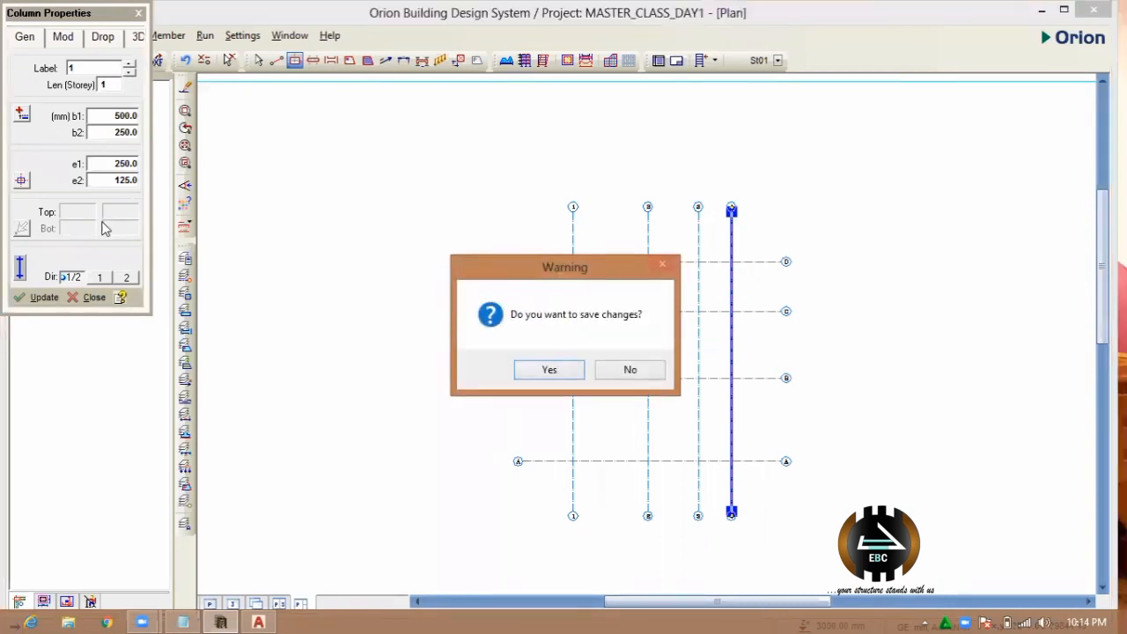
key(Return)
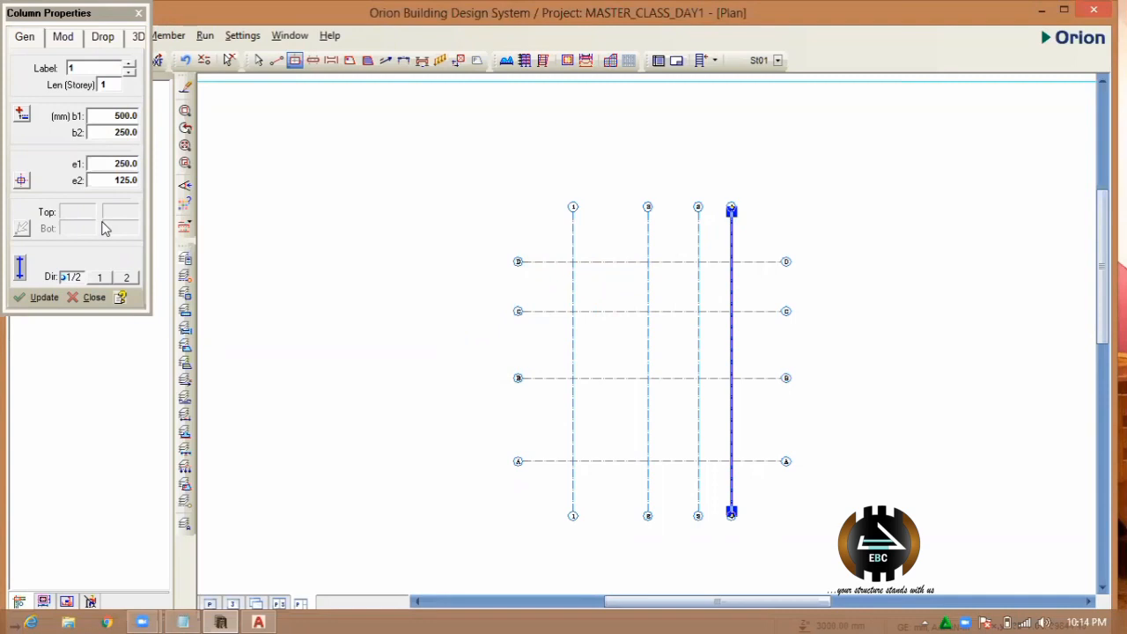
double_click(130, 117)
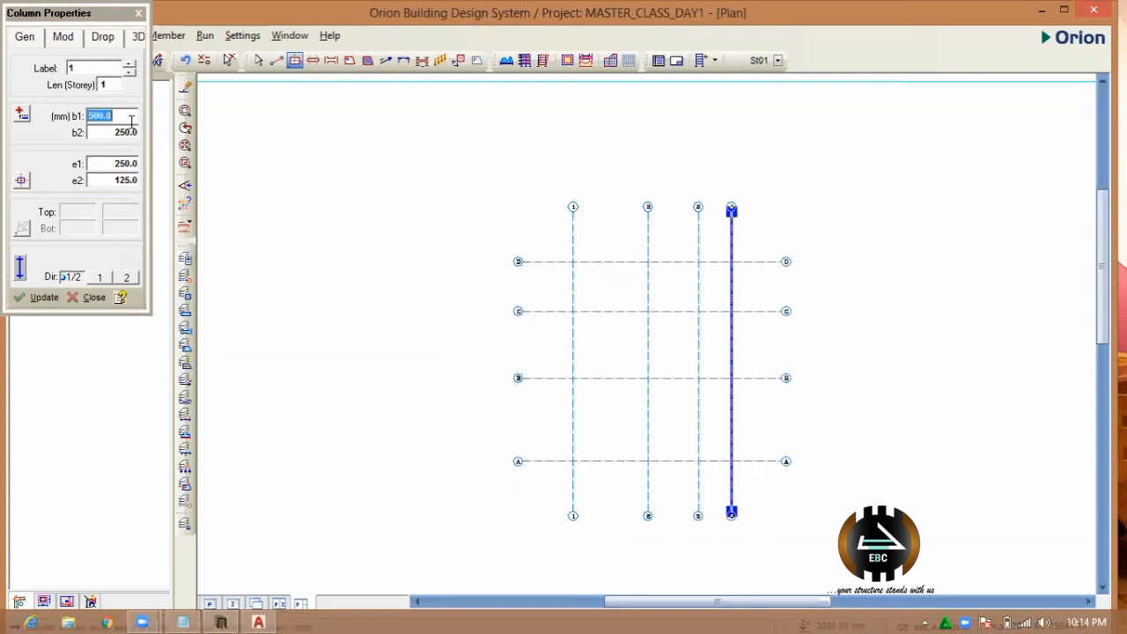
text(225)
double_click(121, 132)
text(225)
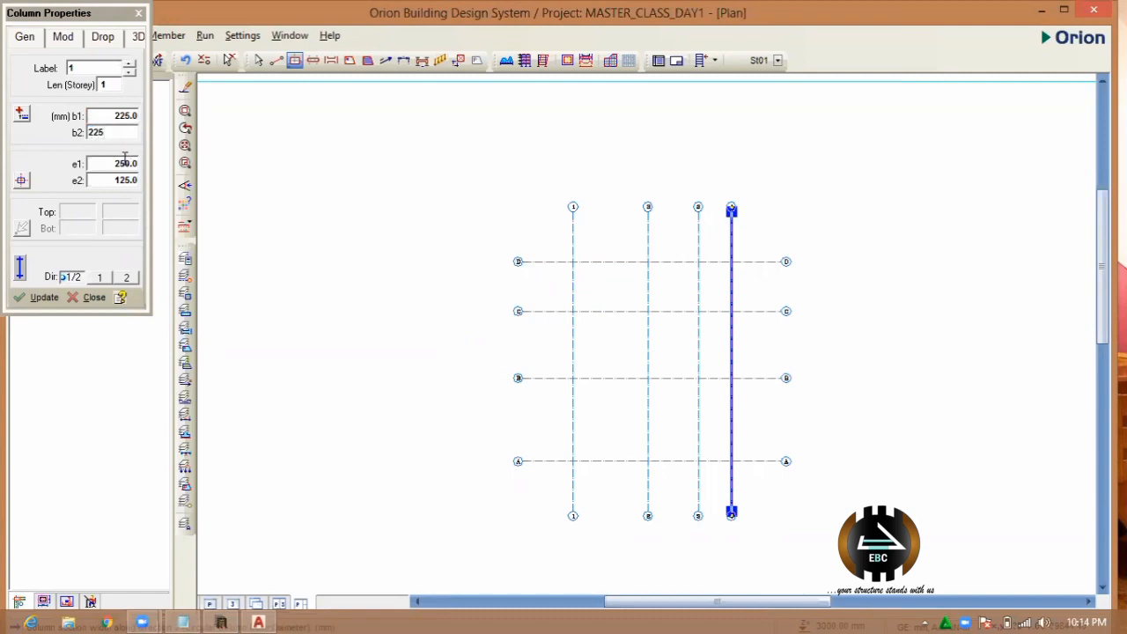
- Set the column eccentricities e1 and e2 to 112.5 mm each
double_click(114, 164)
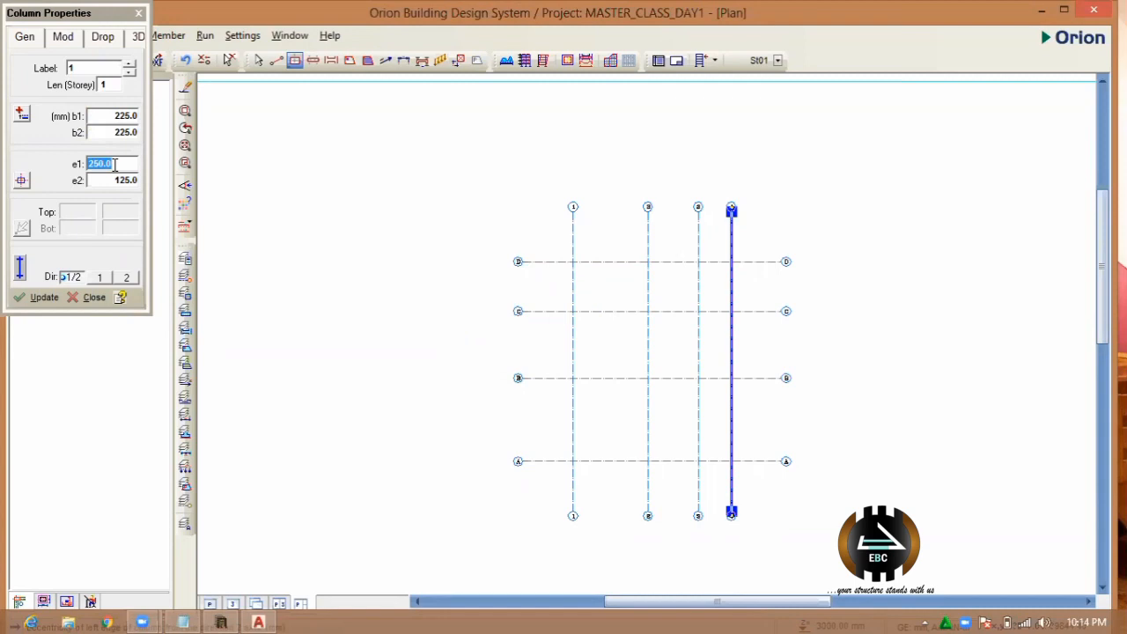
text(11)
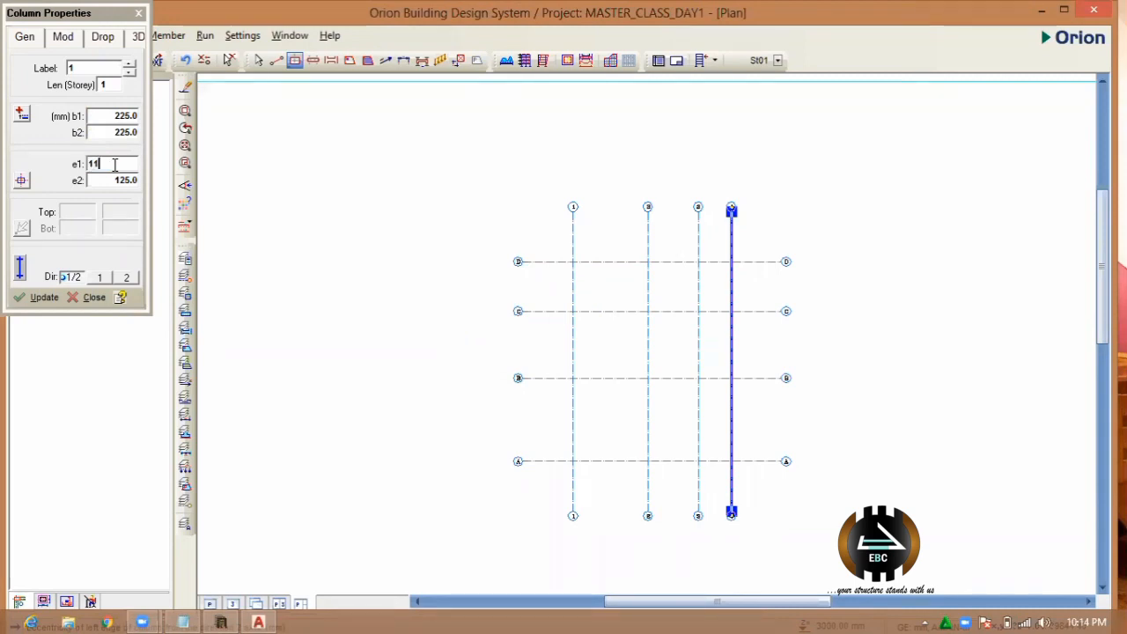
text(2.5)
double_click(130, 181)
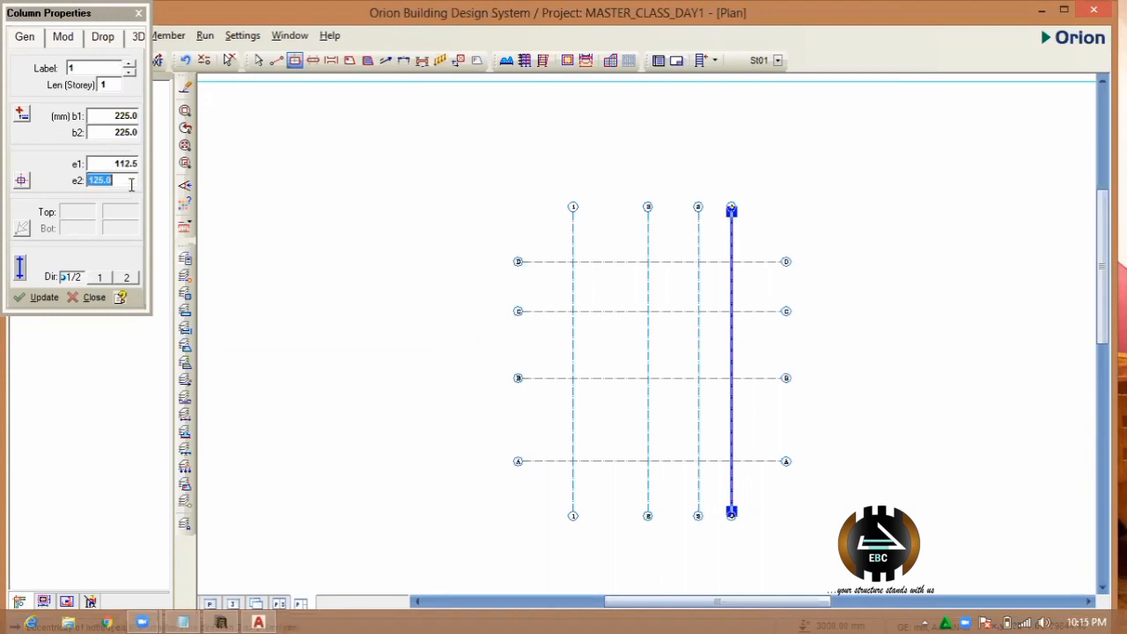
text(112.5)
- Assign concrete grade C20/25 and steel Grade 410 (Type 2) to the column
click(74, 44)
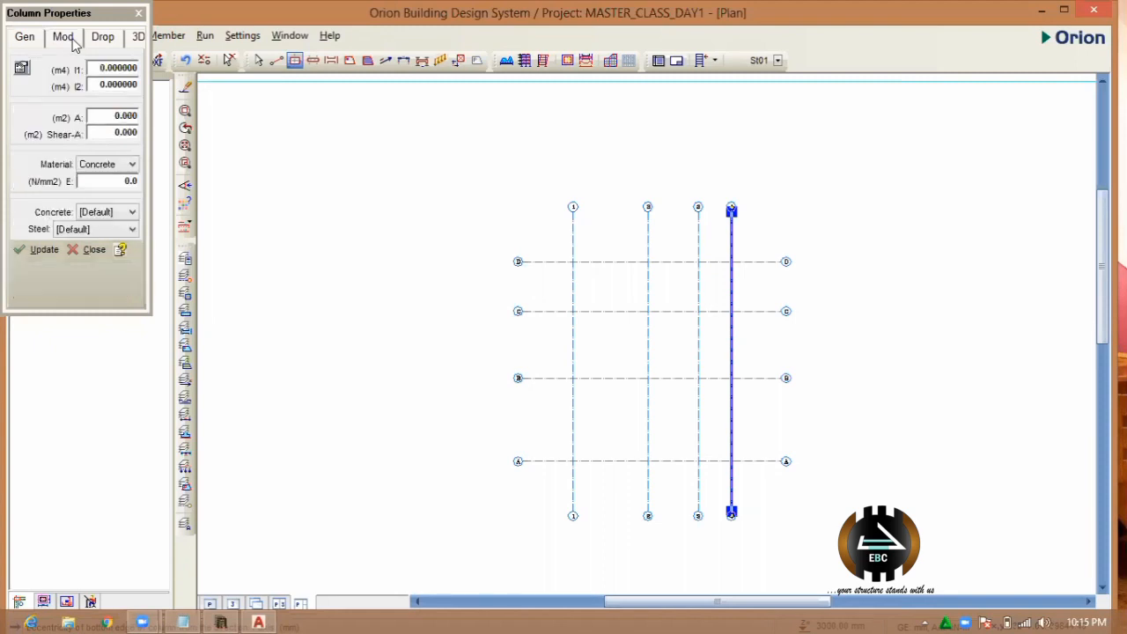
click(89, 217)
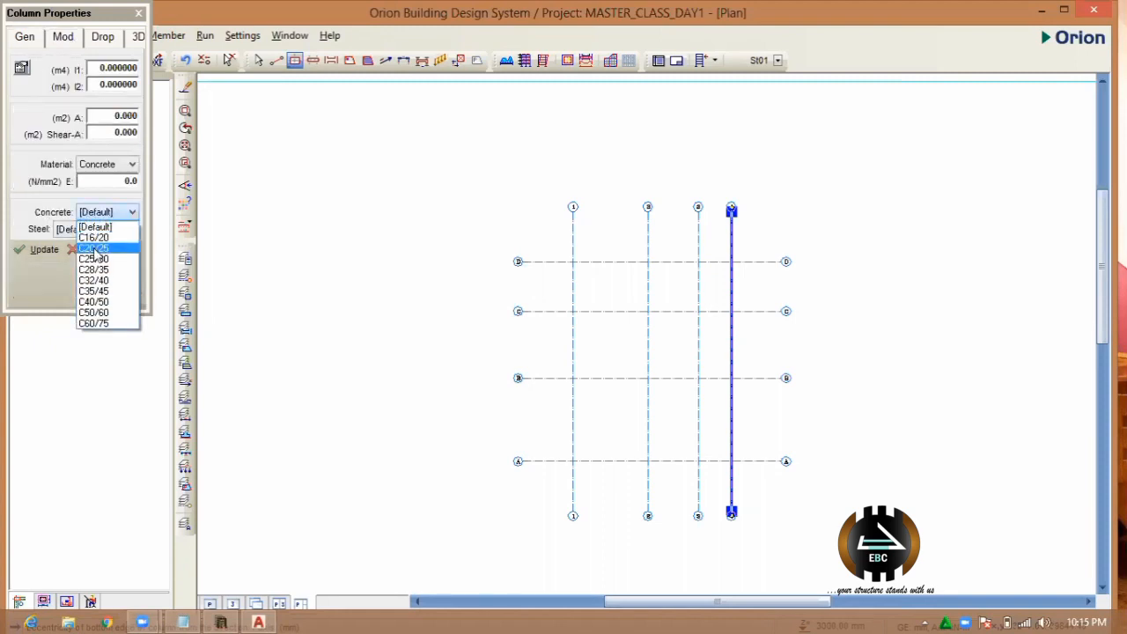
click(97, 255)
click(94, 230)
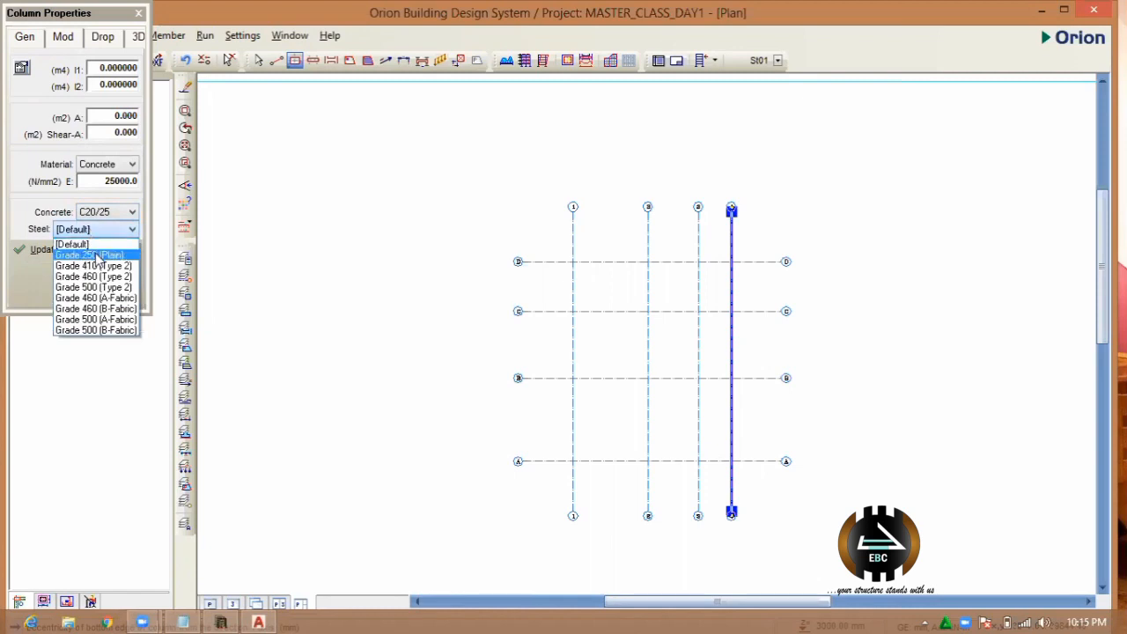
click(97, 266)
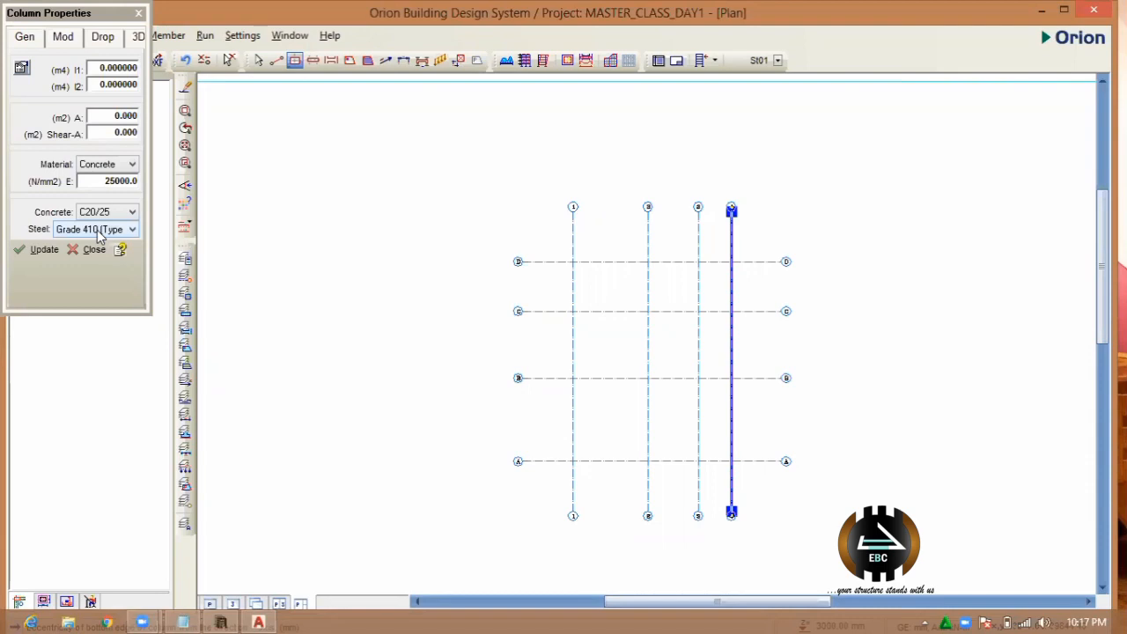
- Check the column drop panel options, try several corner and edge eccentricity presets, and restore the centred position
click(103, 38)
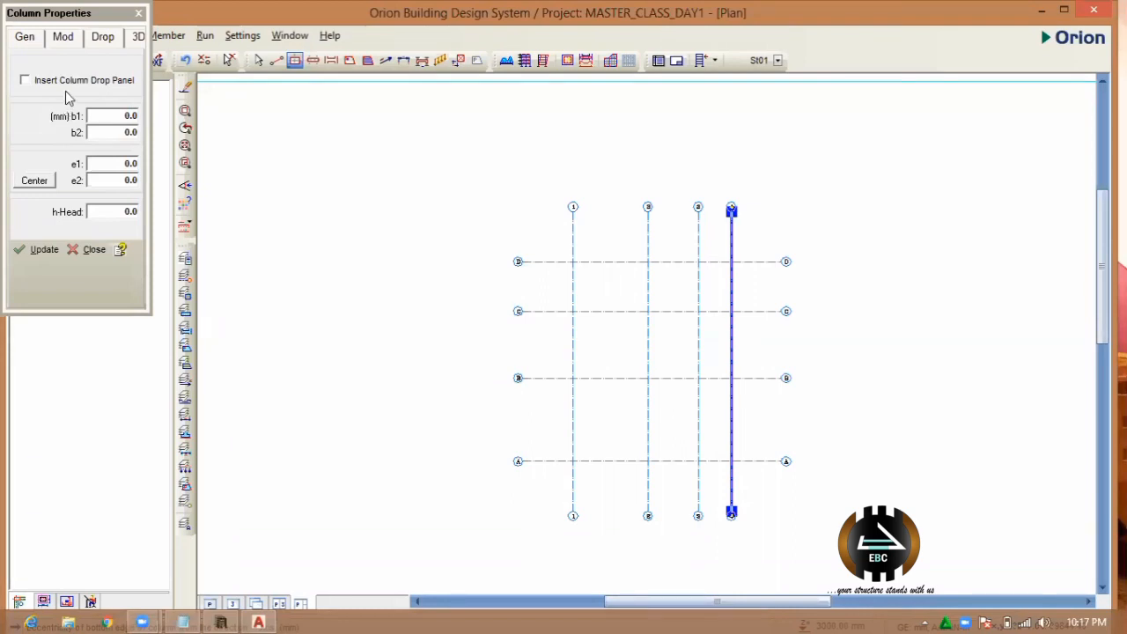
click(25, 37)
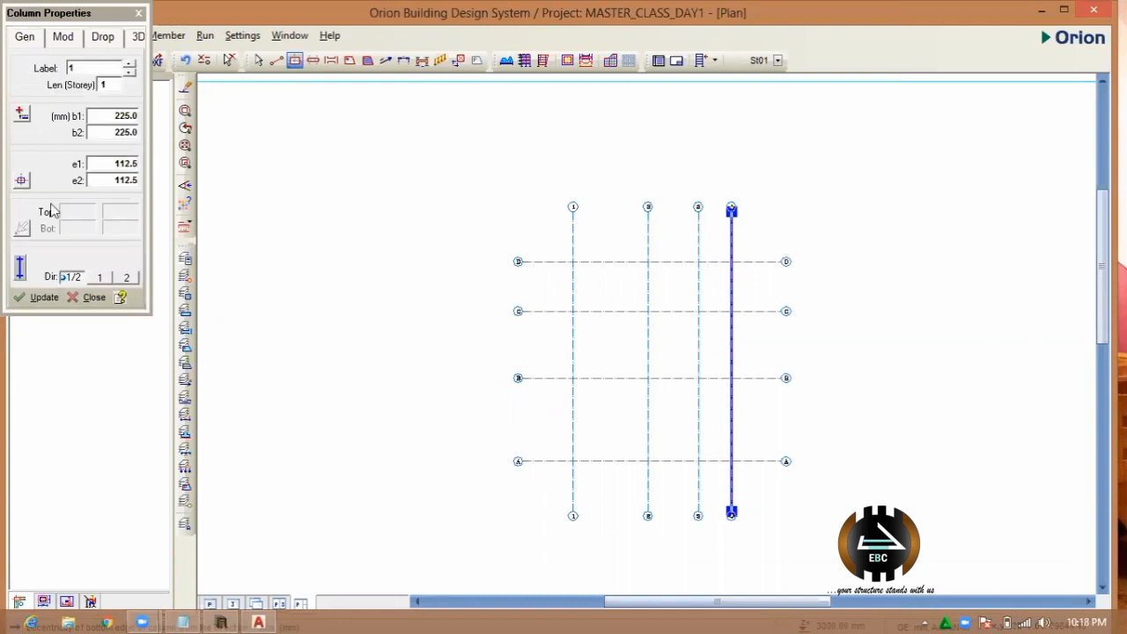
click(22, 183)
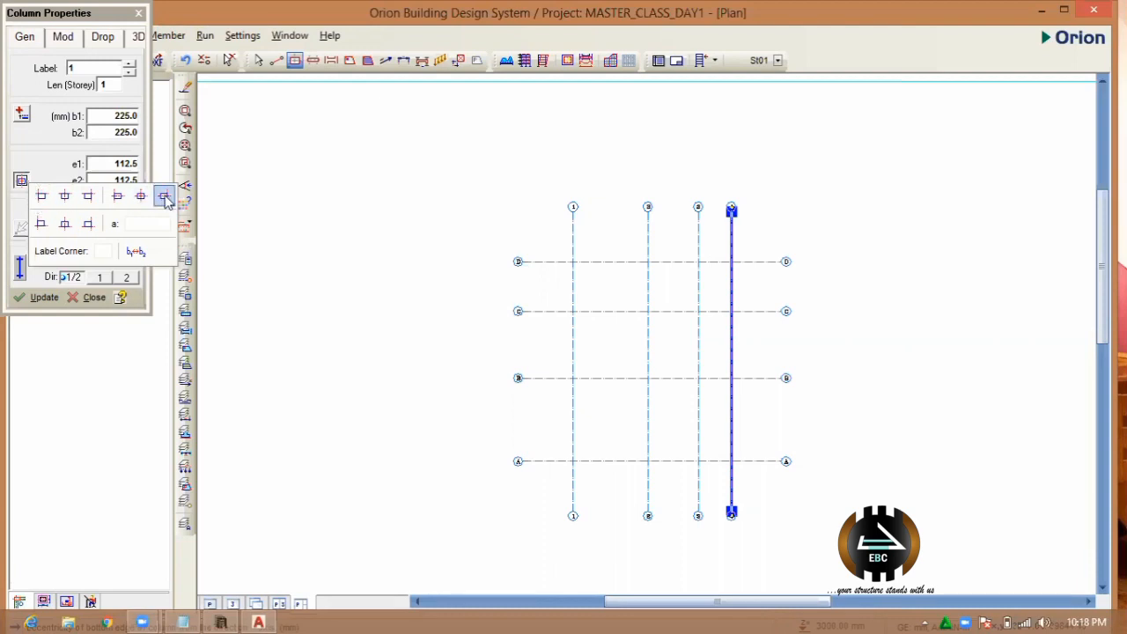
click(41, 199)
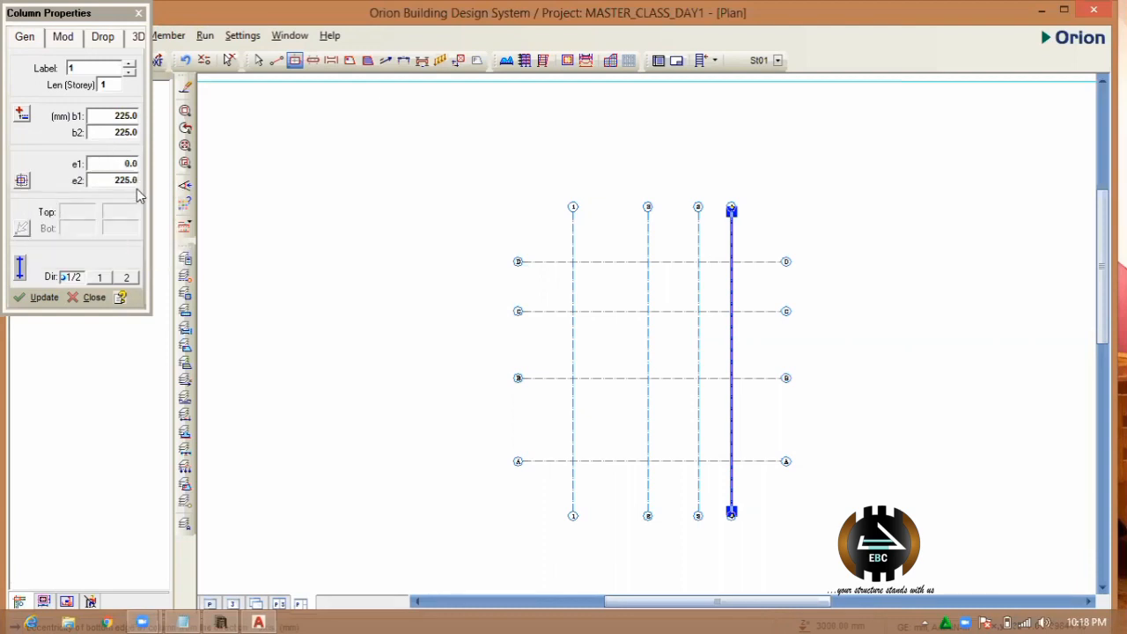
click(22, 181)
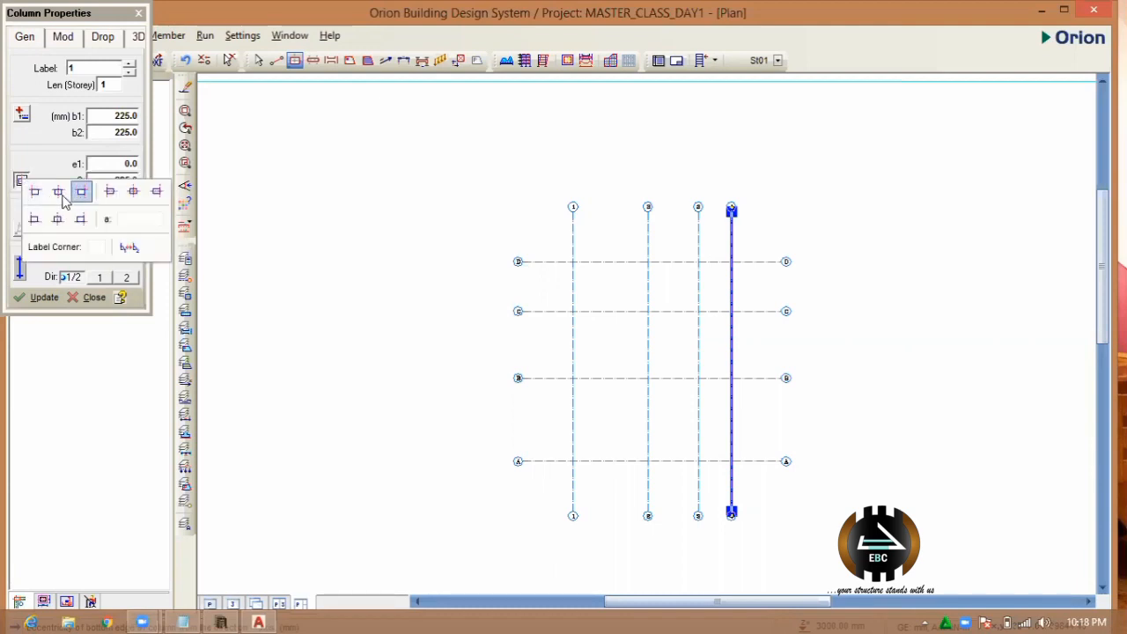
click(62, 199)
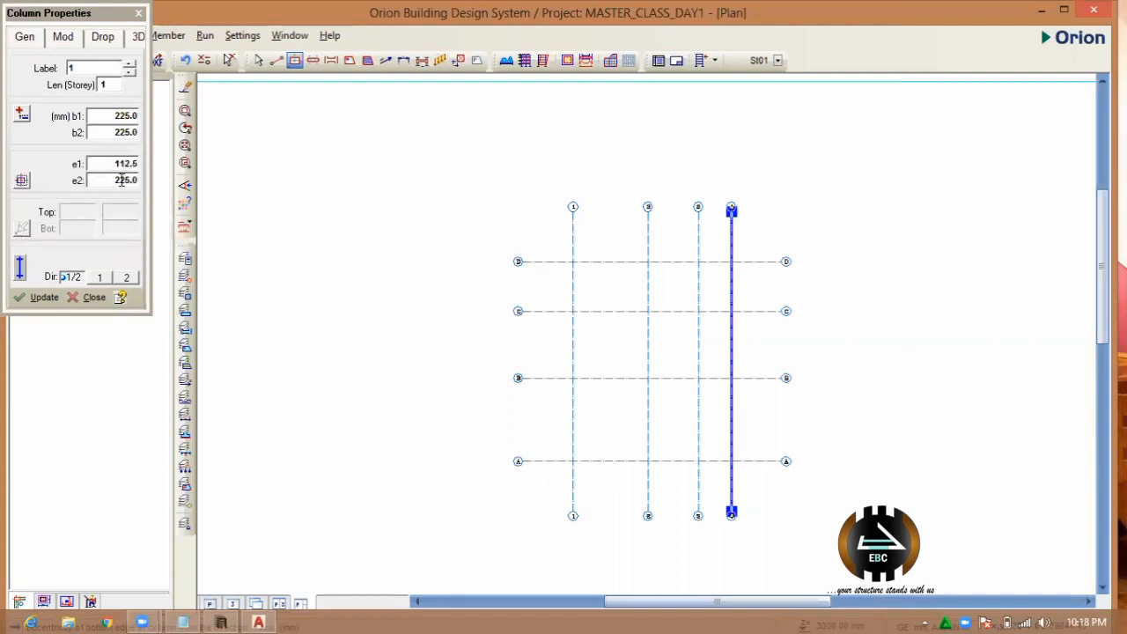
click(22, 181)
click(119, 194)
click(23, 180)
click(143, 188)
click(44, 296)
- Place 225x225 columns along axis D at its intersections with axes 1, 2, 3 and 4
scroll(608, 266, up, 2)
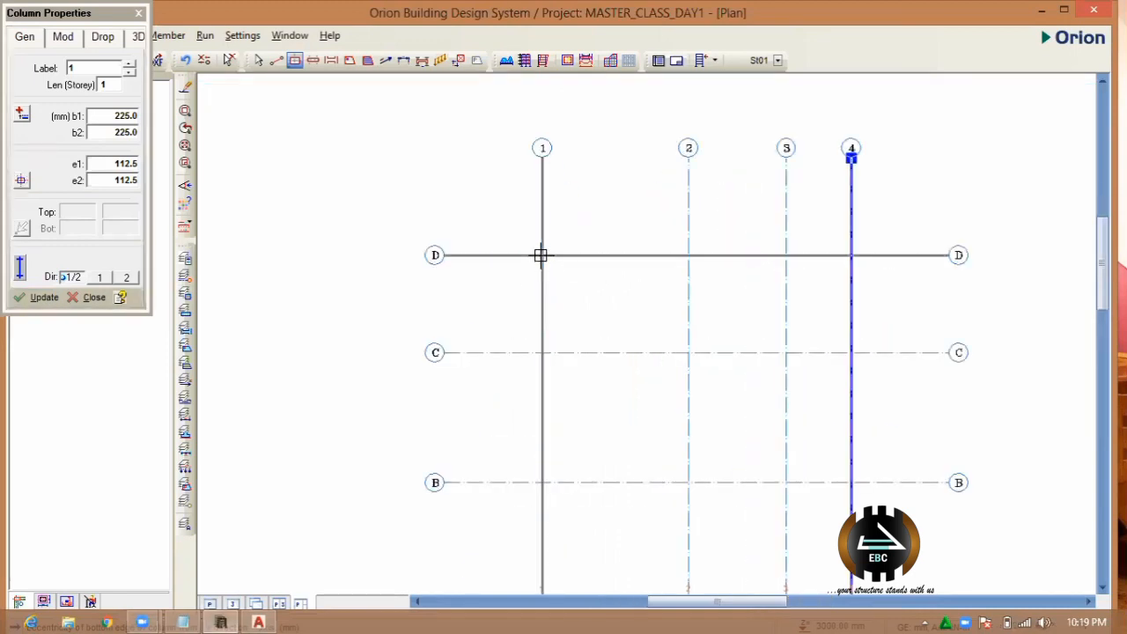
click(541, 256)
scroll(687, 252, up, 3)
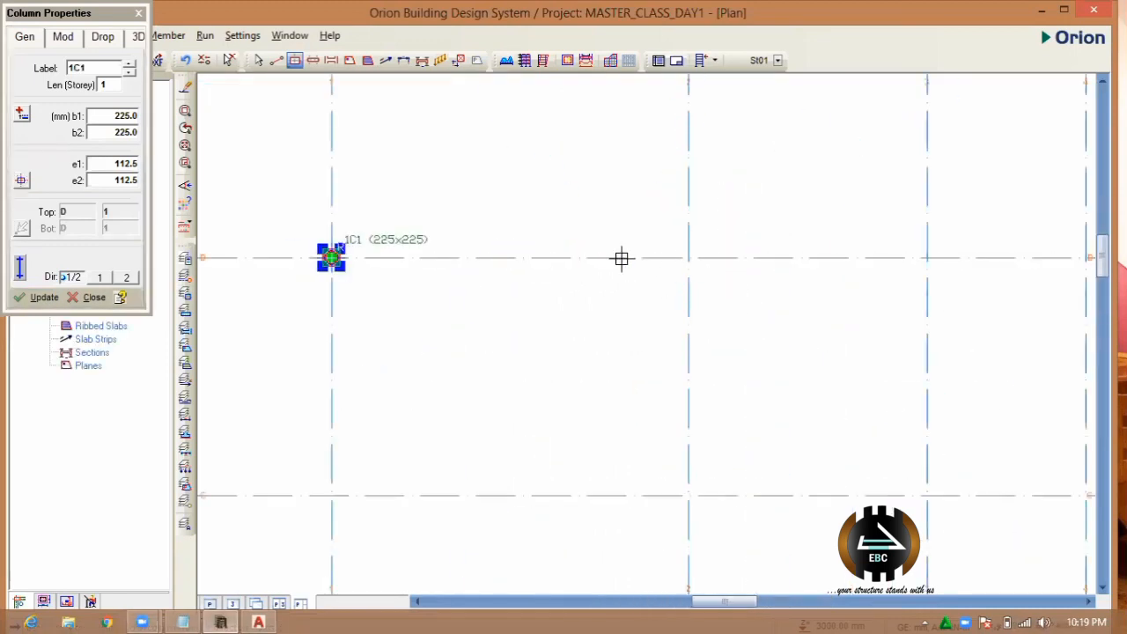
scroll(621, 259, down, 2)
click(577, 234)
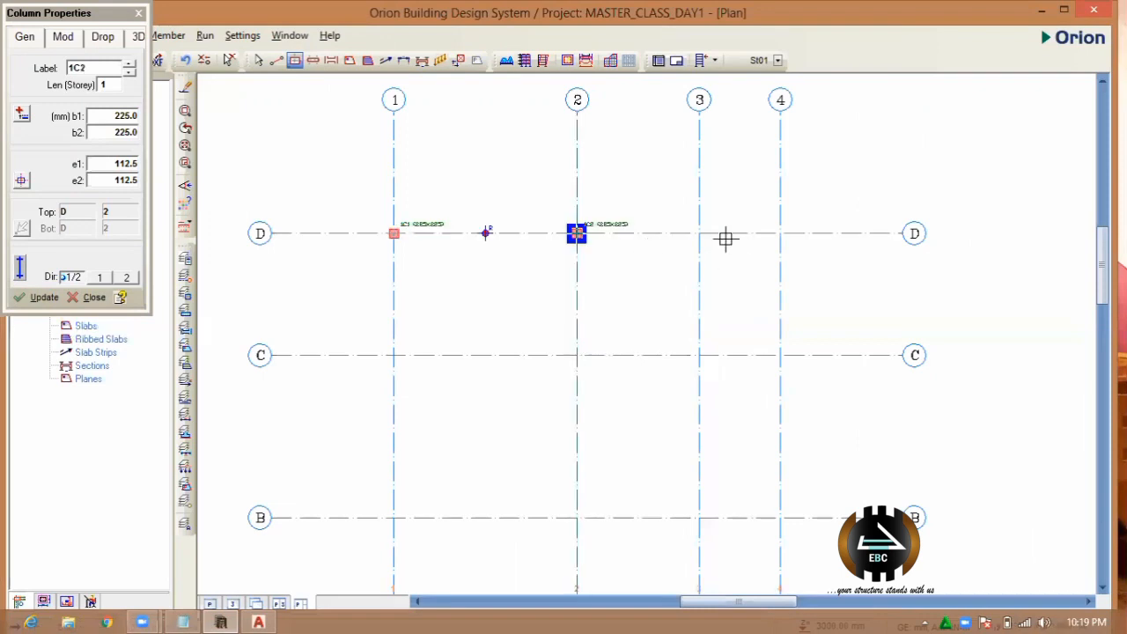
scroll(713, 237, up, 2)
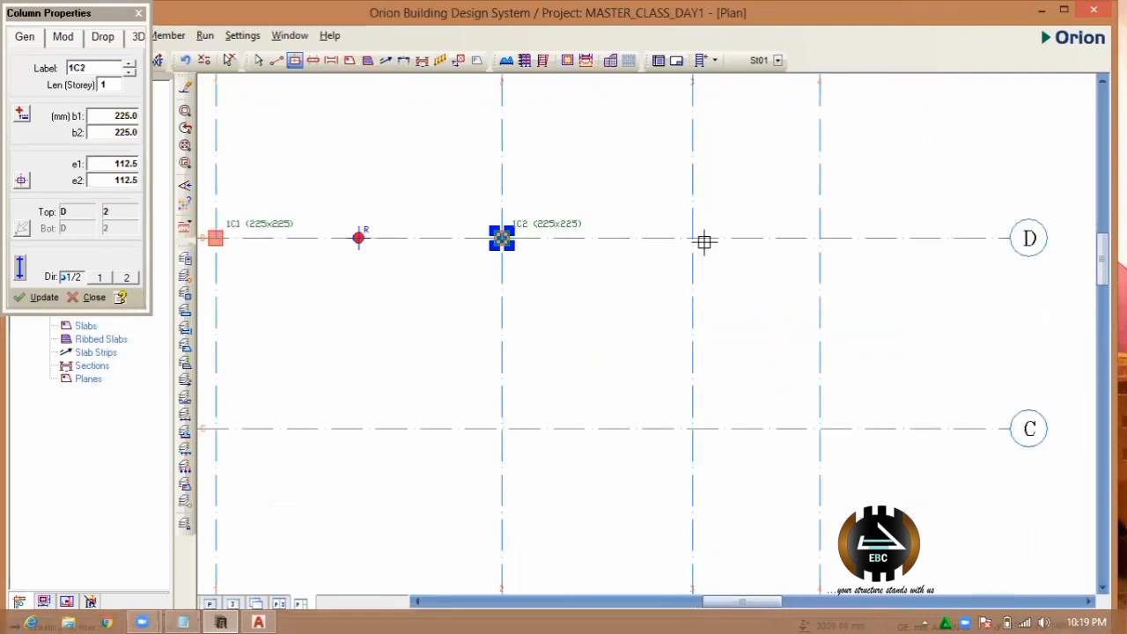
click(693, 237)
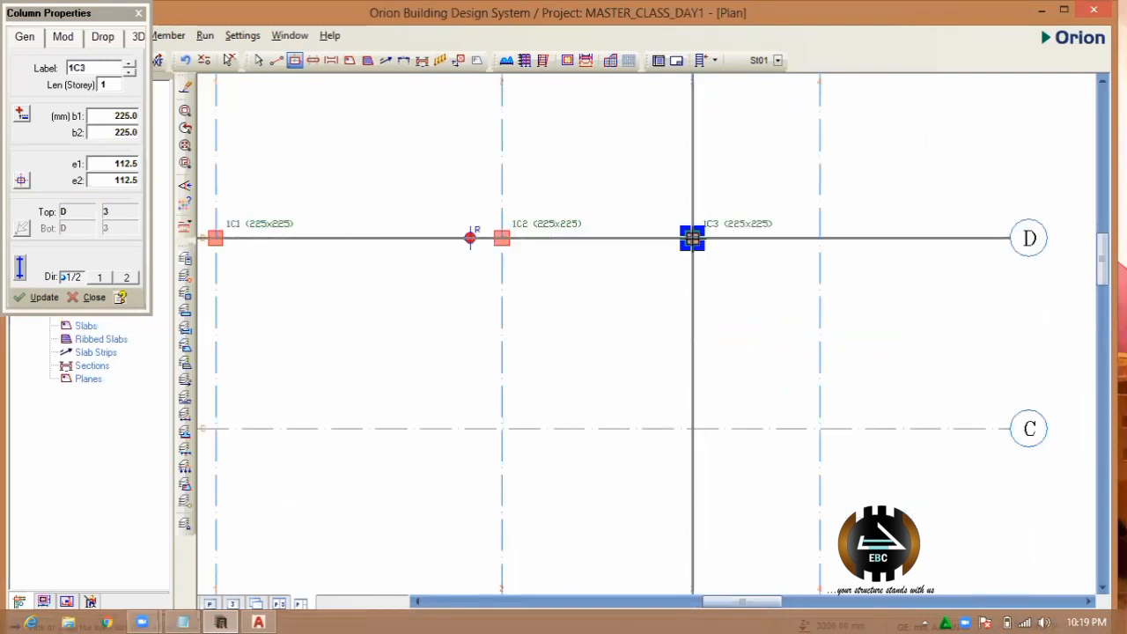
click(818, 236)
- Place 225x225 columns along axis C at axes 1, 2 and 4, skipping axis 3
scroll(704, 246, down, 5)
scroll(549, 289, up, 1)
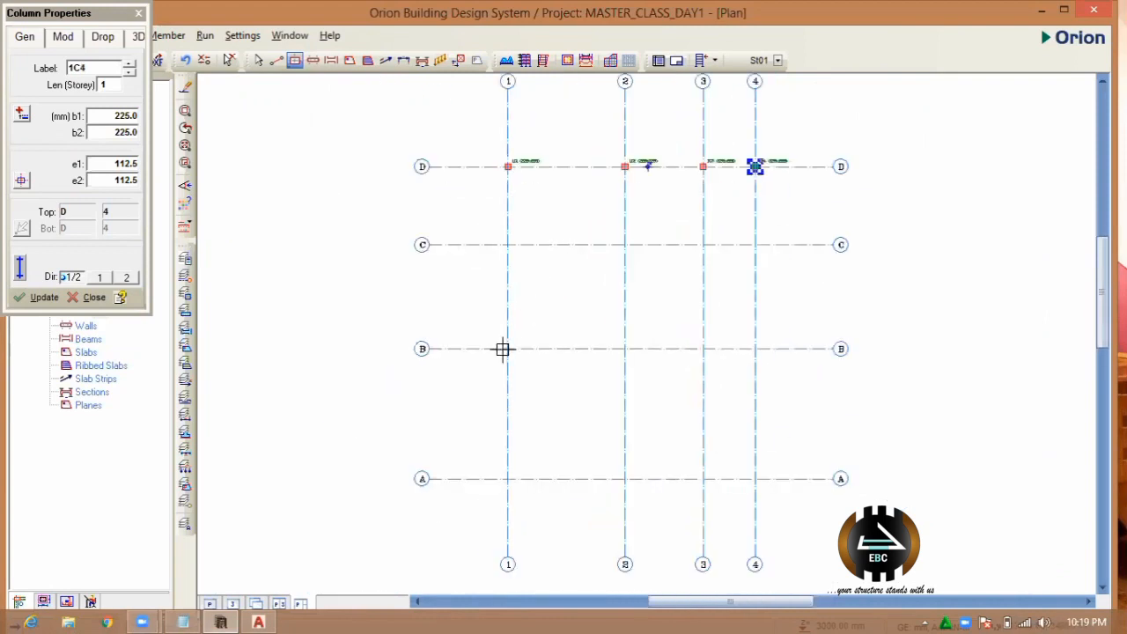
click(507, 245)
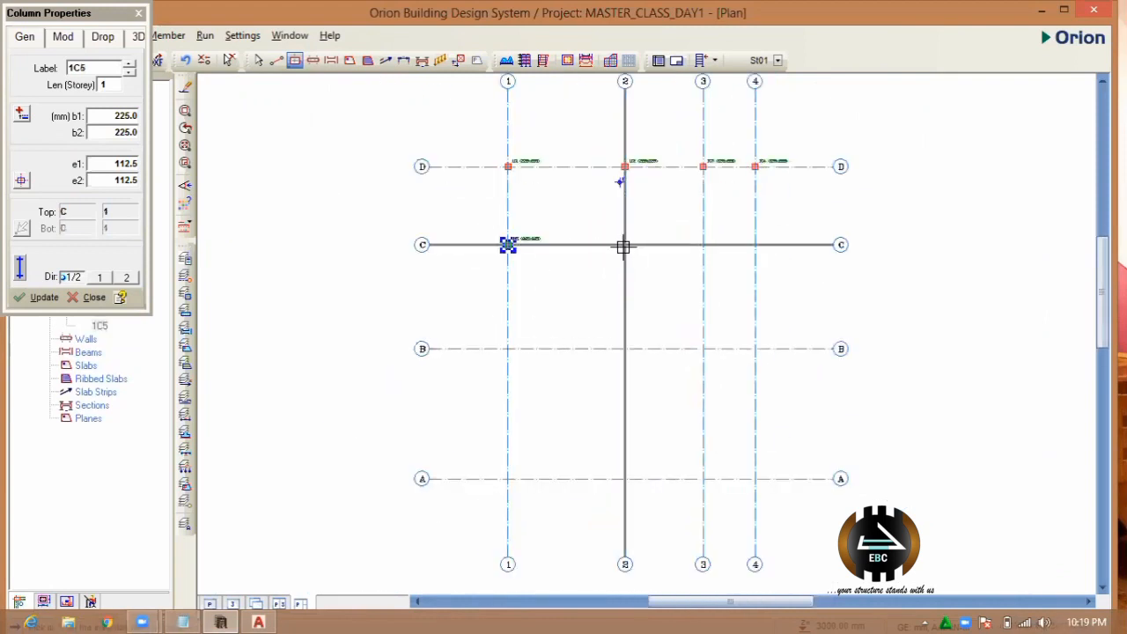
click(624, 245)
click(755, 245)
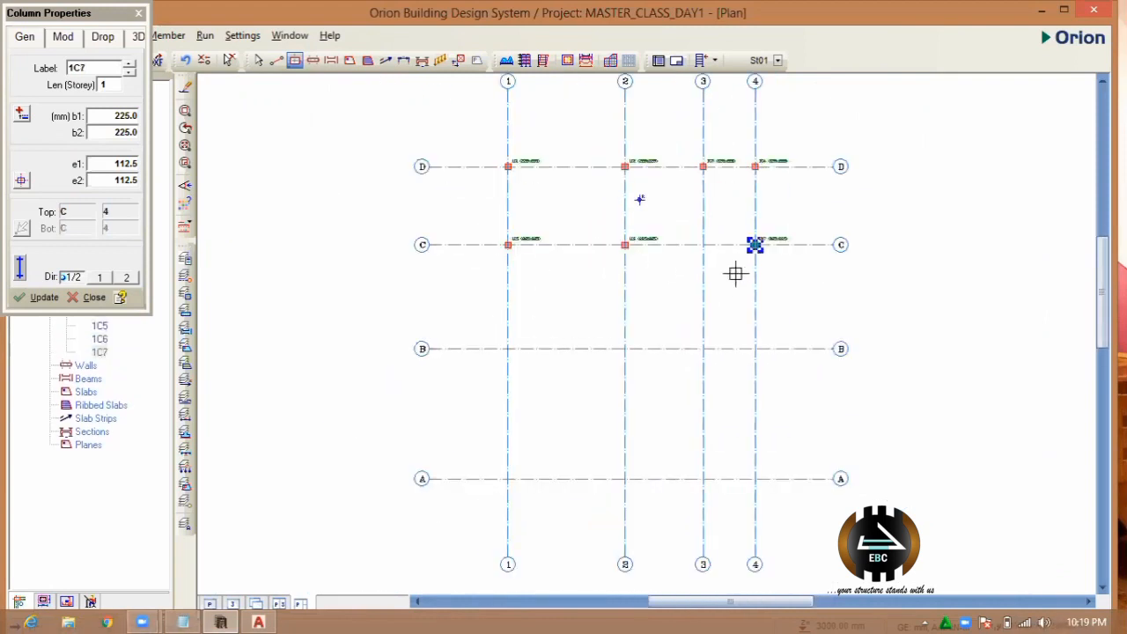
- Place 225x225 columns along axis B at axes 4, 2 and 1, skipping axis 3
scroll(722, 360, up, 1)
click(767, 341)
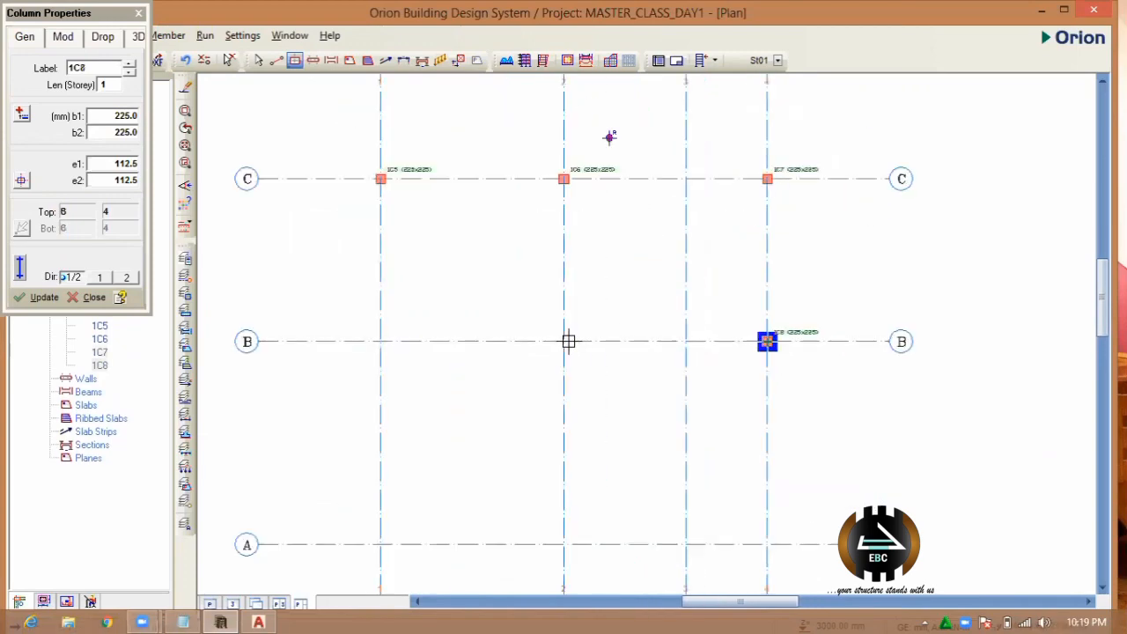
click(561, 340)
scroll(573, 352, down, 2)
scroll(481, 353, up, 2)
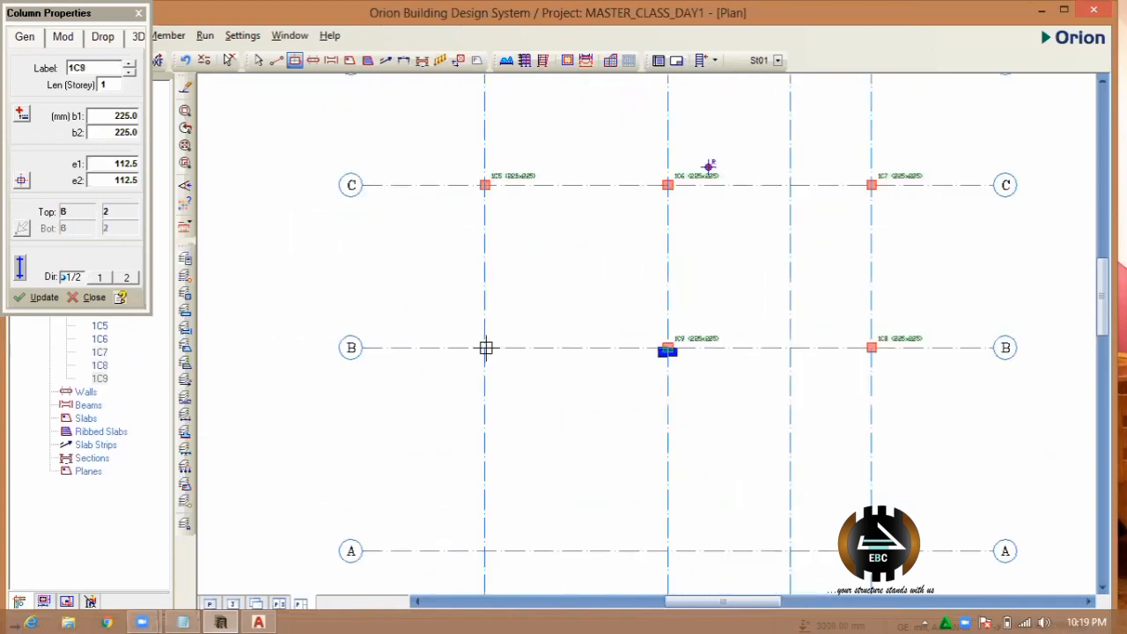
click(485, 347)
- Place 225x225 columns along axis A at its intersections with axes 1, 2, 3 and 4
scroll(506, 417, down, 2)
scroll(485, 420, up, 2)
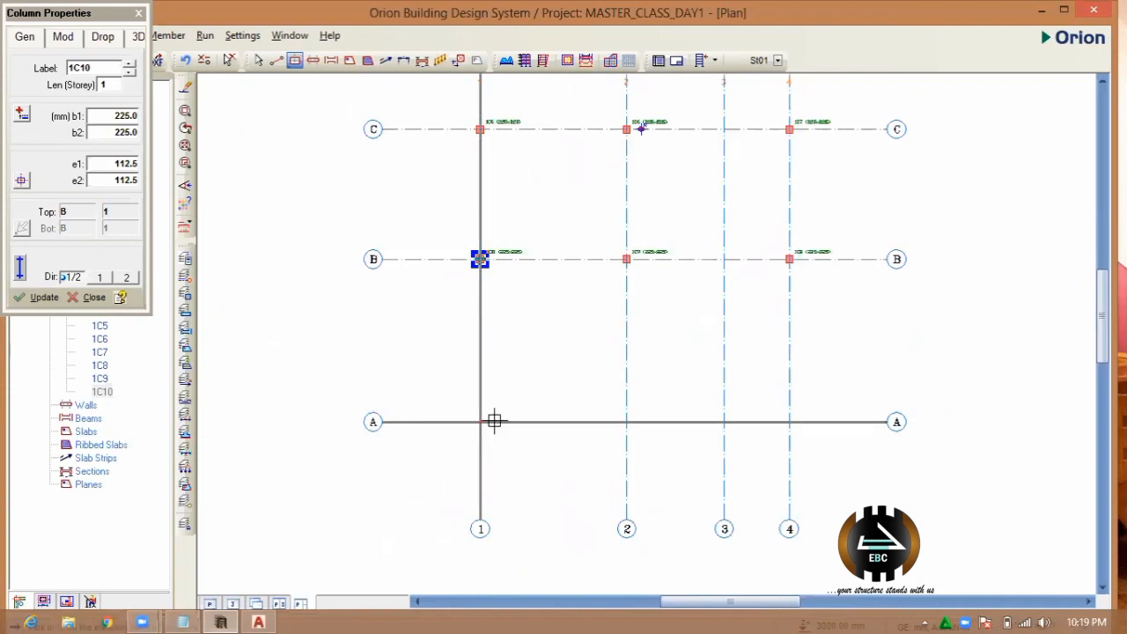
click(480, 422)
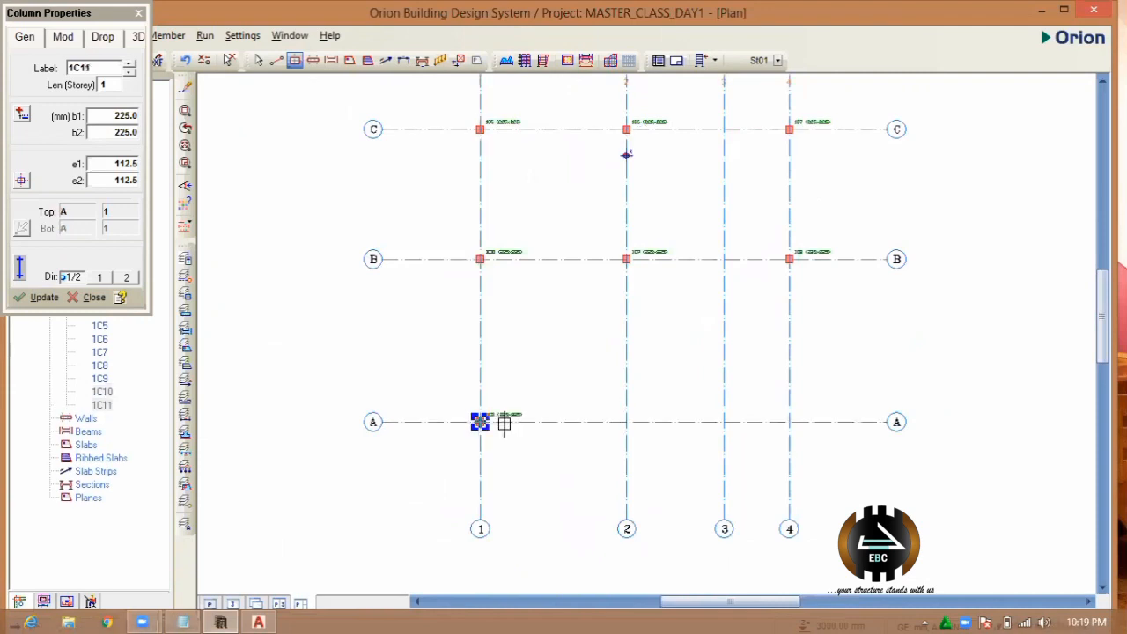
click(626, 421)
scroll(735, 436, up, 2)
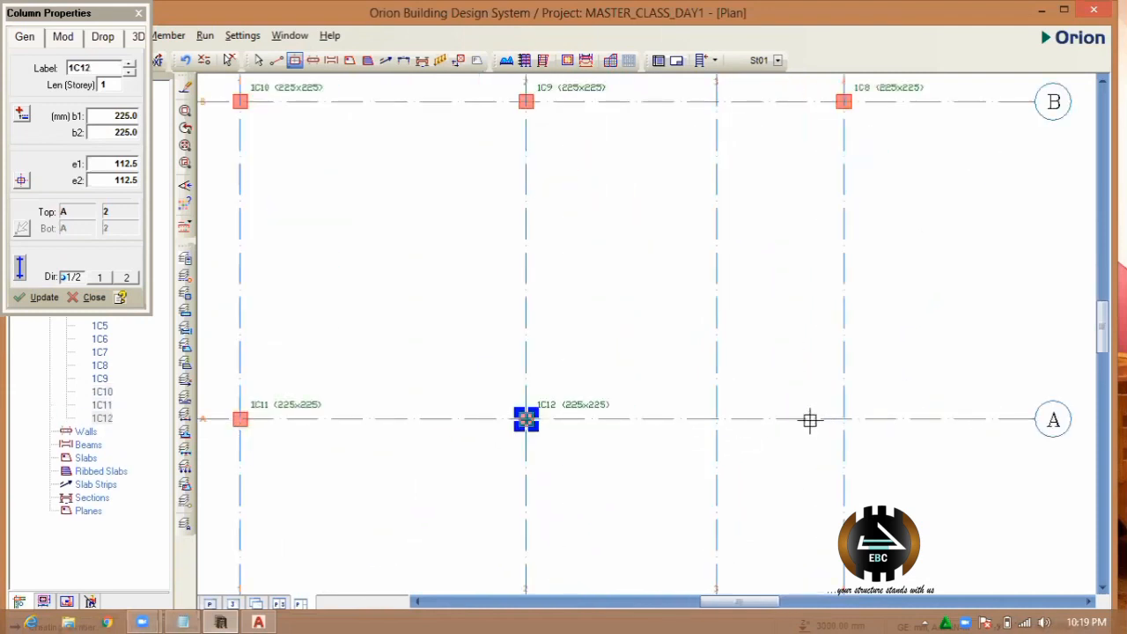
click(716, 418)
scroll(647, 402, down, 2)
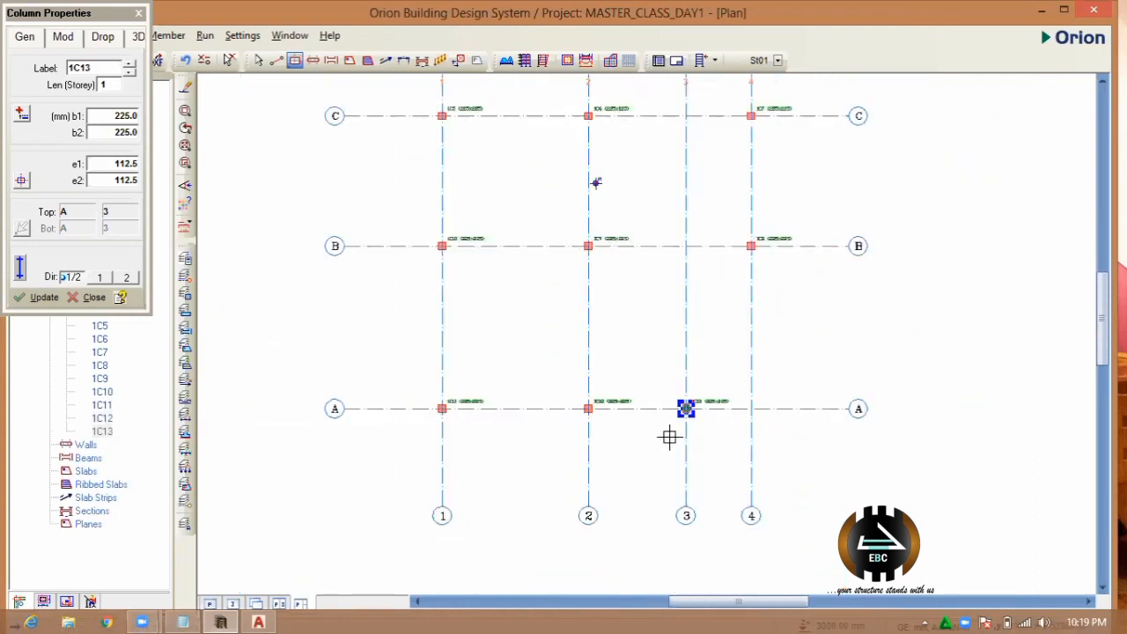
scroll(753, 411, up, 1)
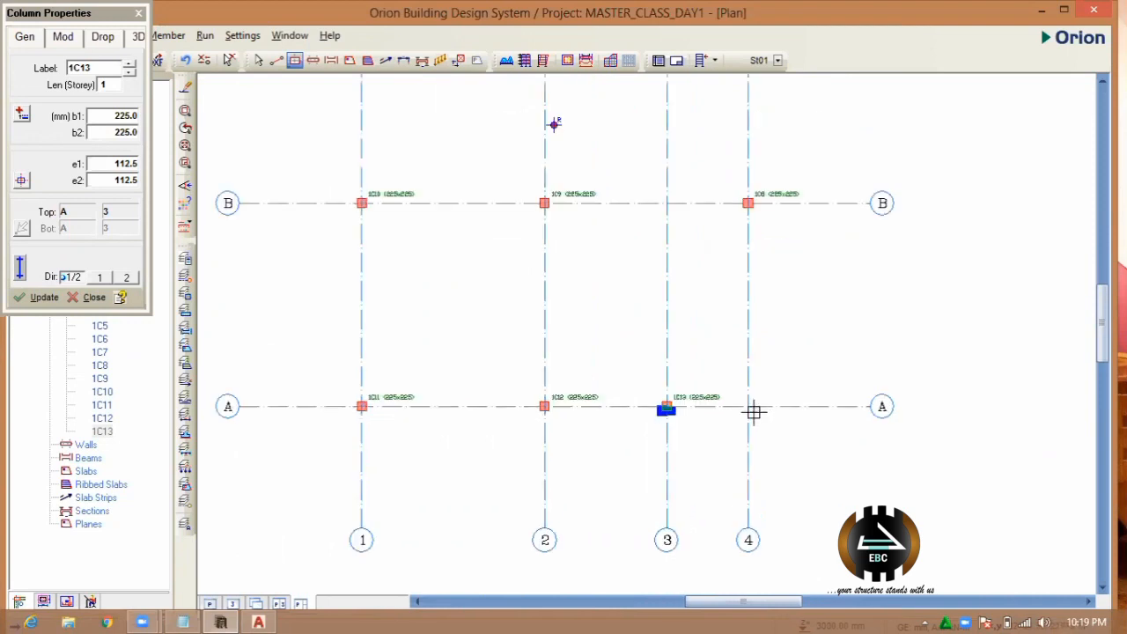
scroll(753, 411, up, 1)
click(744, 404)
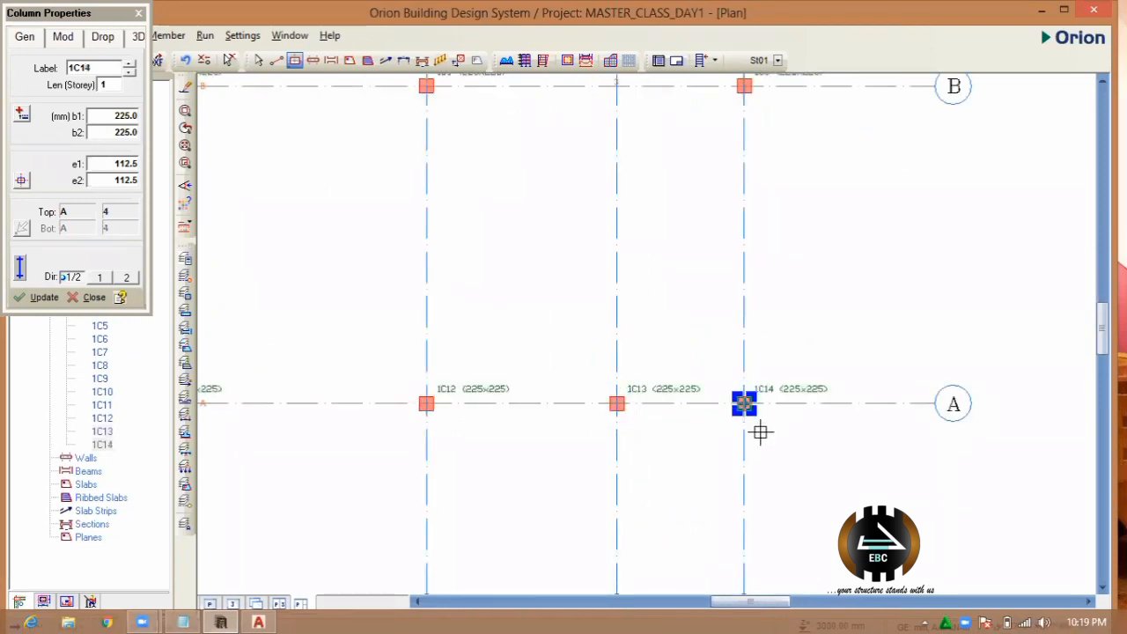
scroll(753, 429, down, 3)
scroll(696, 325, up, 1)
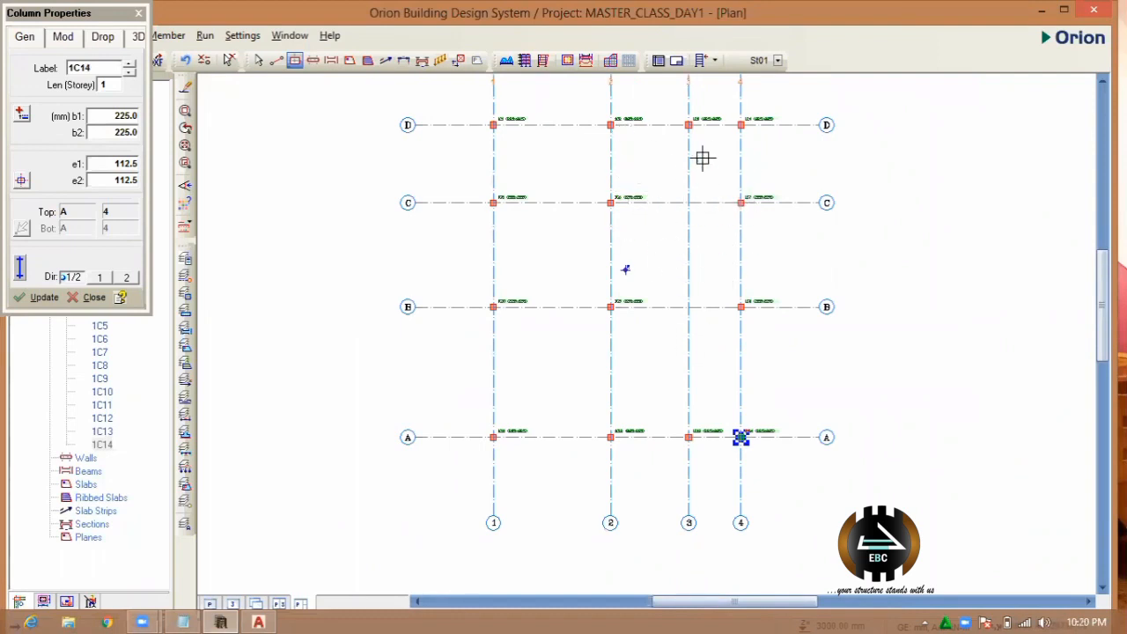
scroll(695, 251, up, 1)
scroll(669, 317, down, 1)
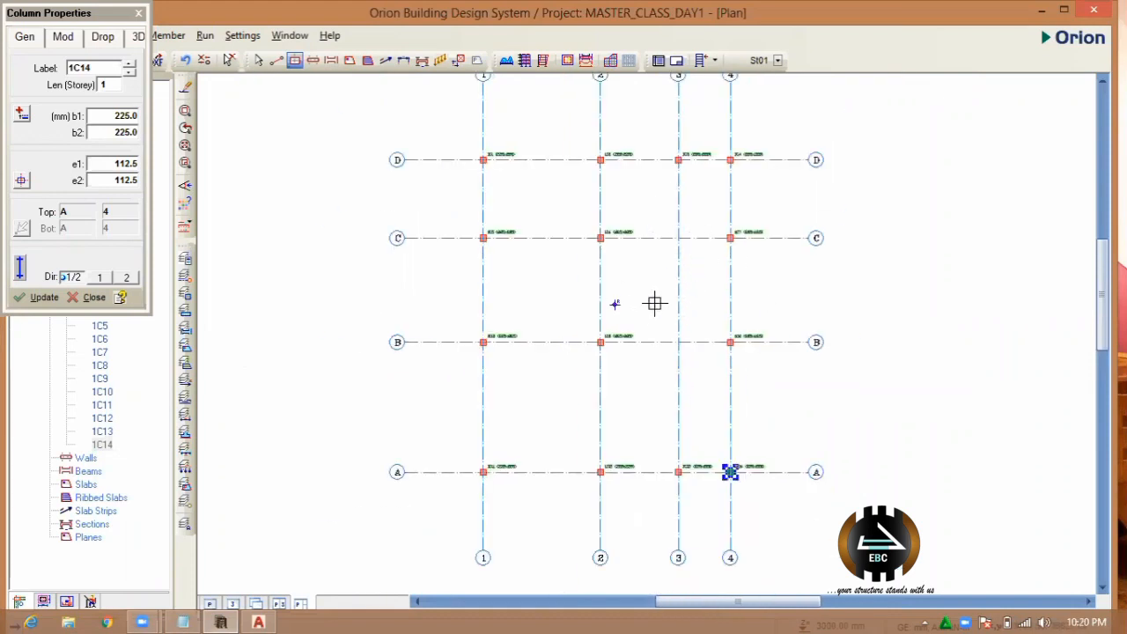
scroll(647, 291, down, 2)
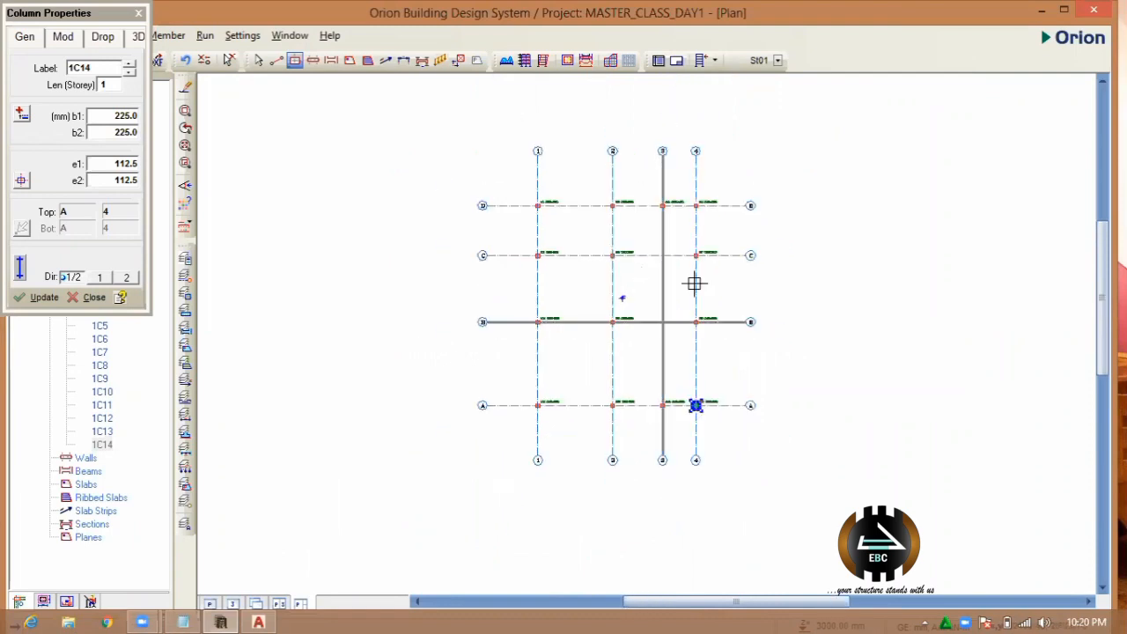
scroll(692, 282, up, 3)
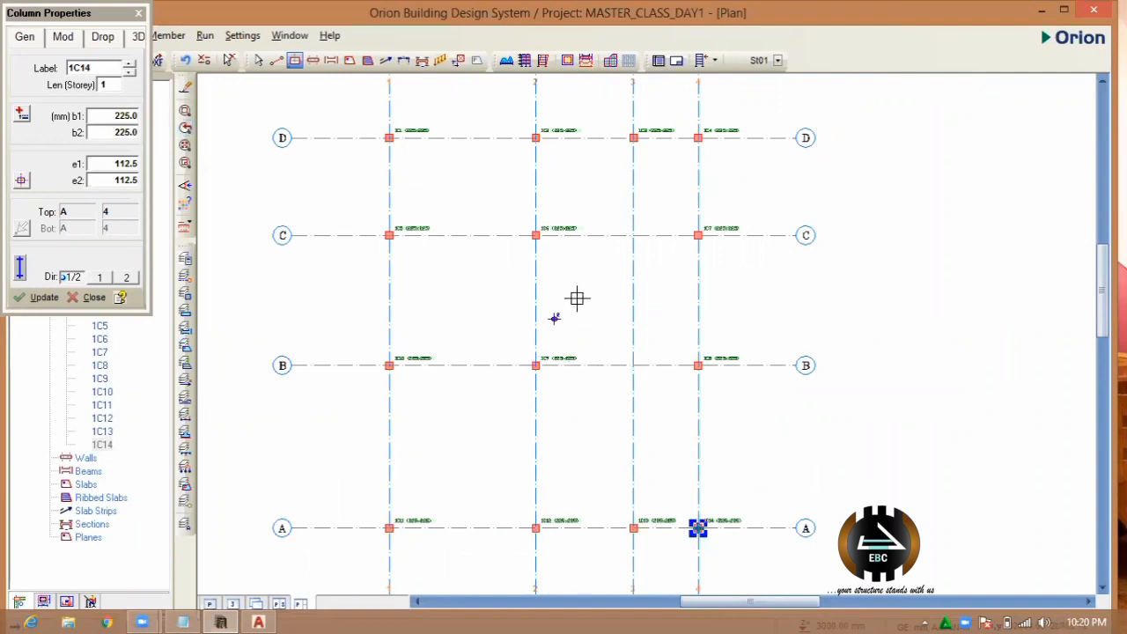
scroll(573, 297, down, 2)
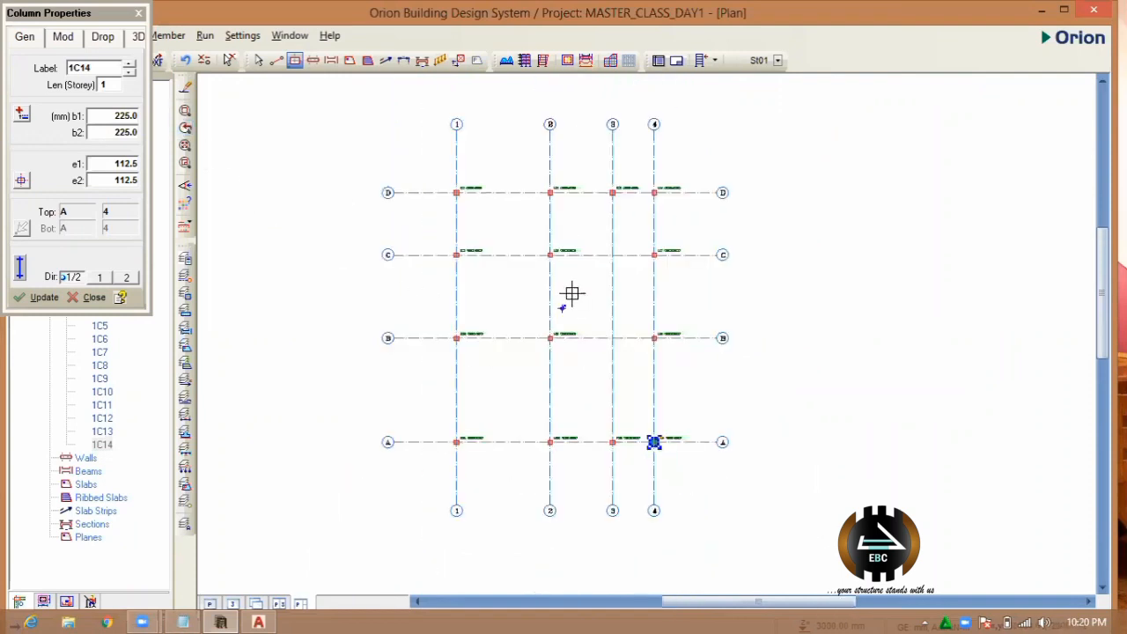
- End column placement and clear the selection of the column at the intersection of axes A and 4
click(138, 14)
scroll(453, 309, up, 3)
scroll(431, 329, down, 3)
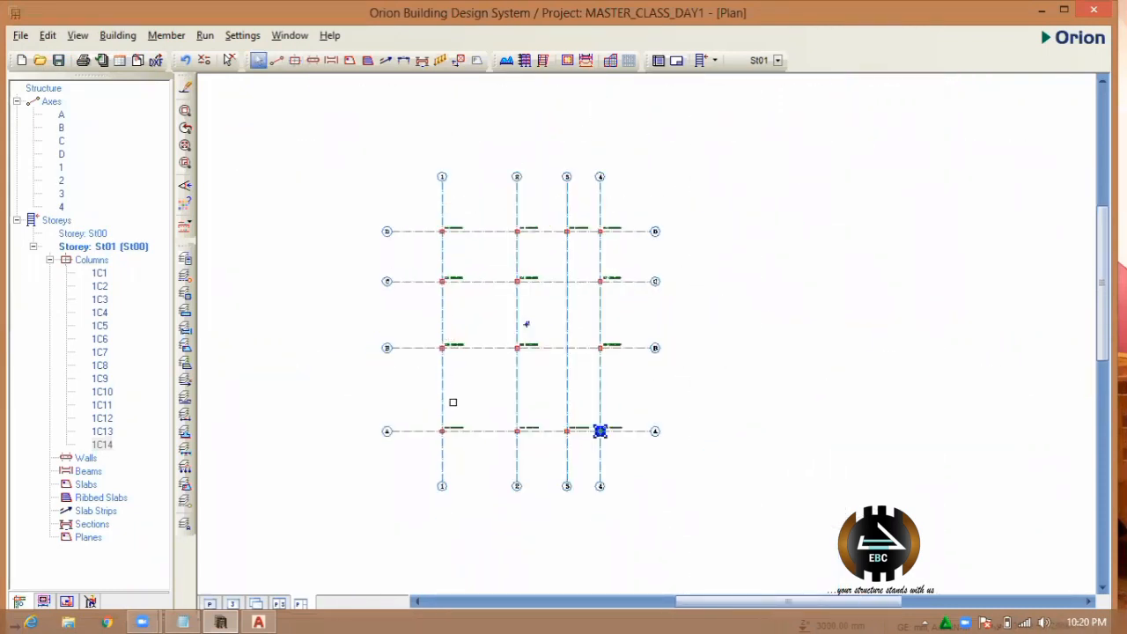
scroll(452, 401, up, 1)
scroll(679, 401, up, 2)
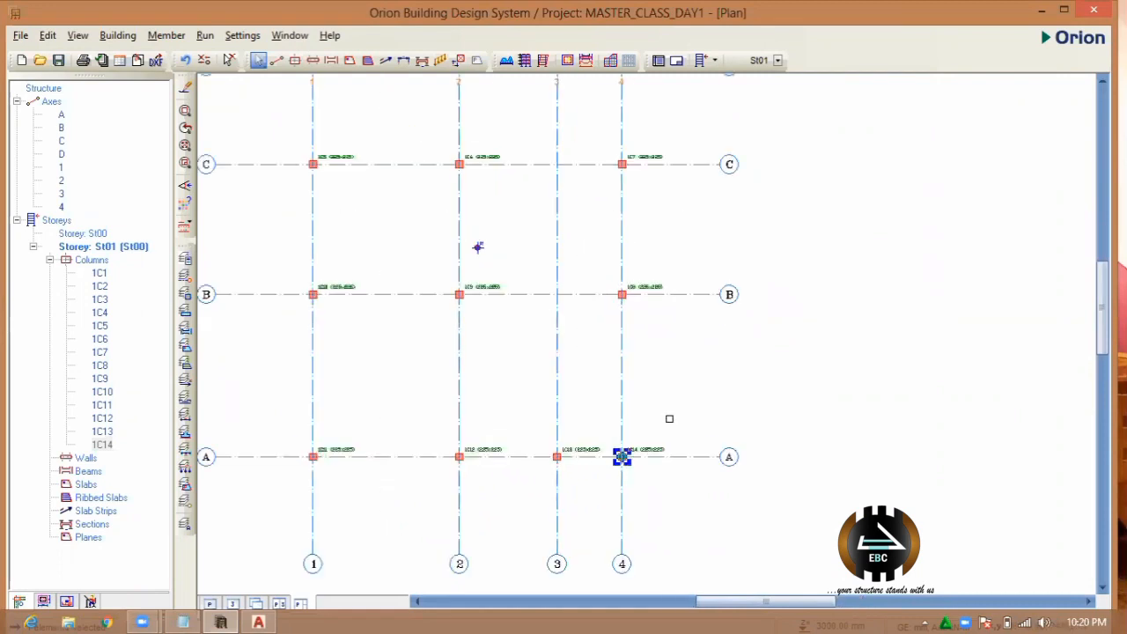
scroll(669, 417, down, 1)
key(Escape)
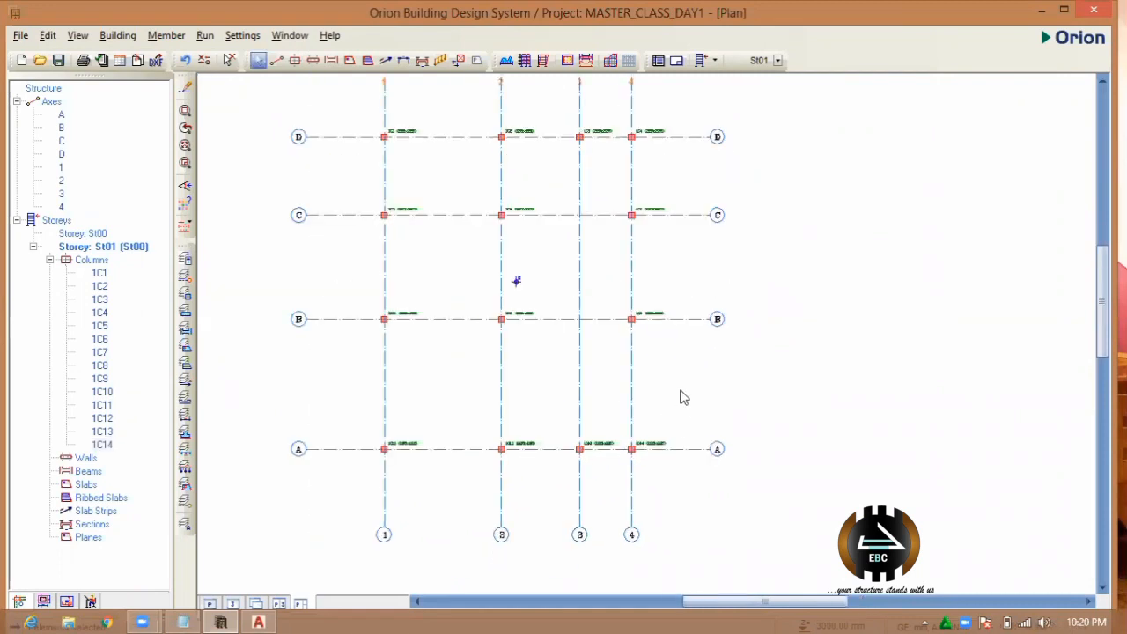
- Offset axis 4 by 1200 mm to the outer side, away from axis 3, to add a new parallel axis
scroll(599, 387, down, 3)
scroll(601, 388, up, 2)
click(602, 382)
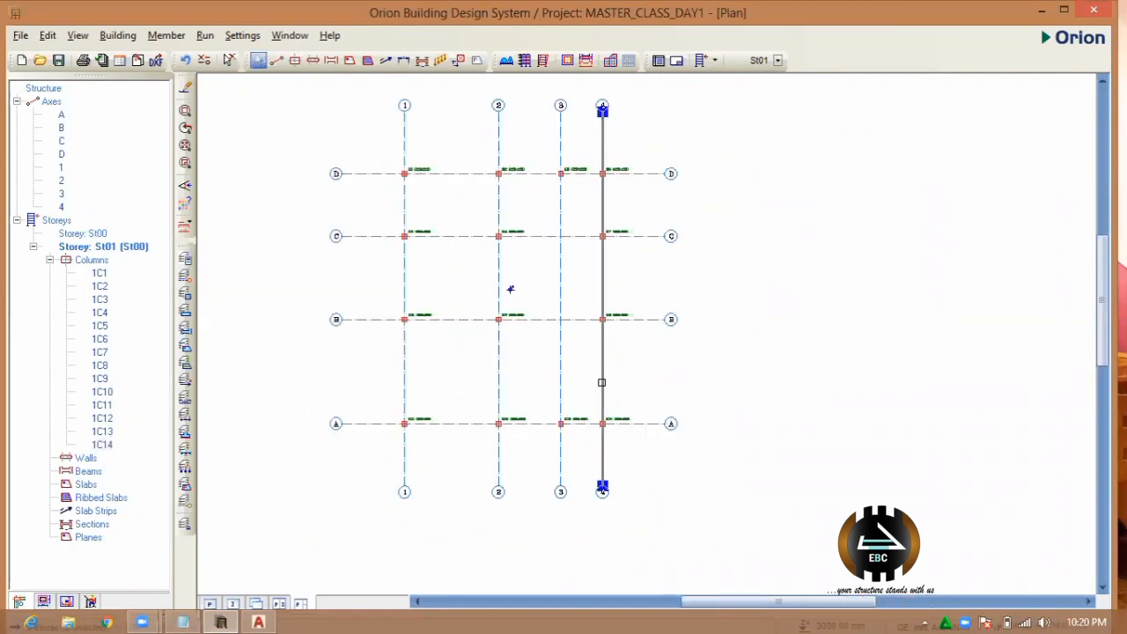
right_click(601, 382)
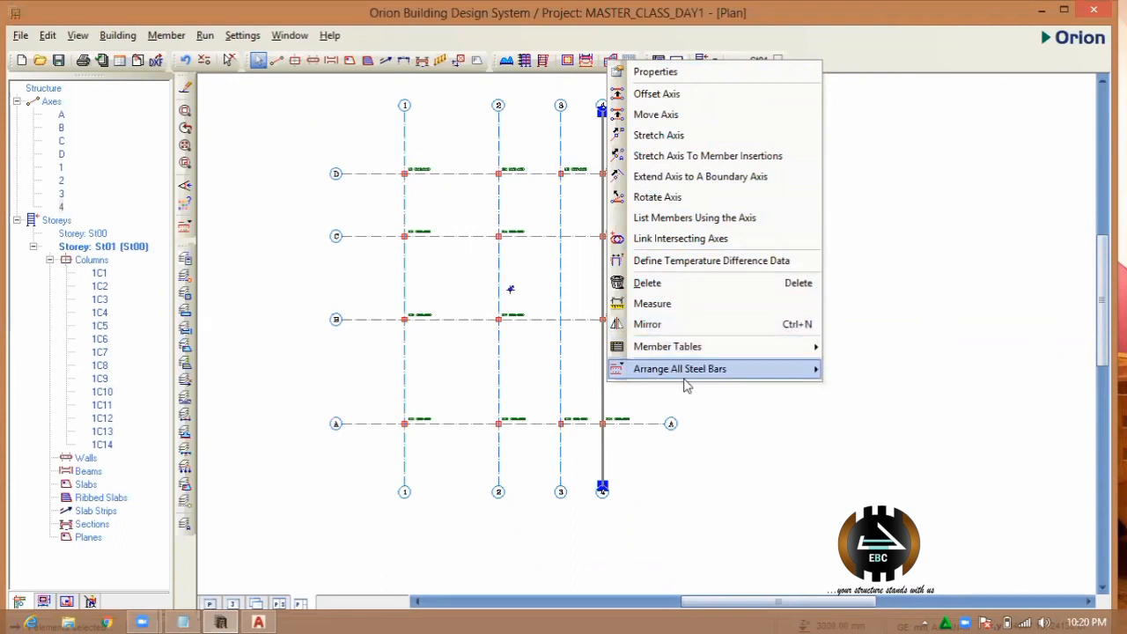
click(698, 103)
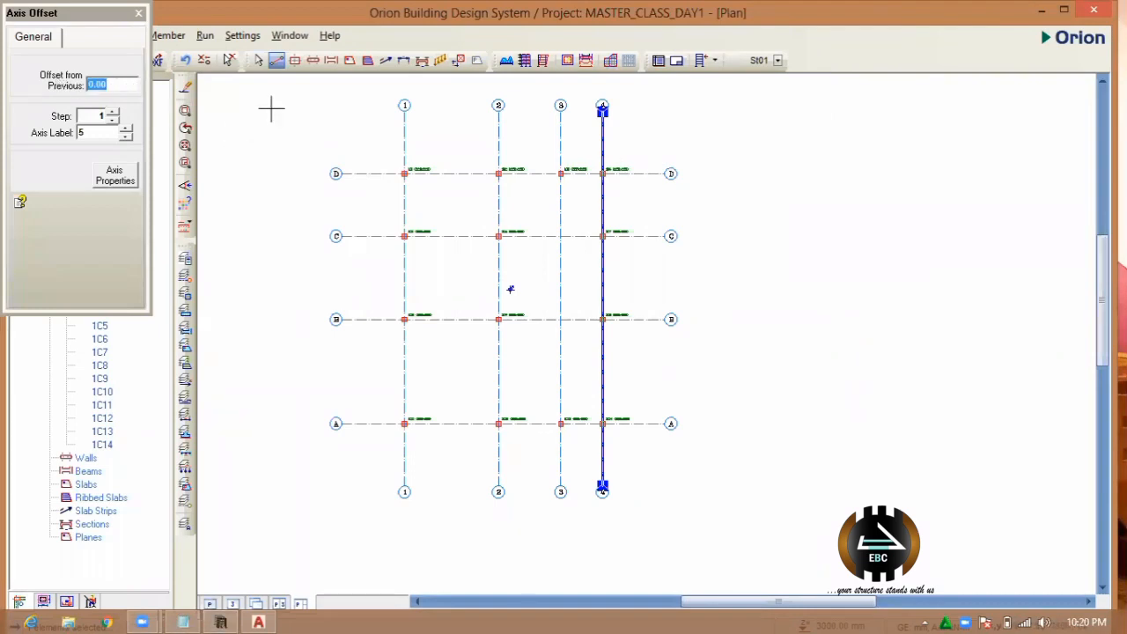
text(60)
key(Return)
text(1200)
click(602, 286)
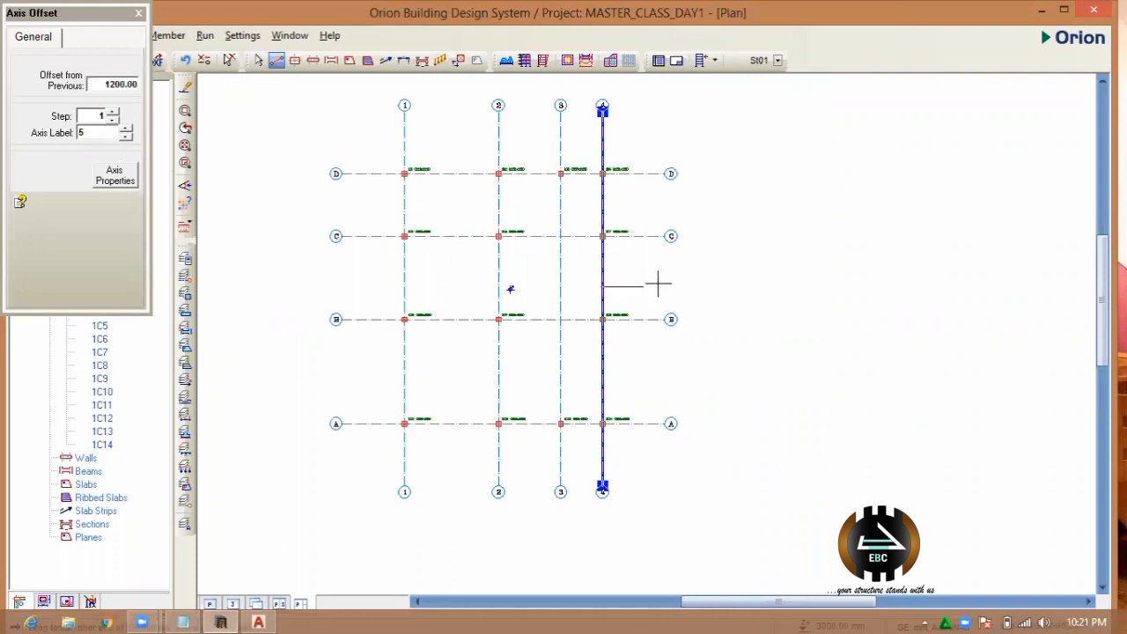
click(658, 284)
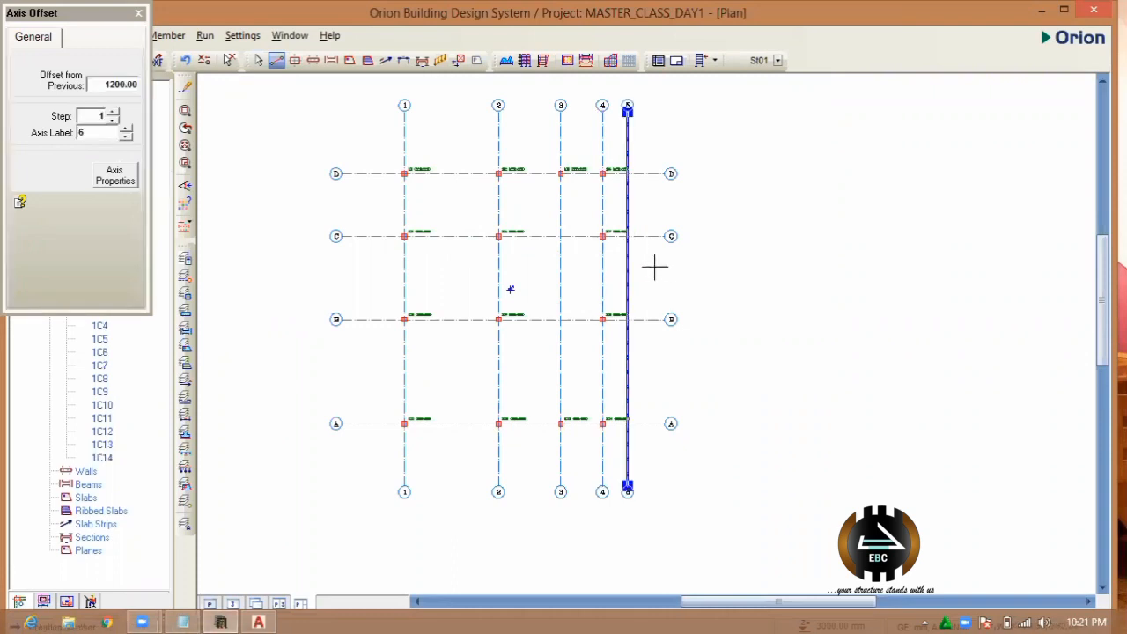
scroll(649, 266, up, 3)
scroll(597, 290, down, 2)
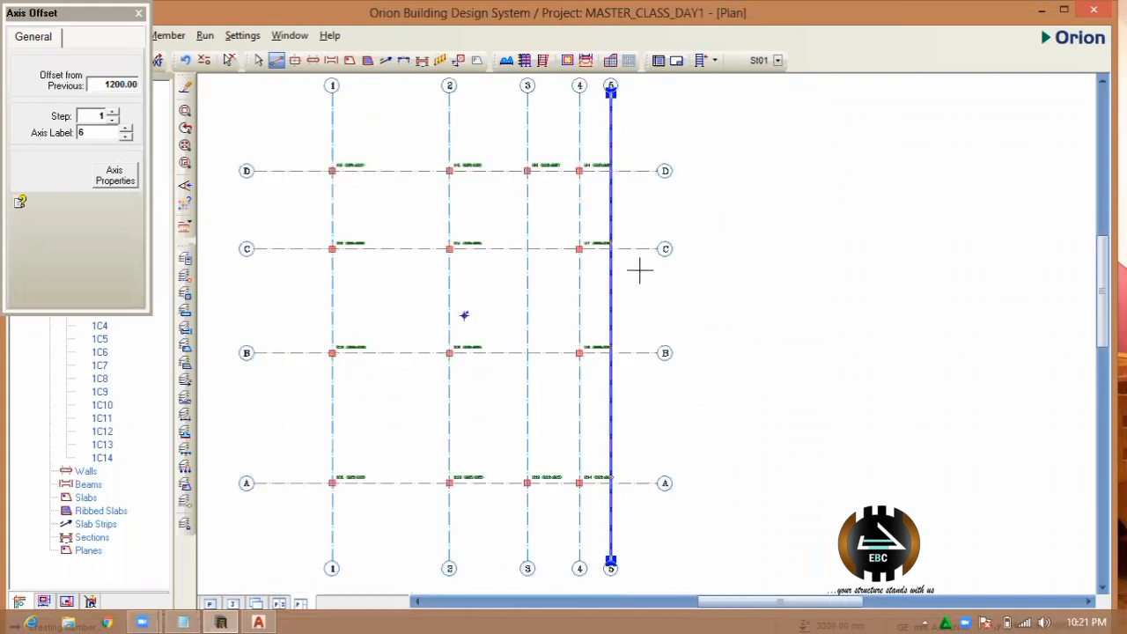
scroll(687, 273, down, 2)
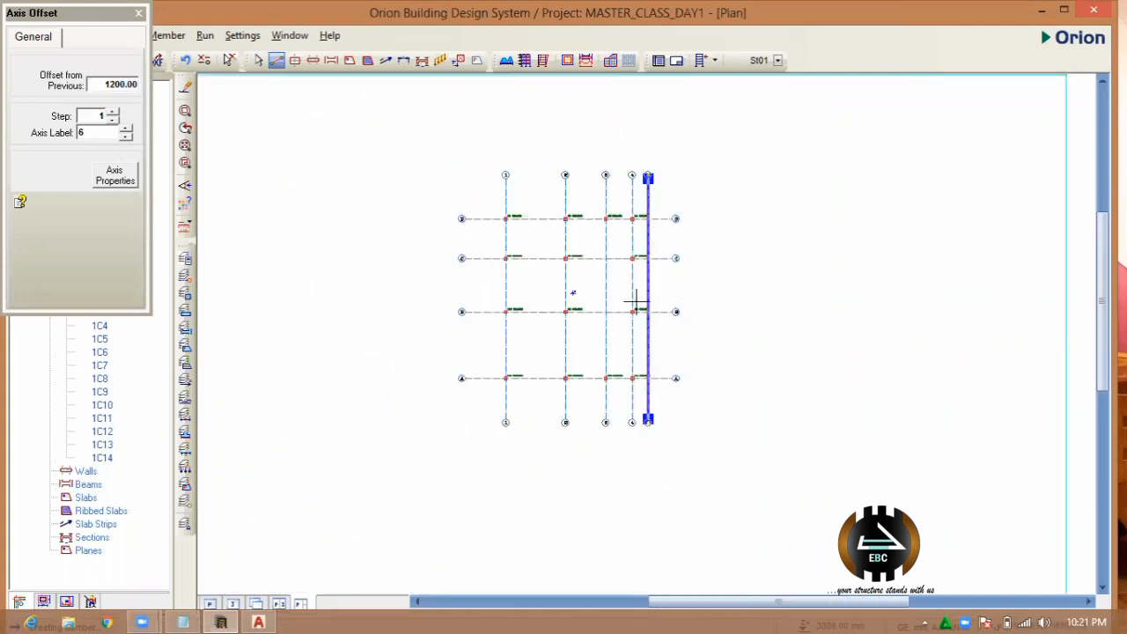
click(139, 12)
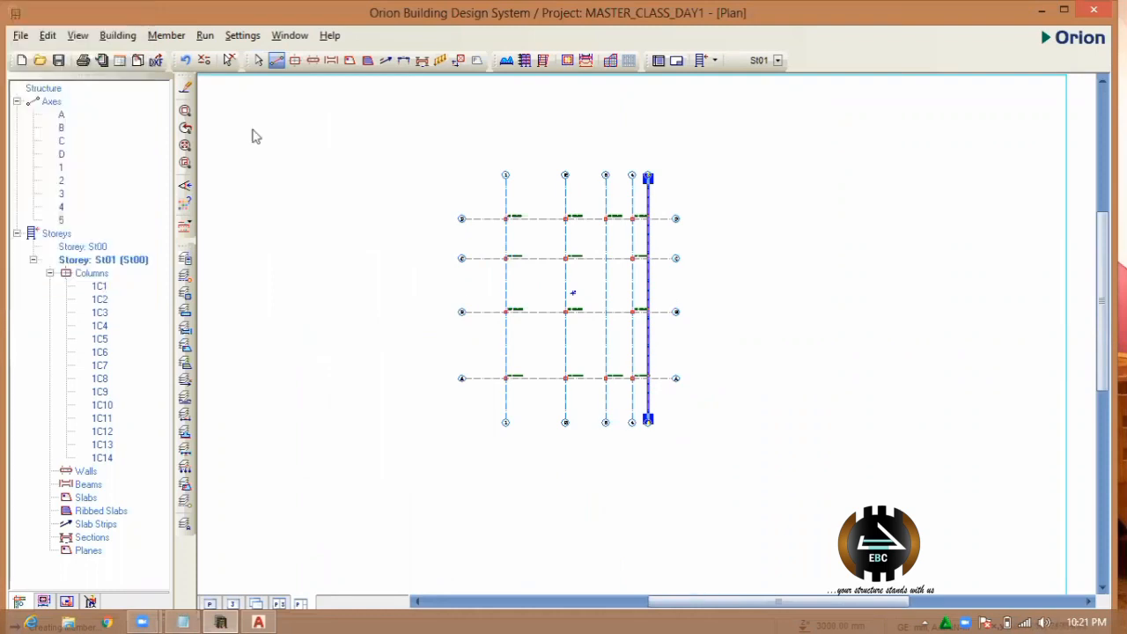
- Select axis 1 and bring up its axis editing commands
click(506, 337)
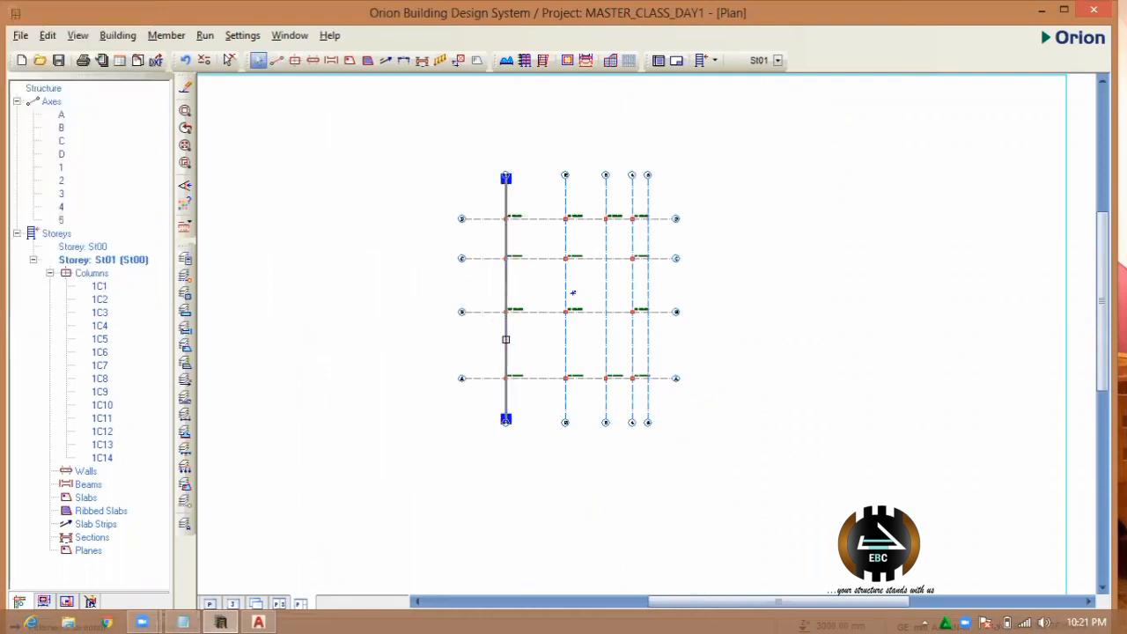
right_click(507, 338)
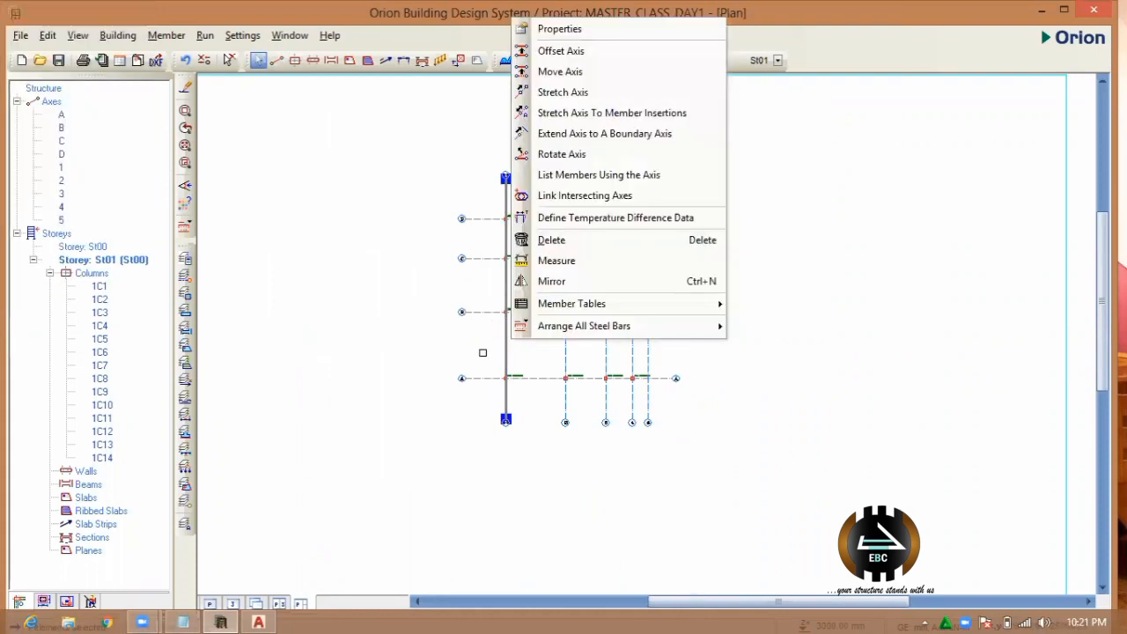
- Offset axis 1 by 1200 mm to its left, away from axis 2, with the axis label 1a
click(587, 55)
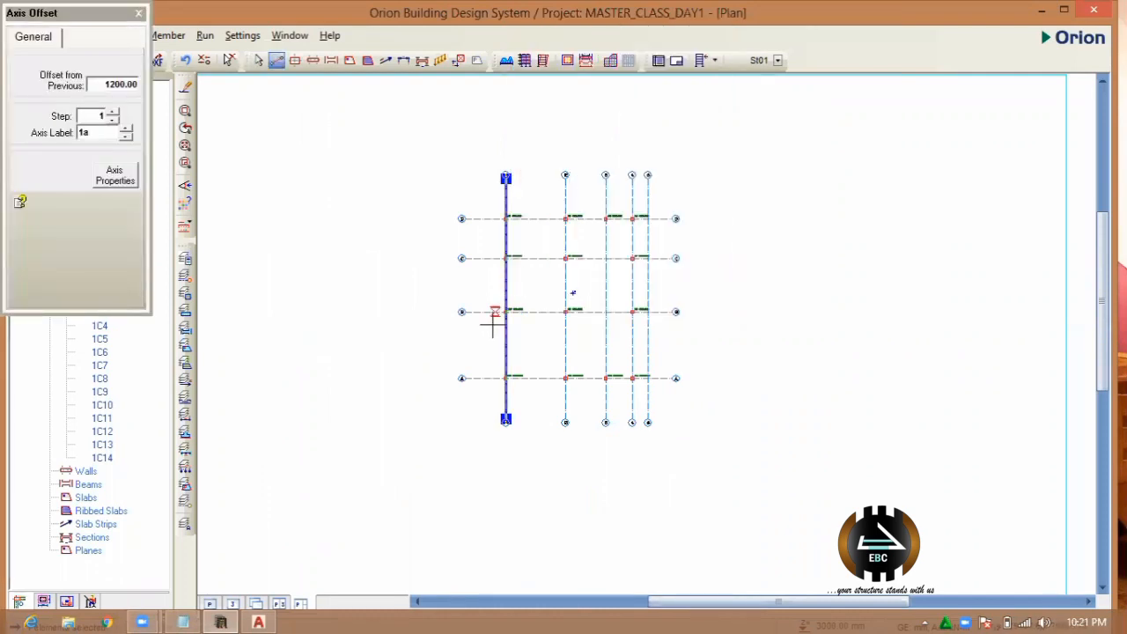
scroll(502, 321, up, 3)
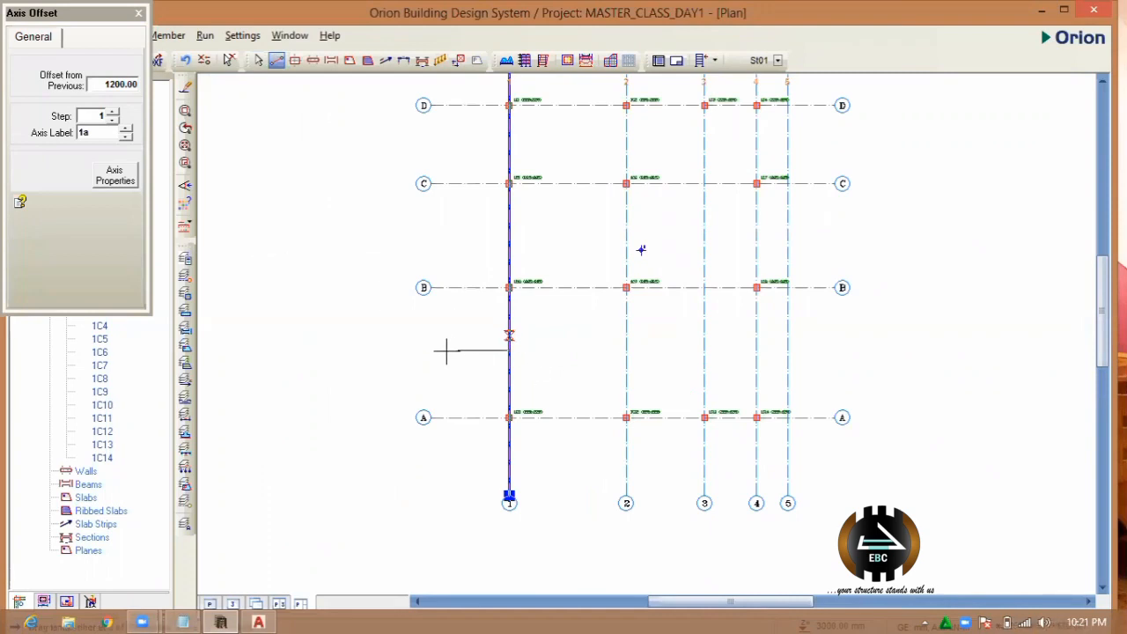
click(446, 350)
scroll(407, 332, down, 1)
scroll(407, 331, down, 2)
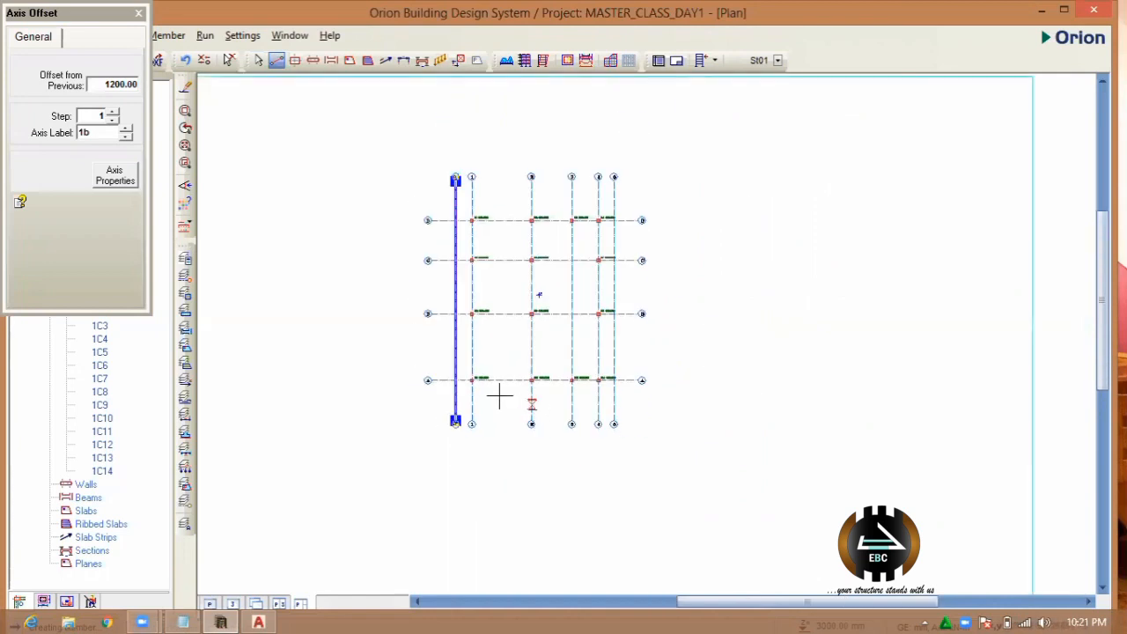
scroll(495, 225, up, 1)
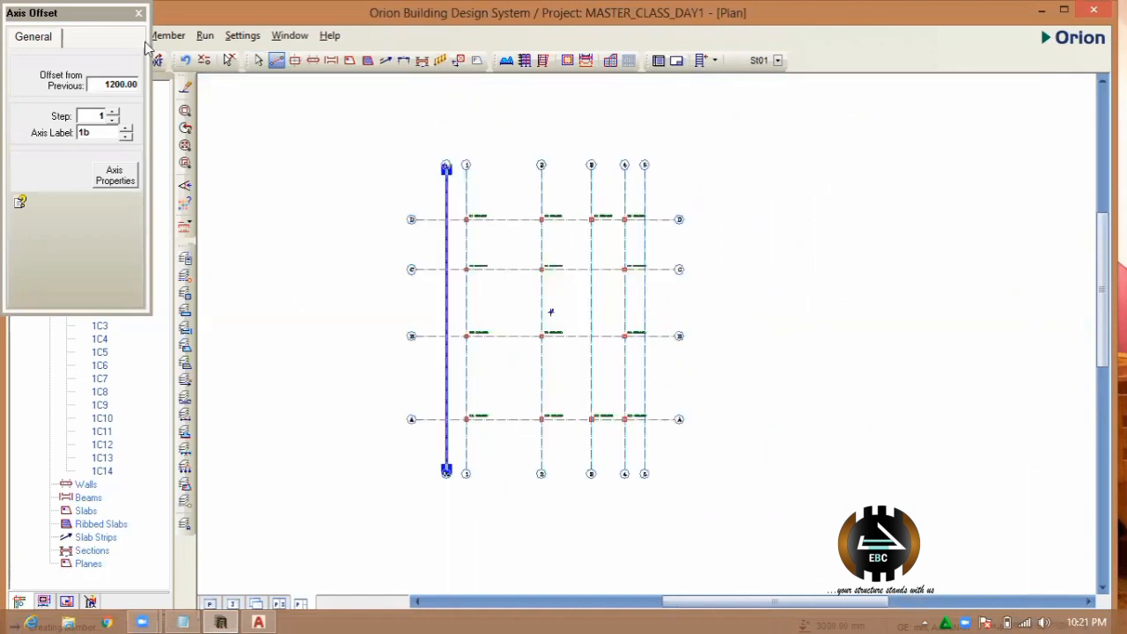
click(138, 13)
- Move axis 1a farther left of axis 1 using a 1200 mm move offset distance
scroll(513, 319, up, 2)
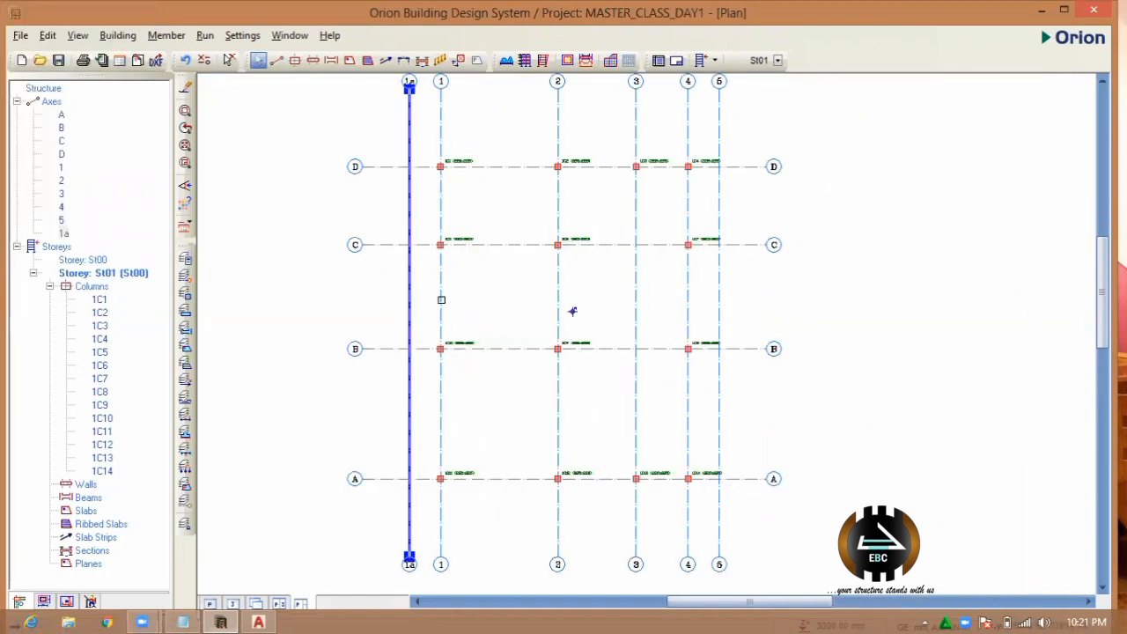
scroll(441, 300, down, 3)
scroll(428, 395, up, 2)
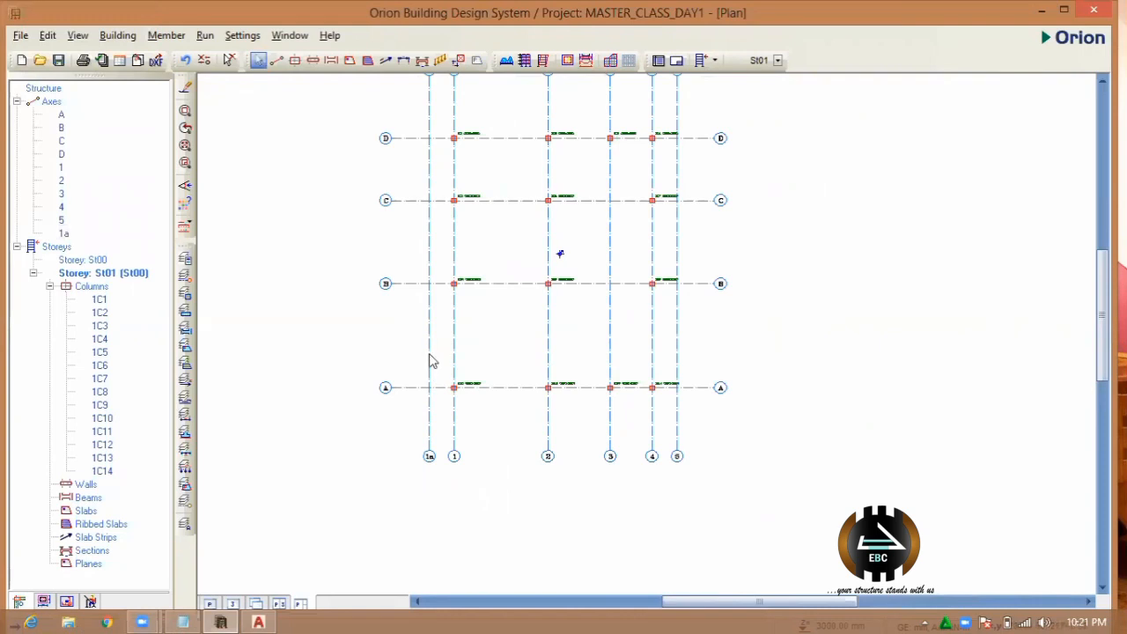
click(425, 352)
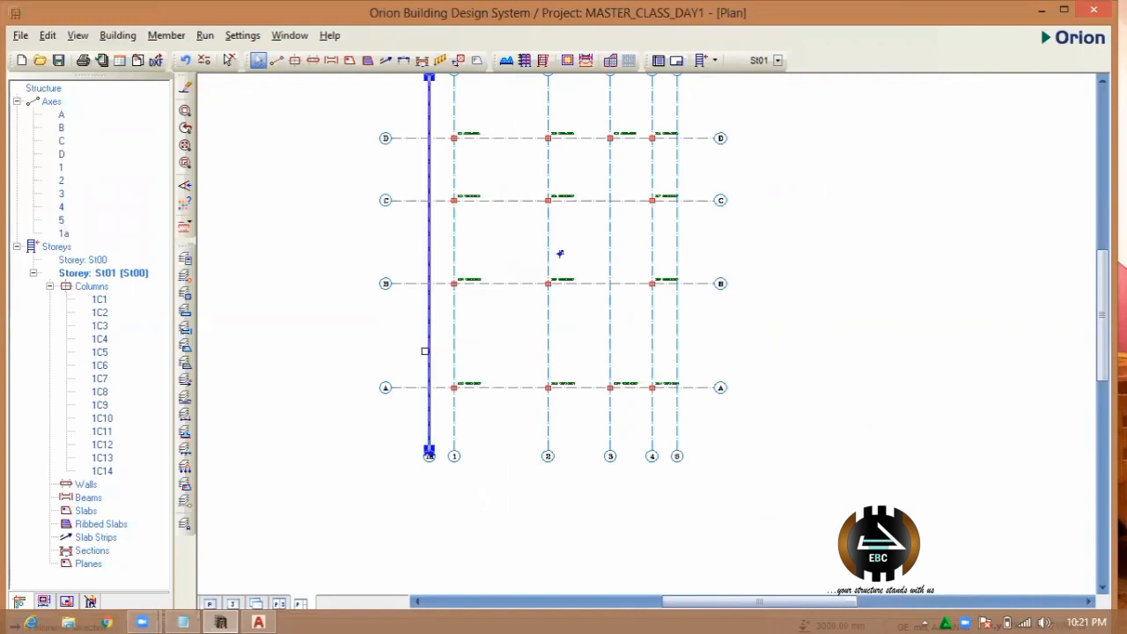
right_click(425, 351)
click(509, 84)
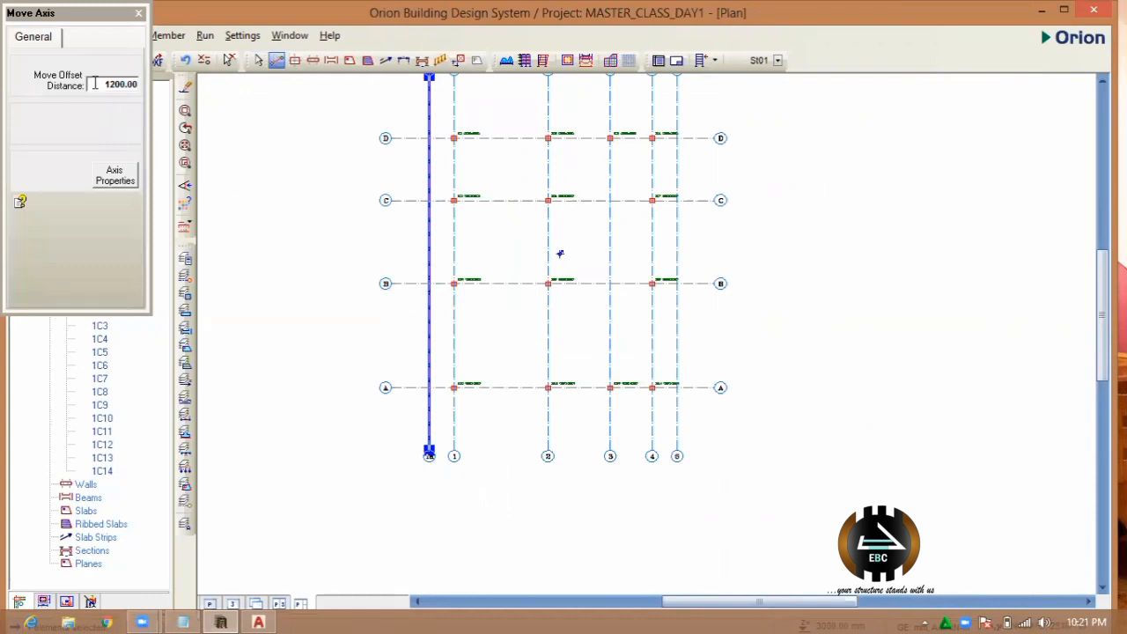
double_click(96, 84)
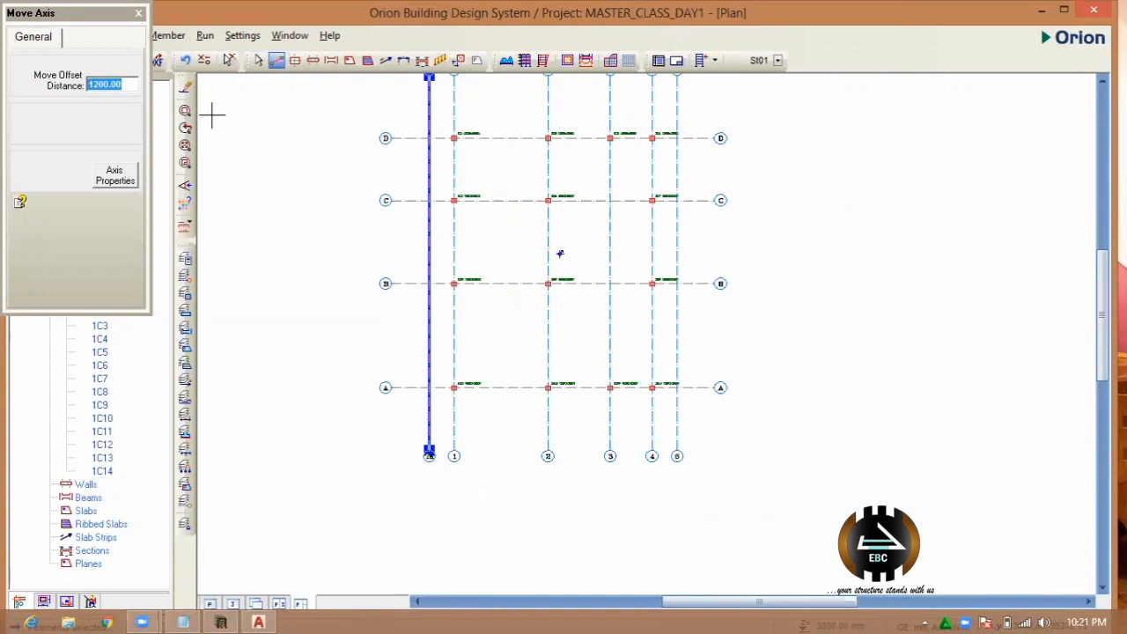
click(428, 304)
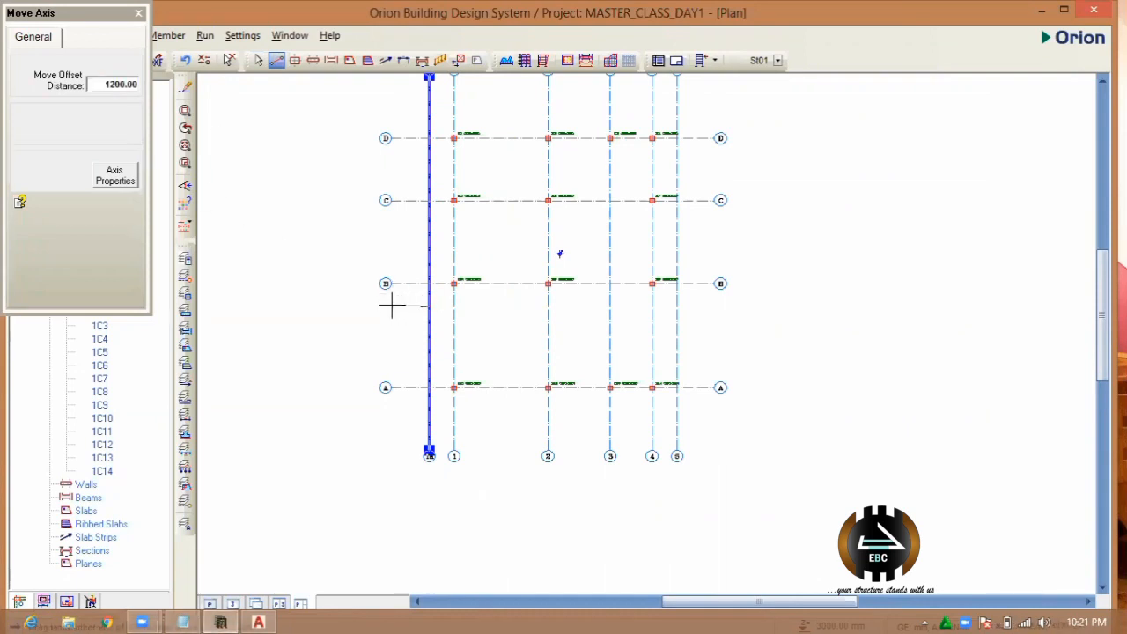
click(382, 305)
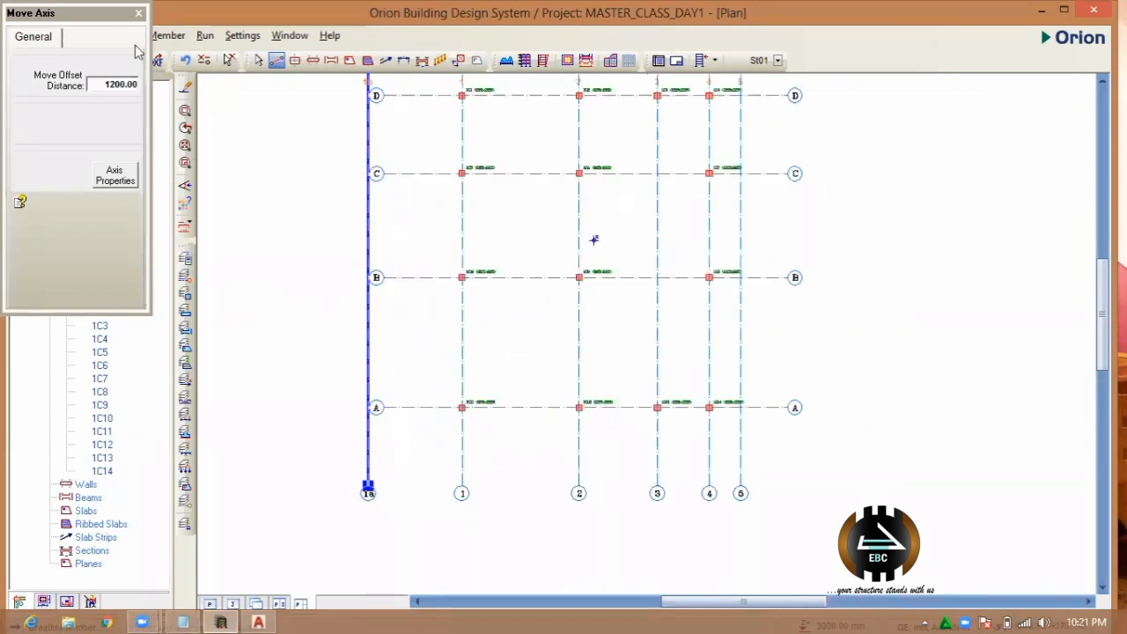
click(137, 15)
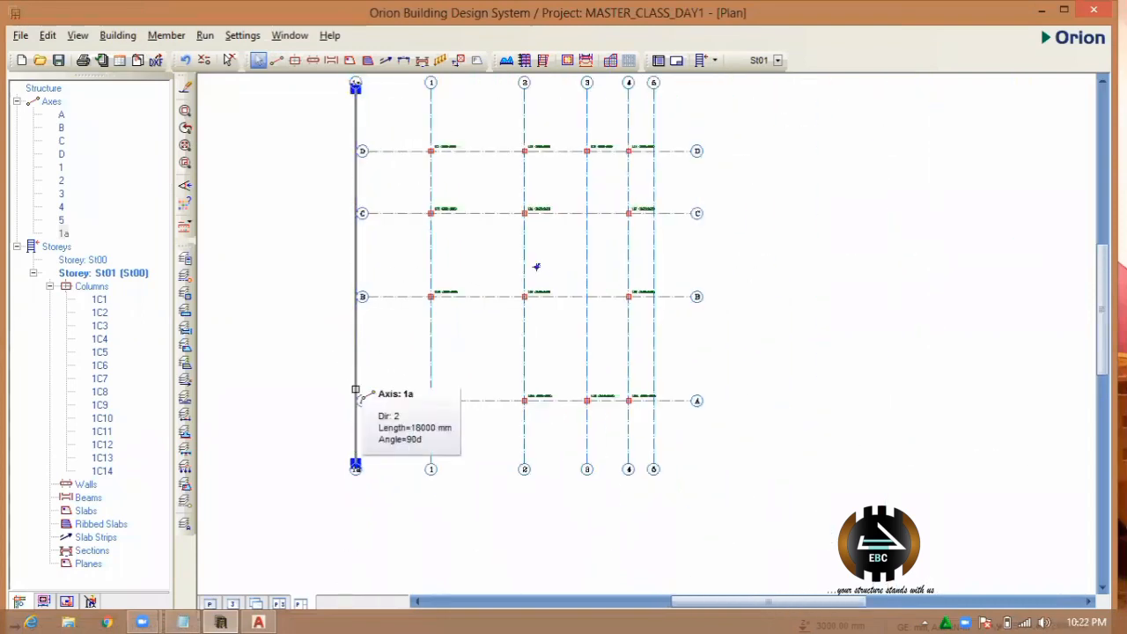
- Stretch the left end of horizontal axis A horizontally outward so it extends well beyond axis 1a
scroll(378, 409, up, 1)
scroll(460, 406, down, 3)
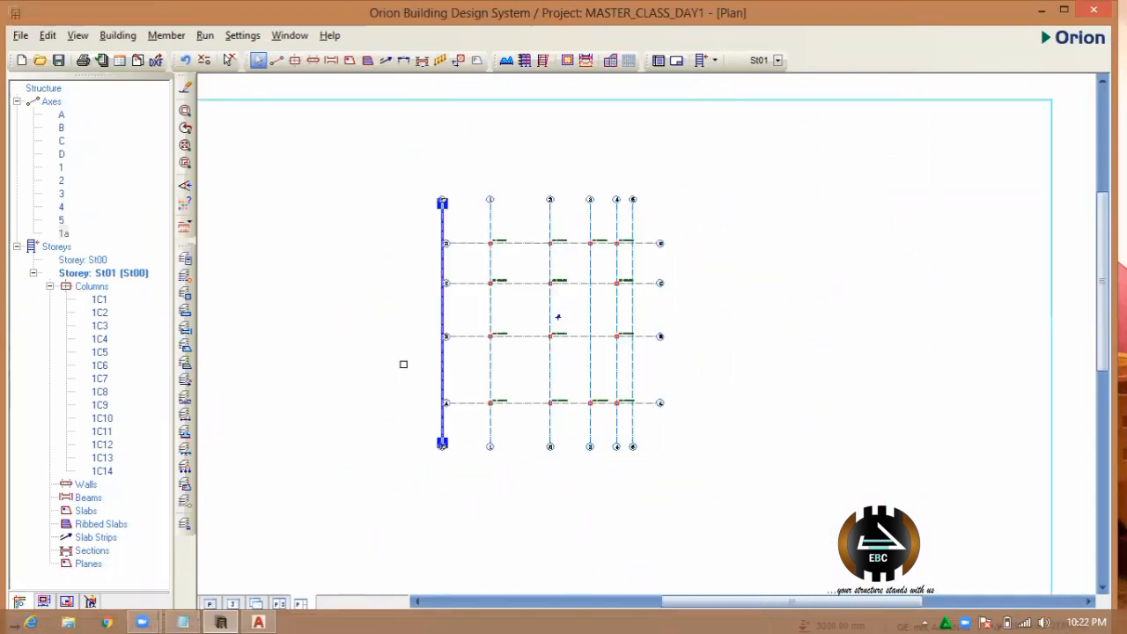
click(486, 391)
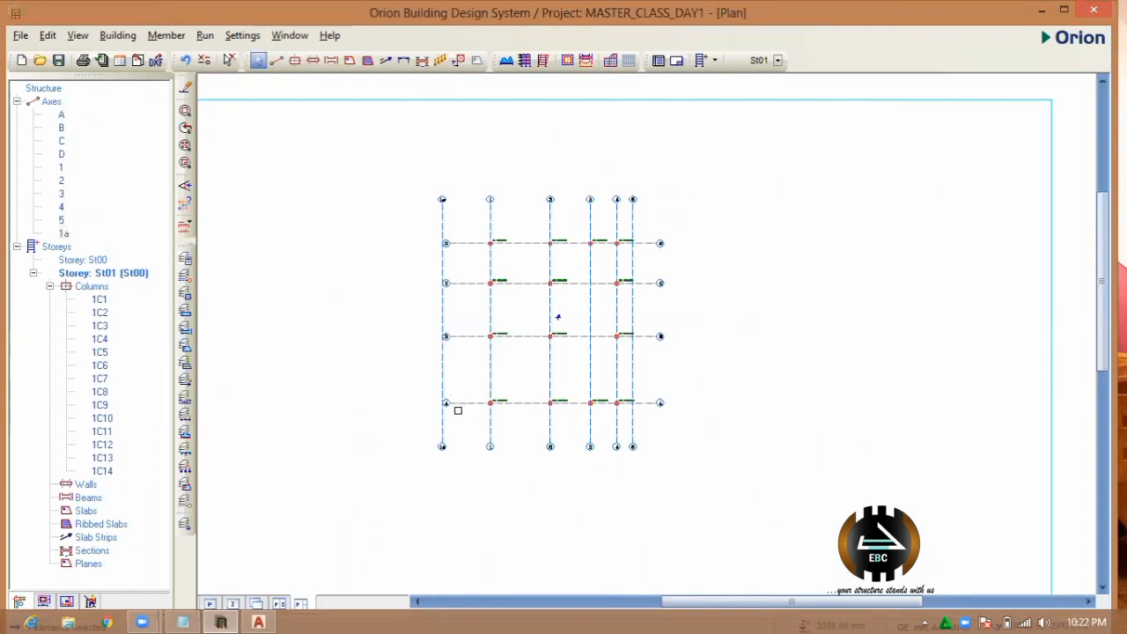
scroll(458, 410, up, 1)
click(457, 401)
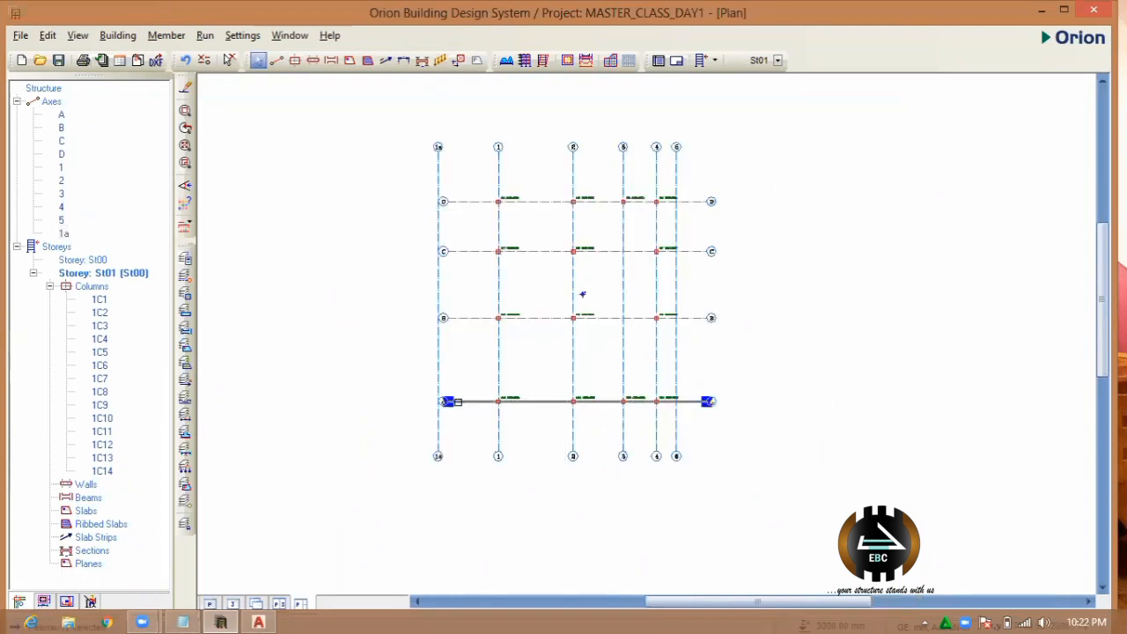
right_click(582, 295)
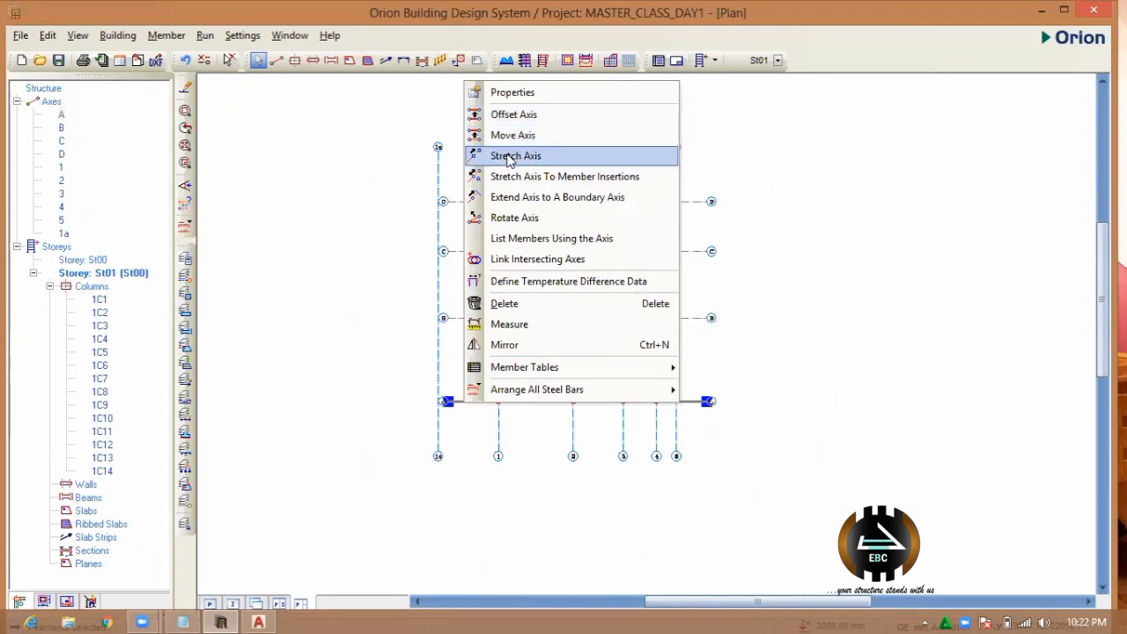
click(511, 156)
click(440, 402)
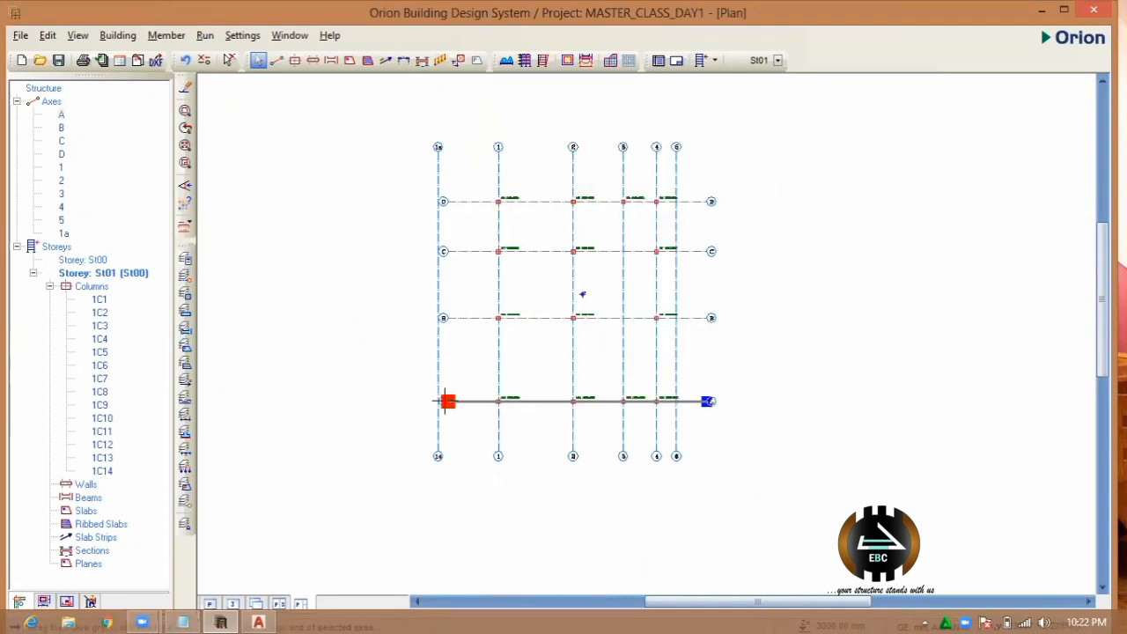
click(315, 401)
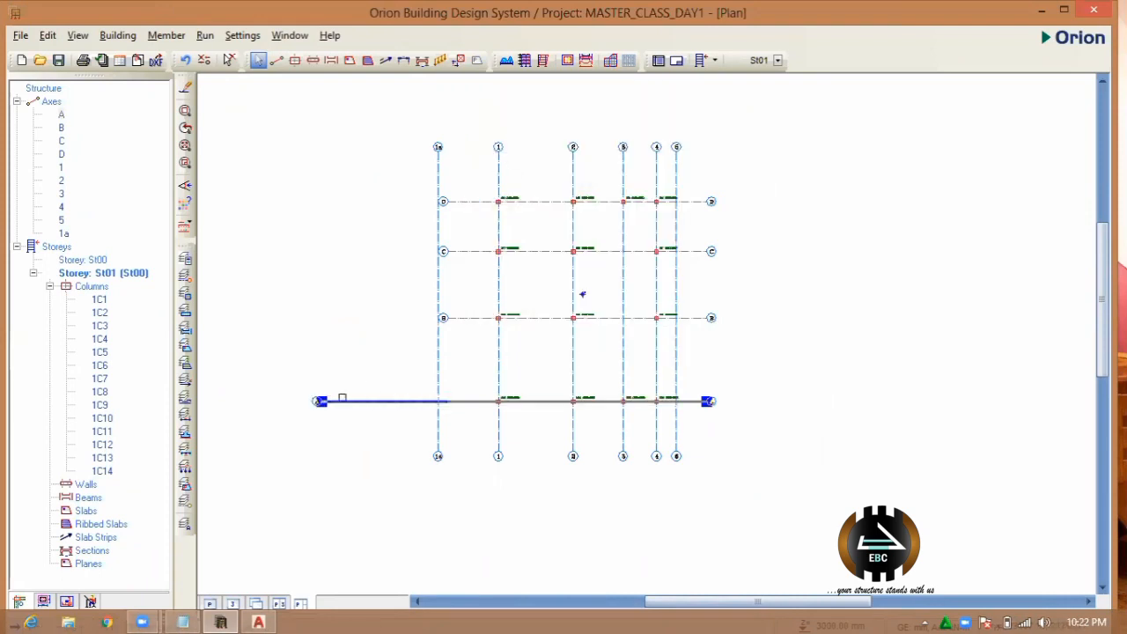
- Stretch the left end of horizontal axis B outward past axis 1a, ending slightly short of axis A's left end
click(459, 317)
right_click(582, 294)
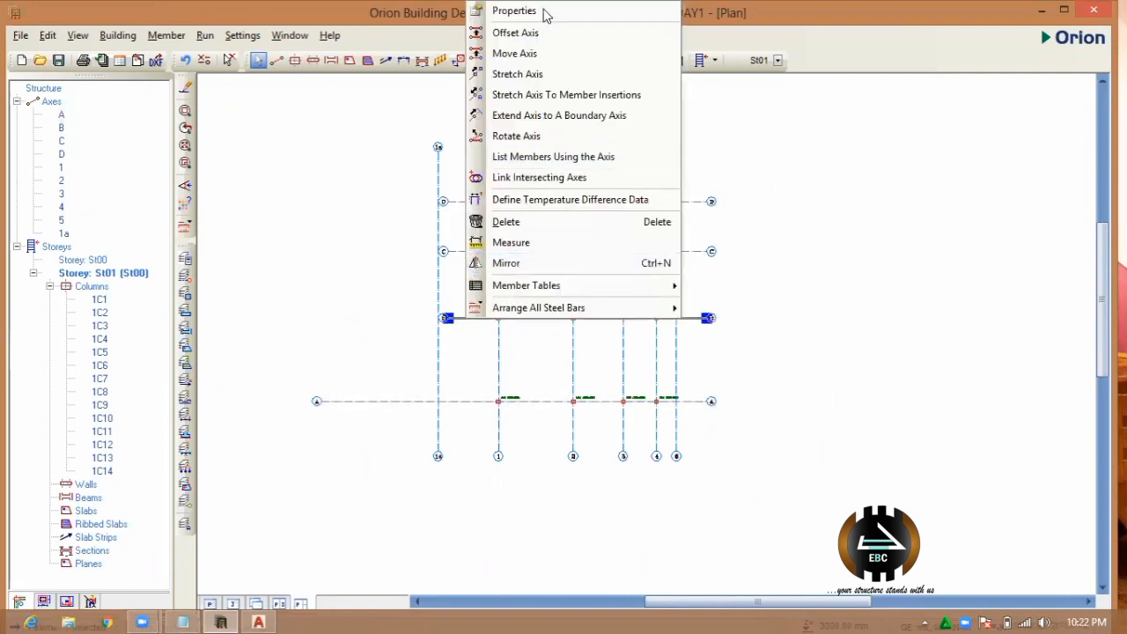
click(526, 74)
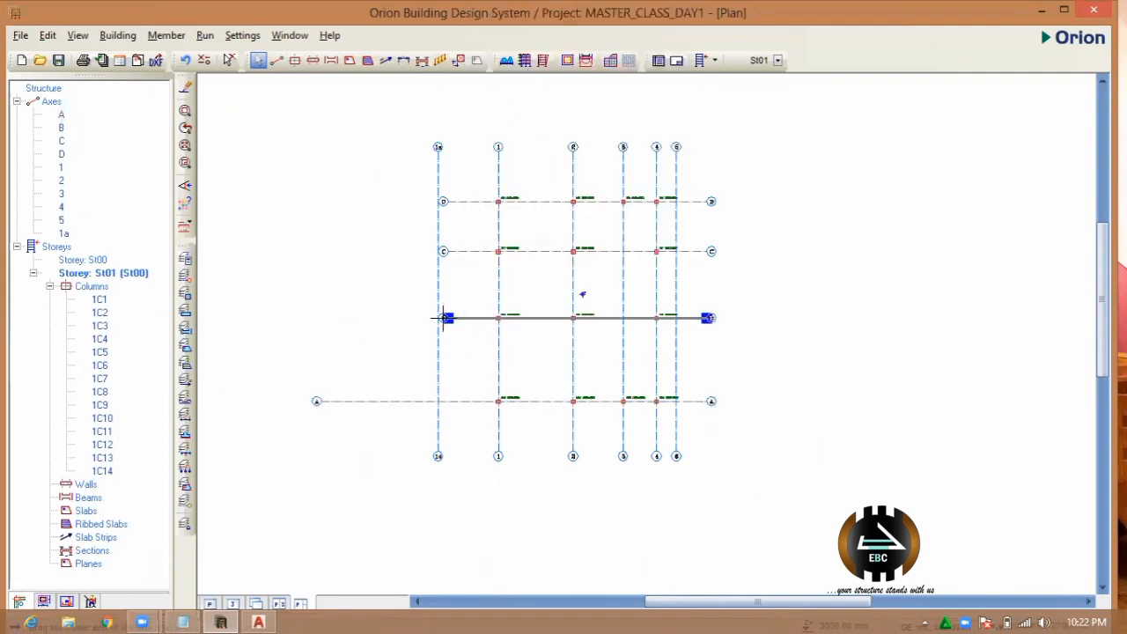
click(445, 318)
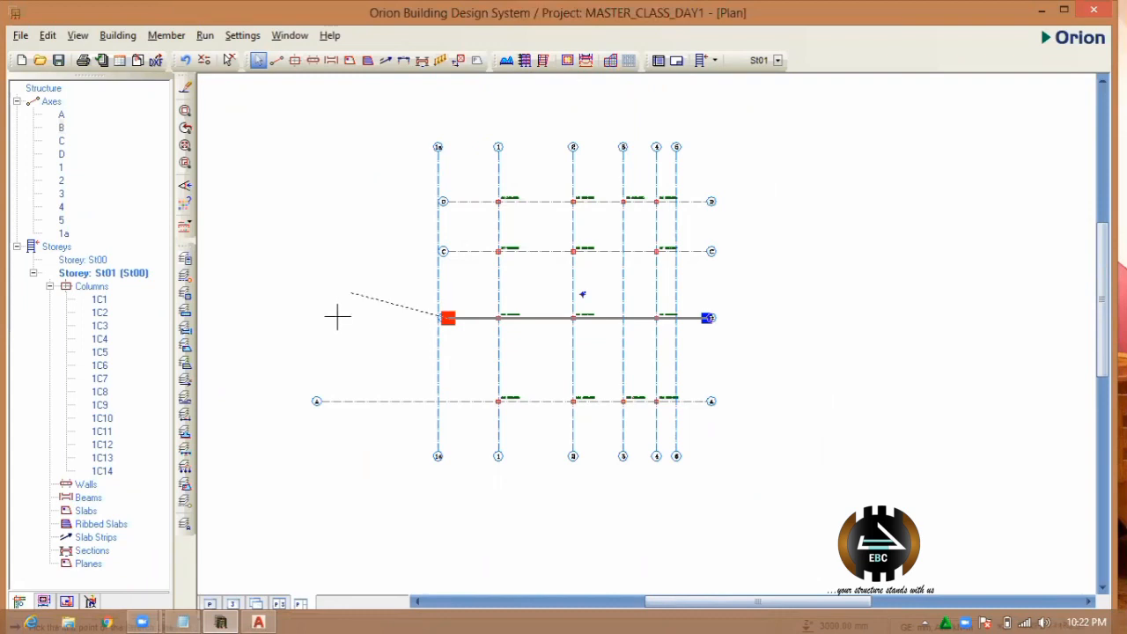
click(337, 318)
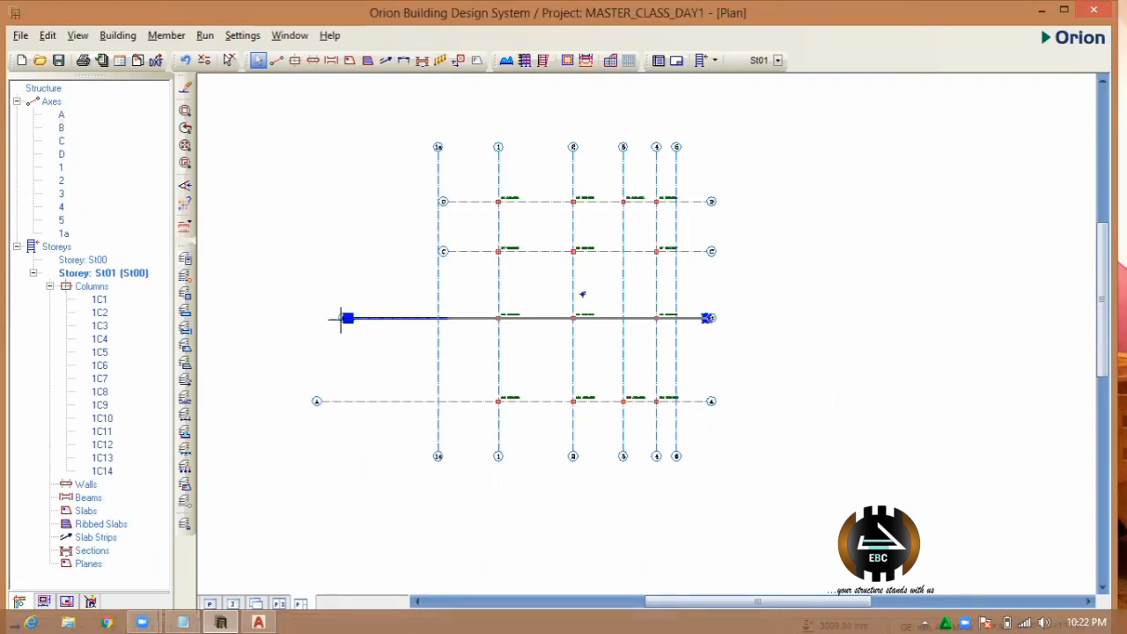
- Stretch the left end of horizontal axis C past axis 1a, in line with the left end of axis B
click(475, 251)
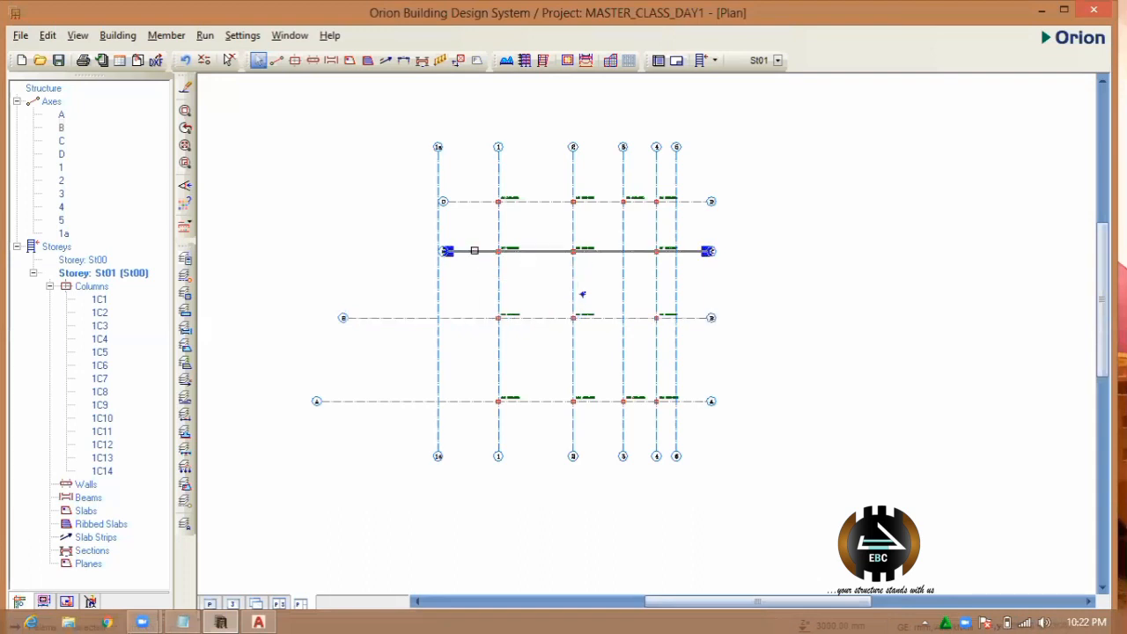
right_click(475, 251)
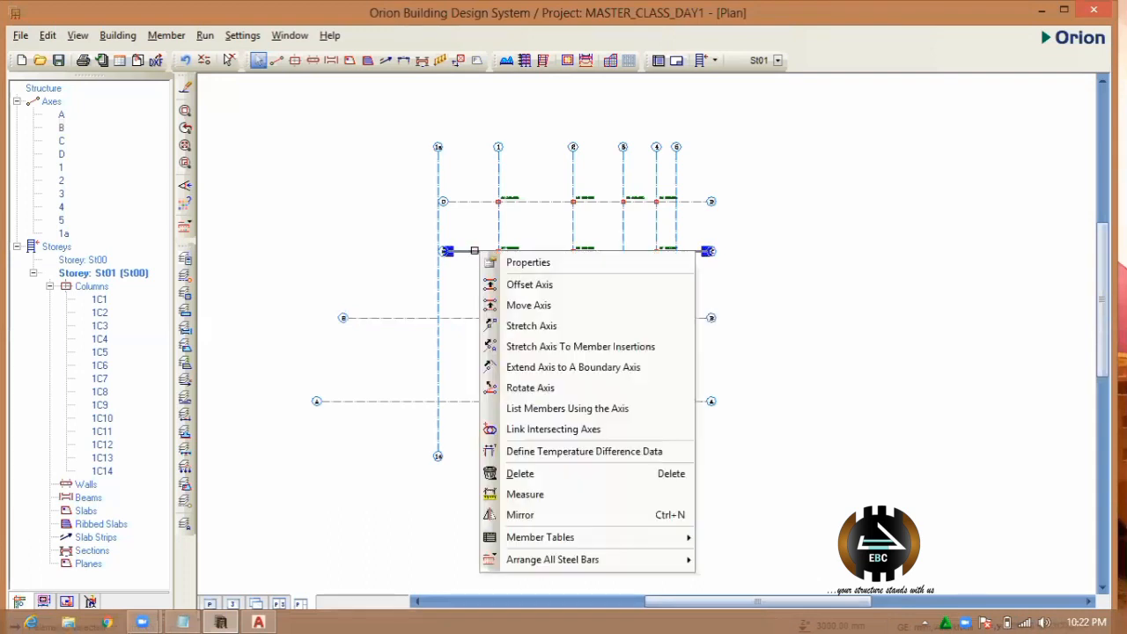
click(541, 326)
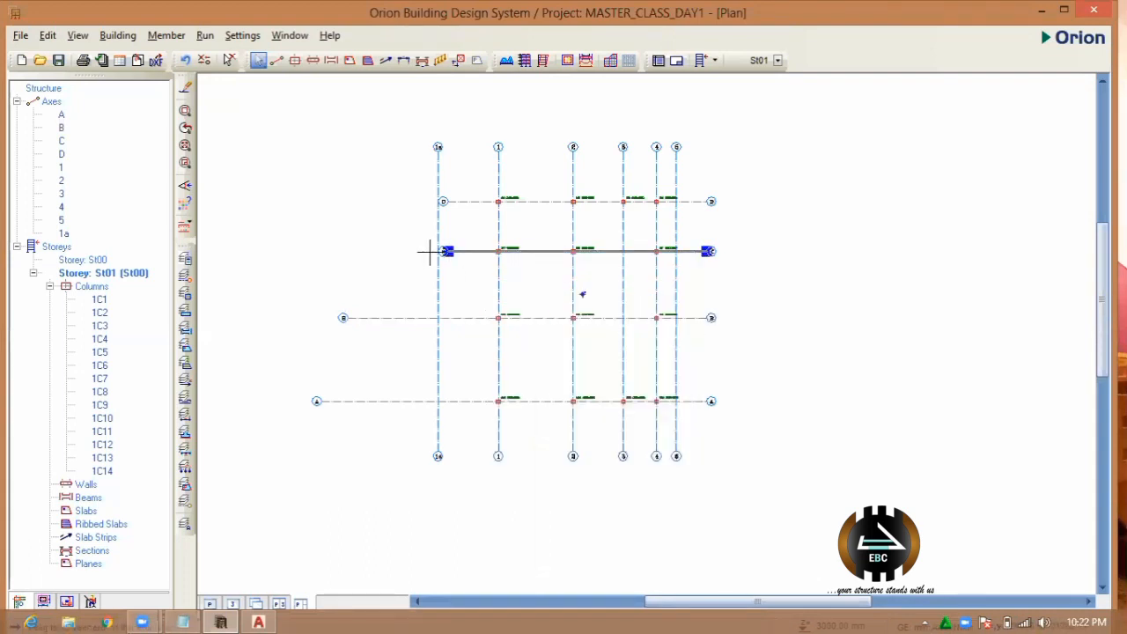
click(337, 251)
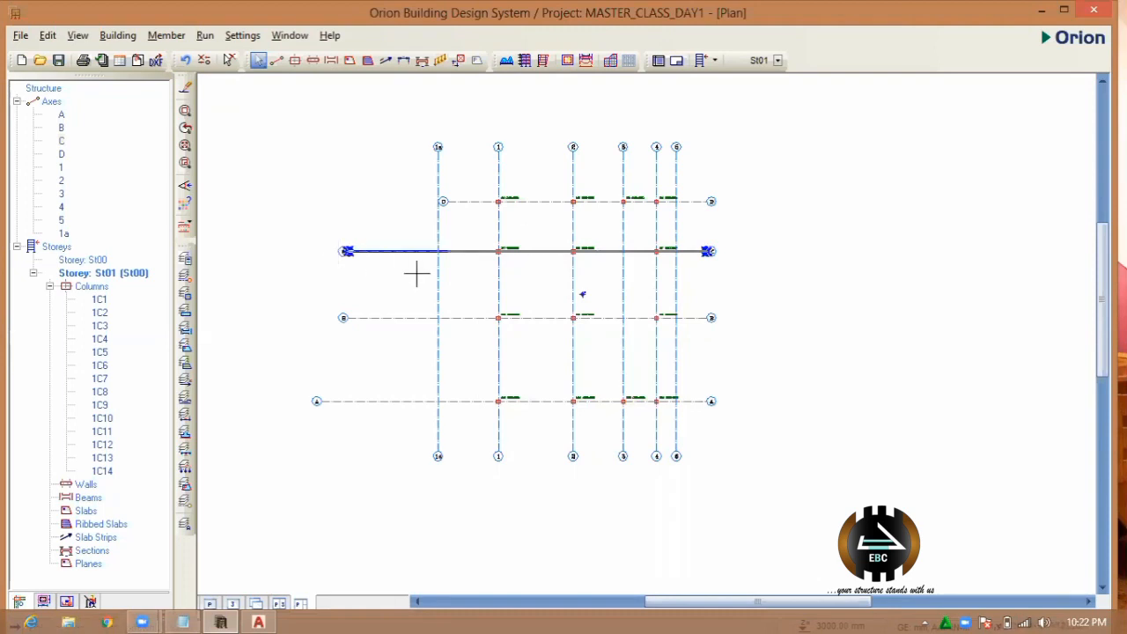
scroll(470, 259, up, 2)
key(Escape)
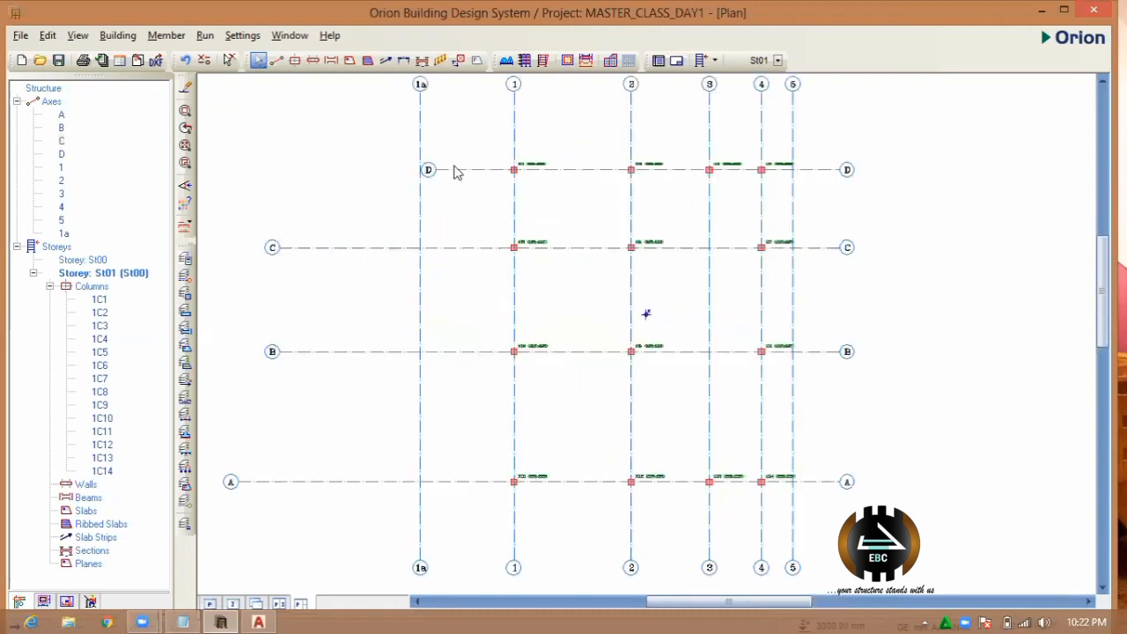
- Stretch axis D to its member insertions with an axis extension length of 2000, applied to the selected axis only
click(452, 169)
right_click(454, 170)
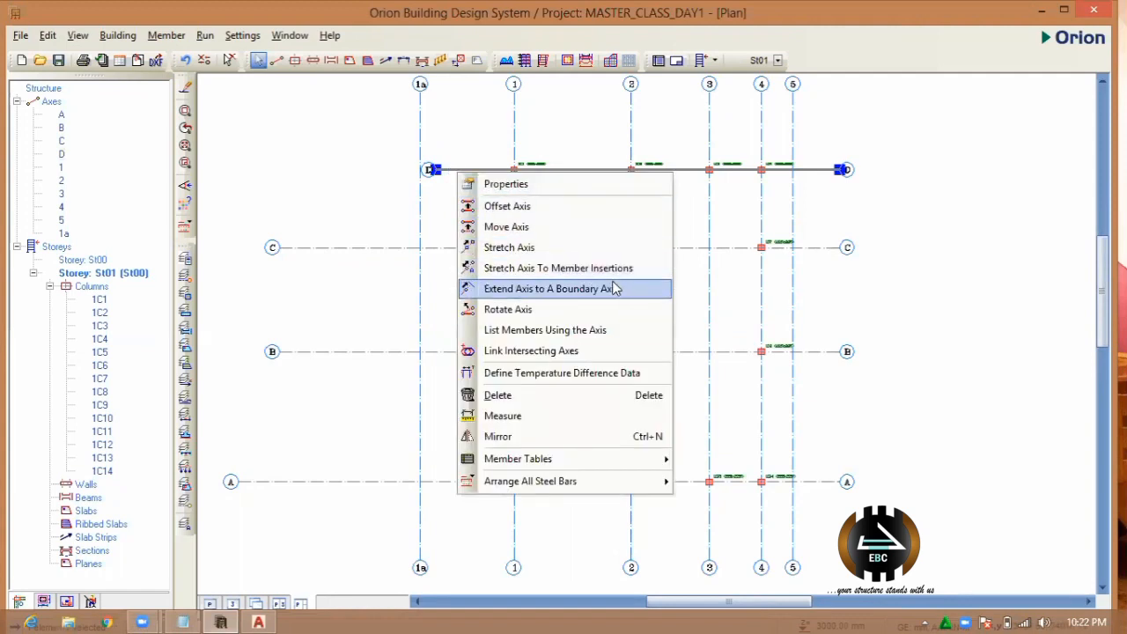
click(512, 269)
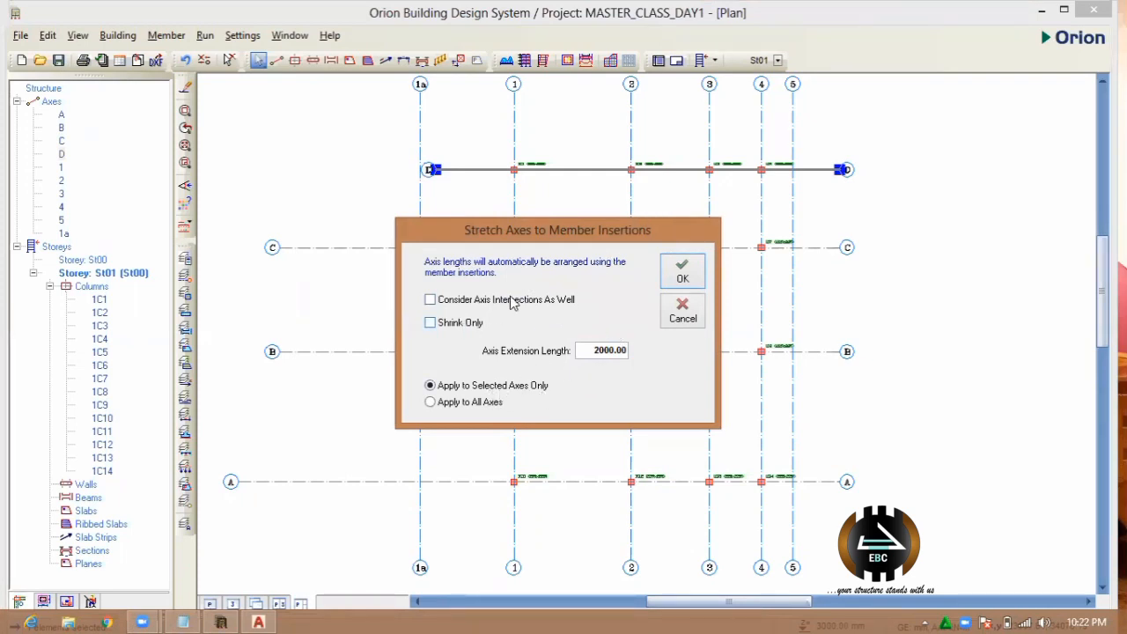
click(680, 272)
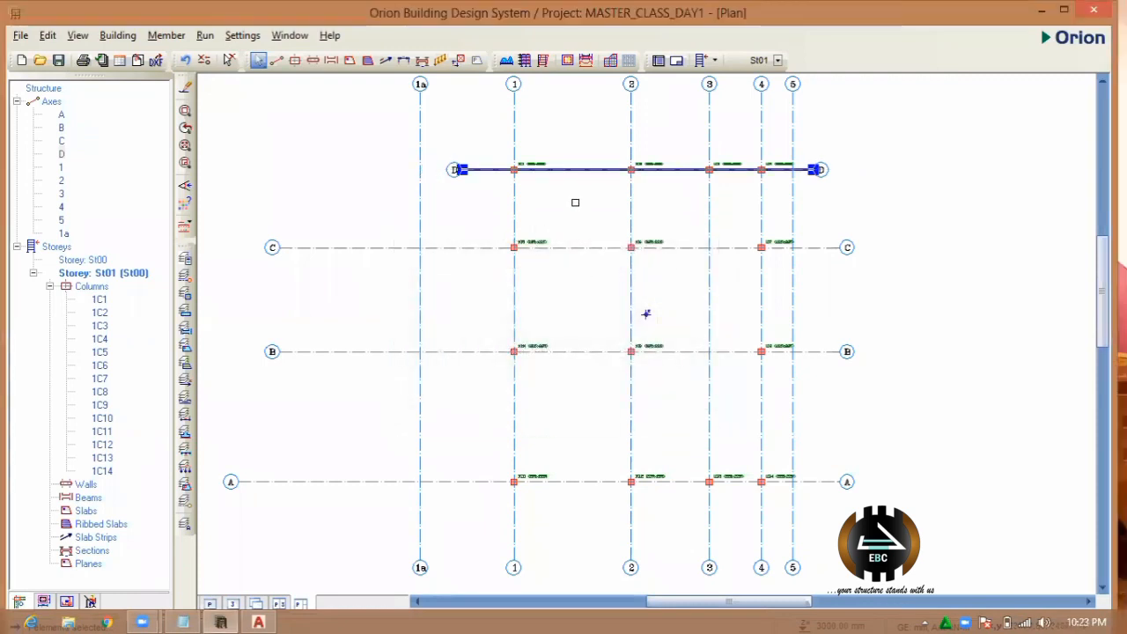
- Shorten axis C so that its left end stops just to the right of axis 1a
scroll(435, 163, up, 1)
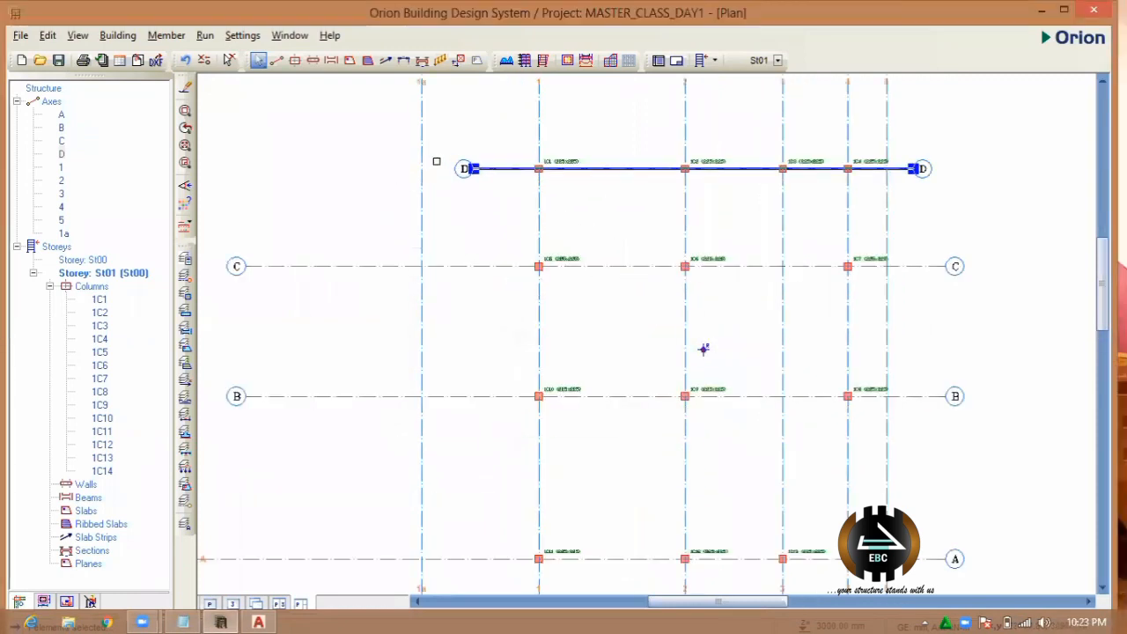
scroll(426, 237, down, 1)
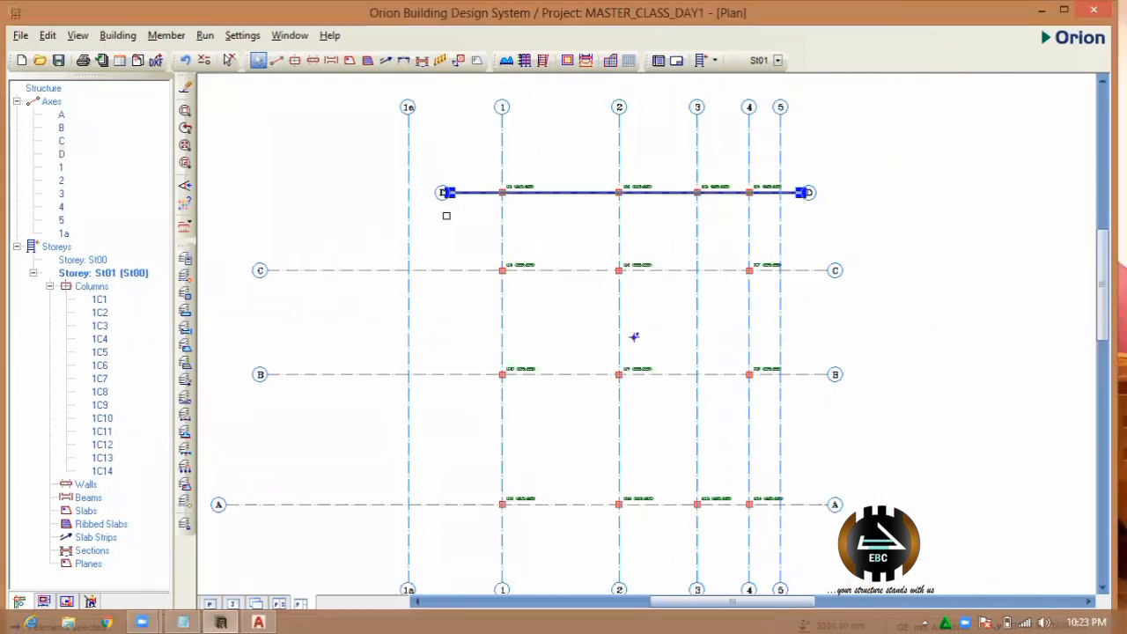
click(806, 269)
key(Escape)
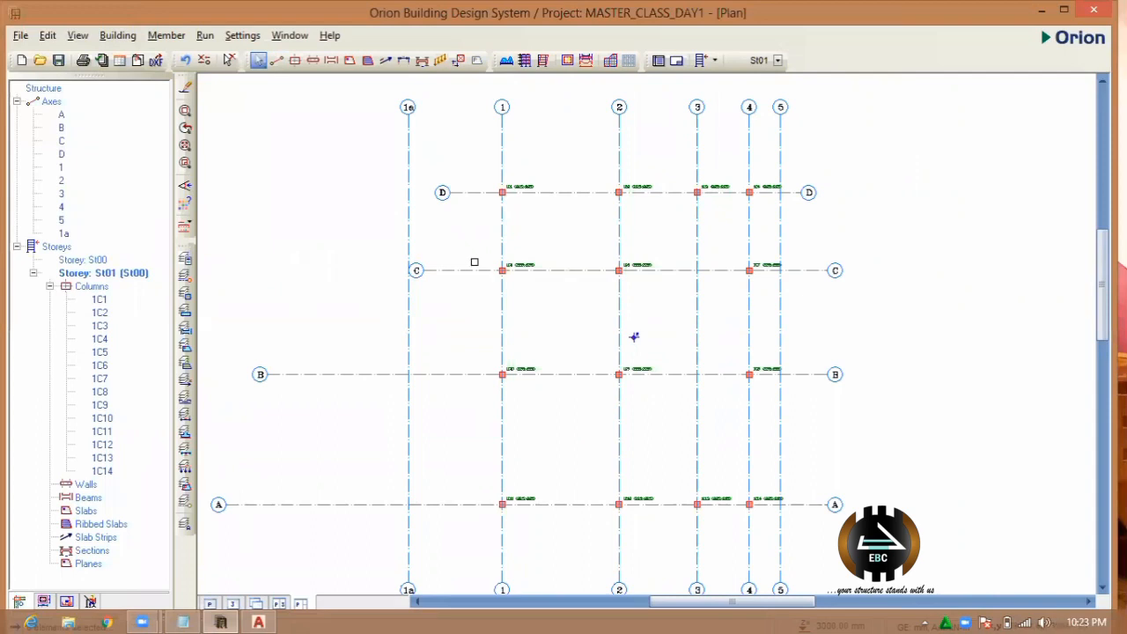
scroll(516, 256, down, 1)
scroll(516, 260, up, 1)
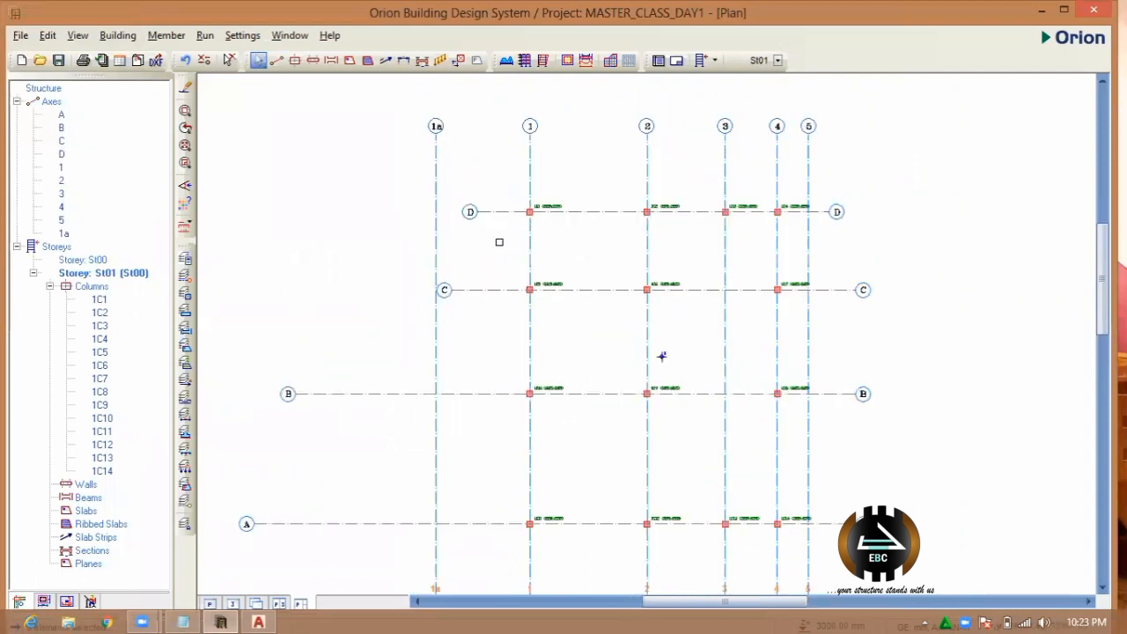
click(489, 213)
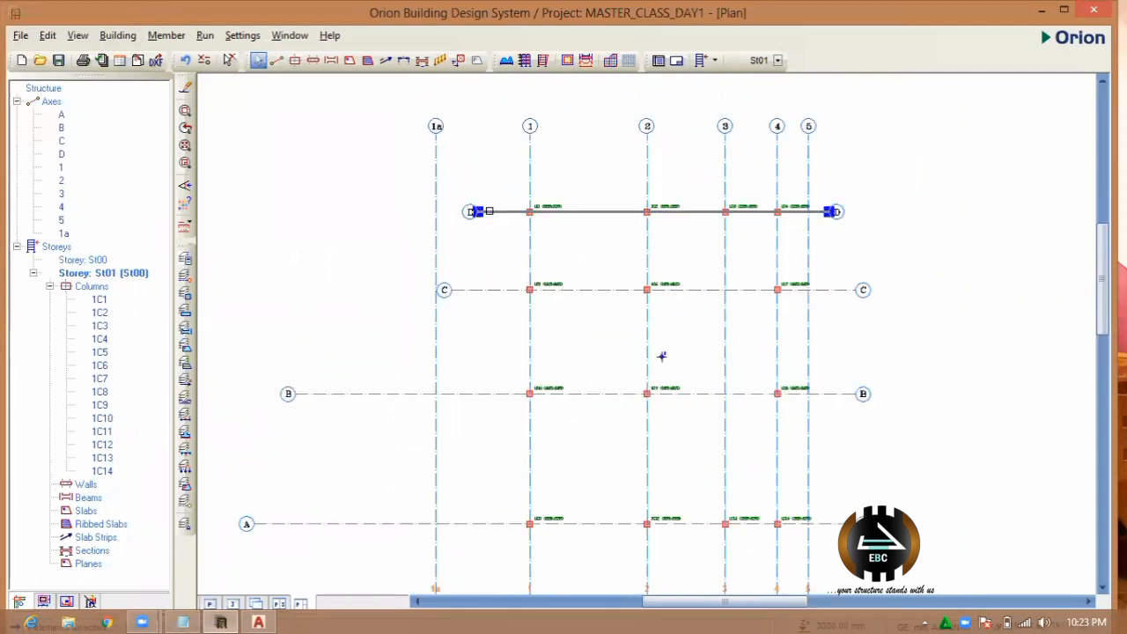
right_click(490, 212)
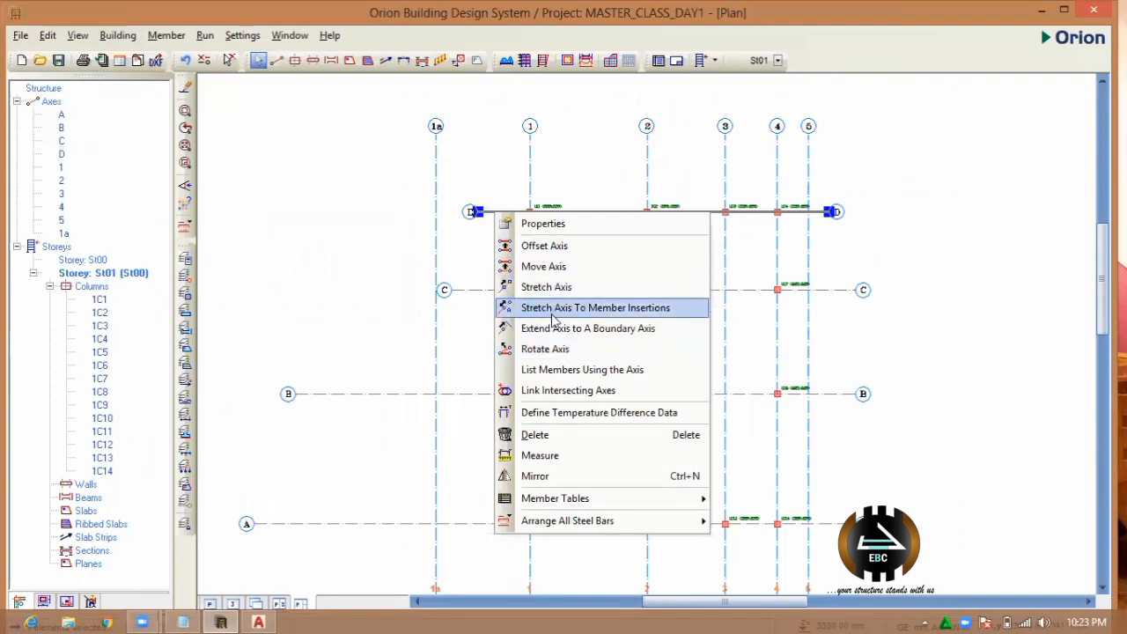
click(381, 280)
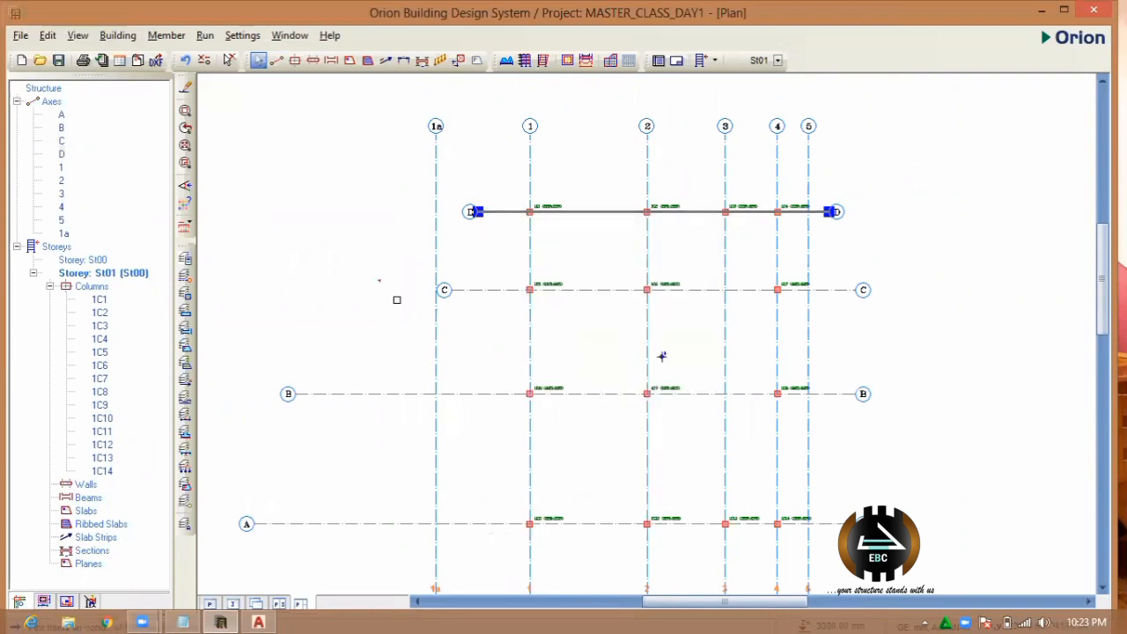
- Stretch the left end of horizontal axis C outward past axis 1a, close to the left end of axis B
click(662, 356)
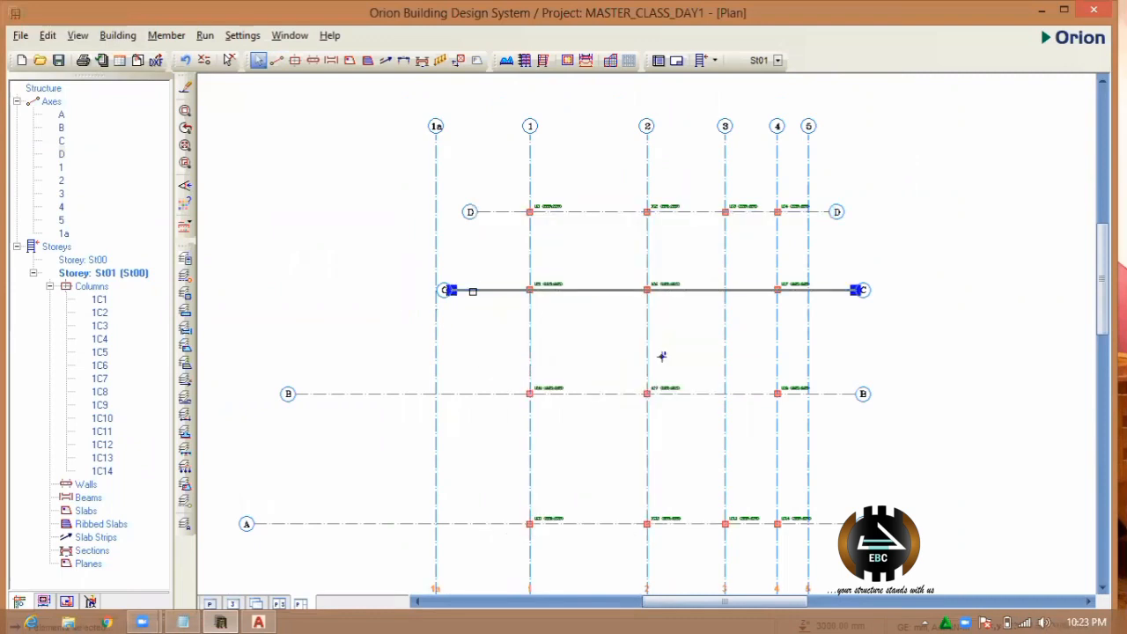
right_click(480, 292)
click(529, 365)
click(449, 290)
click(317, 288)
- Stretch the left end of horizontal axis D outward past axis 1a, ending near the left end of axis A
scroll(362, 308, down, 2)
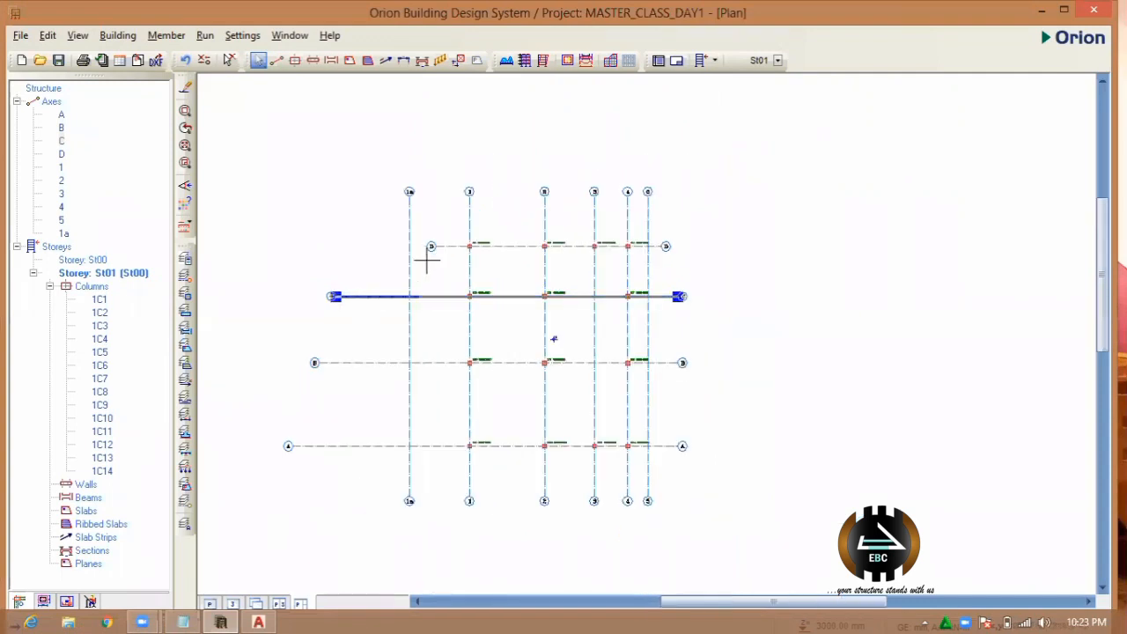
right_click(444, 247)
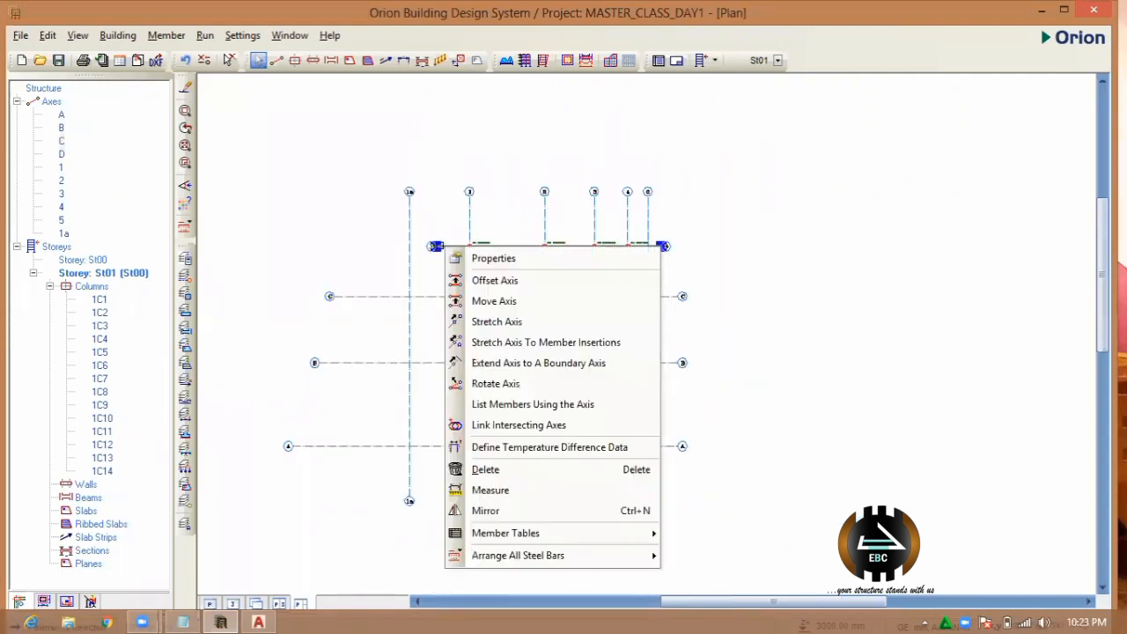
click(497, 322)
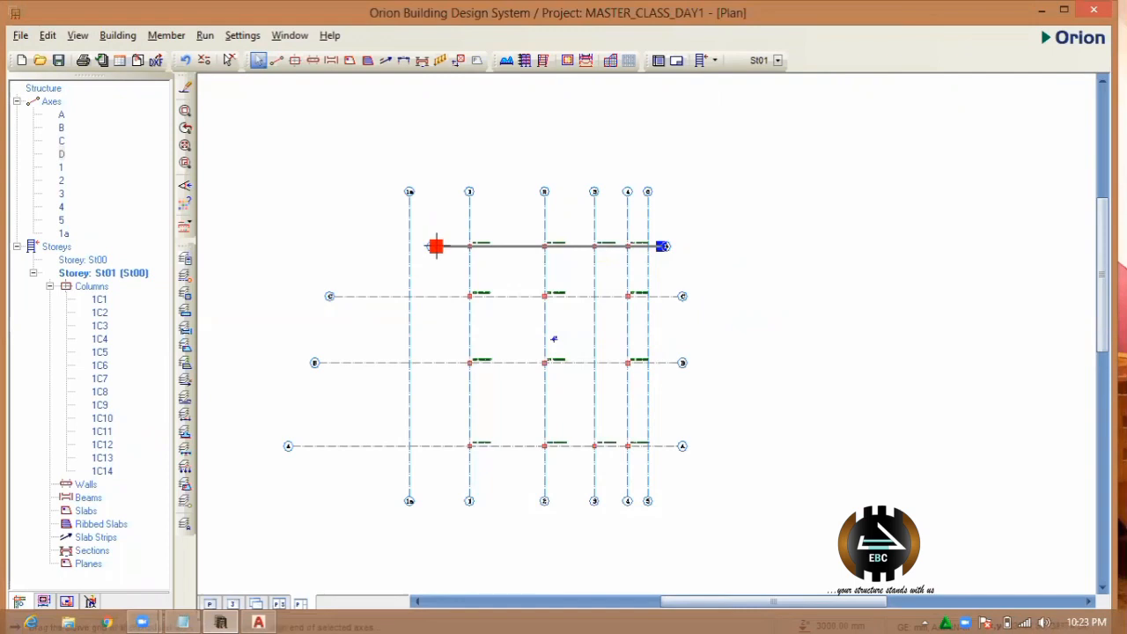
click(300, 247)
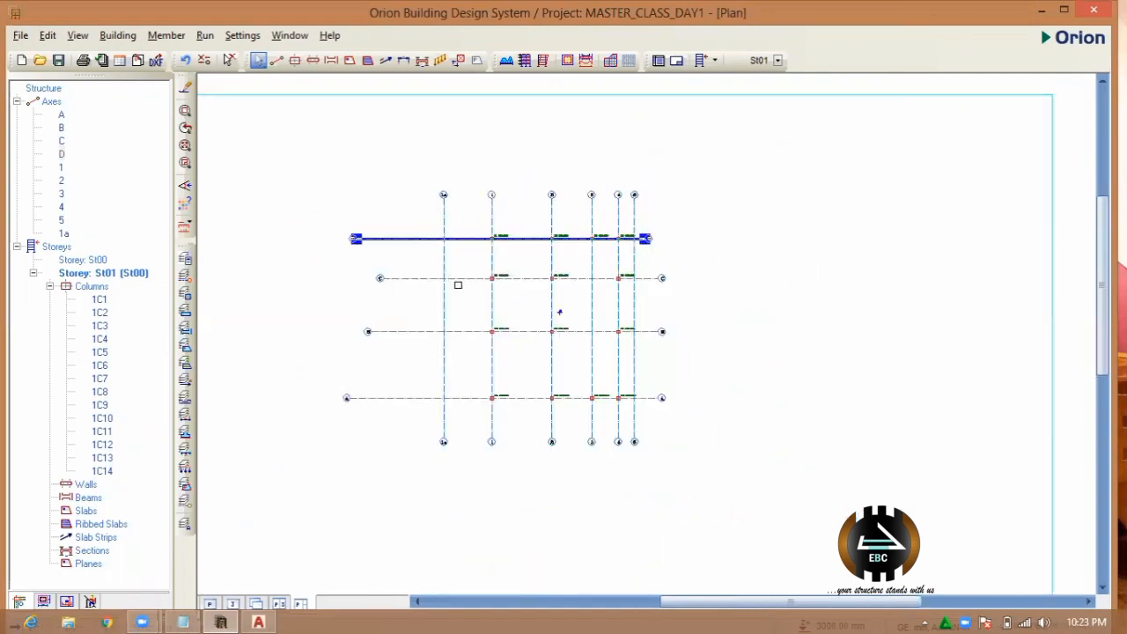
scroll(453, 306, up, 1)
scroll(441, 201, down, 1)
scroll(374, 346, up, 1)
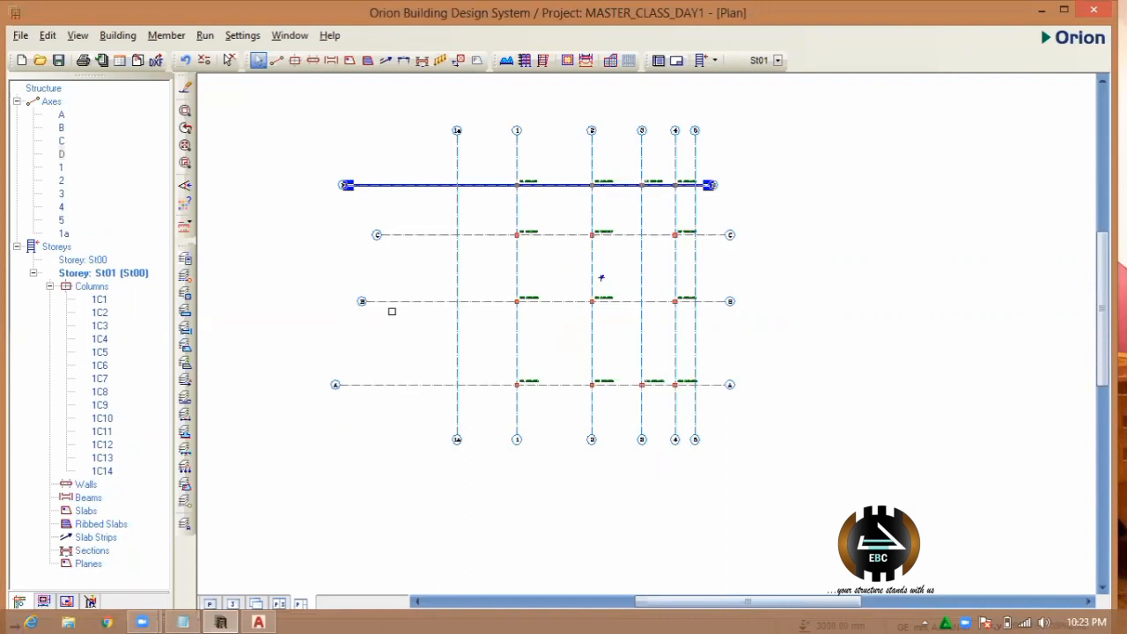
scroll(386, 341, down, 1)
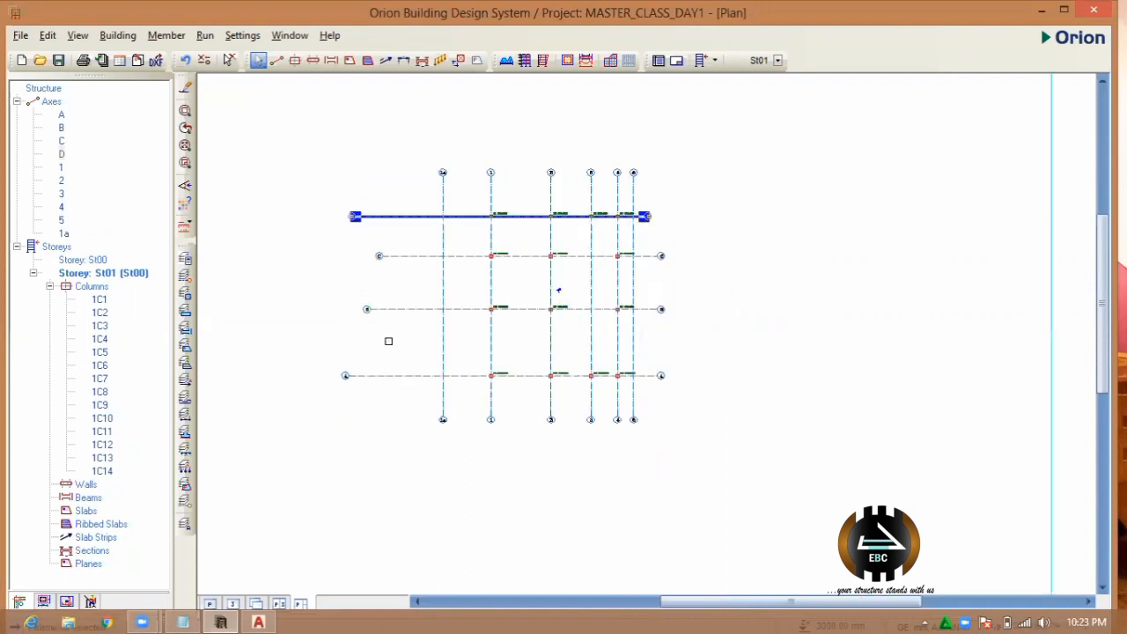
scroll(485, 336, up, 1)
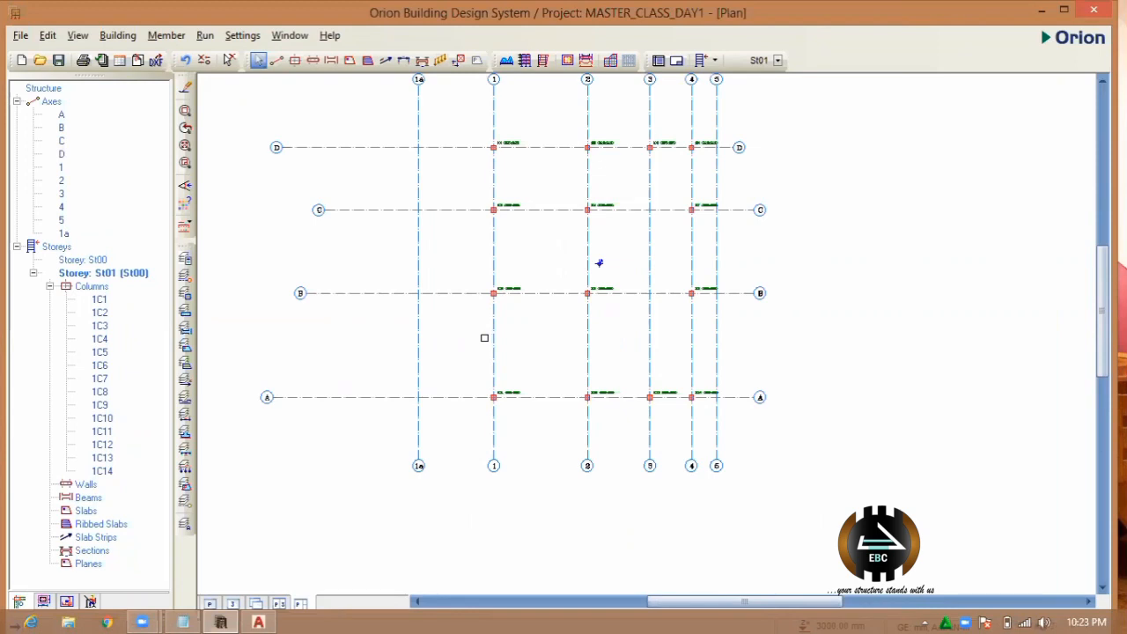
scroll(481, 352, down, 2)
scroll(707, 322, up, 2)
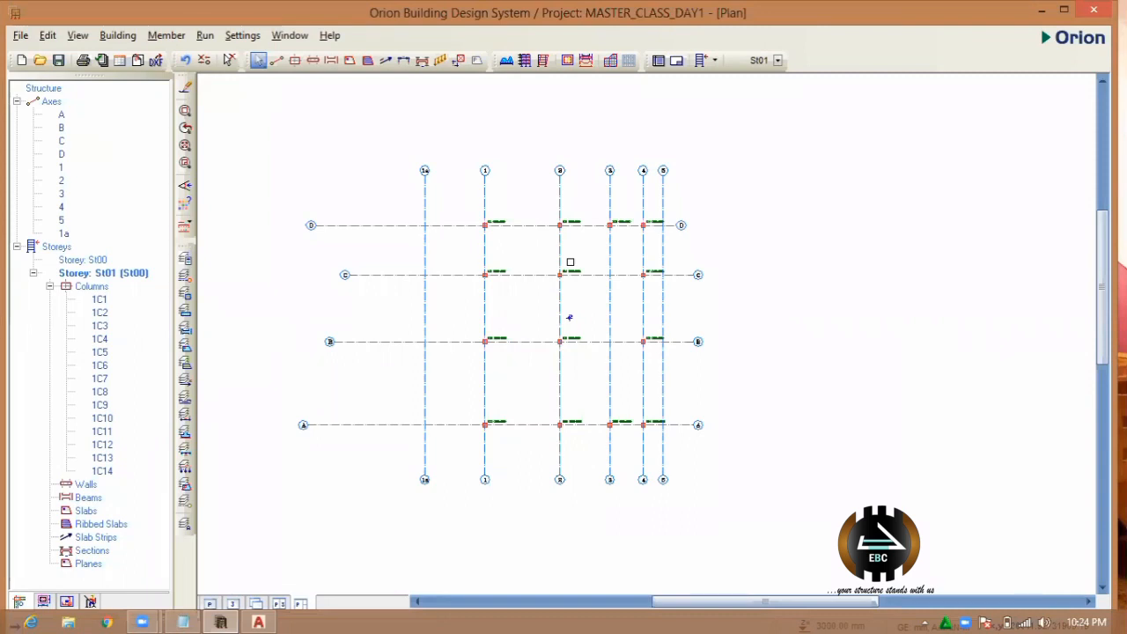
- Save the changes made to the project
key(alt+F4)
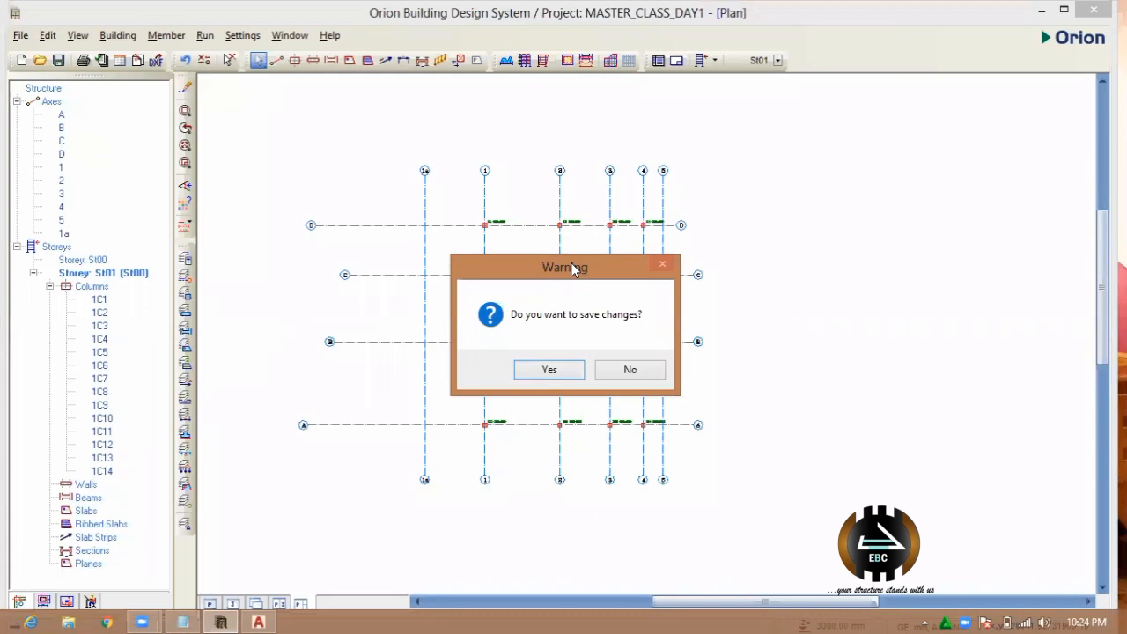
click(540, 369)
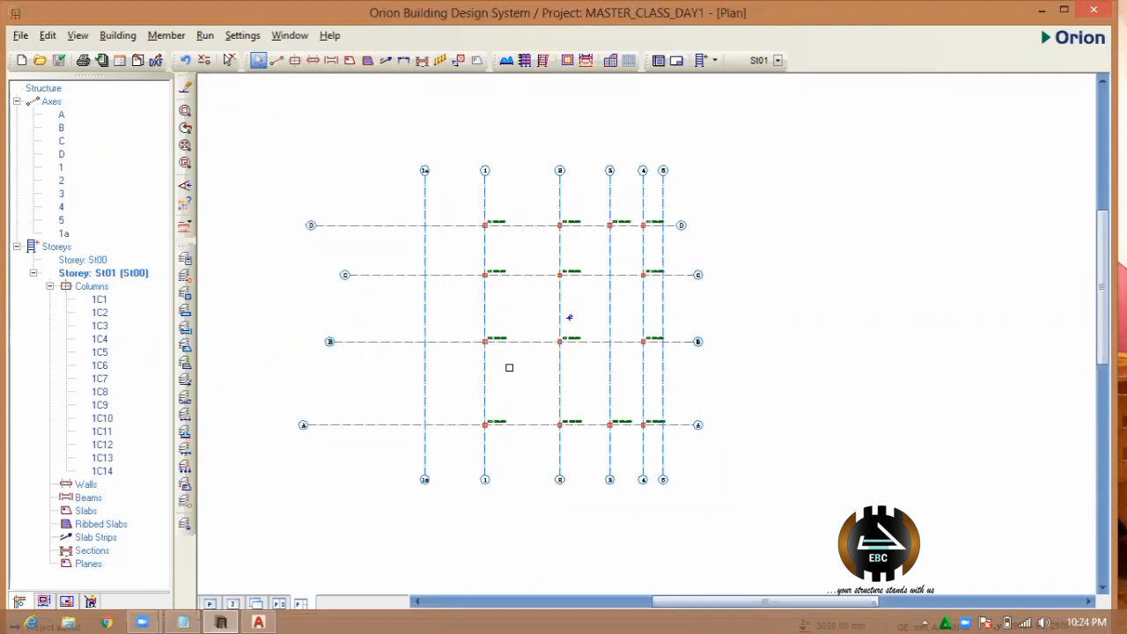
- Start a new beam with width b 225 mm and bottom depth h-Bot 450 mm, centred on its axis
scroll(509, 366, down, 2)
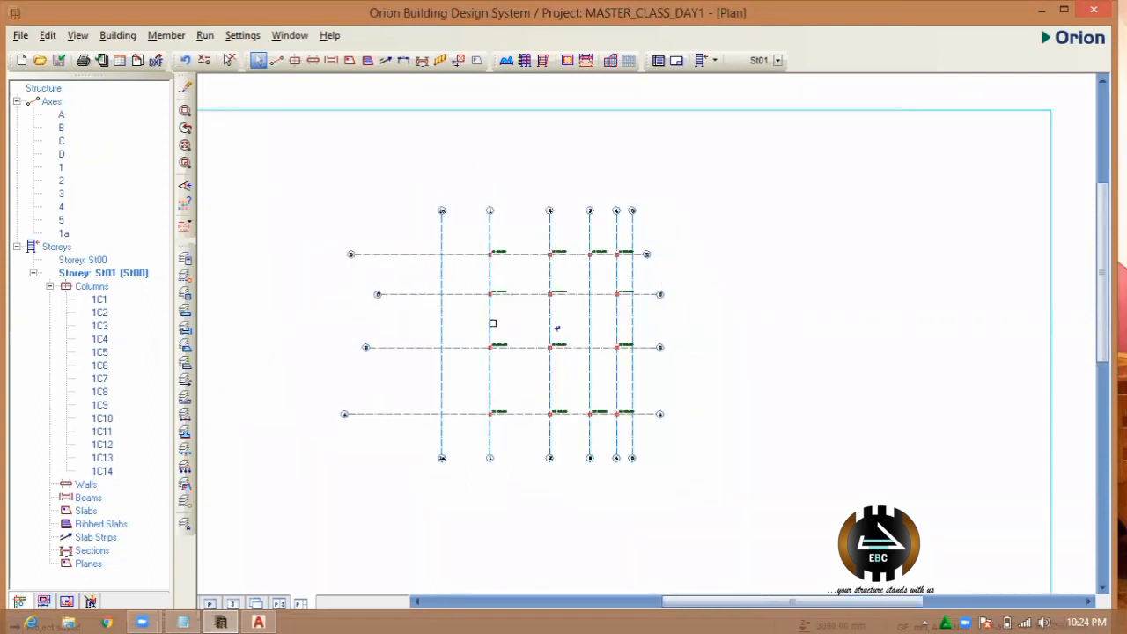
click(333, 62)
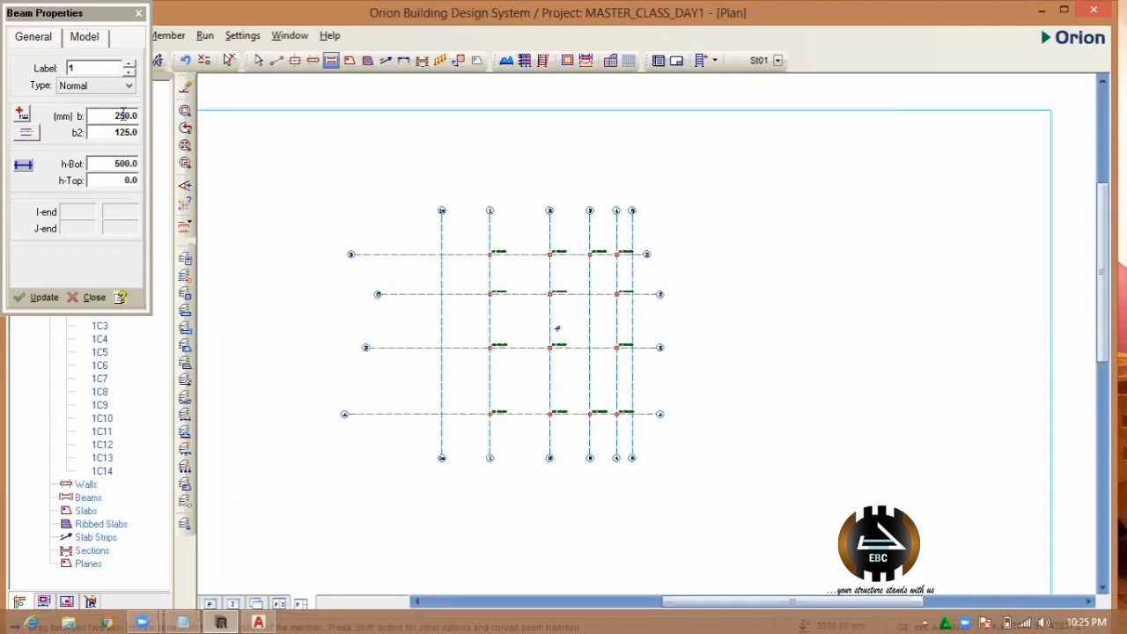
double_click(111, 116)
text(225)
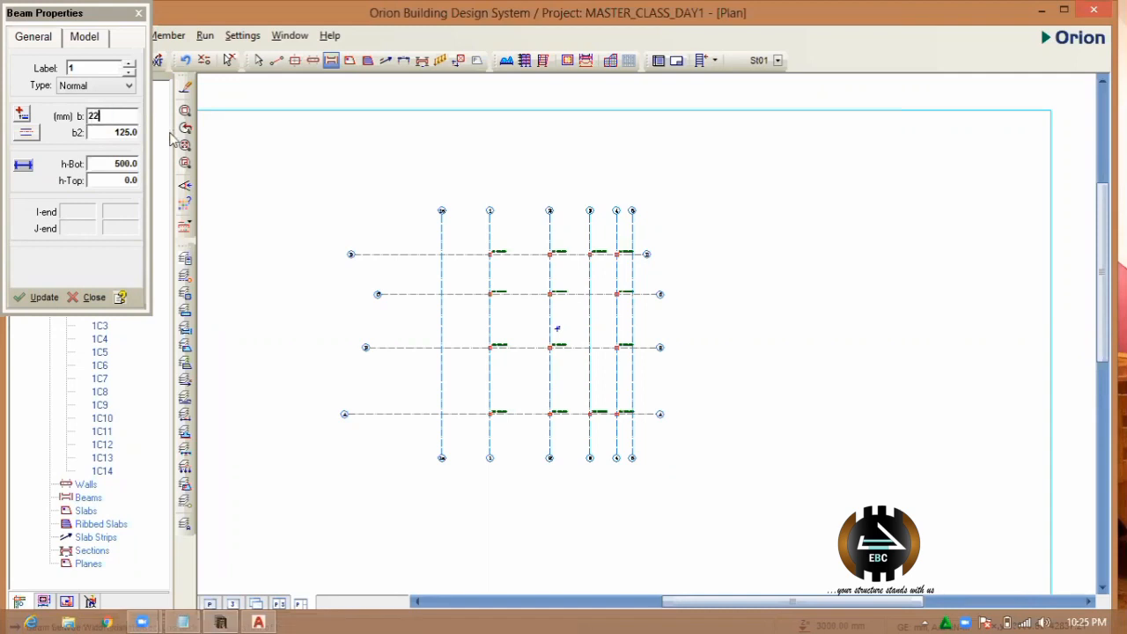
double_click(129, 165)
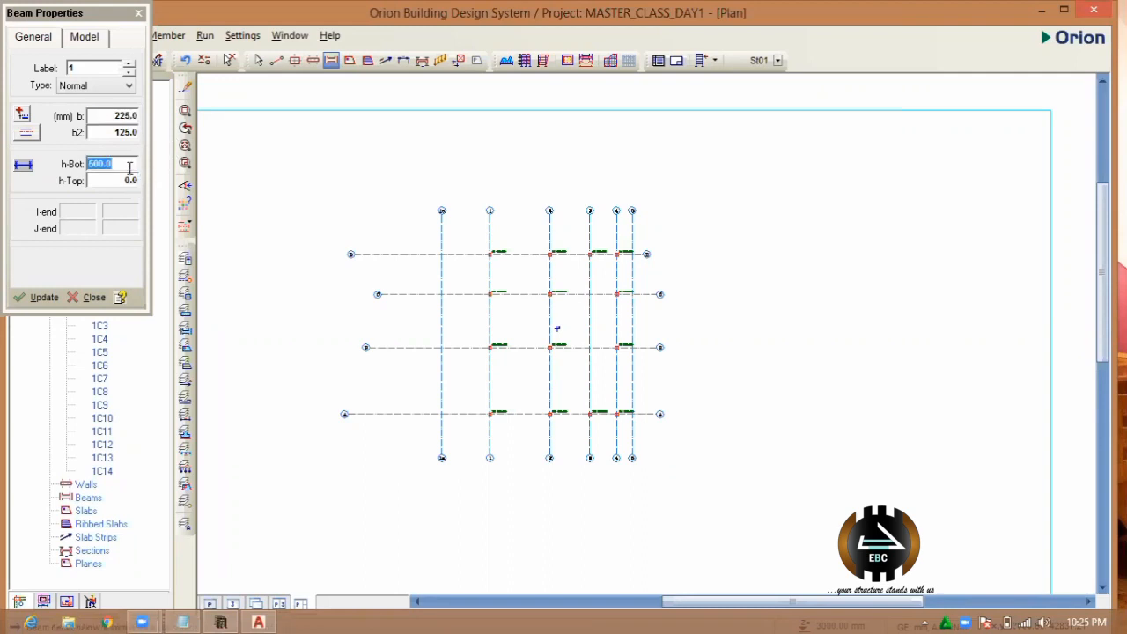
text(450)
click(20, 137)
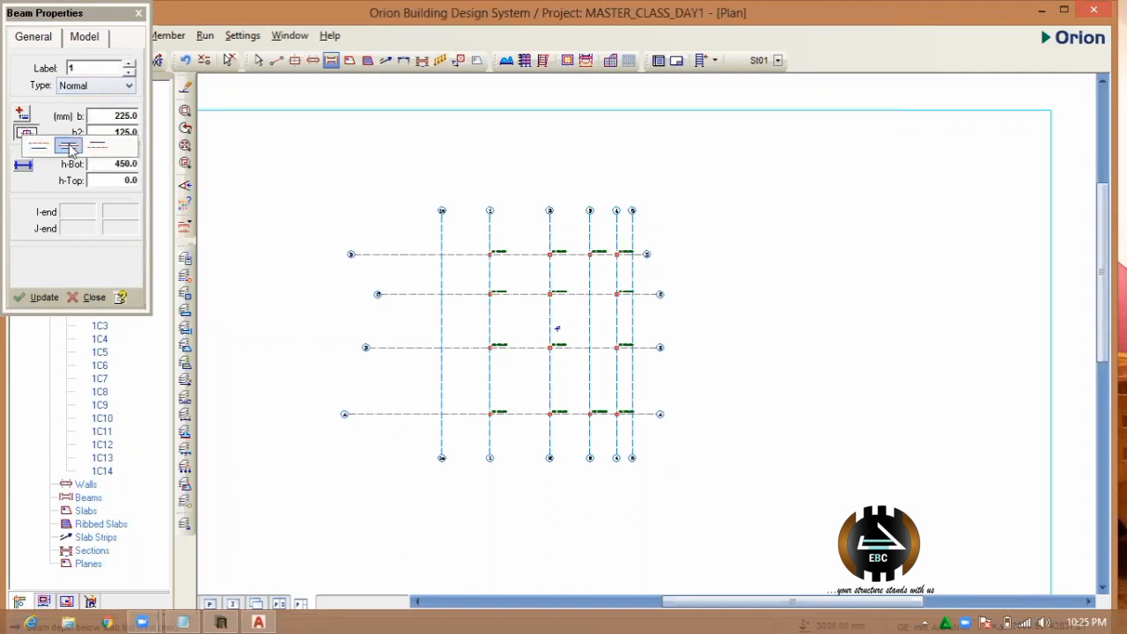
click(68, 147)
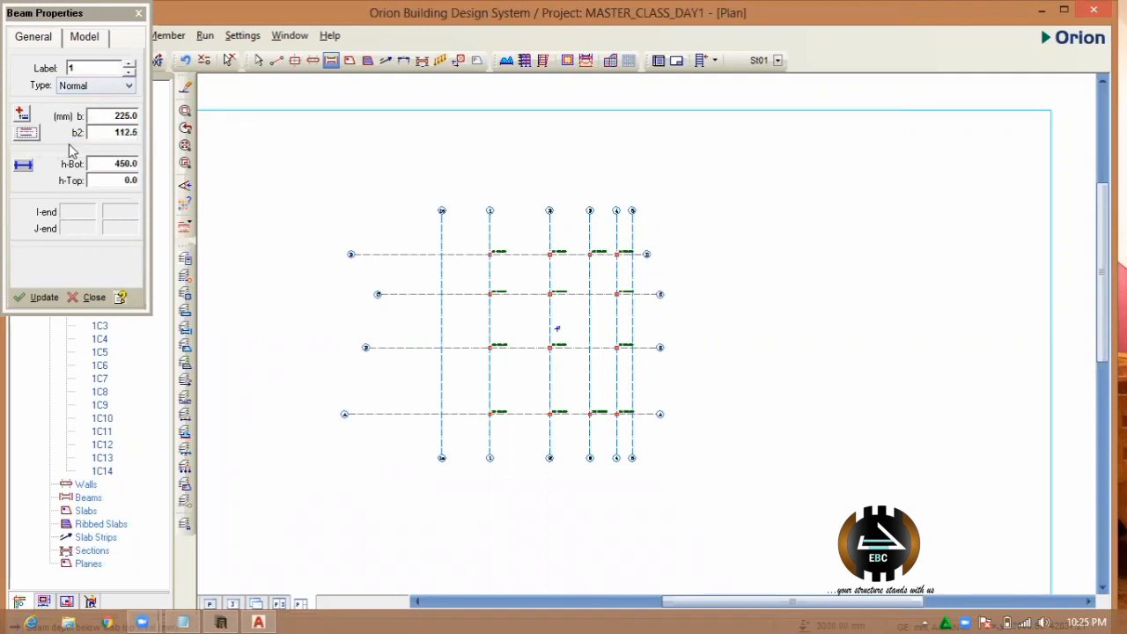
click(27, 132)
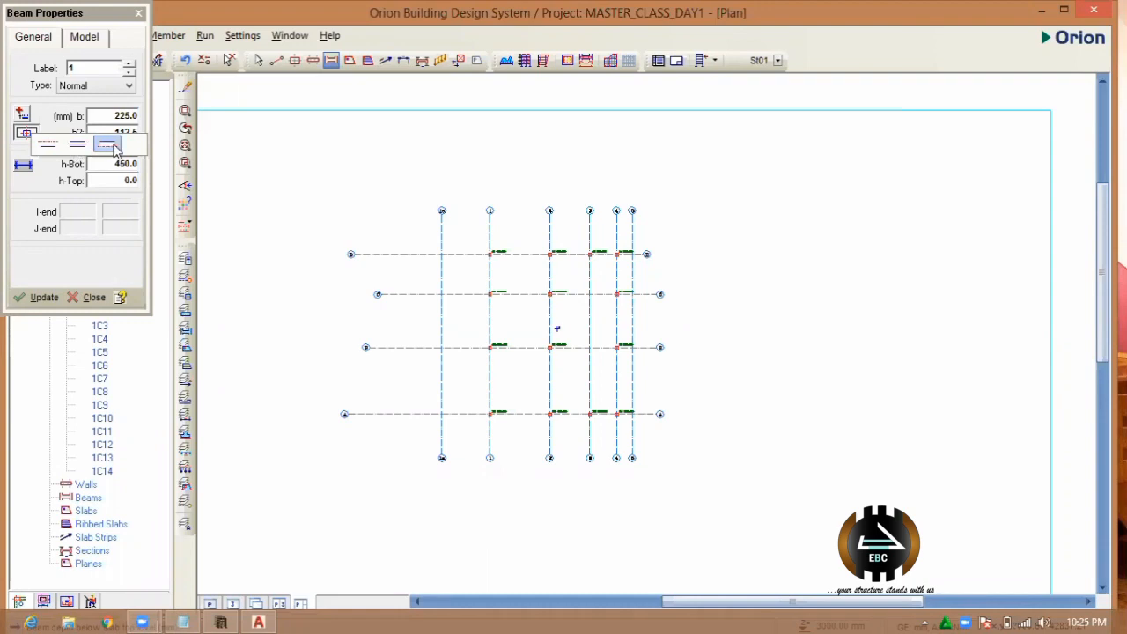
click(48, 145)
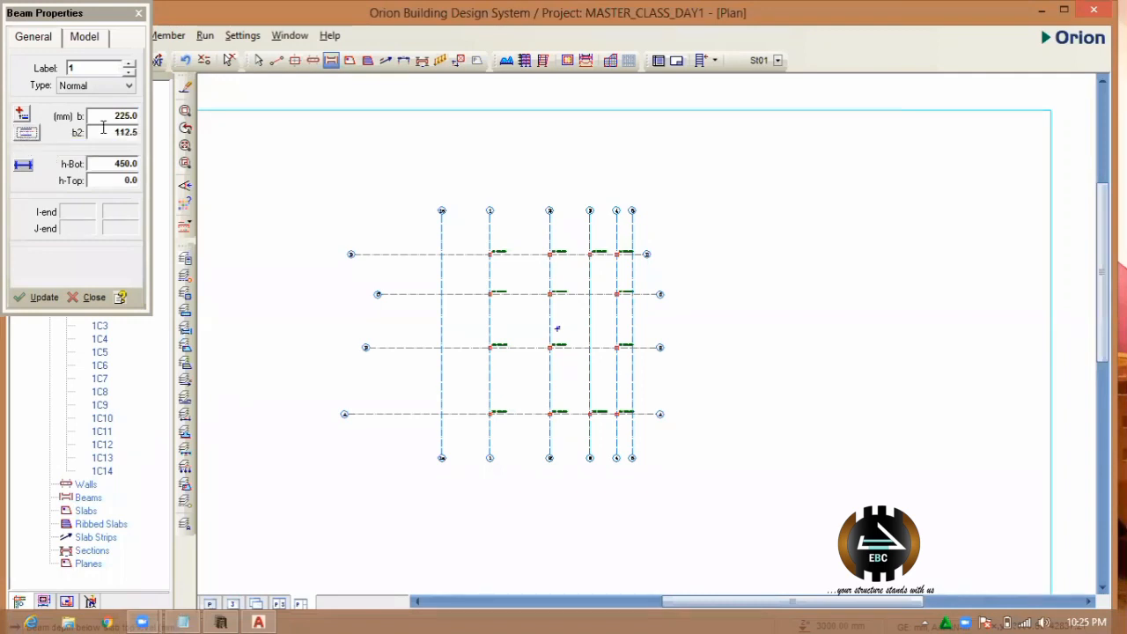
- Set the beam's concrete grade to C20/25 and its steel to Grade 410 (Type 2), and update the properties
click(85, 37)
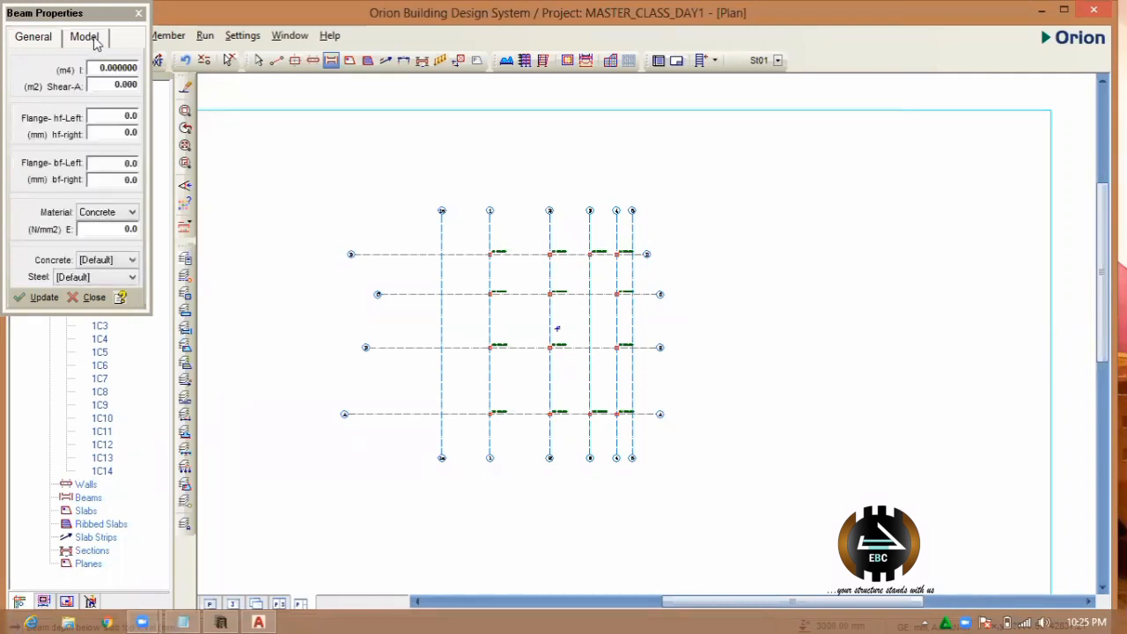
click(99, 261)
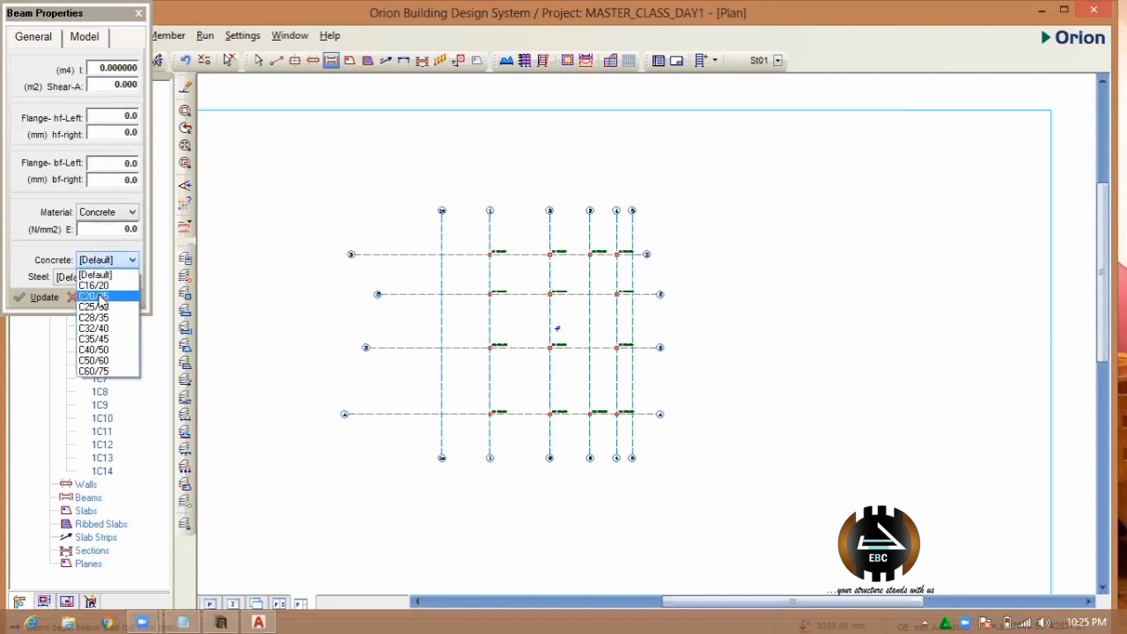
click(99, 294)
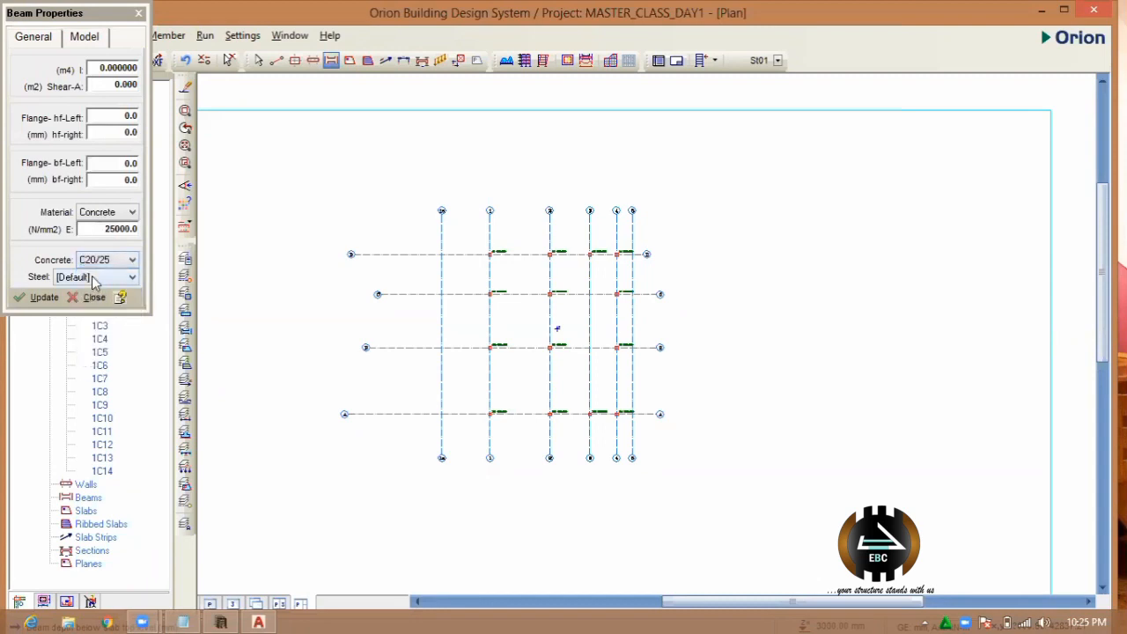
click(95, 278)
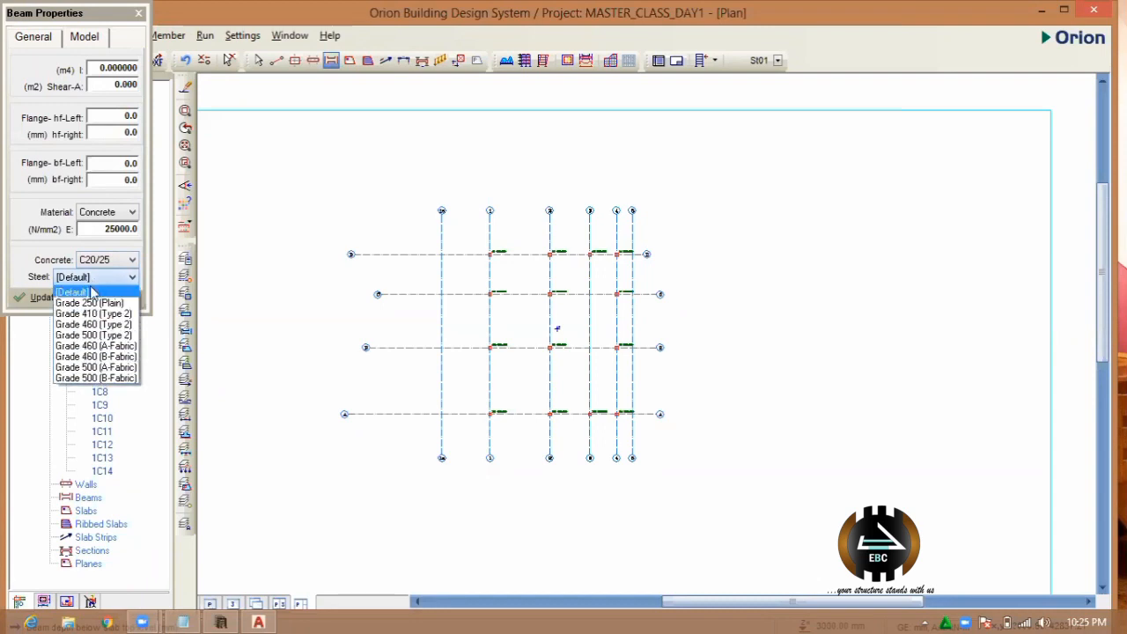
click(91, 310)
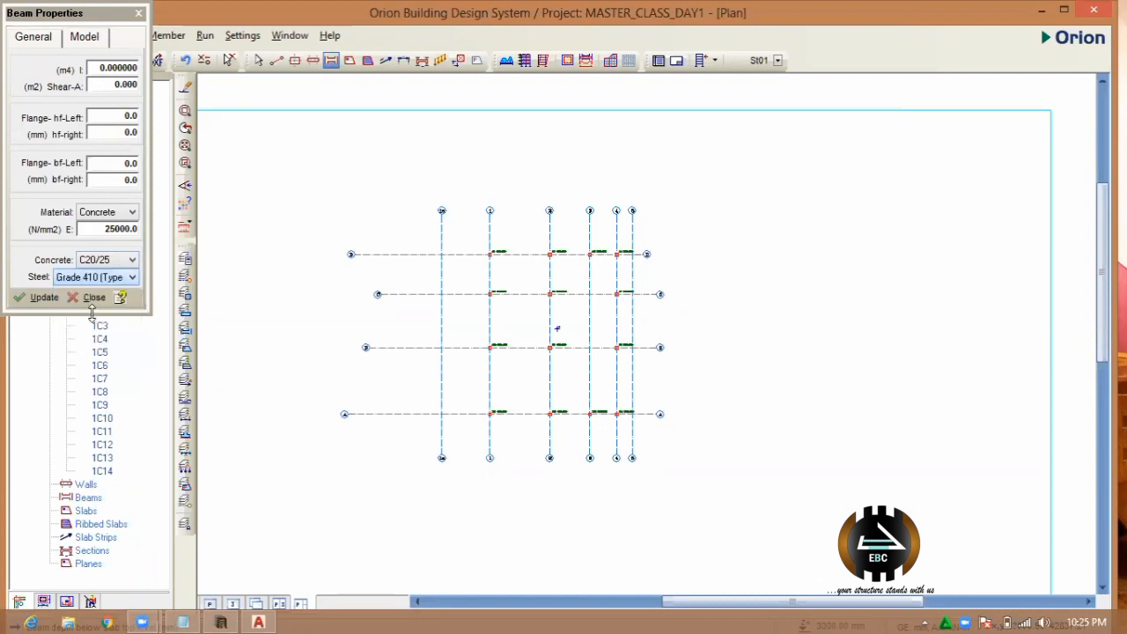
click(35, 38)
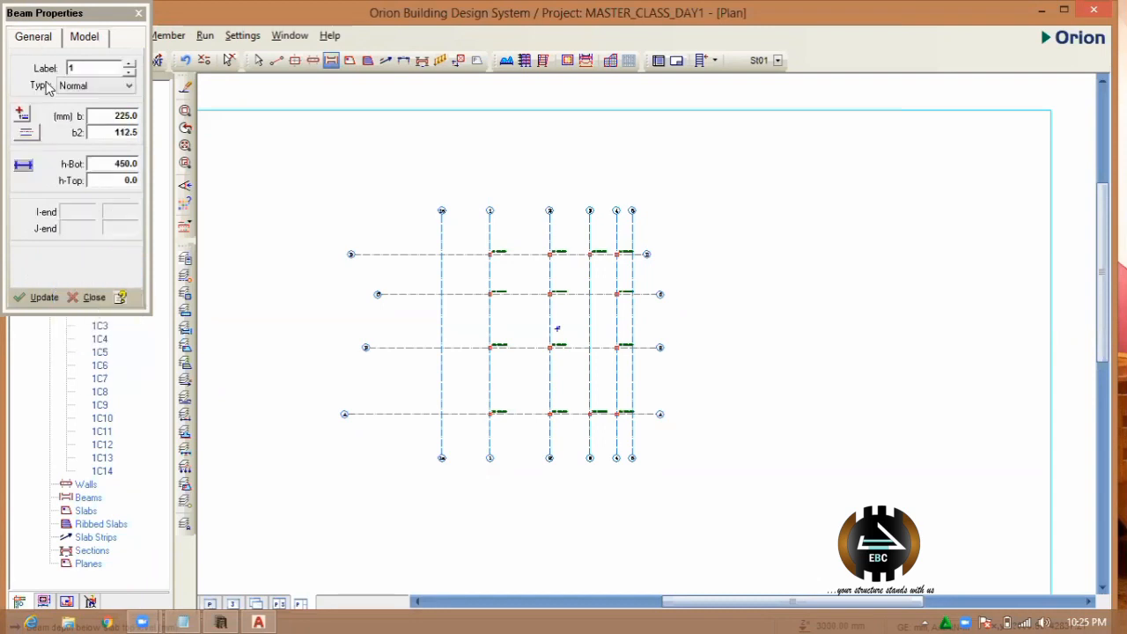
click(44, 295)
click(49, 301)
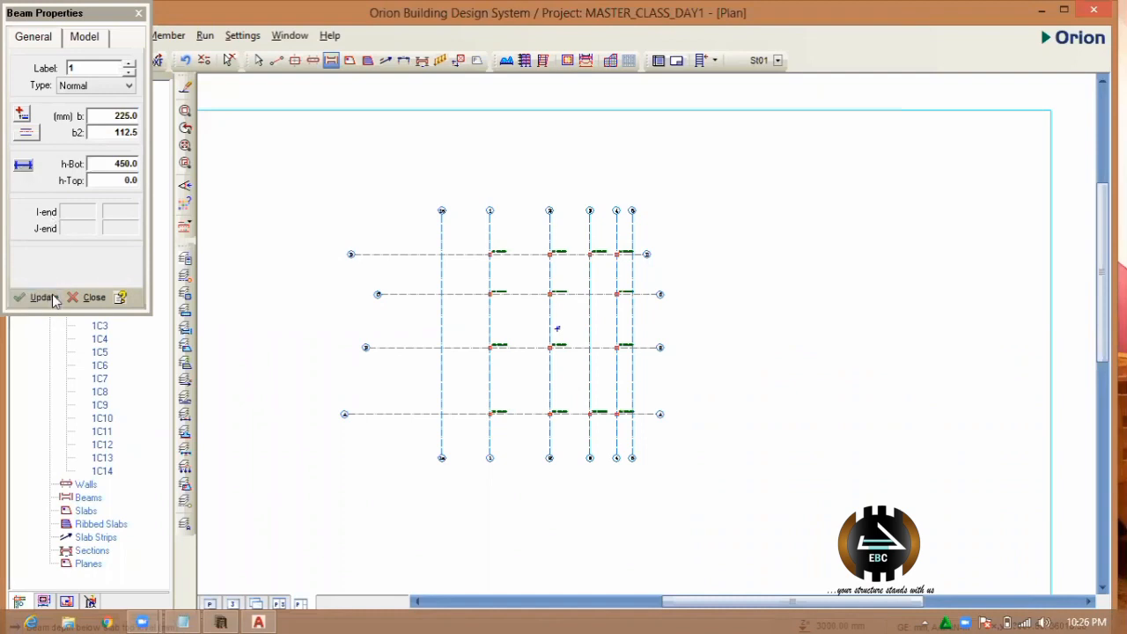
- Insert beams along axis 1 from axis A to axis D, and along axis D from axis 1 to axis 4
click(490, 411)
click(489, 255)
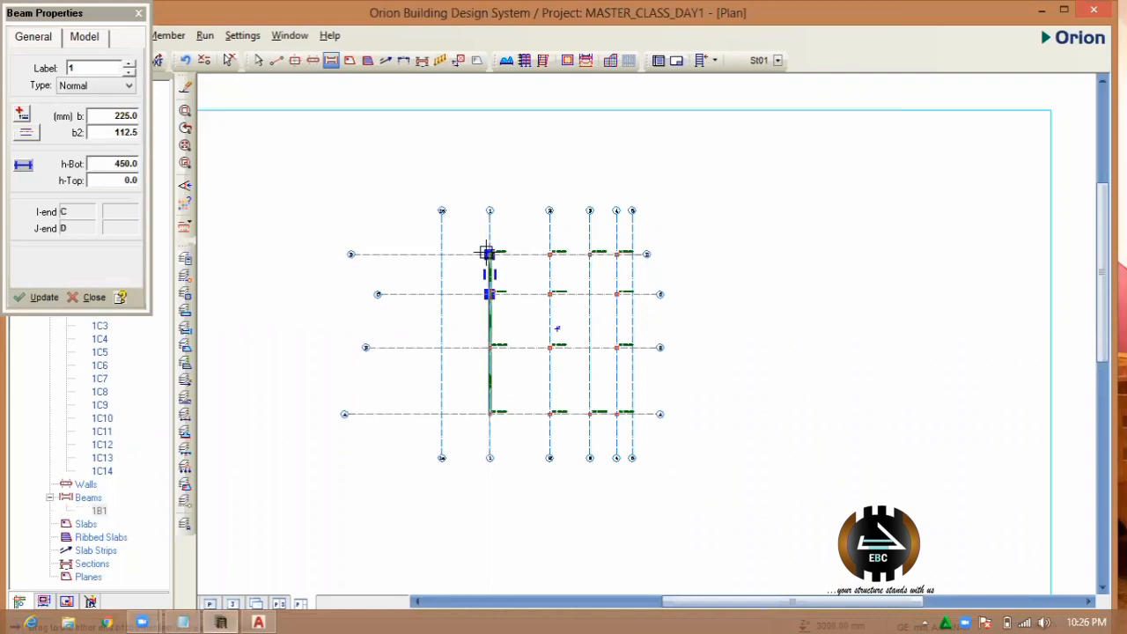
scroll(498, 253, up, 3)
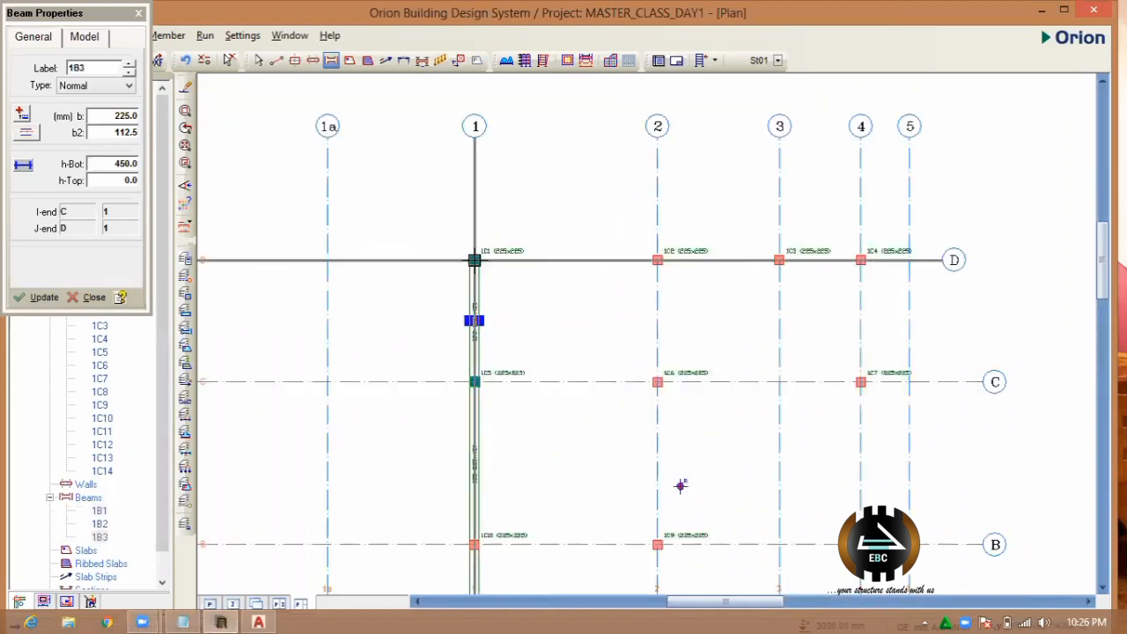
click(868, 259)
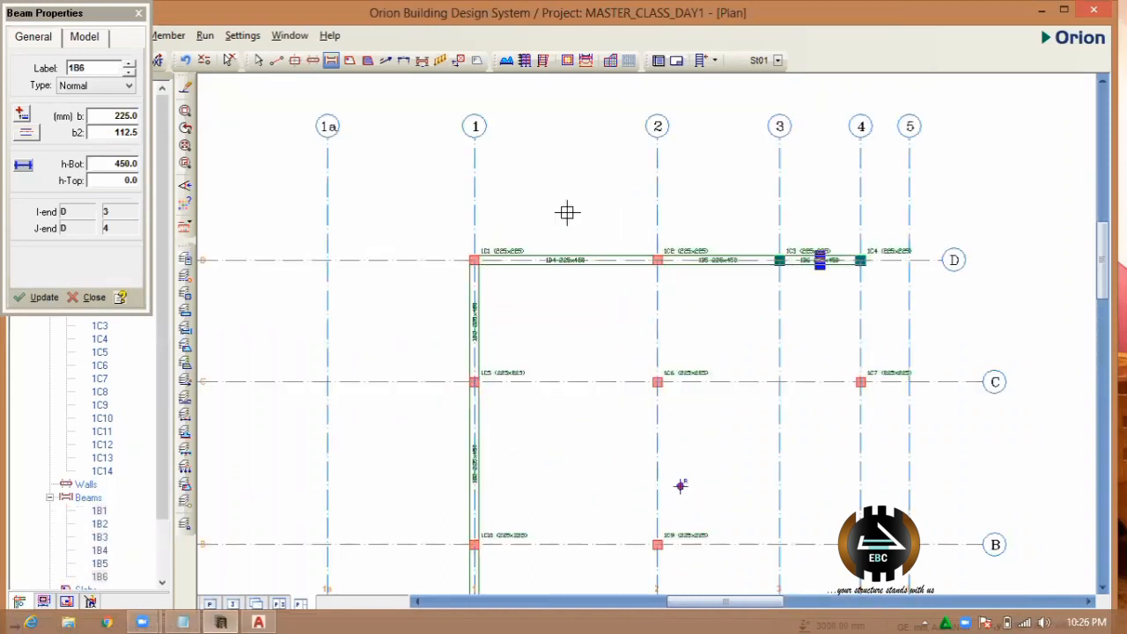
- Insert beams along axis 2 between axis D and axis A
scroll(568, 212, down, 2)
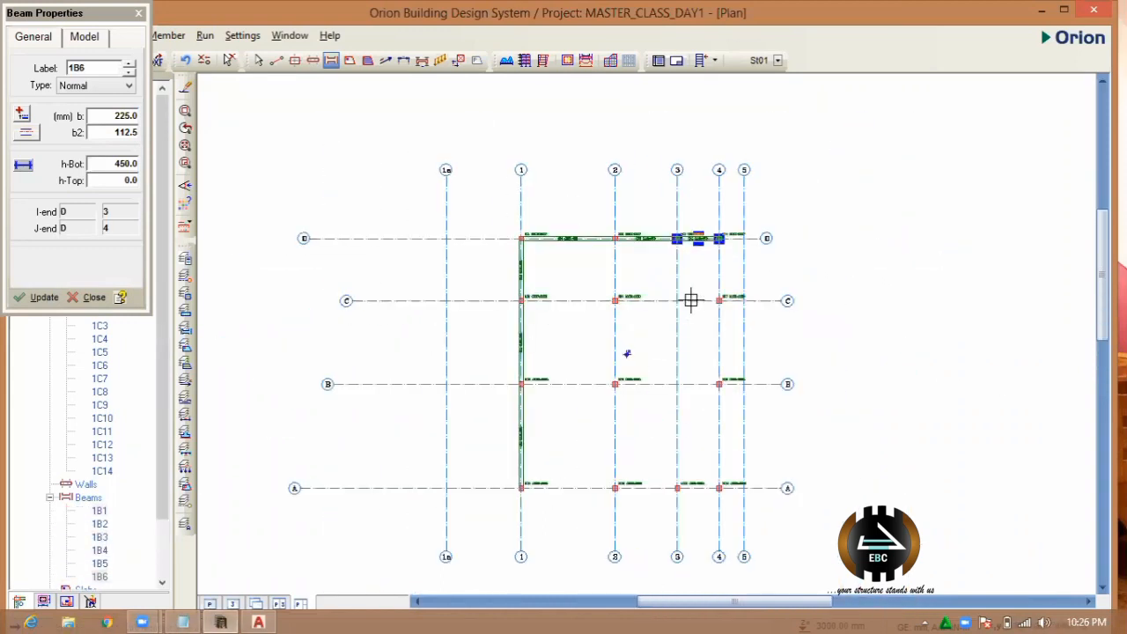
click(614, 238)
click(615, 486)
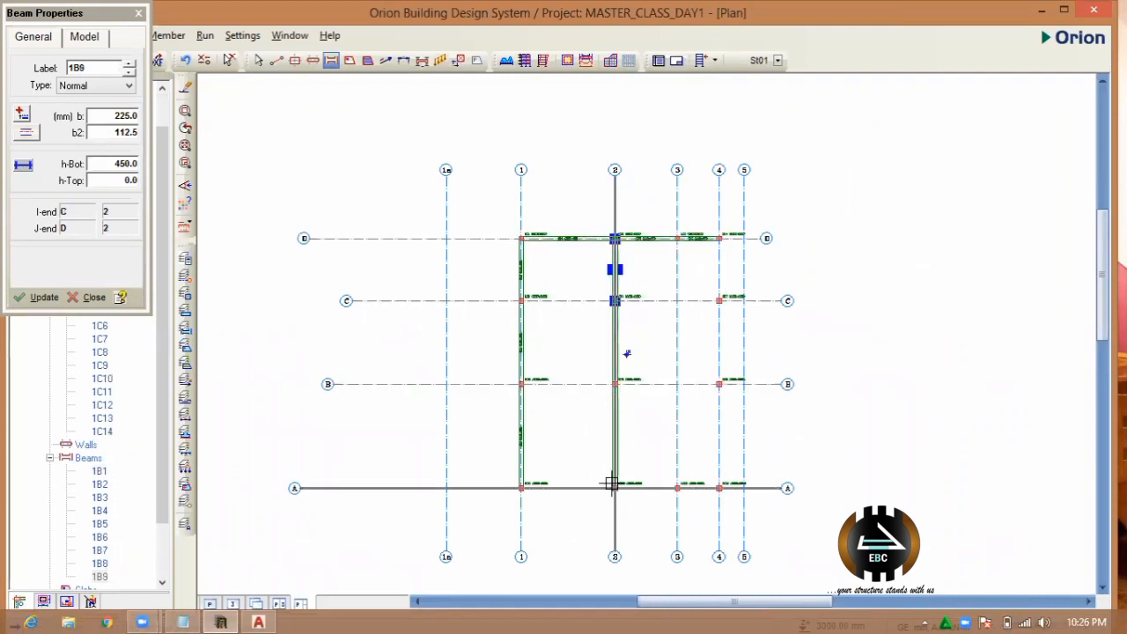
- Insert beams along axis A from axis 1 to axis 4, and along axis 4 from axis A to axis D
click(713, 487)
scroll(723, 443, up, 1)
scroll(609, 419, down, 1)
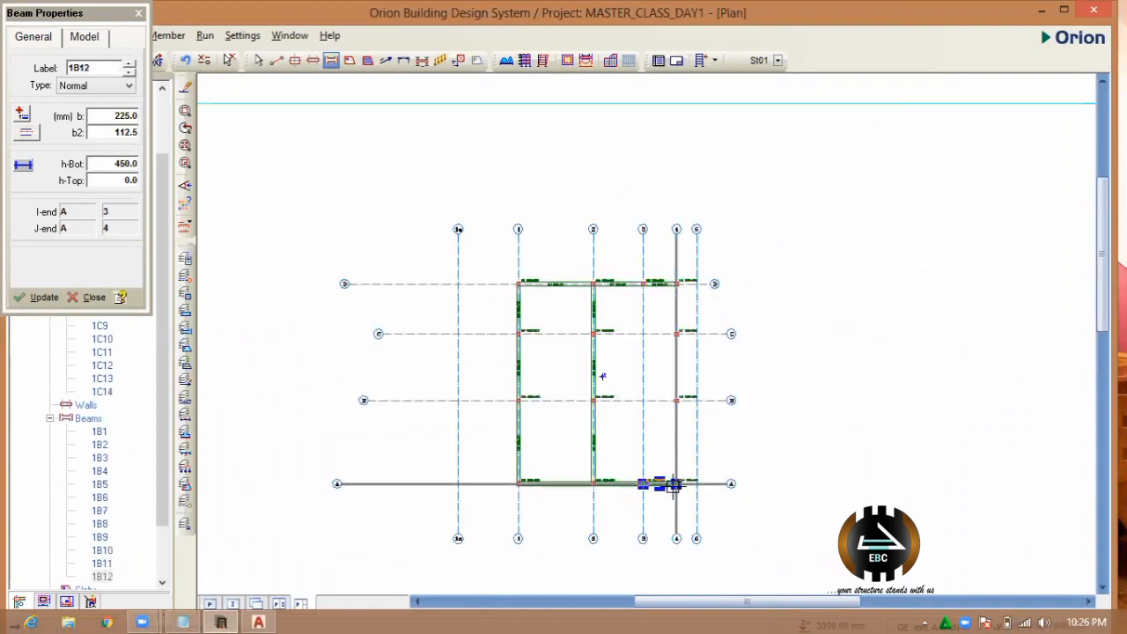
click(674, 282)
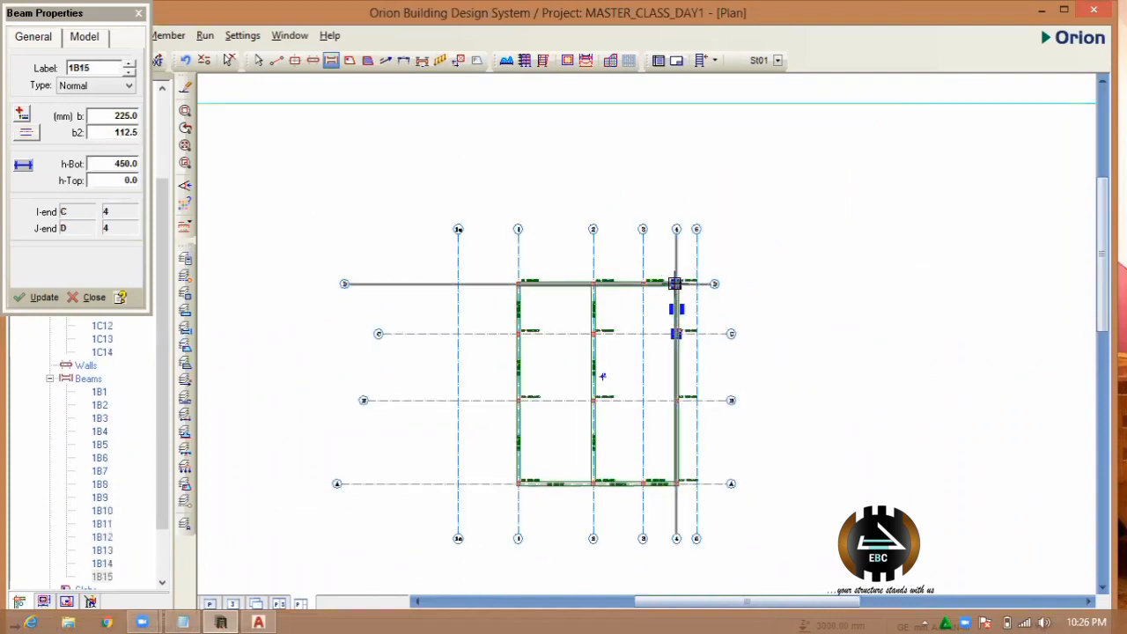
- Set the bottom depth h-Bot to 600 mm for the beam on axis 4 between axes C and D, and update it
scroll(665, 407, up, 1)
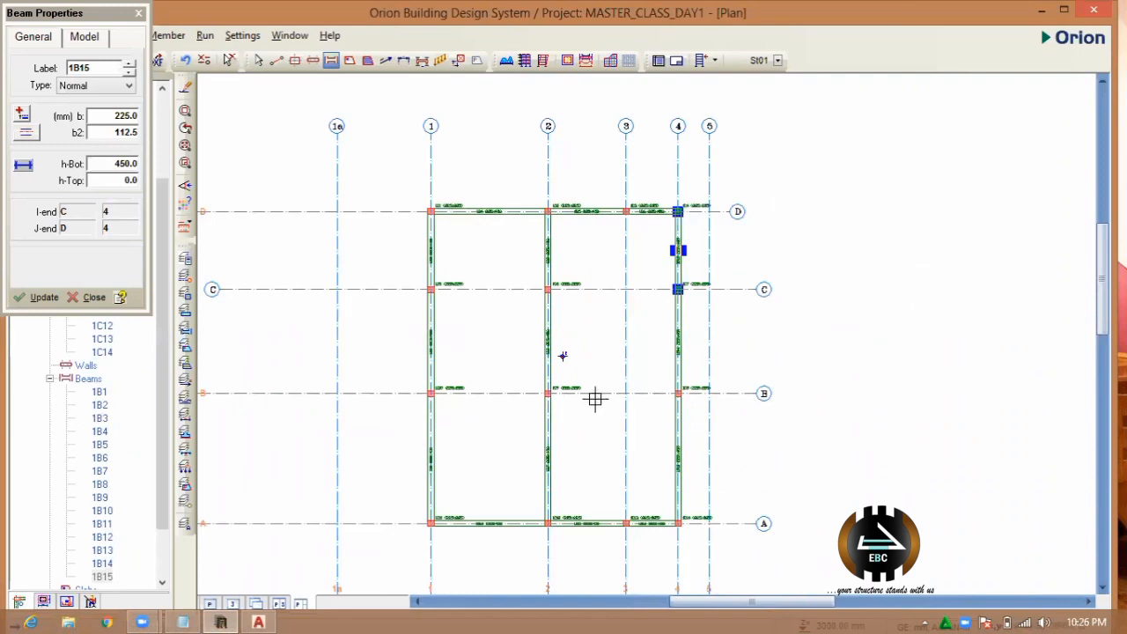
scroll(593, 397, up, 1)
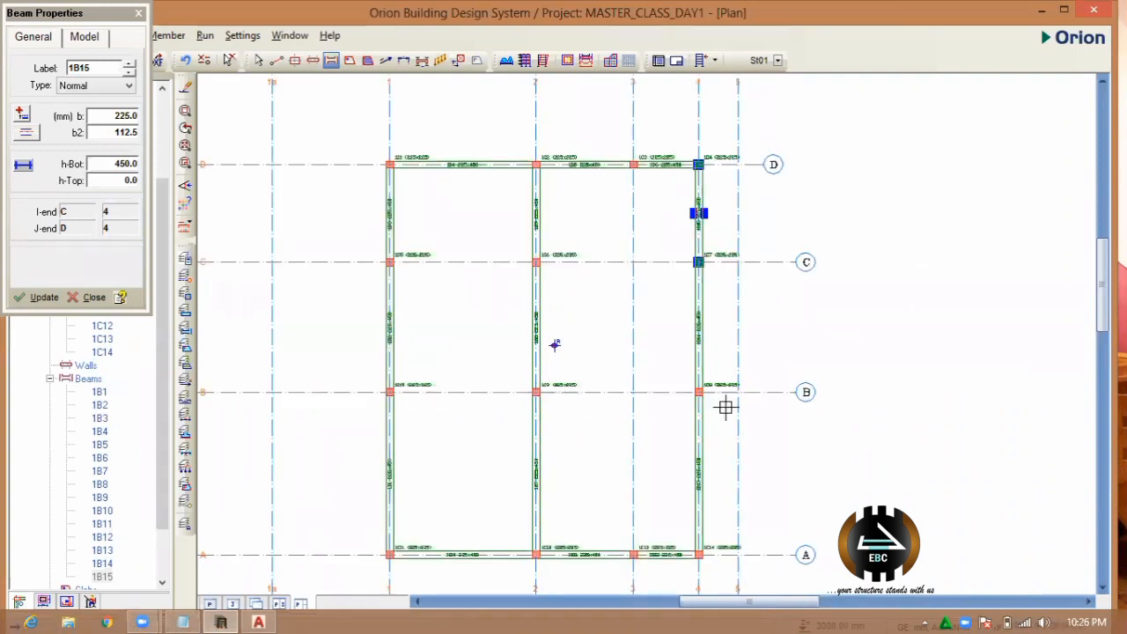
scroll(681, 356, down, 1)
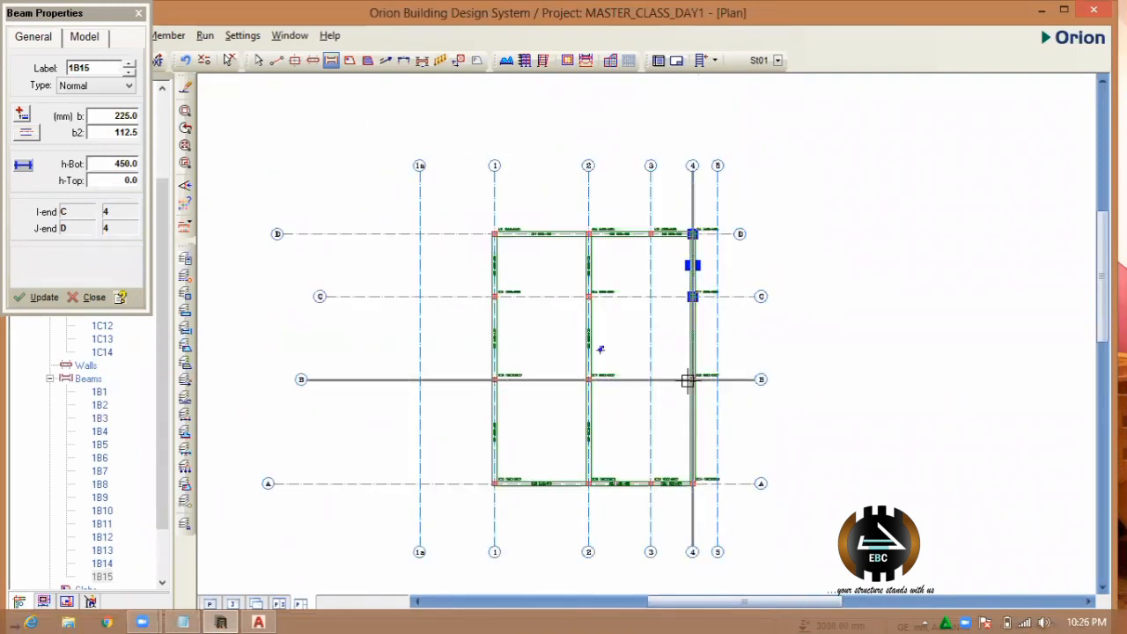
scroll(601, 388, up, 1)
scroll(663, 399, up, 1)
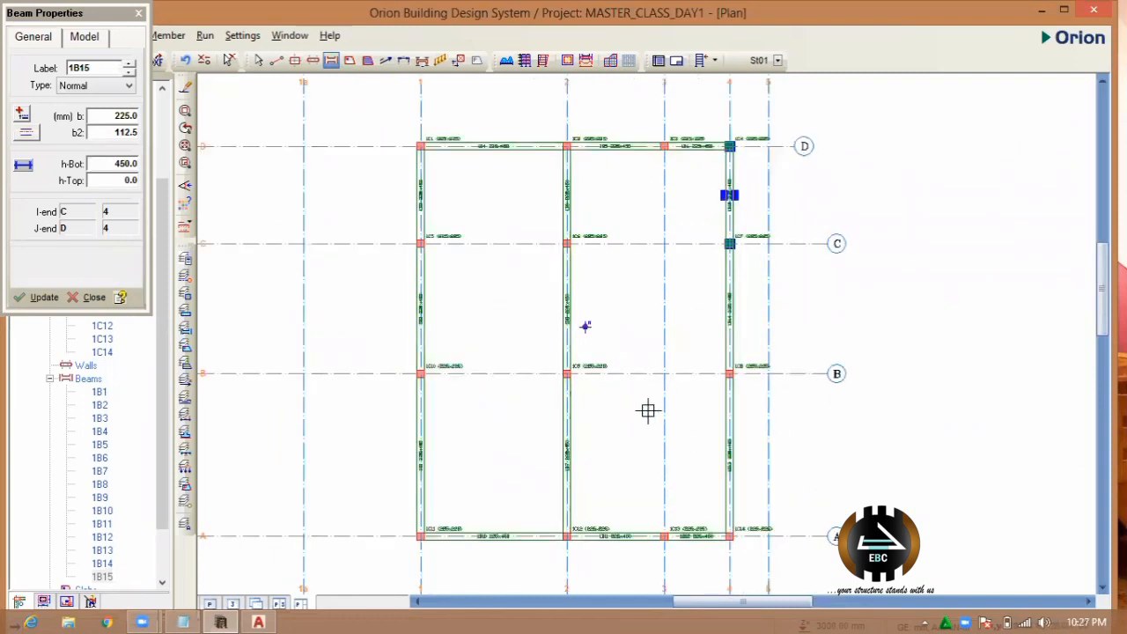
double_click(124, 165)
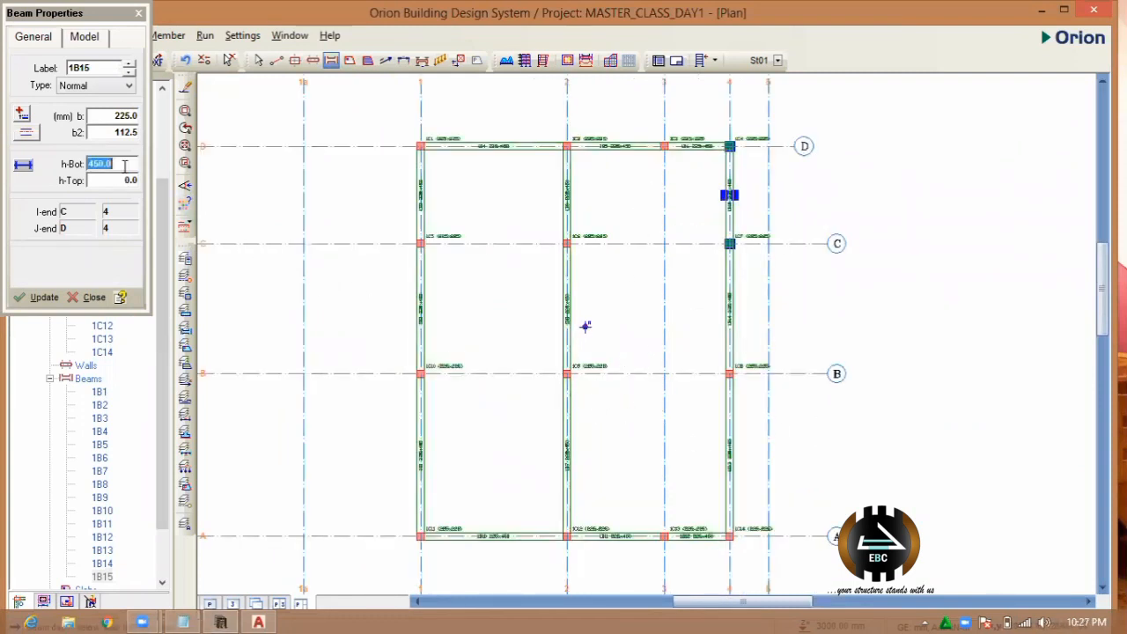
text(600)
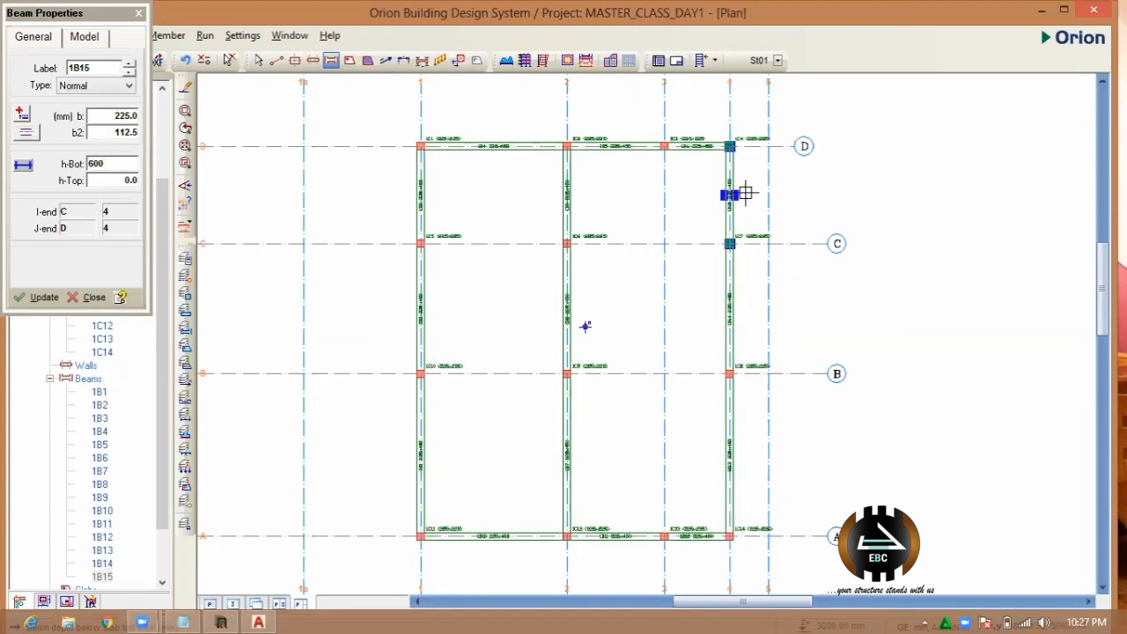
scroll(746, 188, up, 2)
scroll(746, 185, up, 2)
scroll(730, 220, down, 2)
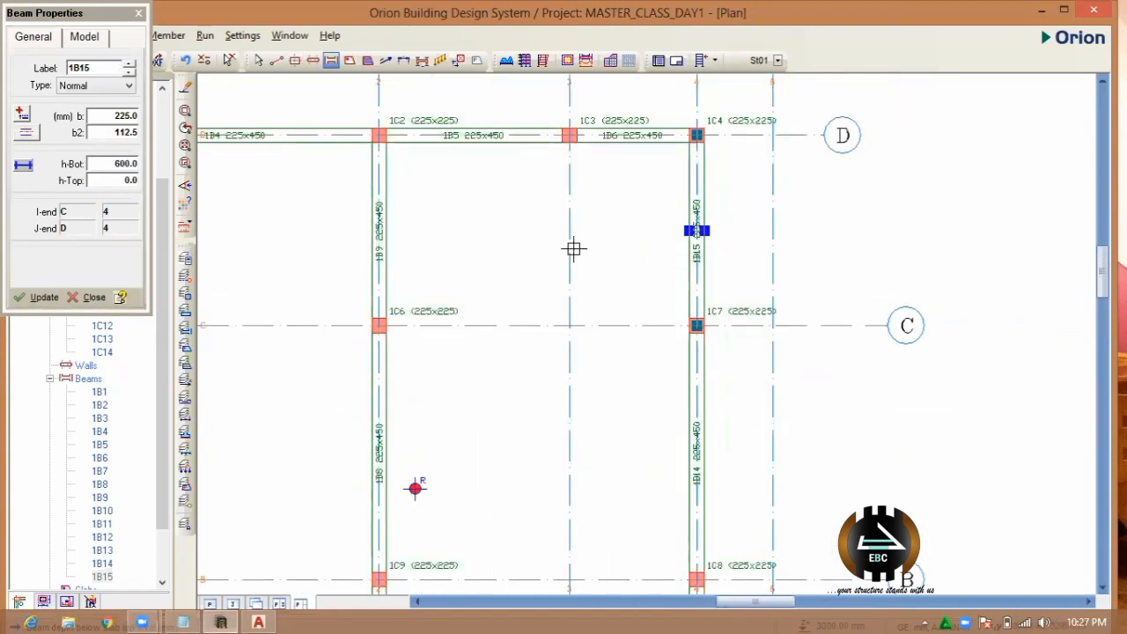
click(34, 297)
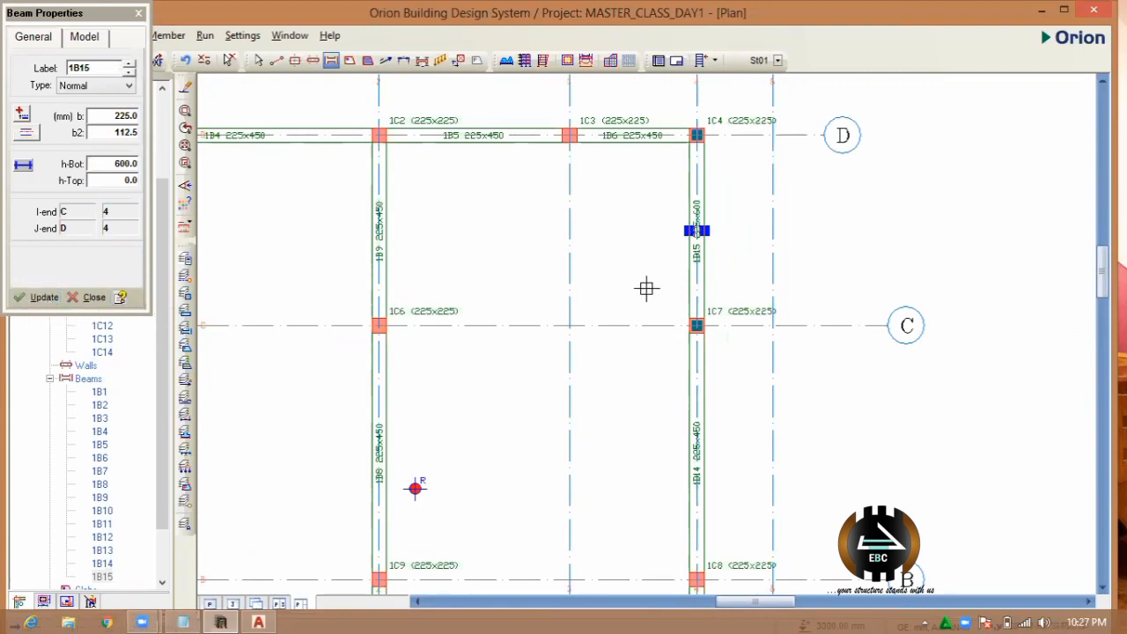
scroll(690, 164, up, 3)
scroll(690, 163, up, 2)
scroll(616, 243, down, 4)
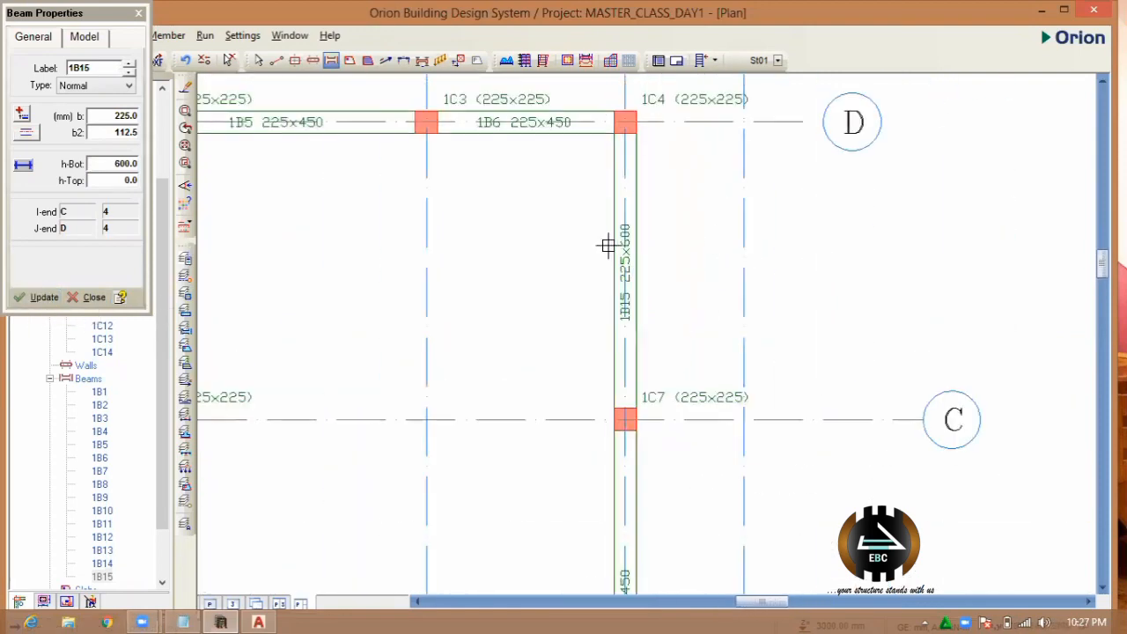
scroll(610, 252, down, 2)
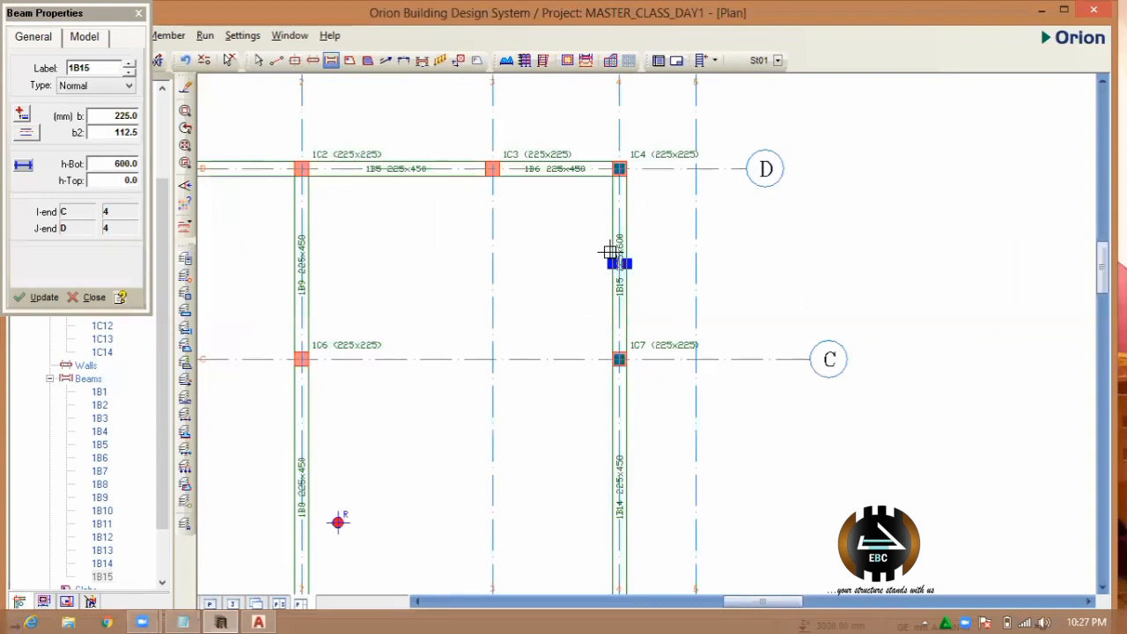
scroll(610, 252, down, 2)
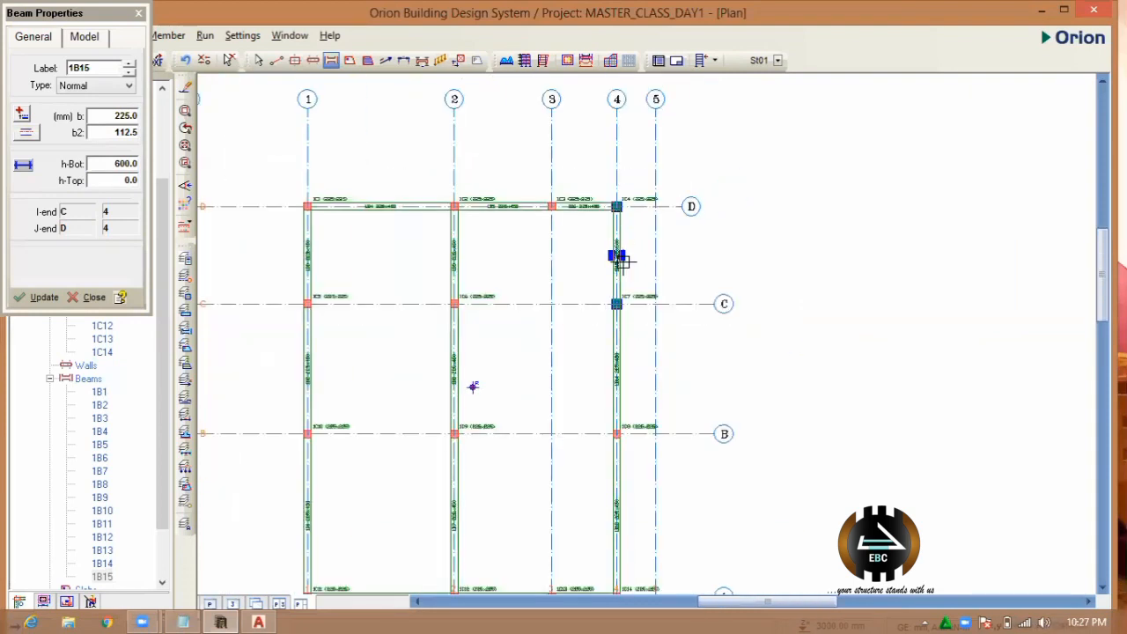
- Delete the beam on axis 4 between axes C and D and reinsert it with h-Bot 450 mm
scroll(634, 289, up, 1)
key(Delete)
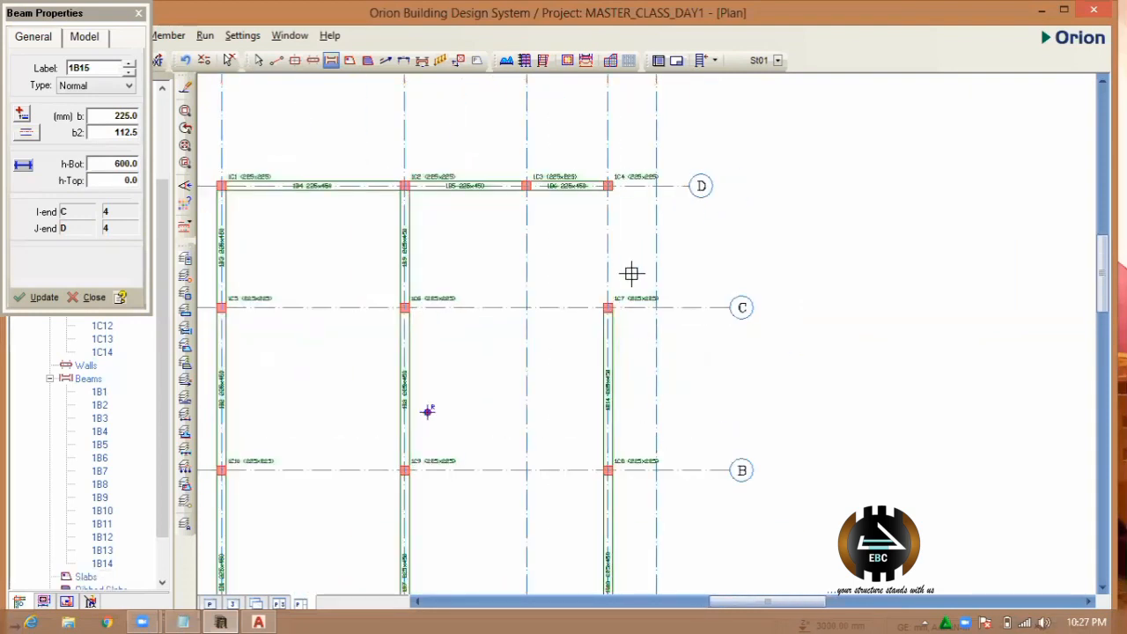
click(111, 167)
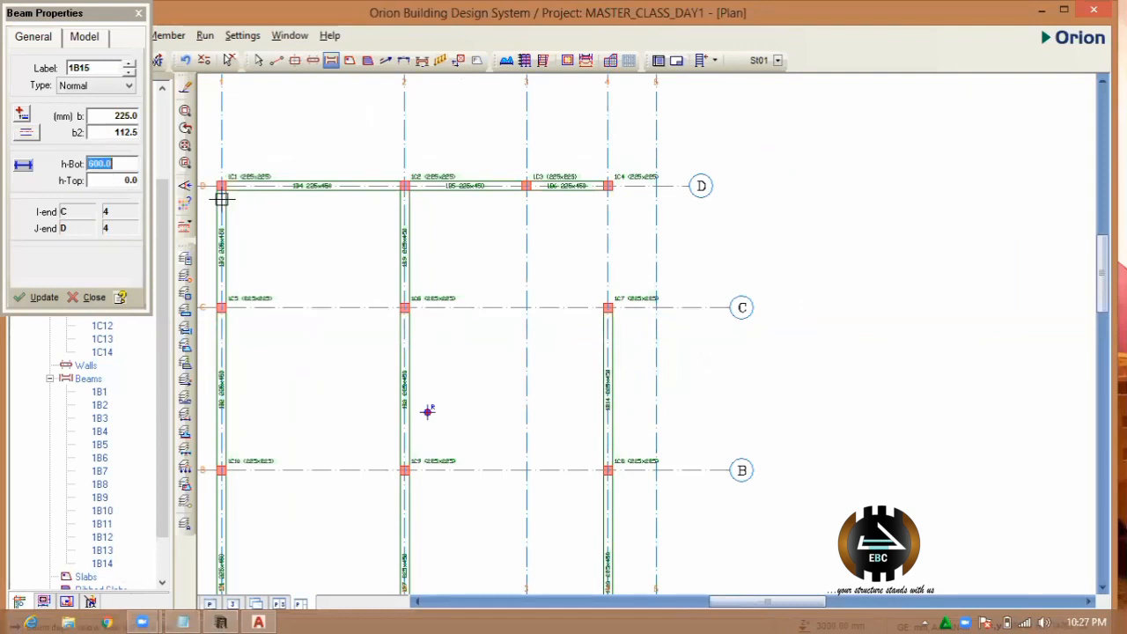
text(450)
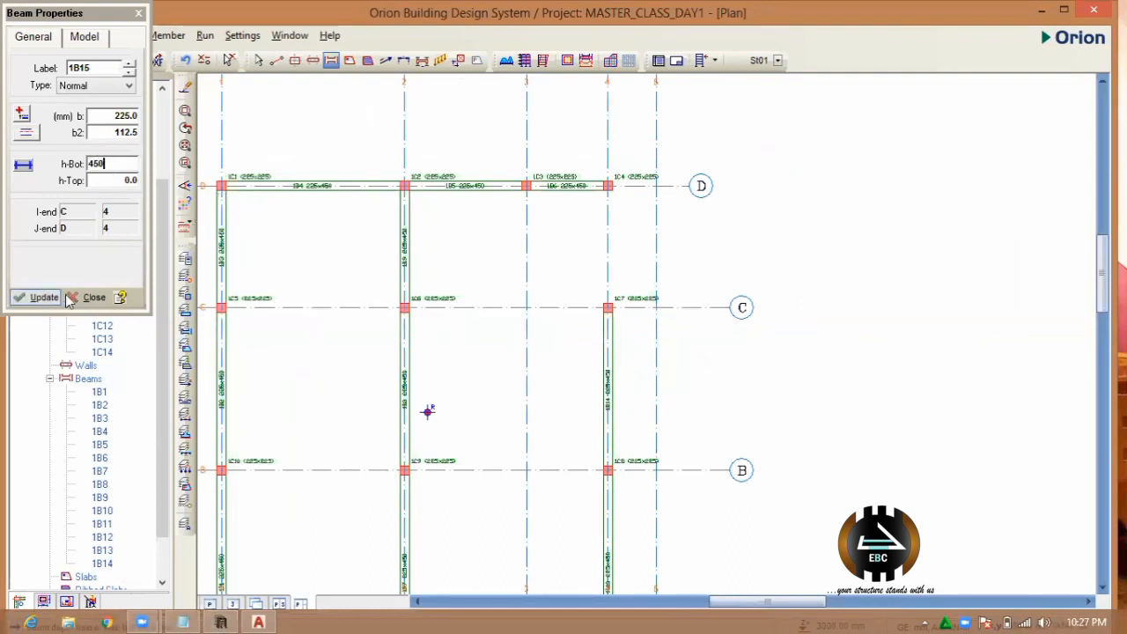
click(44, 297)
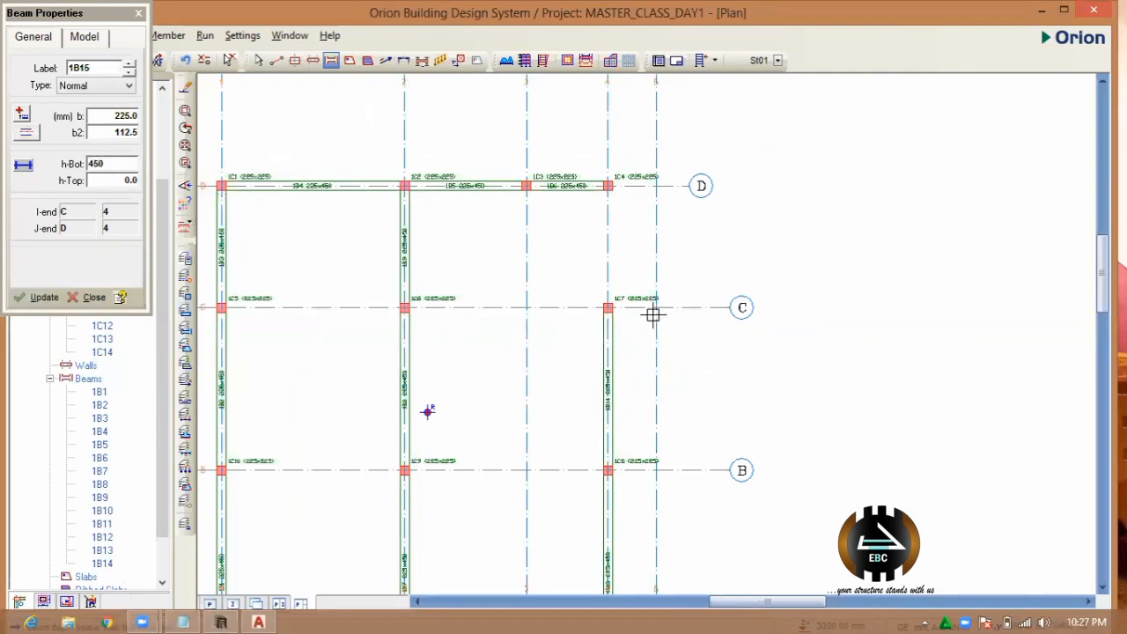
click(607, 179)
scroll(608, 242, up, 5)
scroll(660, 265, down, 4)
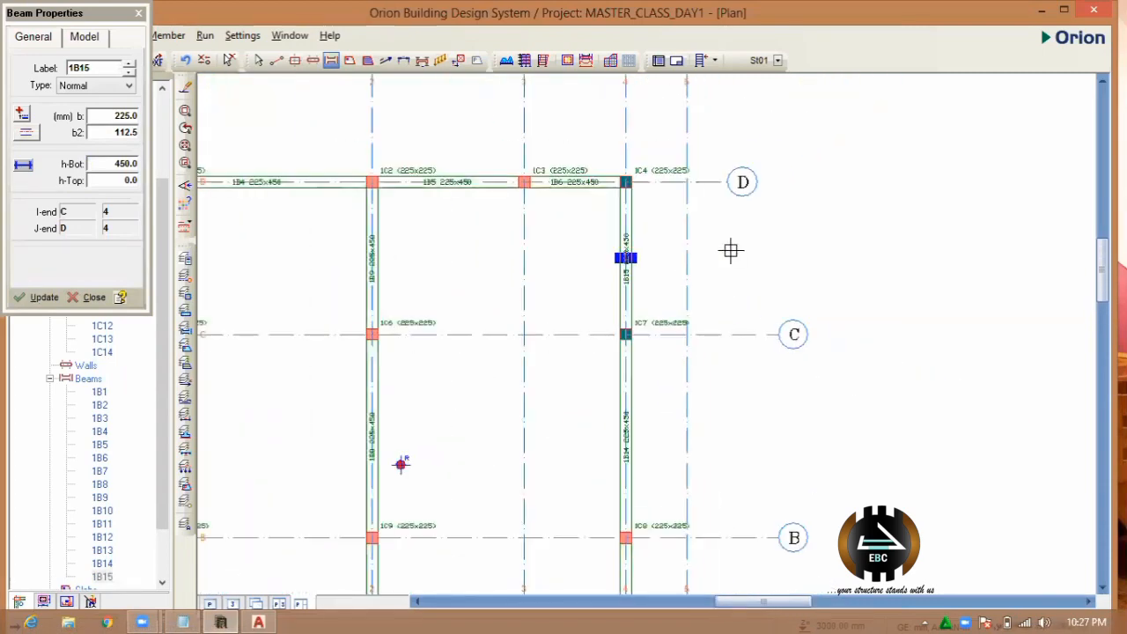
scroll(730, 251, down, 2)
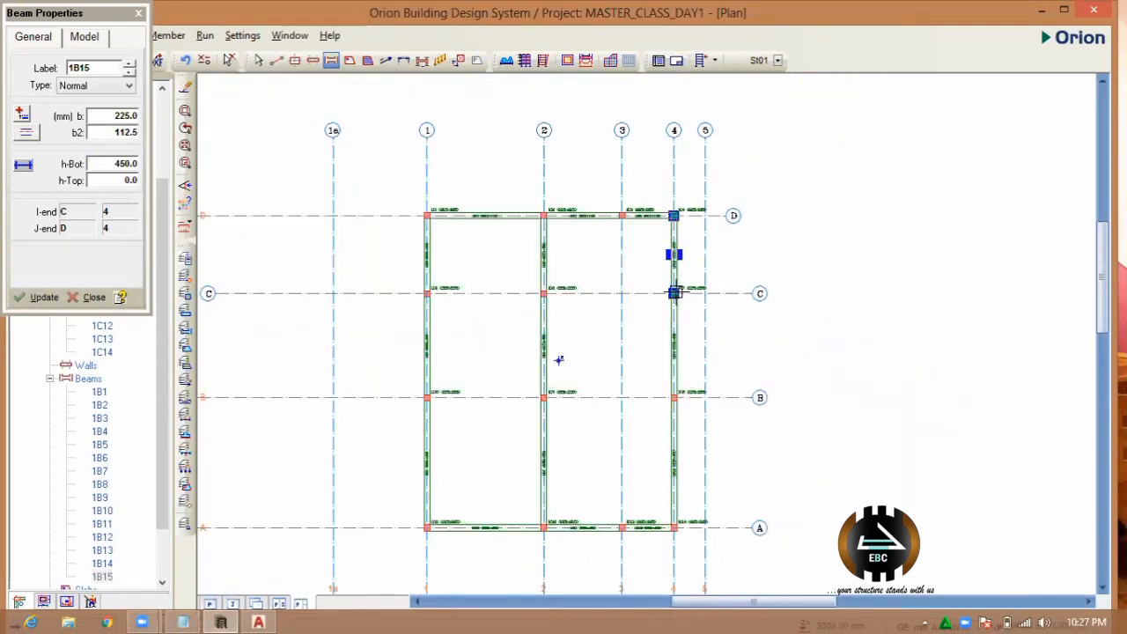
- Set the bottom depth h-Bot to 600 mm and insert beams along axis B from axis 1 to axis 4
double_click(117, 165)
text(600)
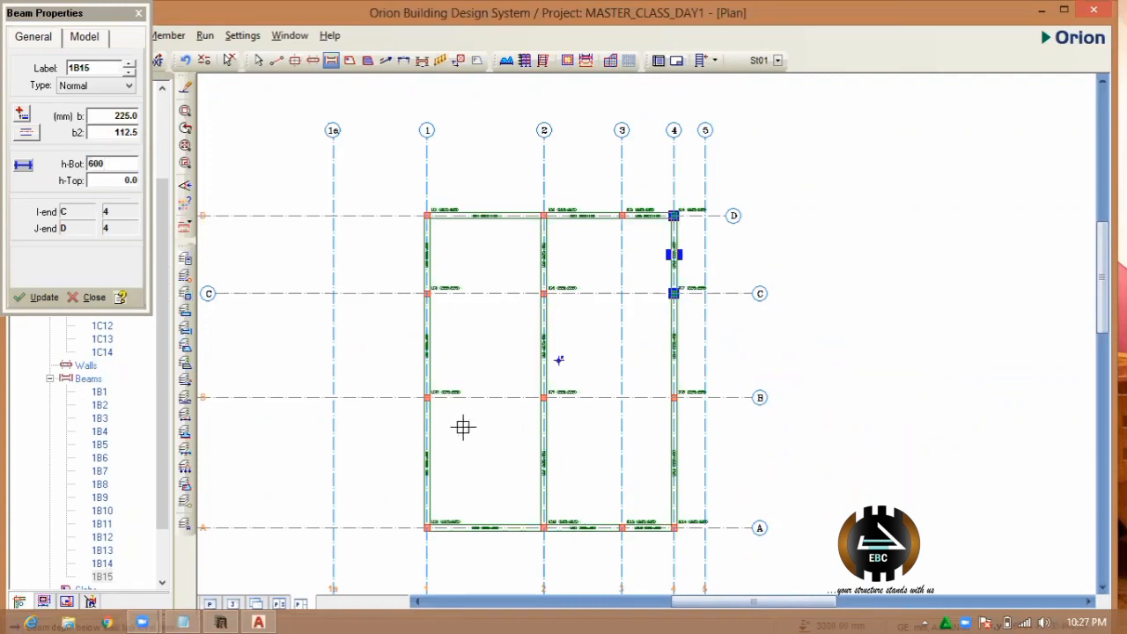
drag(427, 397, 675, 395)
scroll(674, 395, up, 4)
scroll(682, 415, down, 2)
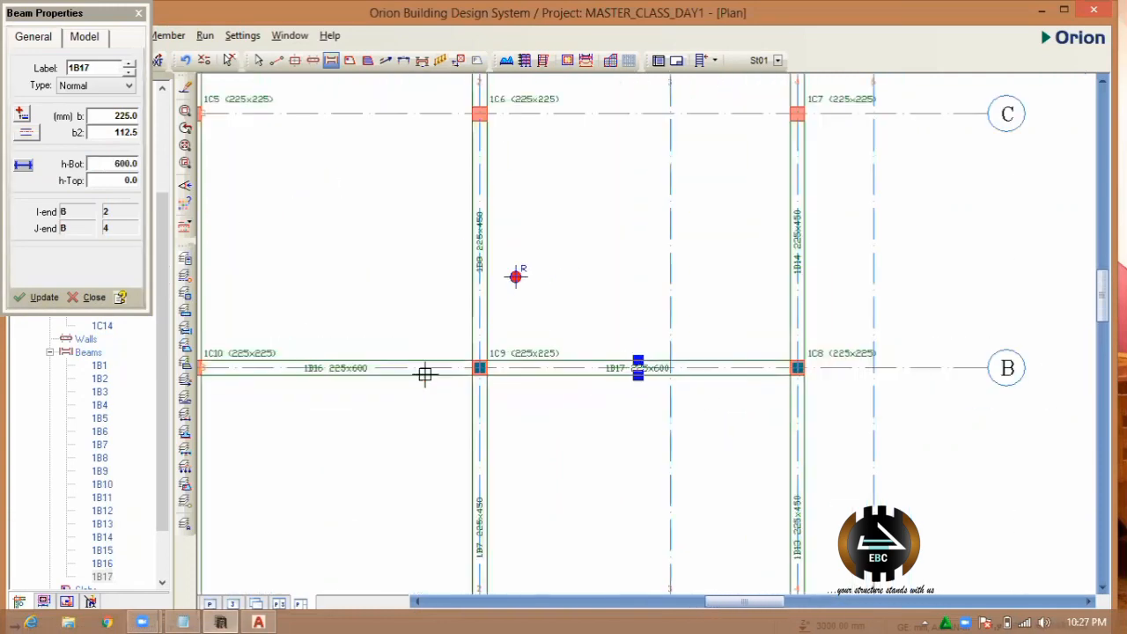
scroll(519, 419, down, 2)
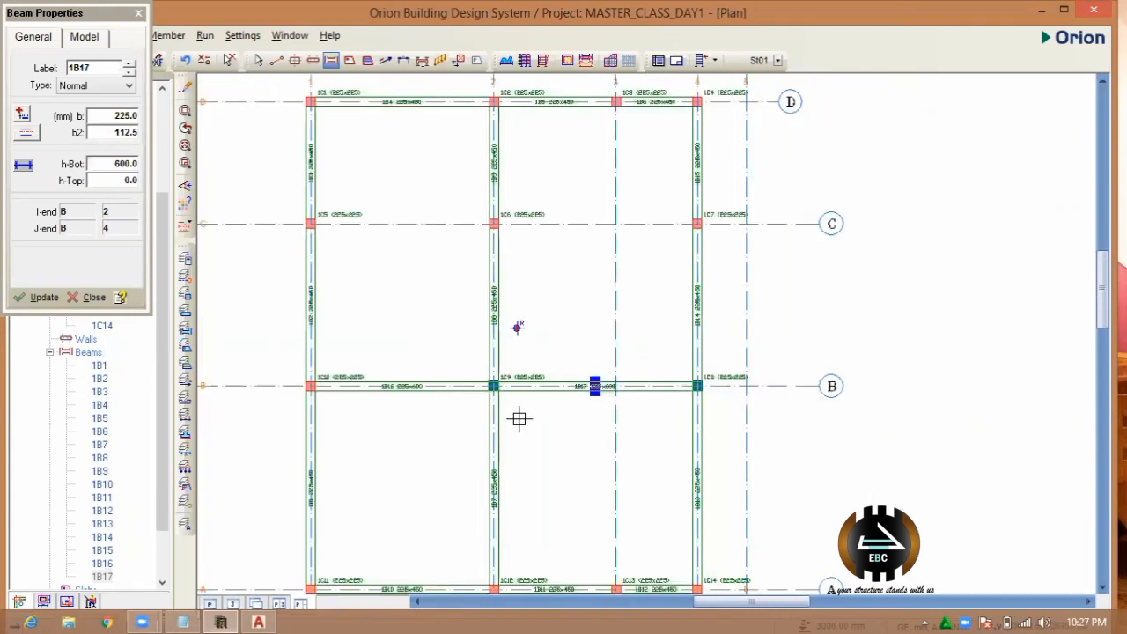
scroll(520, 419, down, 1)
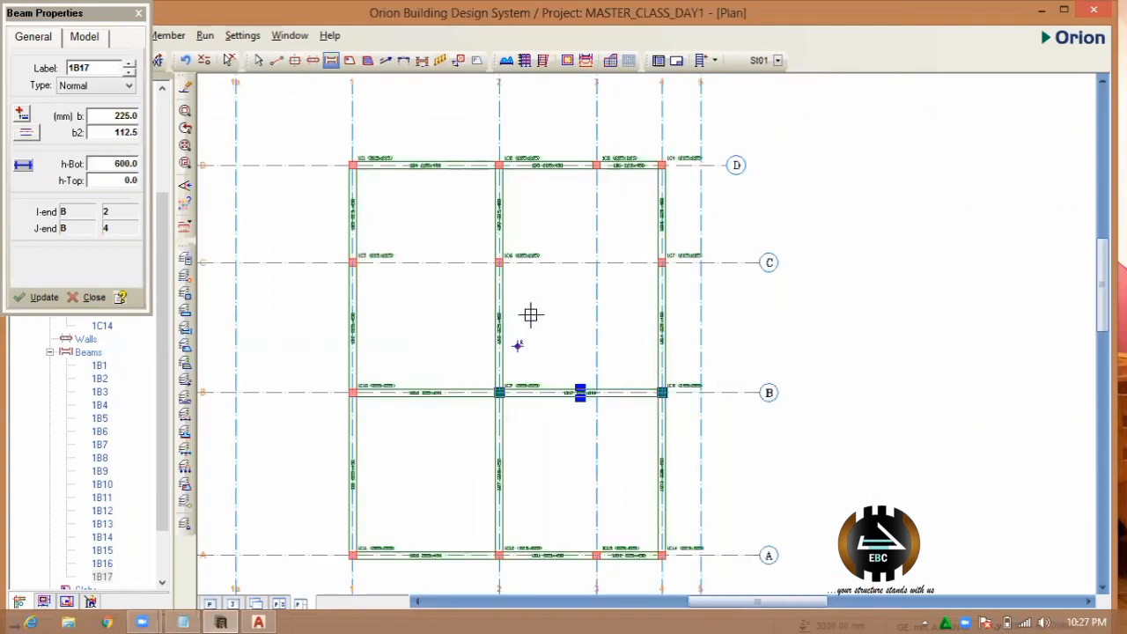
- Extend the axis B beam line by inserting 225x600 beams from axis 1 to axis 1a and from axis 4 to axis 5
scroll(573, 374, down, 2)
scroll(415, 380, up, 2)
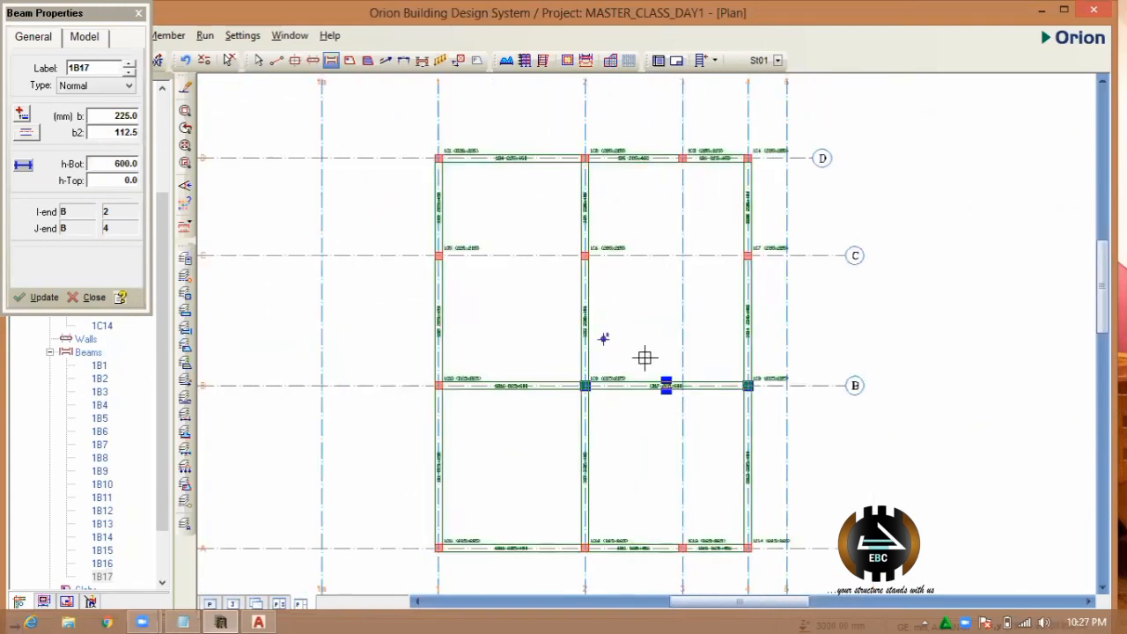
scroll(644, 357, down, 2)
scroll(490, 378, up, 2)
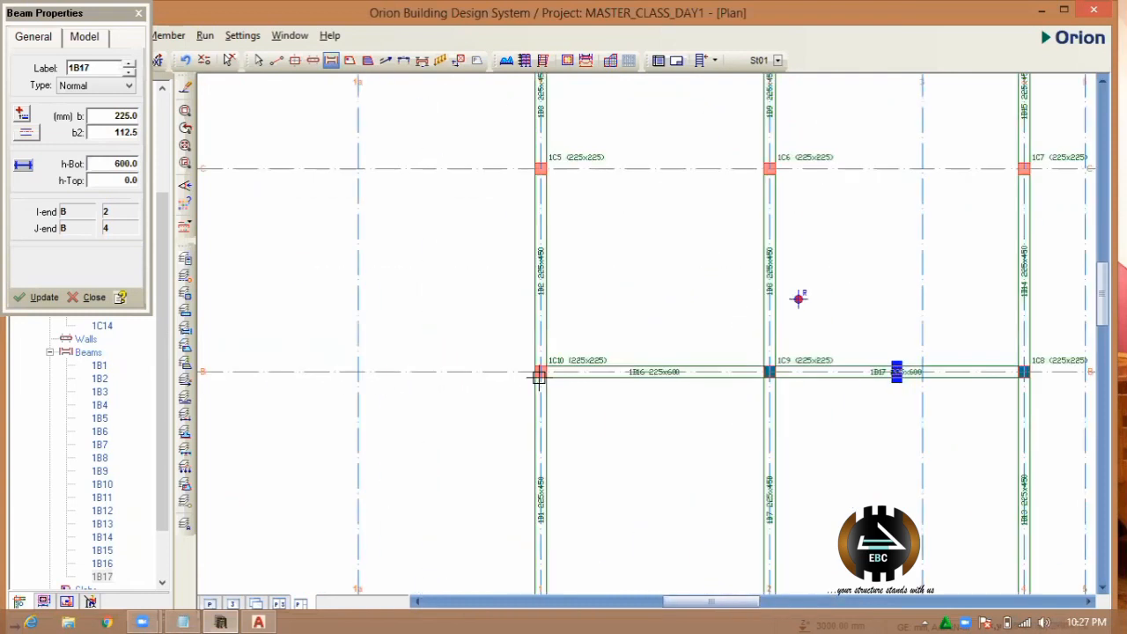
click(538, 371)
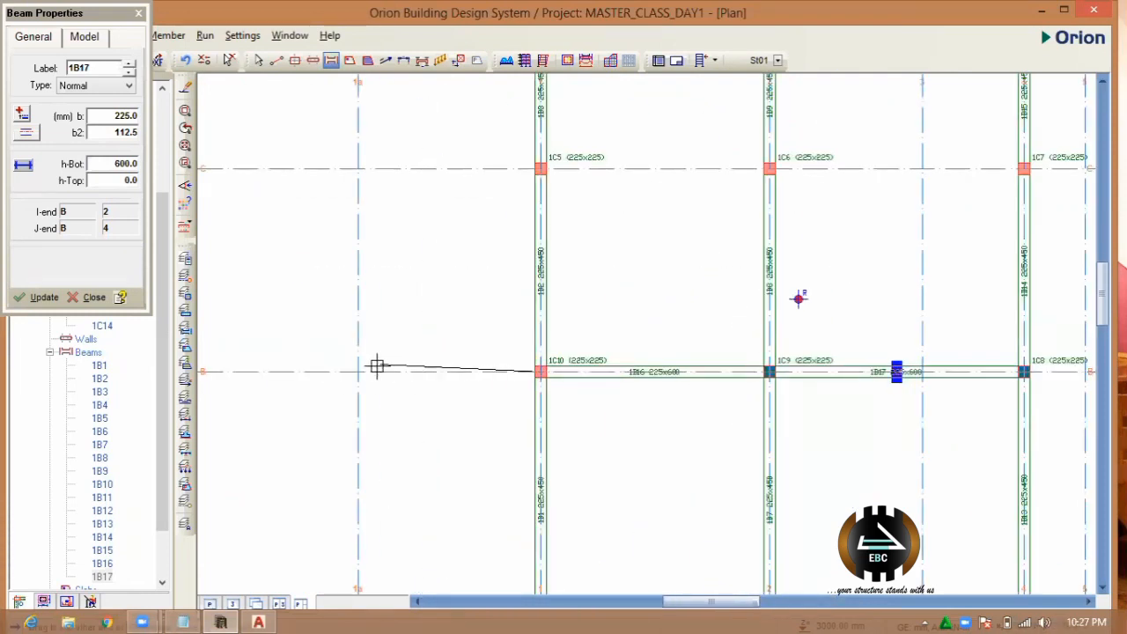
click(357, 371)
scroll(372, 370, down, 3)
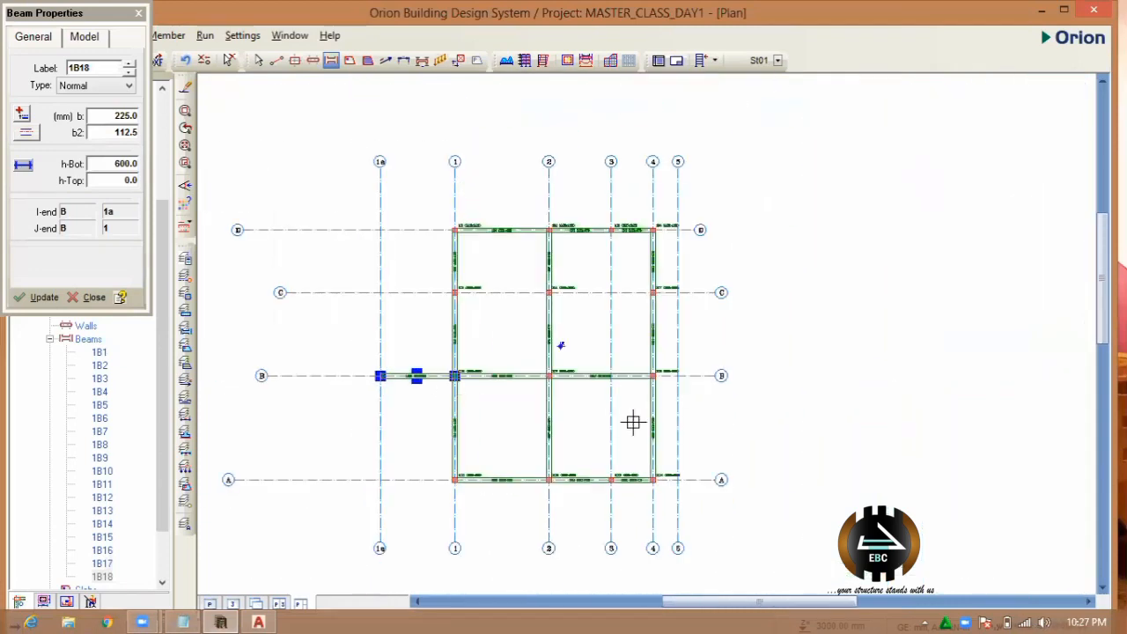
scroll(624, 375, up, 4)
click(646, 376)
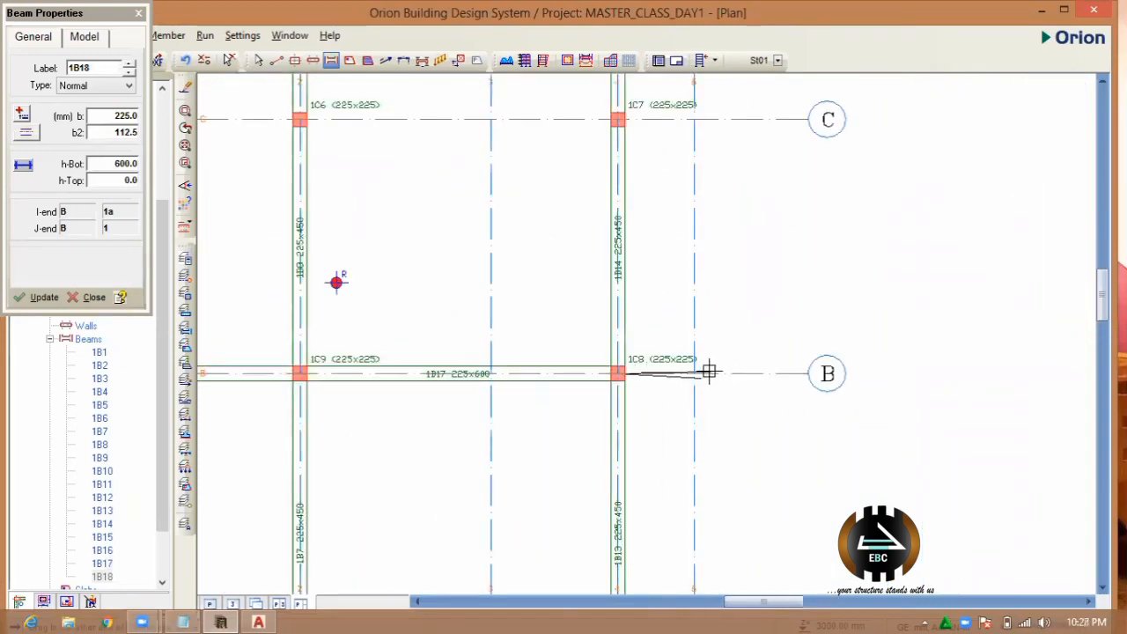
click(695, 373)
scroll(704, 417, down, 2)
scroll(693, 308, down, 2)
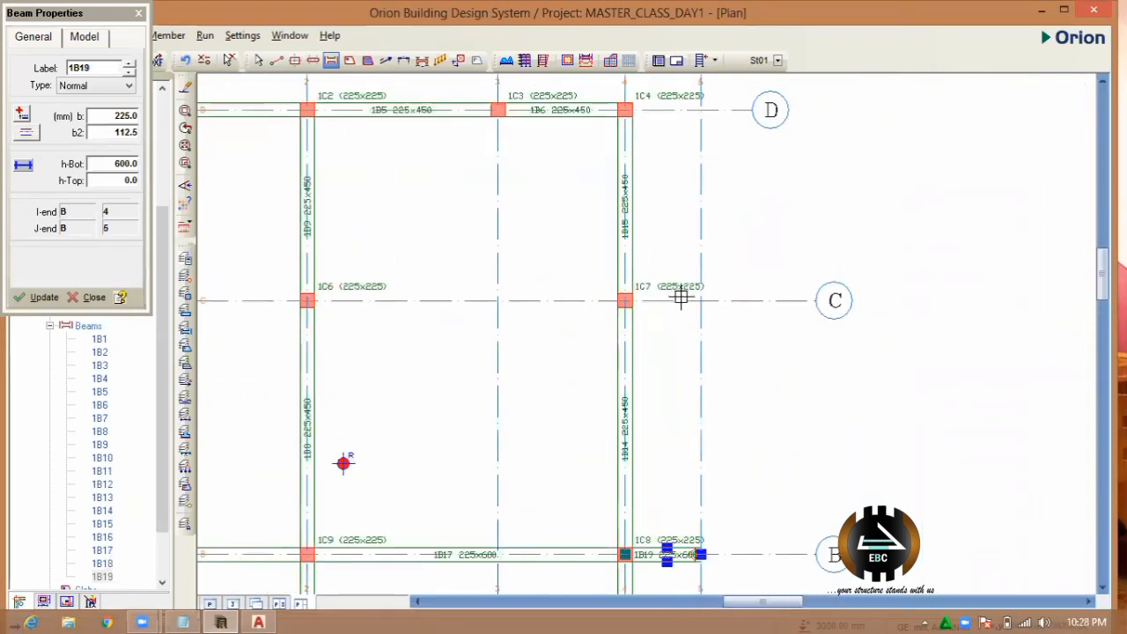
- Insert a 225x600 beam along axis D between axis 1a and axis 1
scroll(641, 351, down, 1)
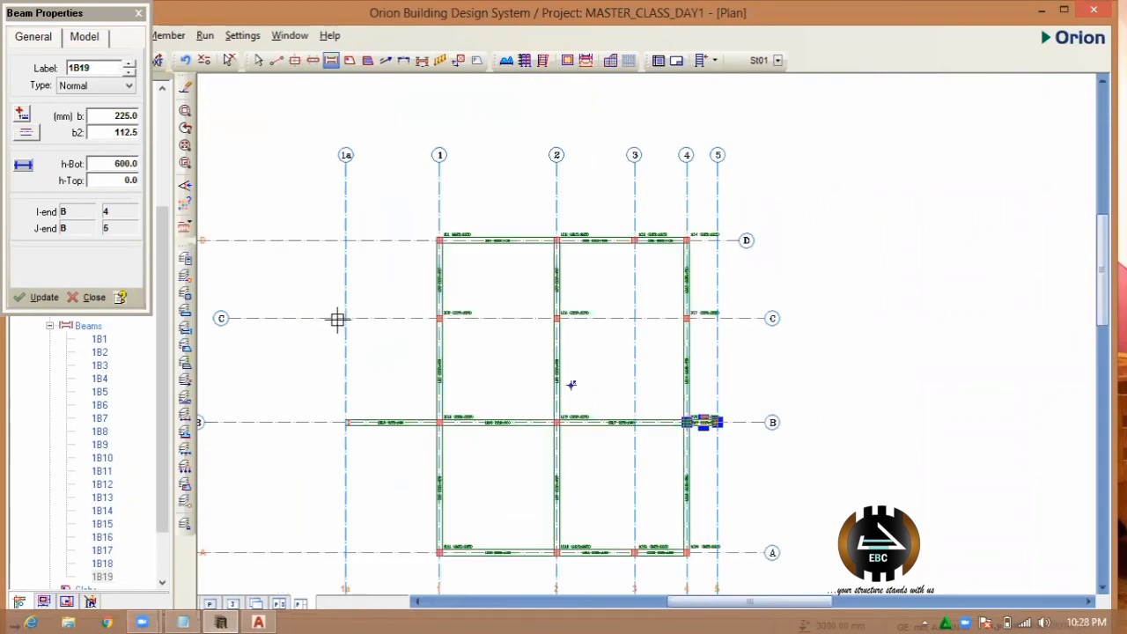
scroll(338, 222, up, 3)
click(352, 258)
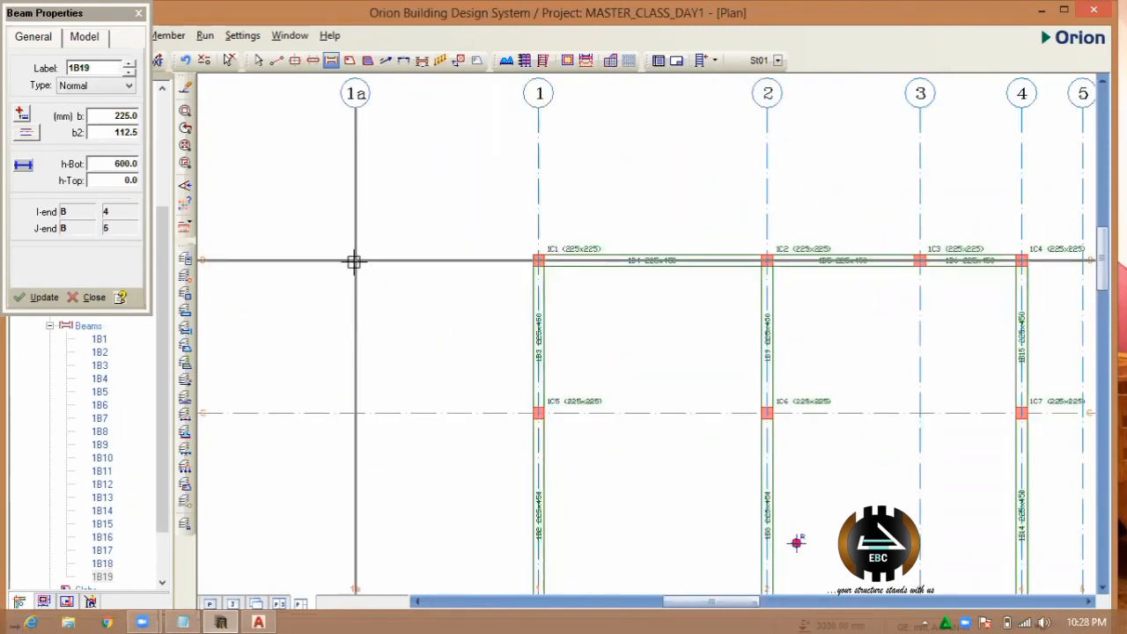
click(536, 260)
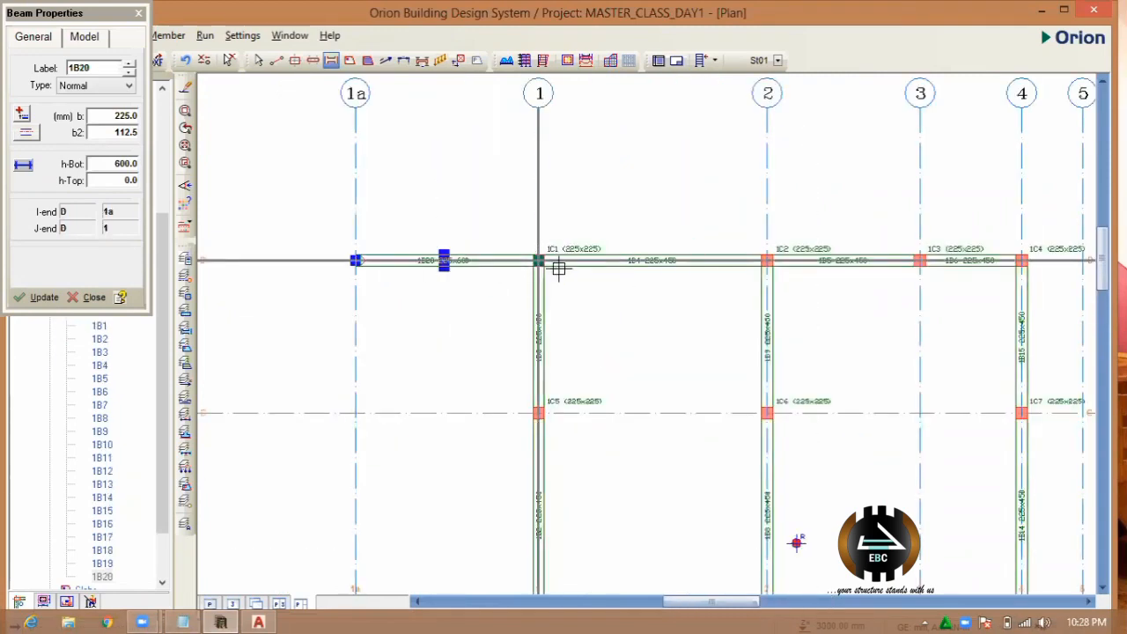
scroll(420, 312, up, 1)
scroll(405, 309, down, 2)
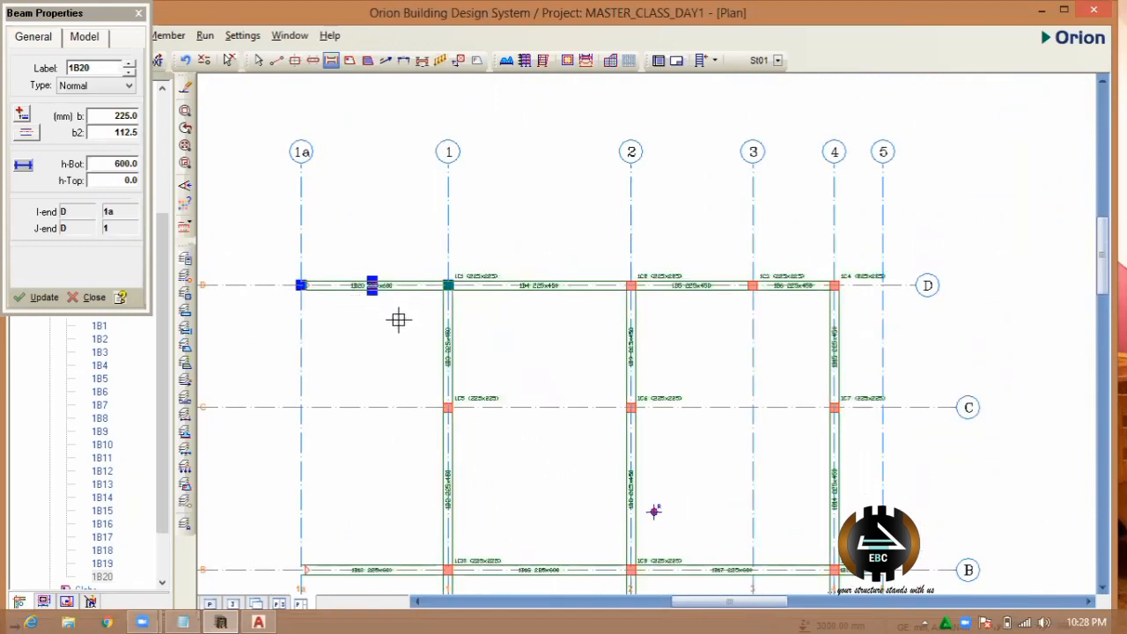
scroll(438, 221, down, 2)
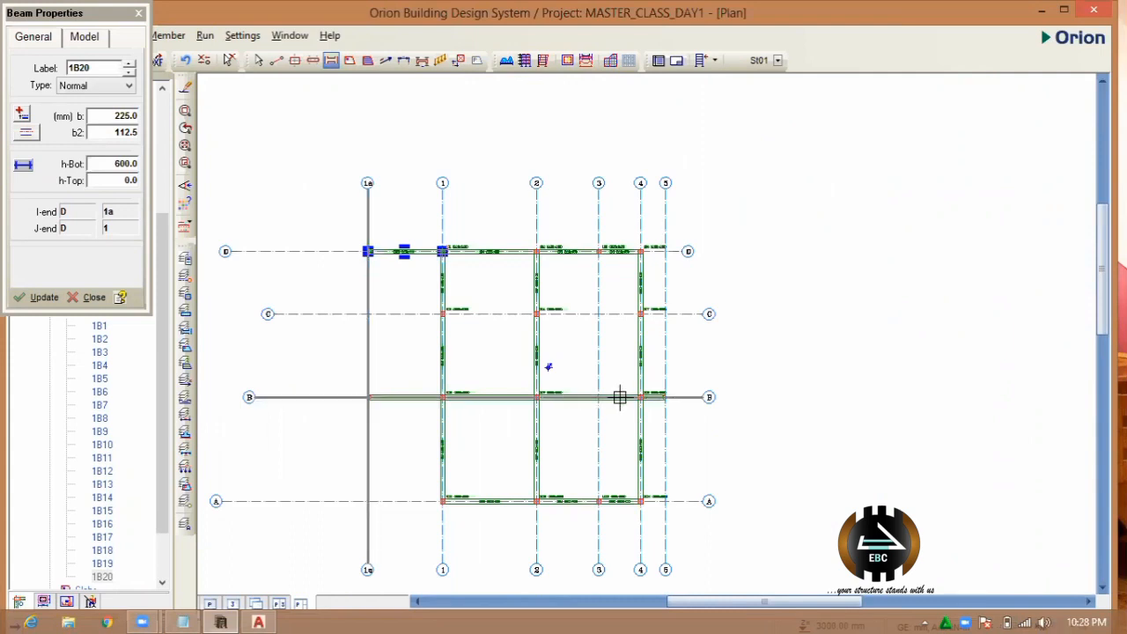
scroll(675, 393, up, 1)
scroll(559, 382, down, 1)
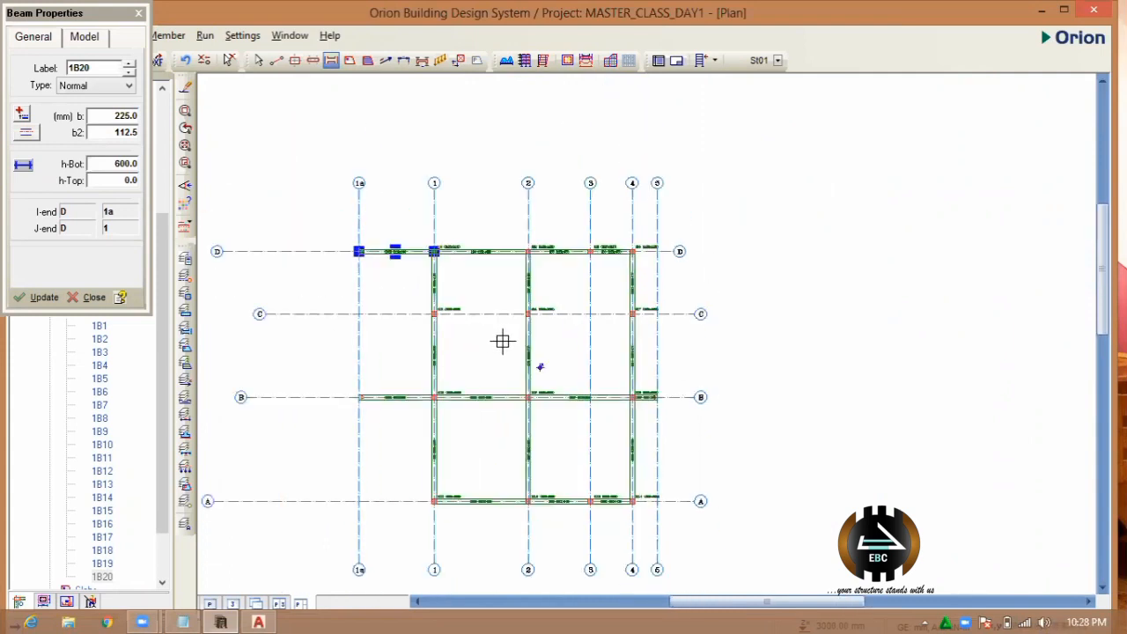
- Insert 225x600 mm beams along the whole of axis C, from axis 1a to axis 5
click(362, 313)
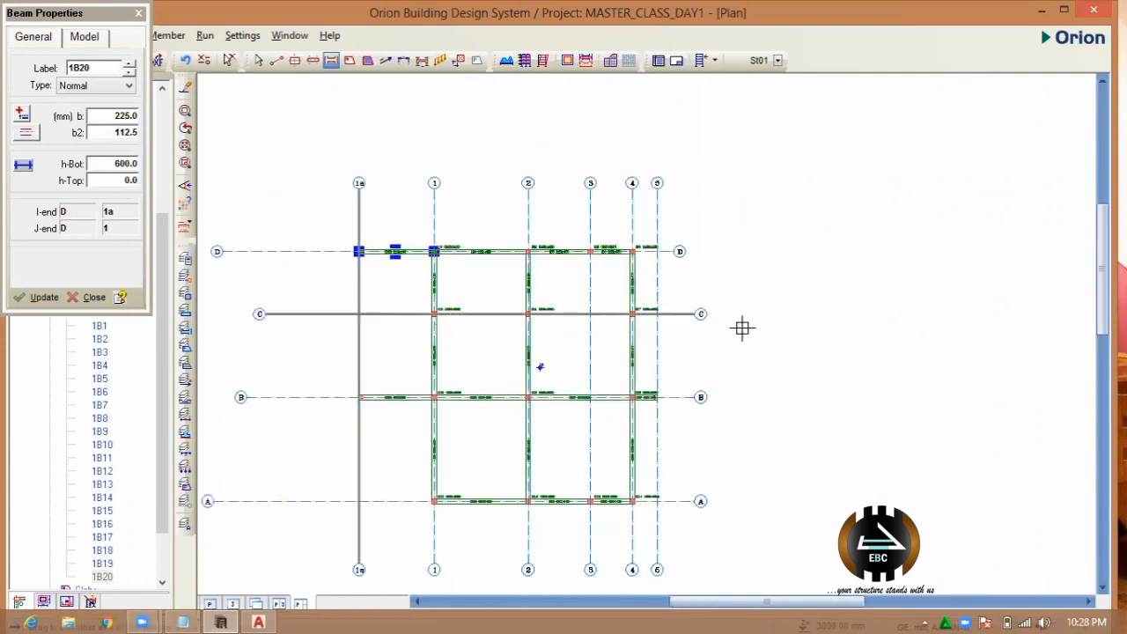
click(656, 313)
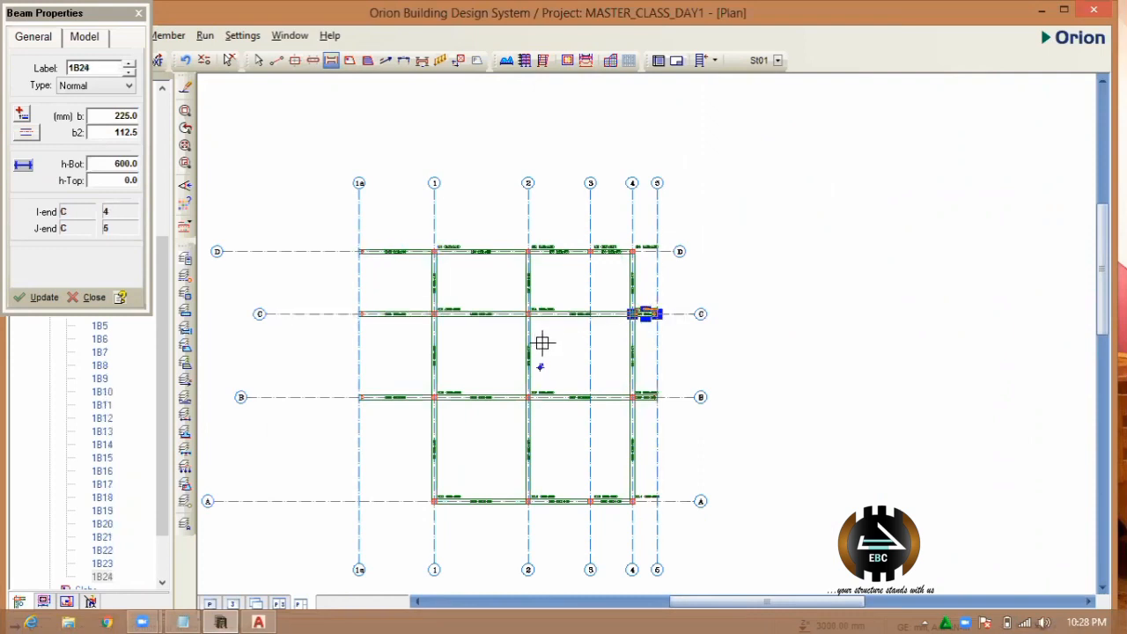
scroll(488, 365, up, 1)
scroll(409, 350, down, 1)
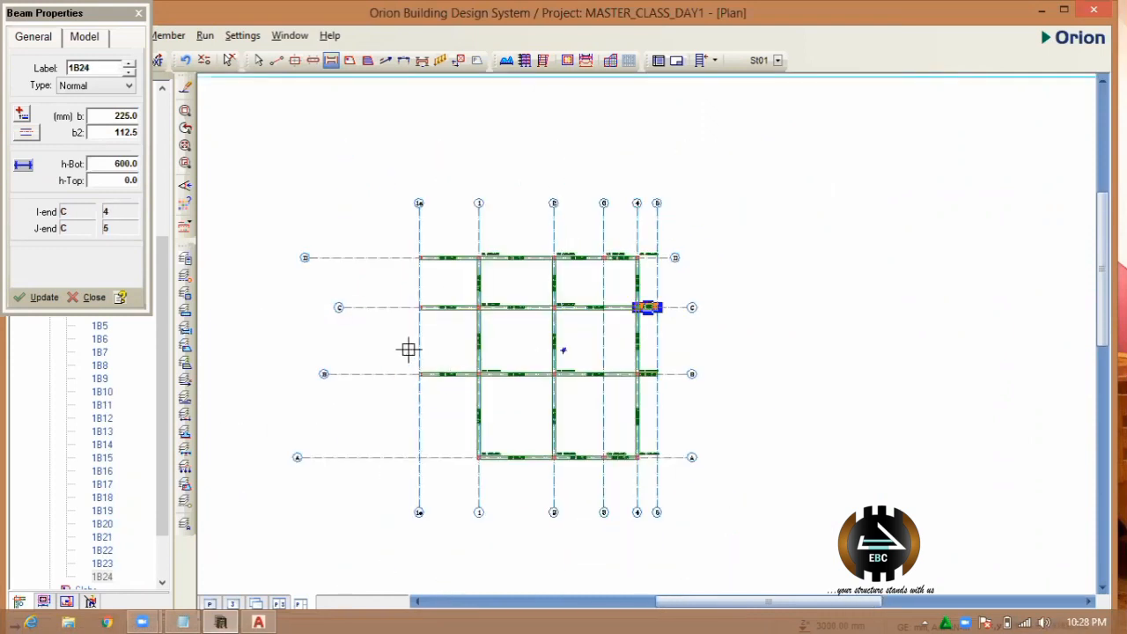
- Insert a 225x600 mm beam along axis 1a between axes D and B
scroll(409, 349, up, 2)
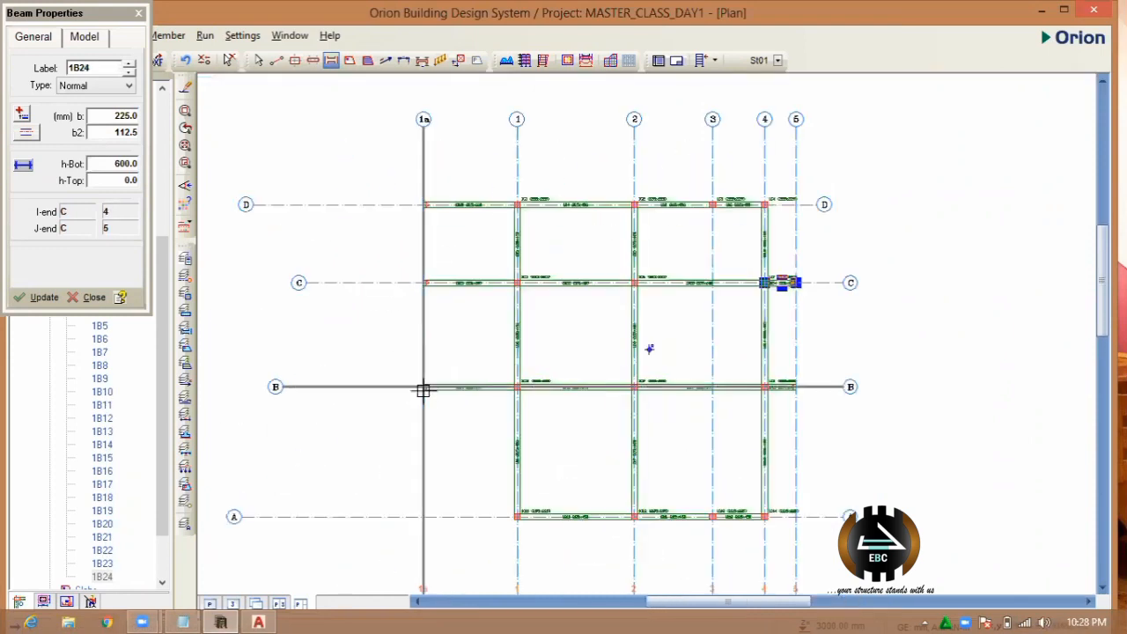
click(424, 201)
click(423, 387)
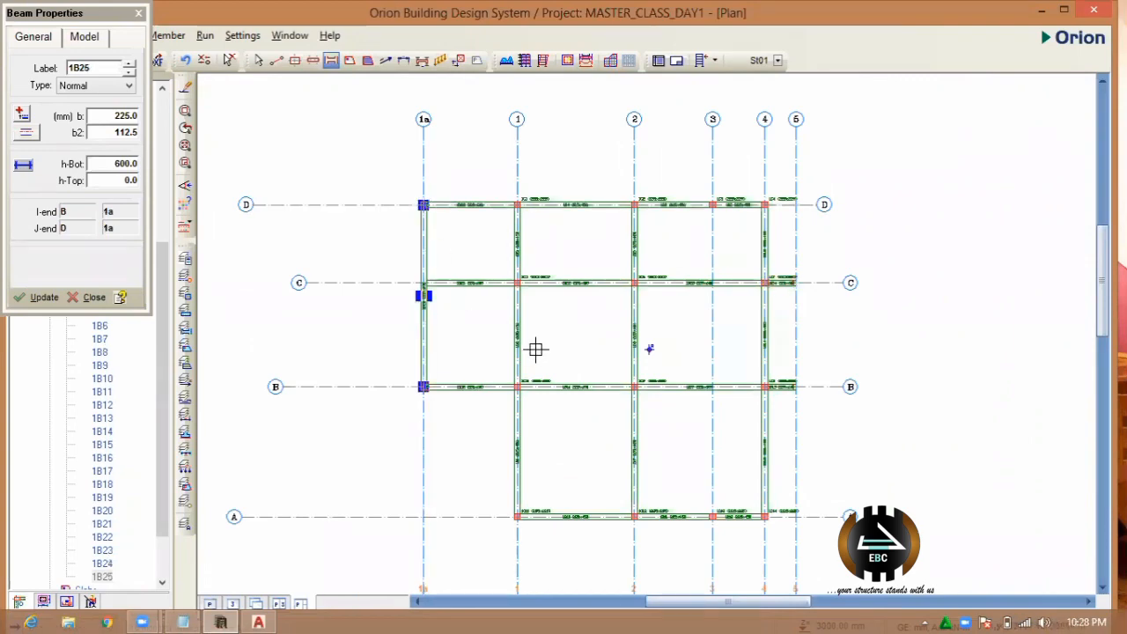
- Insert a 225x600 mm overhang beam along axis D between axes 4 and 5
scroll(518, 356, down, 1)
scroll(700, 359, up, 1)
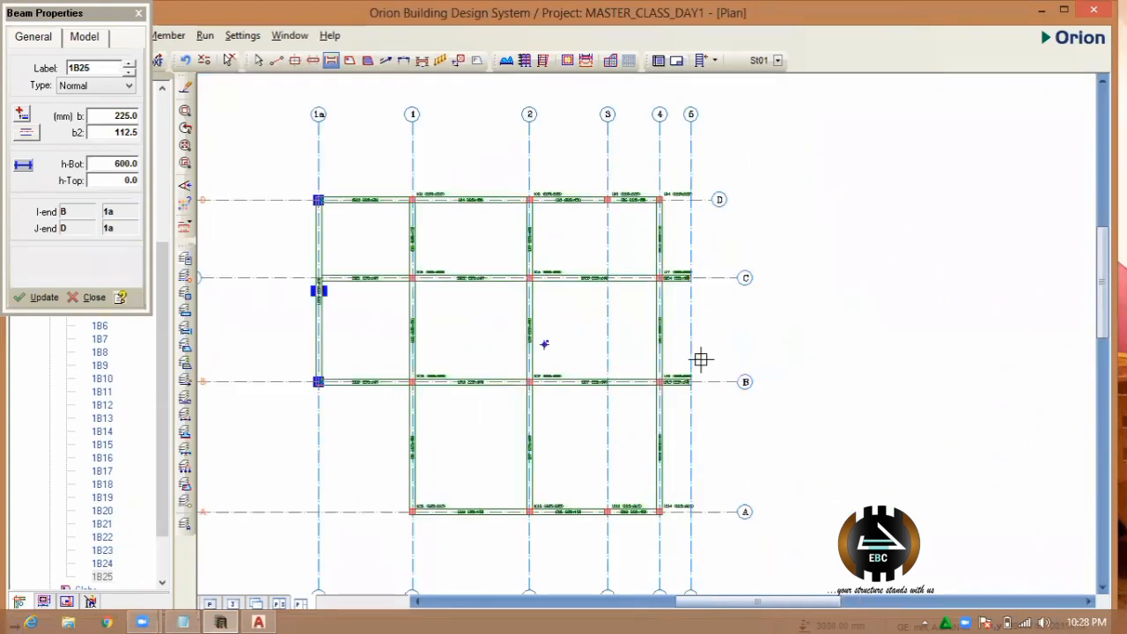
scroll(683, 251, up, 2)
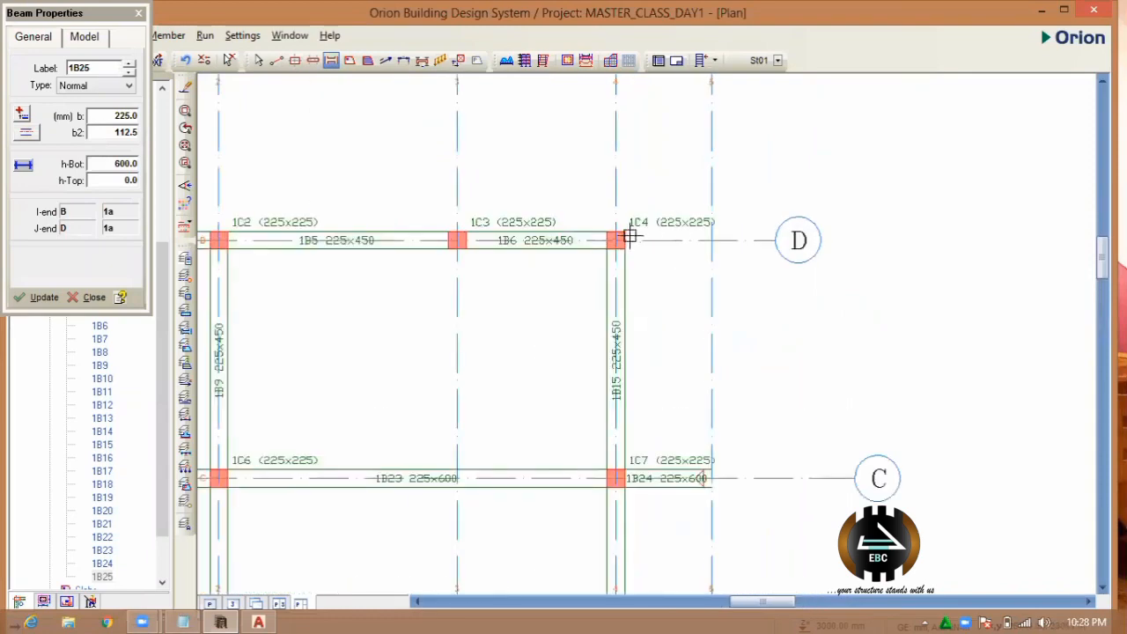
click(616, 239)
click(713, 239)
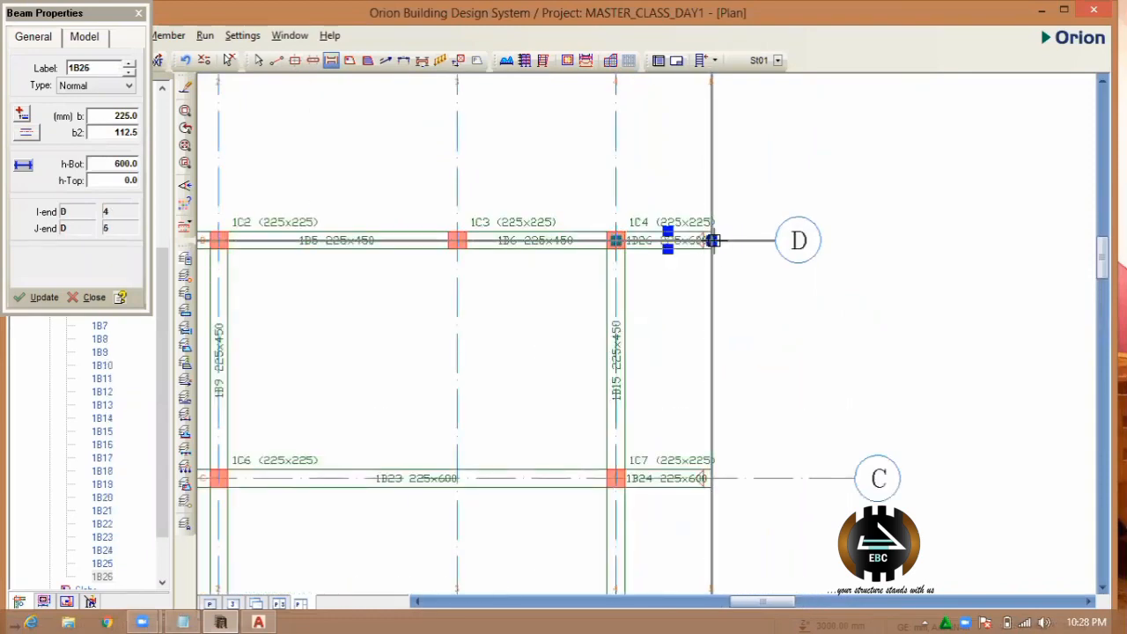
scroll(734, 312, down, 5)
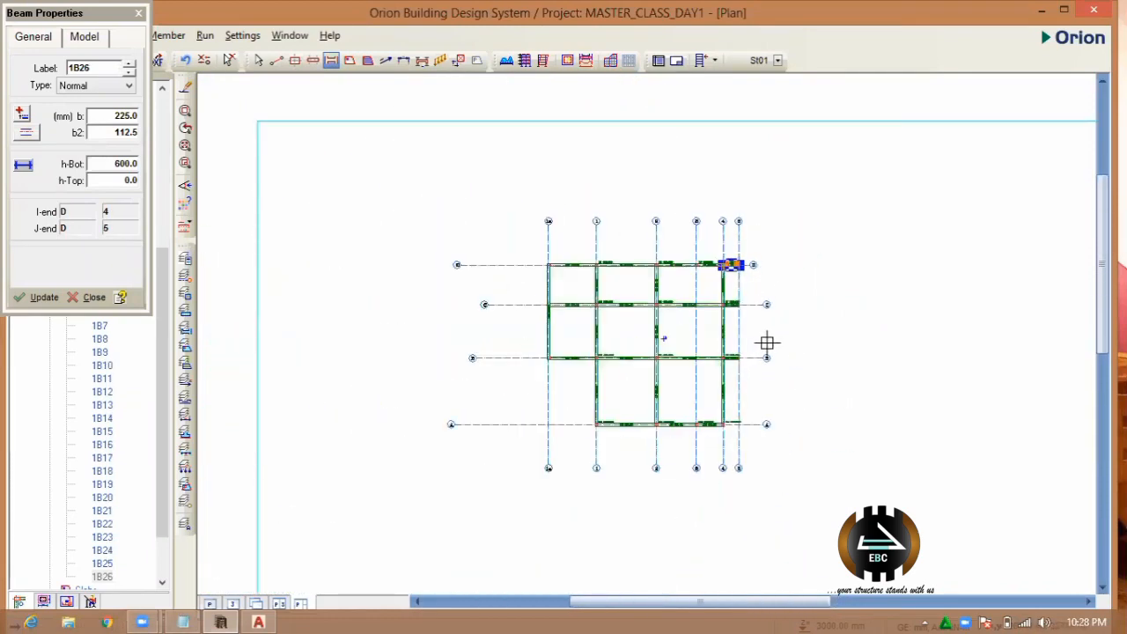
scroll(767, 343, up, 2)
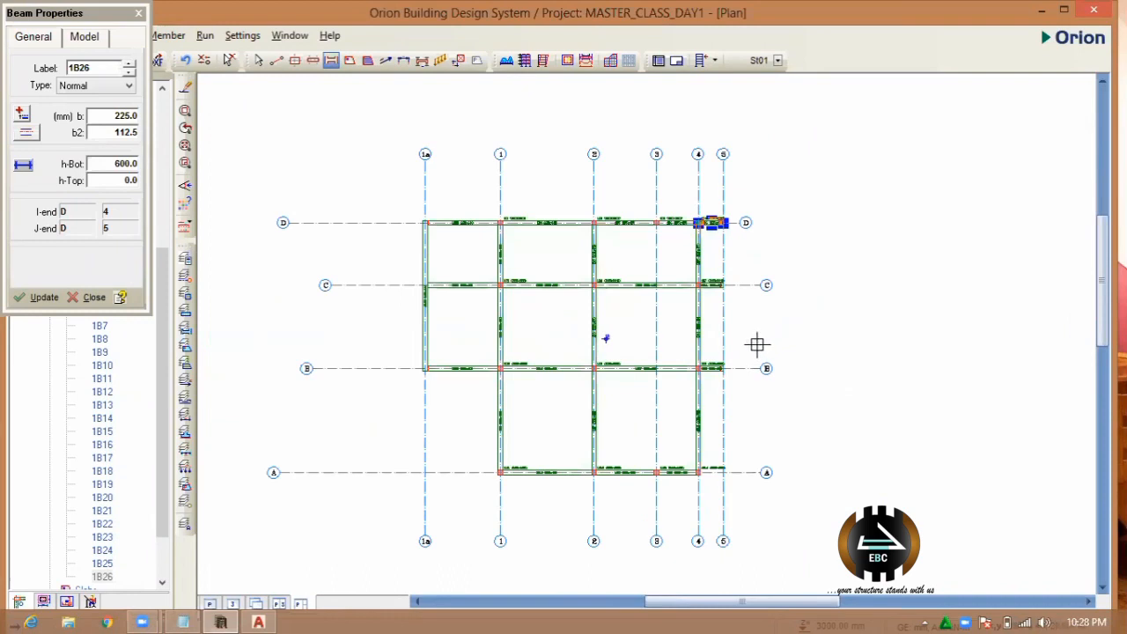
scroll(554, 415, up, 2)
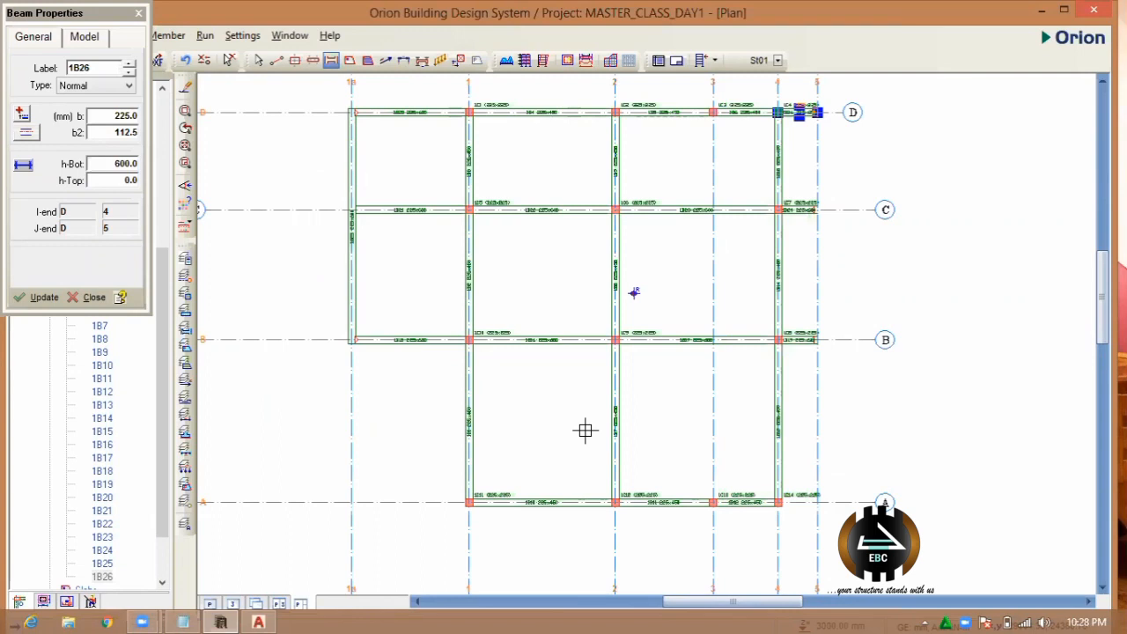
- Switch to Notepad and note SLAB = 150MM, UNITE WIEGHT OF CON = 24KN, FLOOR FINISHES = 1.2KN and 1.5KN IMPOSED LOAD
click(182, 619)
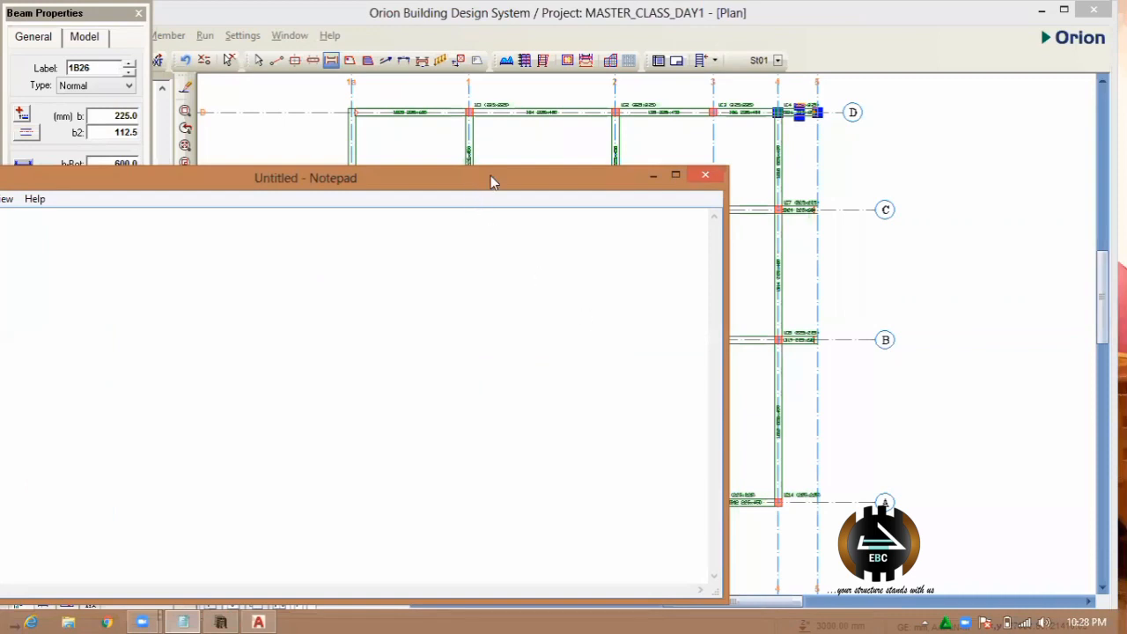
drag(491, 175, 792, 129)
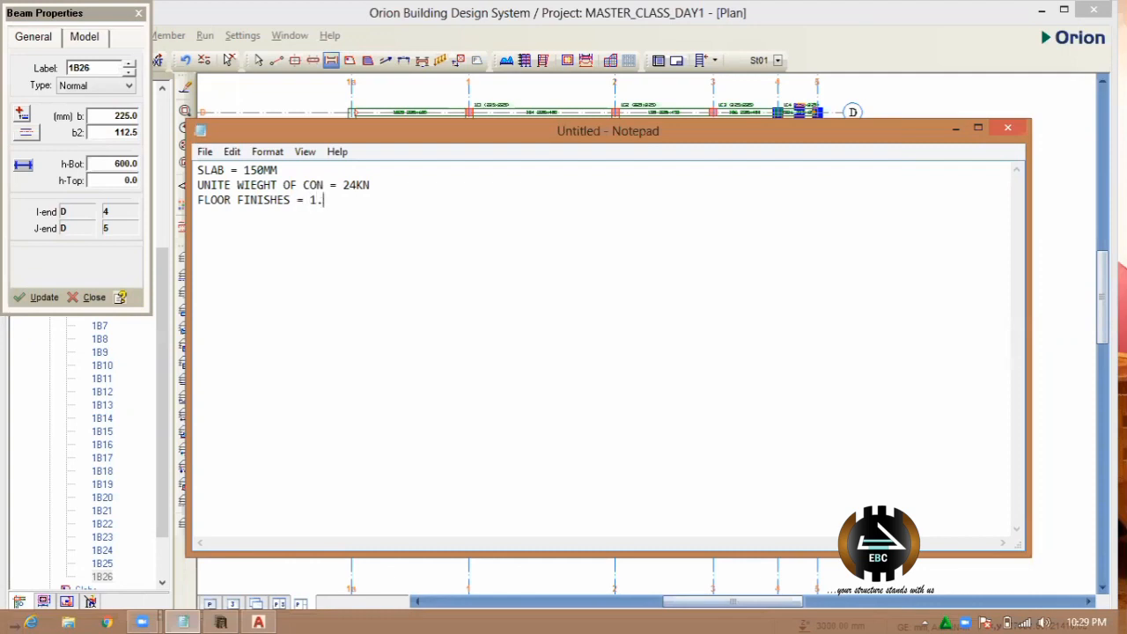
text(K)
text(KN )
text(IMPOSE)
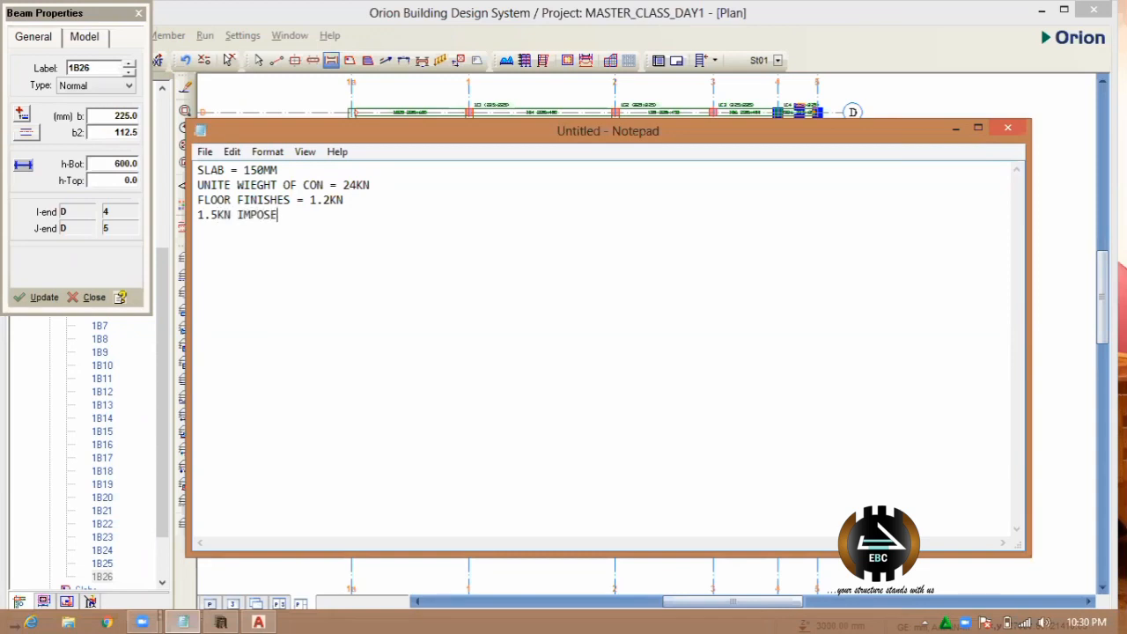
text(D LOAD)
- Add the unit suffix /M2 to the imposed load and floor finishes values in the notes
key(Left)
key(Left)
key(Left)
key(Left)
key(Left)
key(Left)
key(Left)
key(Left)
key(Left)
key(Left)
key(Right)
text(?)
key(BackSpace)
text(/M)
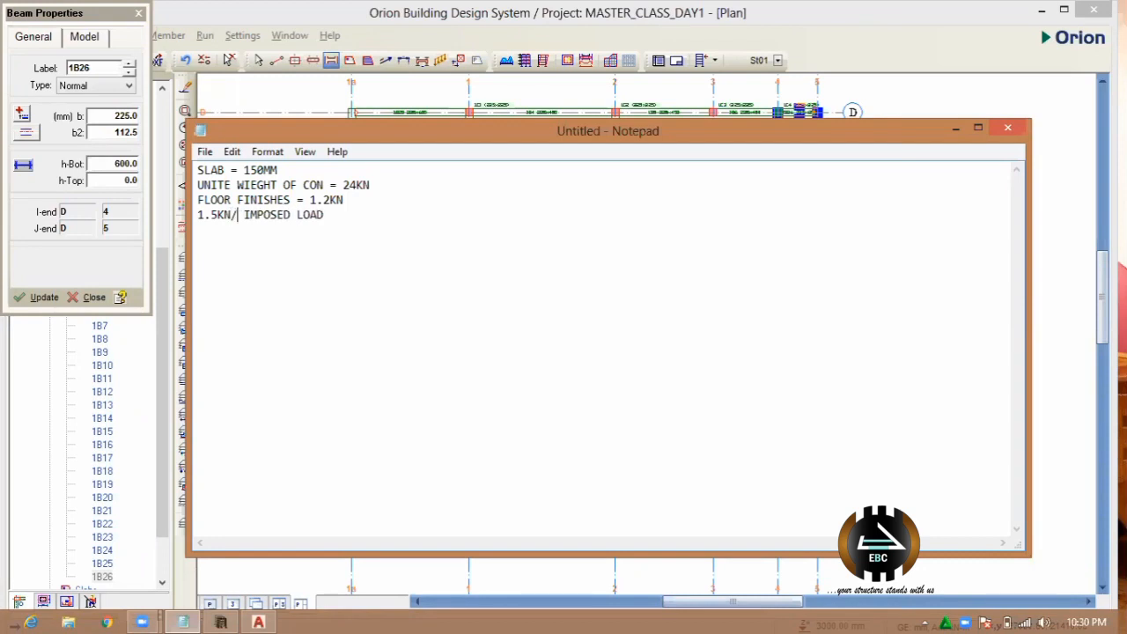
text(2)
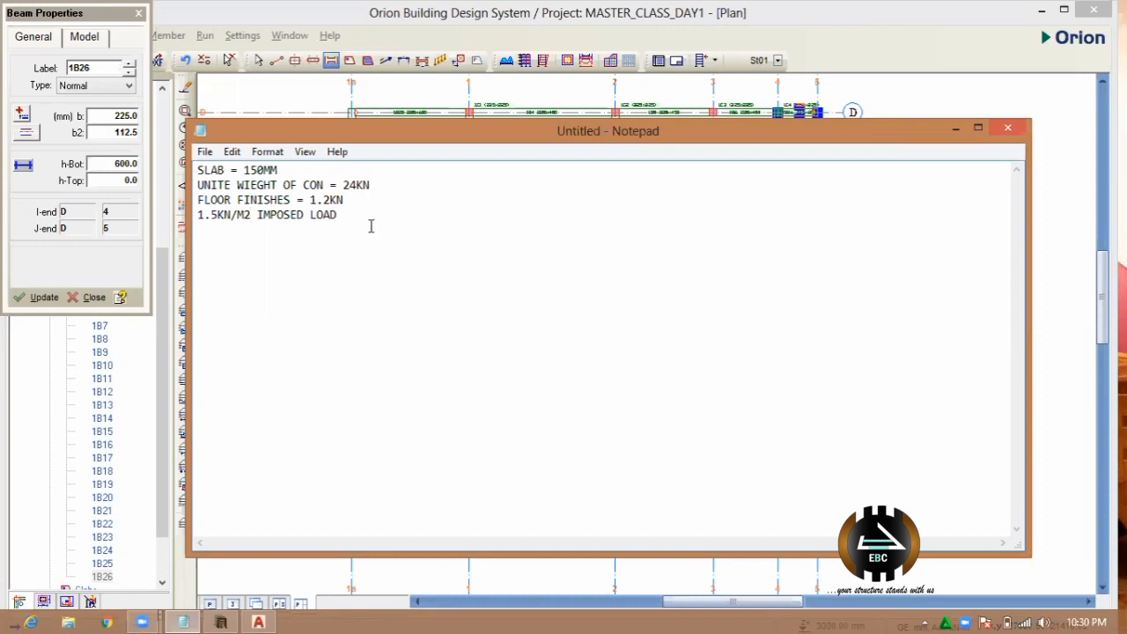
click(347, 201)
text(/M2)
- Write the load combination formula W=1.4GK + 1.6QK below the design data, leaving two blank lines between them
click(382, 222)
key(Return)
key(Return)
key(Return)
text(W=1.4GK +)
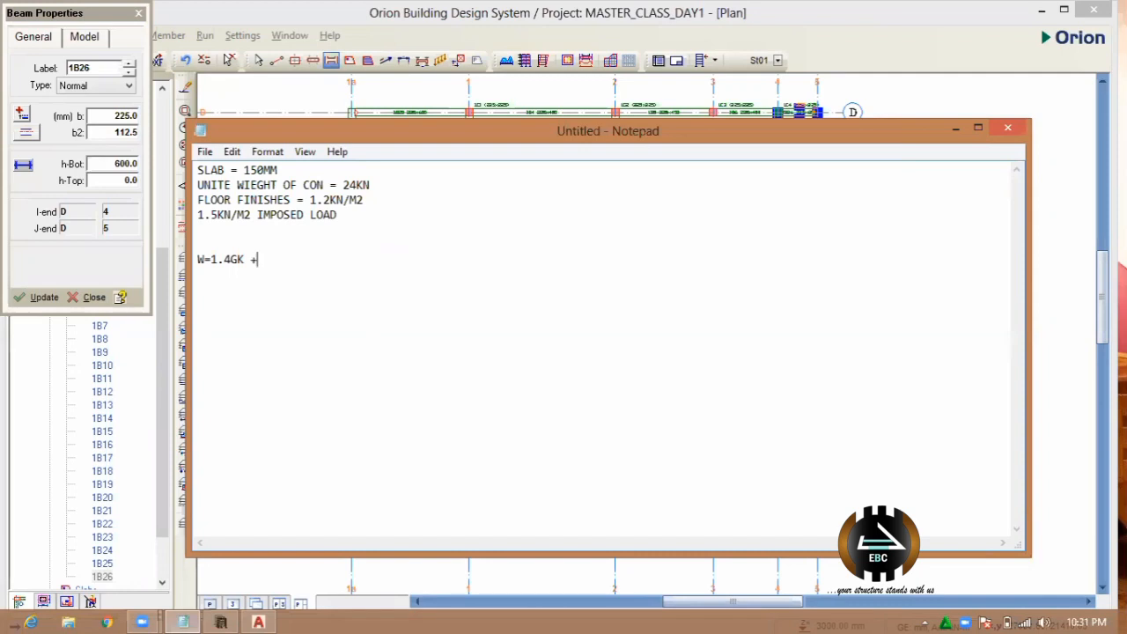
text( 1.)
text(6)
text(QK)
- Write the slab self-weight calculation GK = 0.15 X 24 = 3.60 under the load combination formula
text(GK)
text( =)
text( 0.15)
text( X )
text(24)
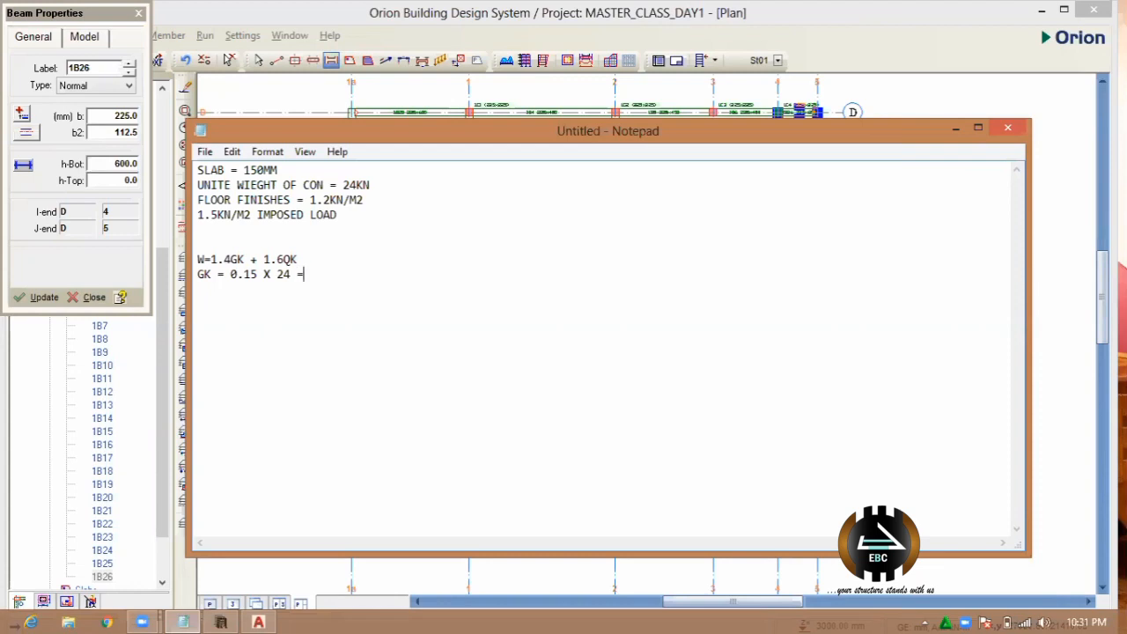
text(= 3.60)
- Add the lines FINISHES ALLOW 1.20 and PARTITION ALLOWANCE = 1.50 below the GK calculation
key(Return)
text(FINISHES )
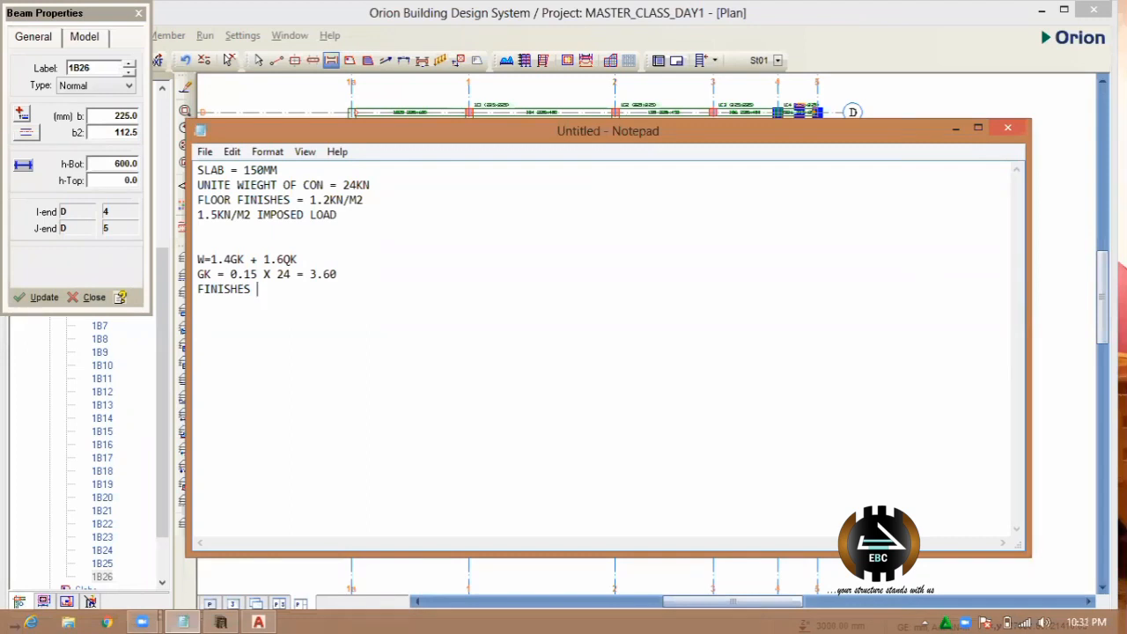
text(ALLOW 1.20)
key(Return)
text(PARTITION)
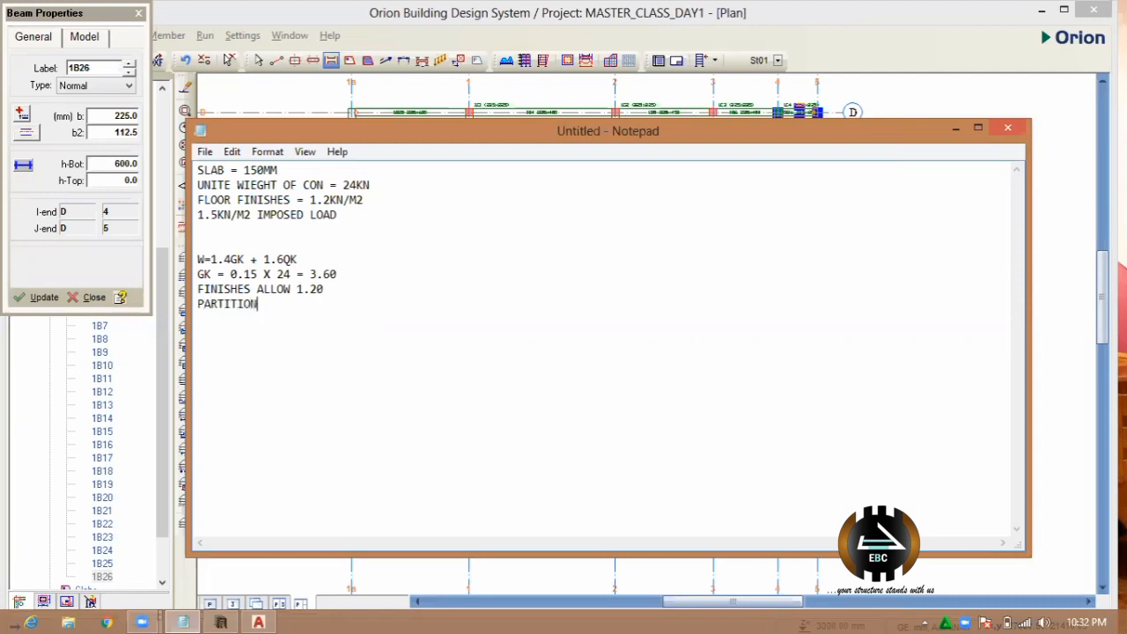
text( ALLOWANCE = 1.50)
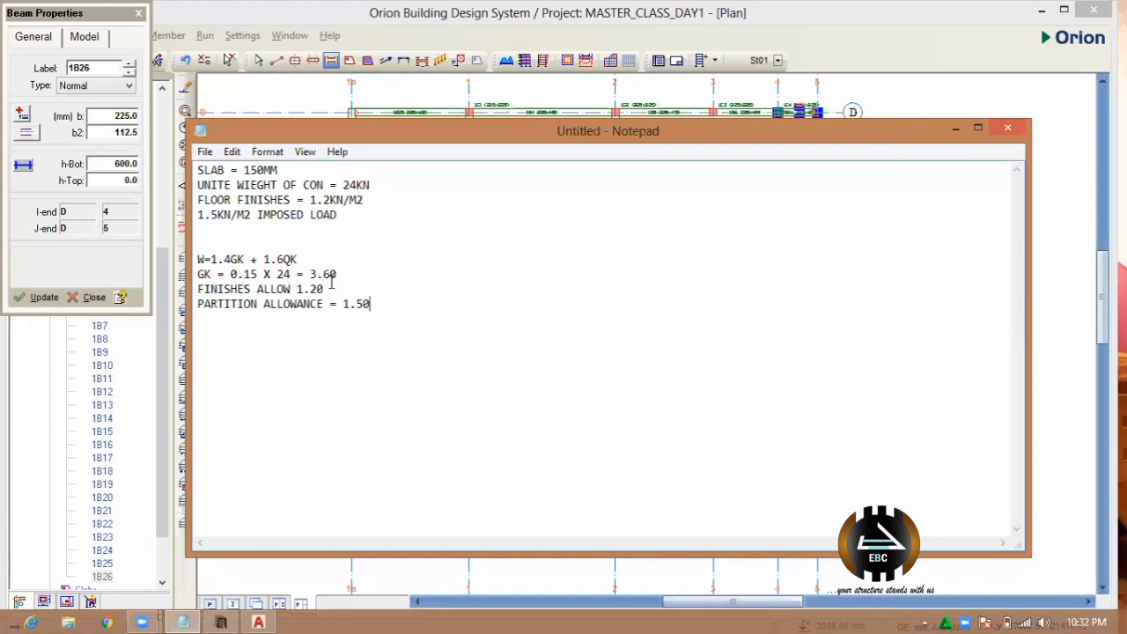
- Search the installed apps for Calculator, open it and place its window beside the load notes
right_click(355, 615)
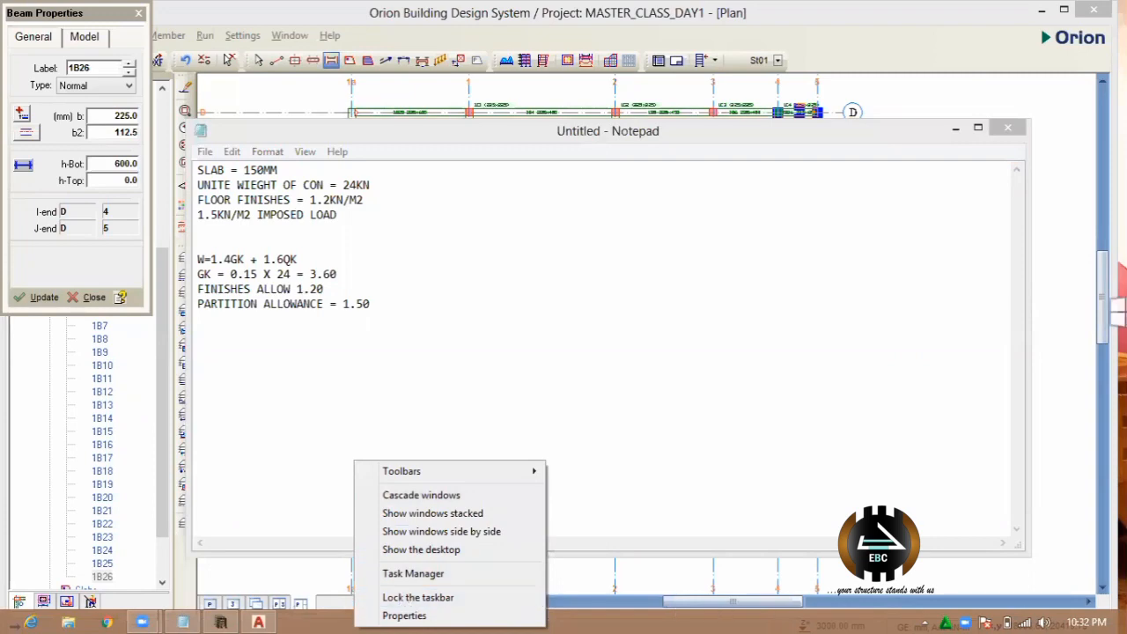
mouse_move(1122, 312)
click(1091, 154)
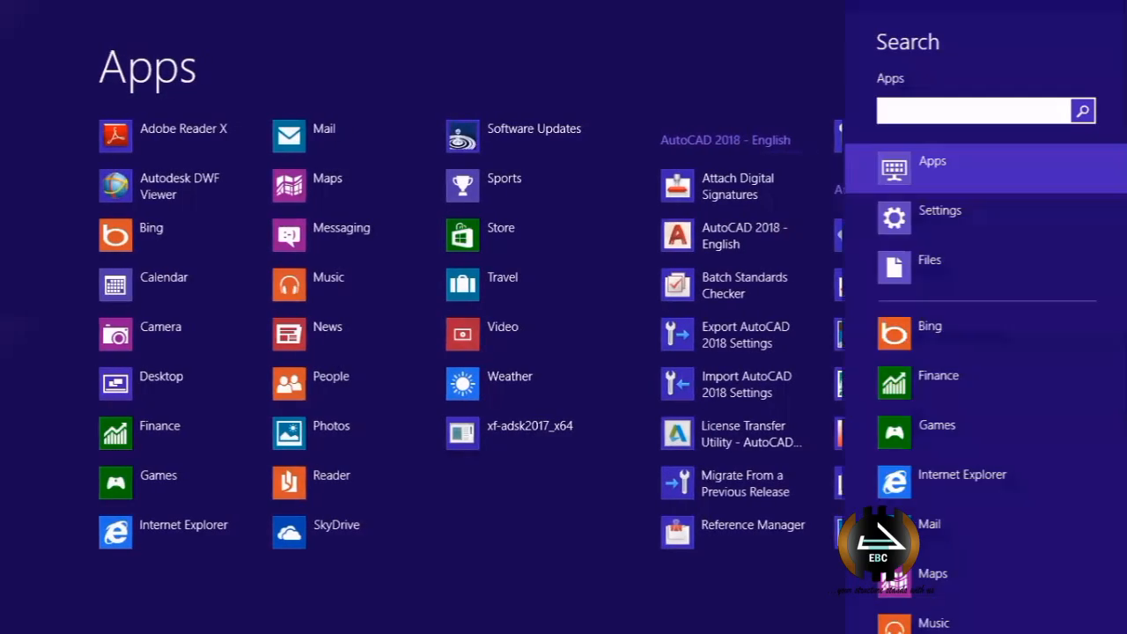
text(cAL)
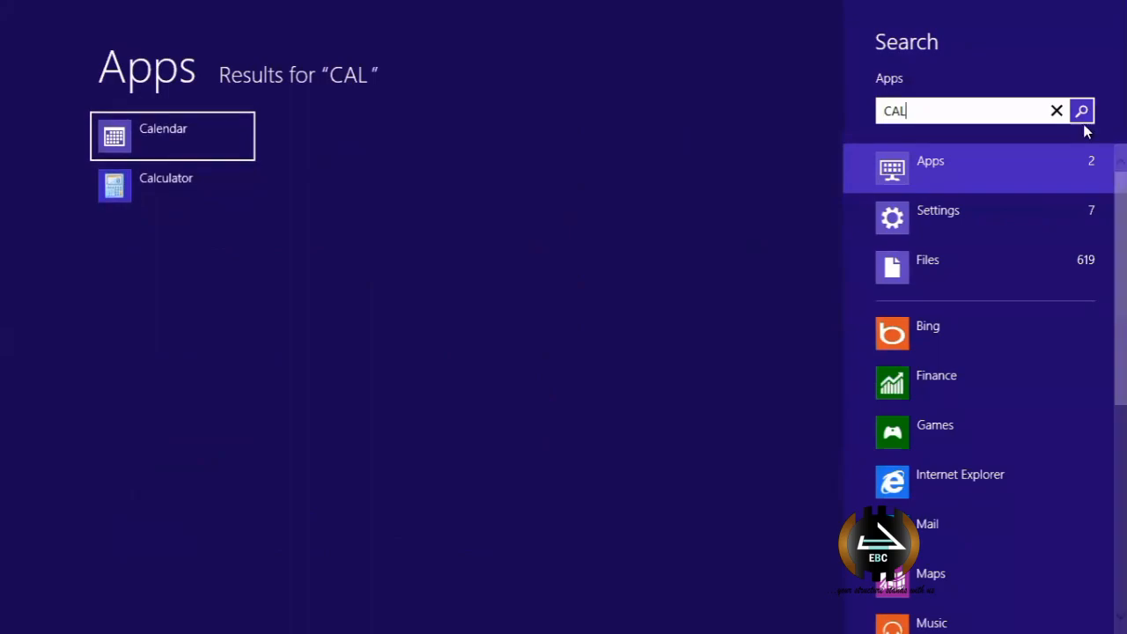
click(172, 191)
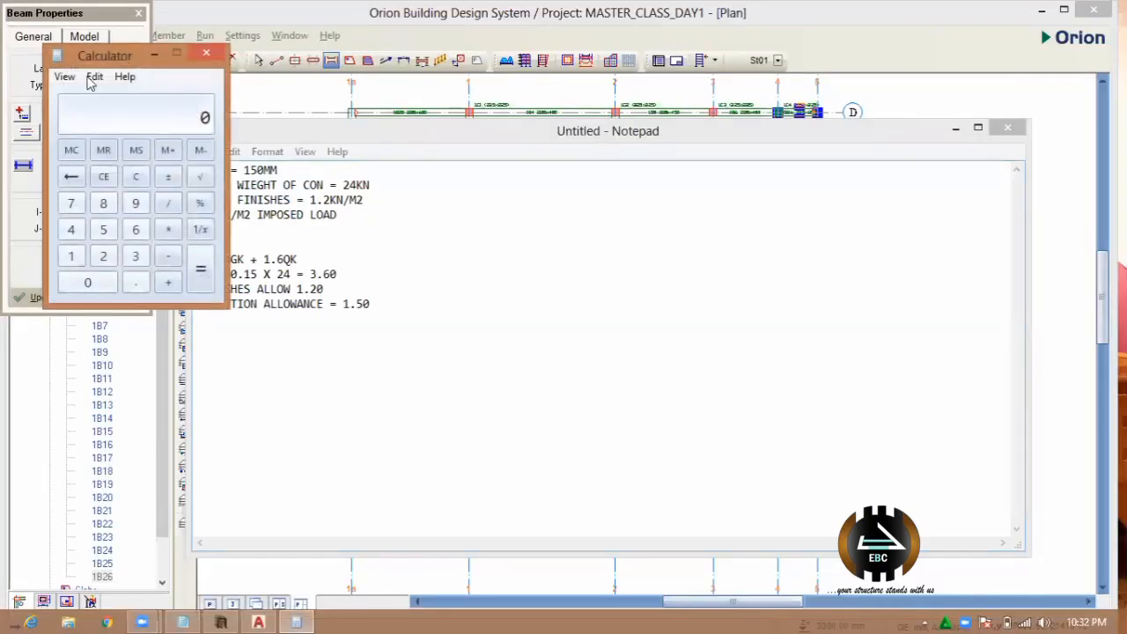
drag(145, 62, 625, 134)
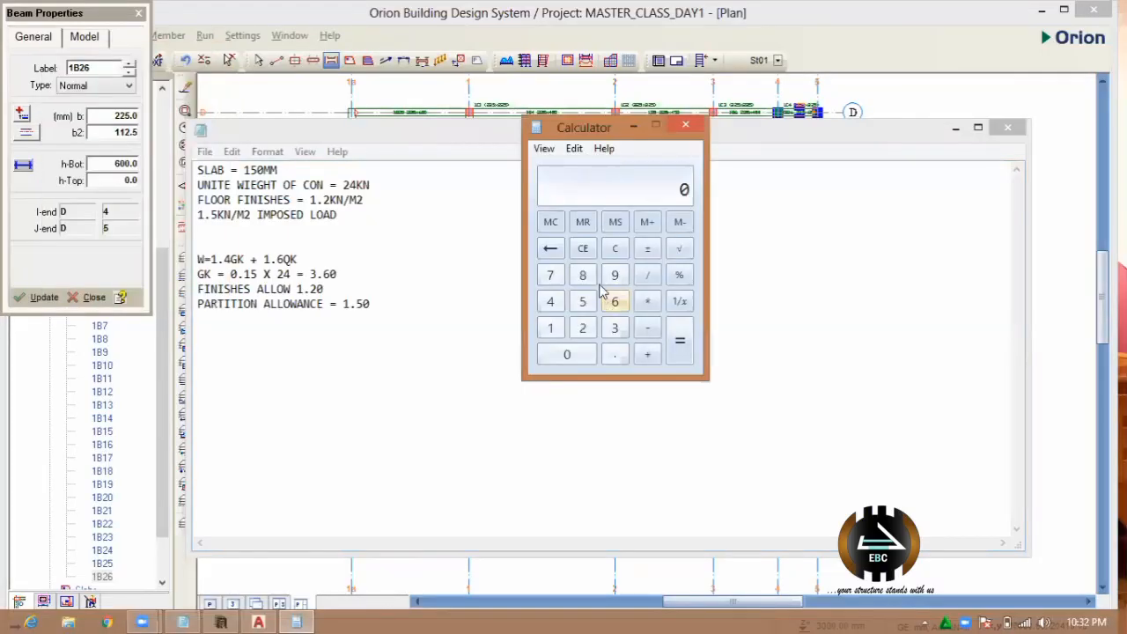
- Add the slab self-weight 3.60, finishes 1.20 and partition allowance 1.50 in Calculator
click(615, 329)
click(614, 354)
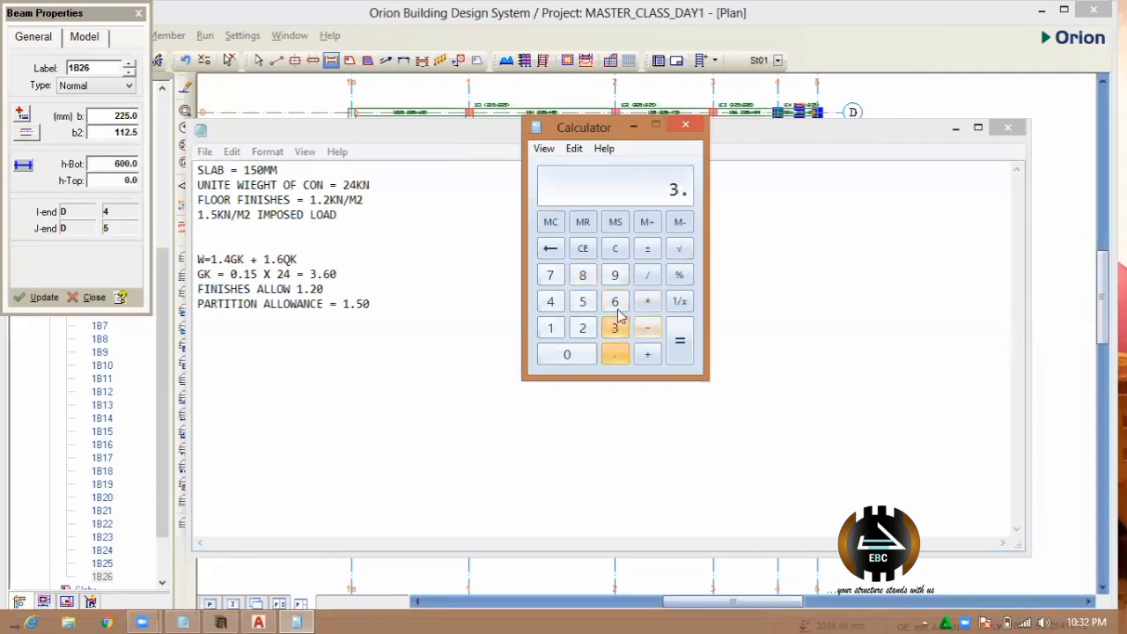
click(615, 301)
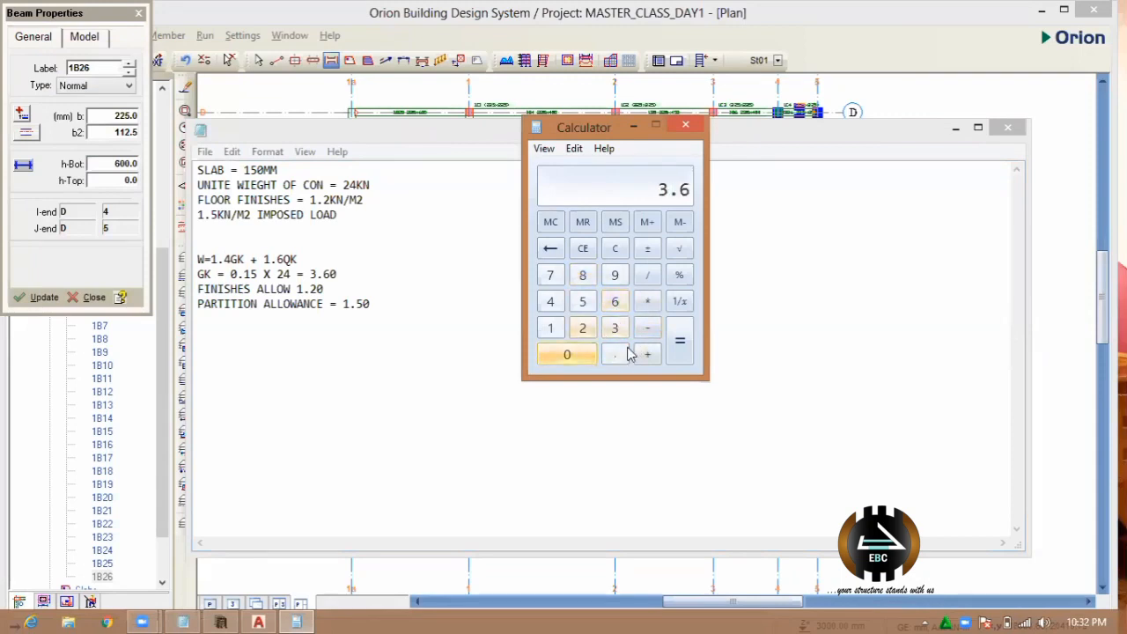
click(570, 355)
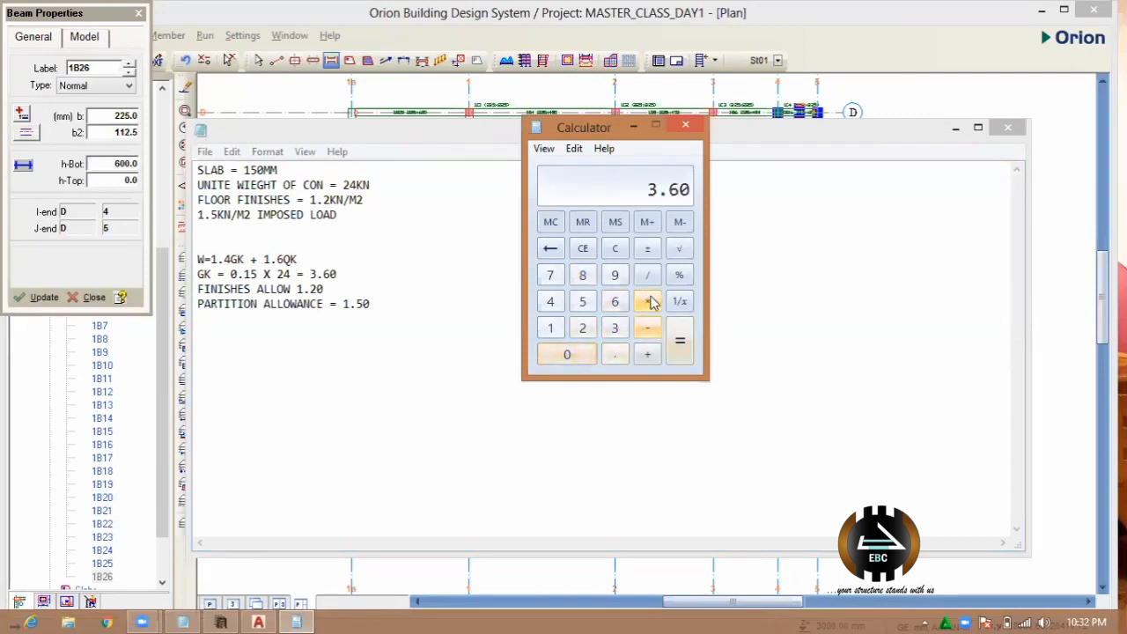
click(648, 354)
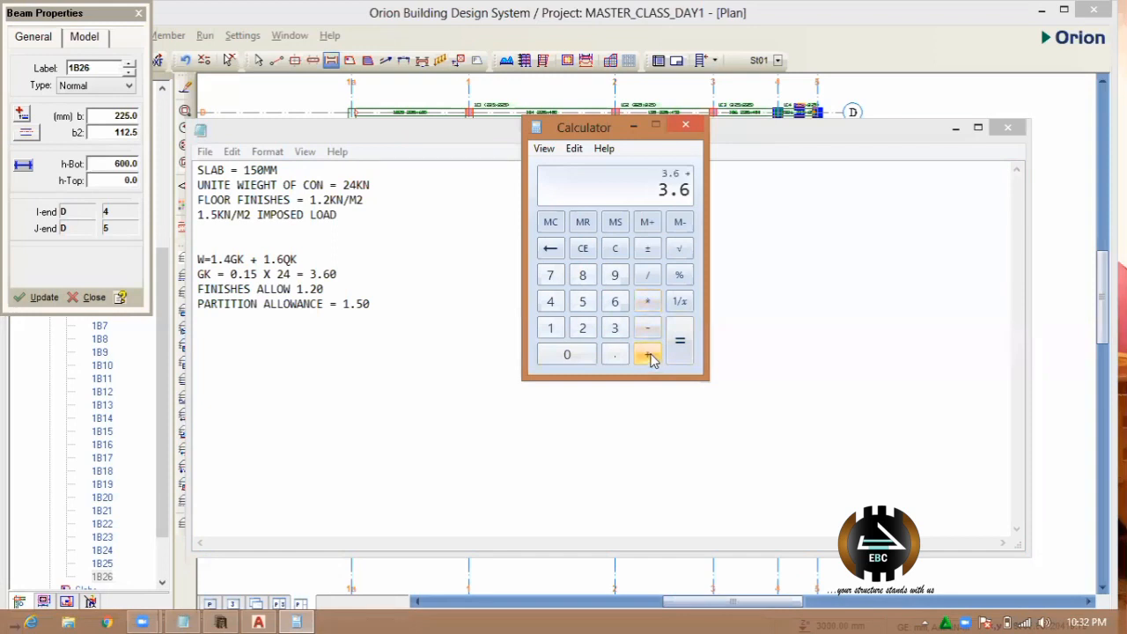
click(550, 327)
click(614, 354)
click(583, 327)
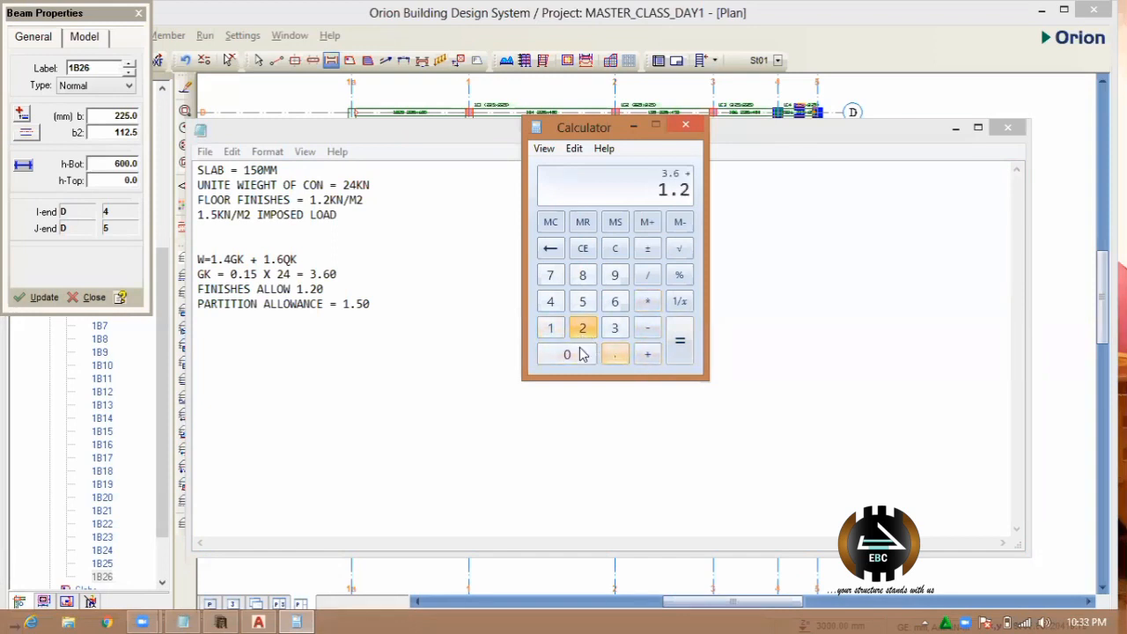
click(574, 354)
click(647, 355)
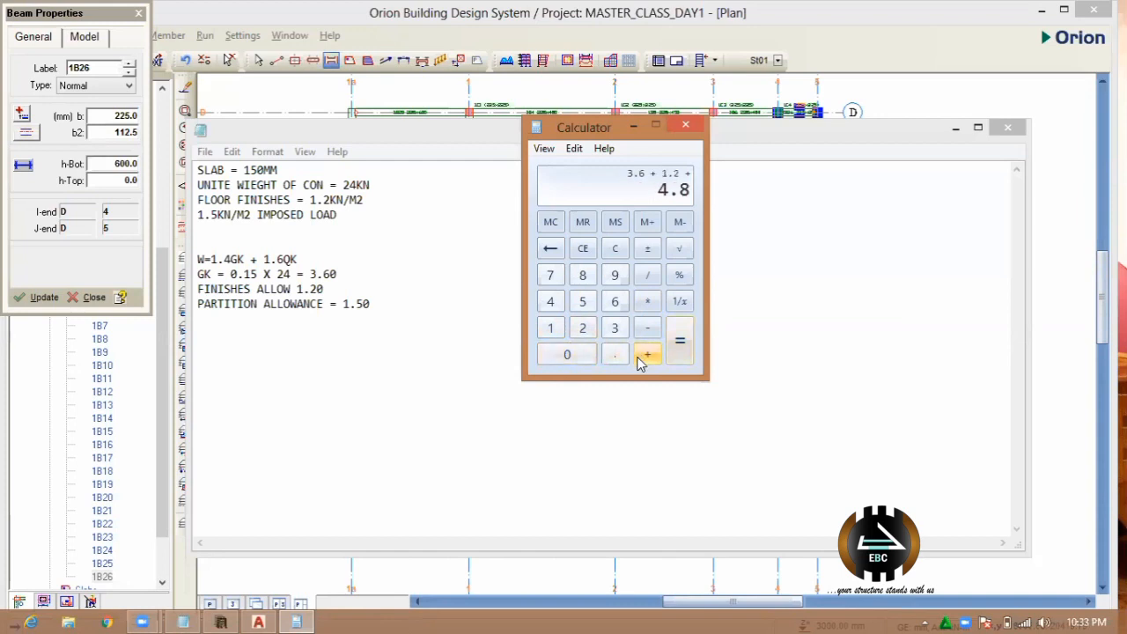
click(550, 329)
click(616, 355)
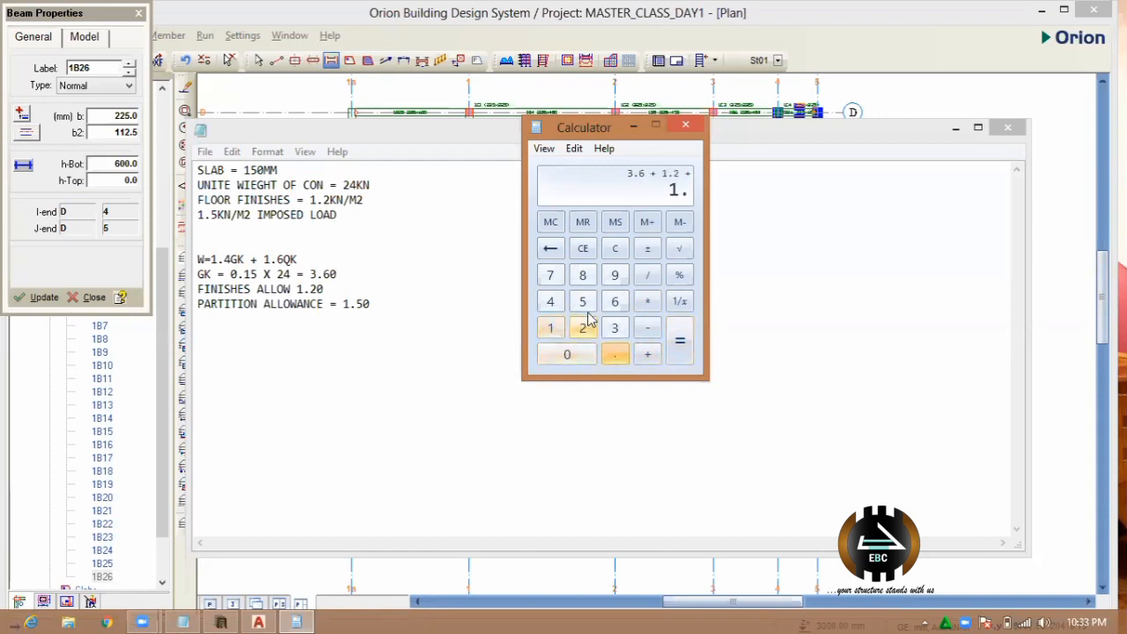
click(582, 301)
click(587, 361)
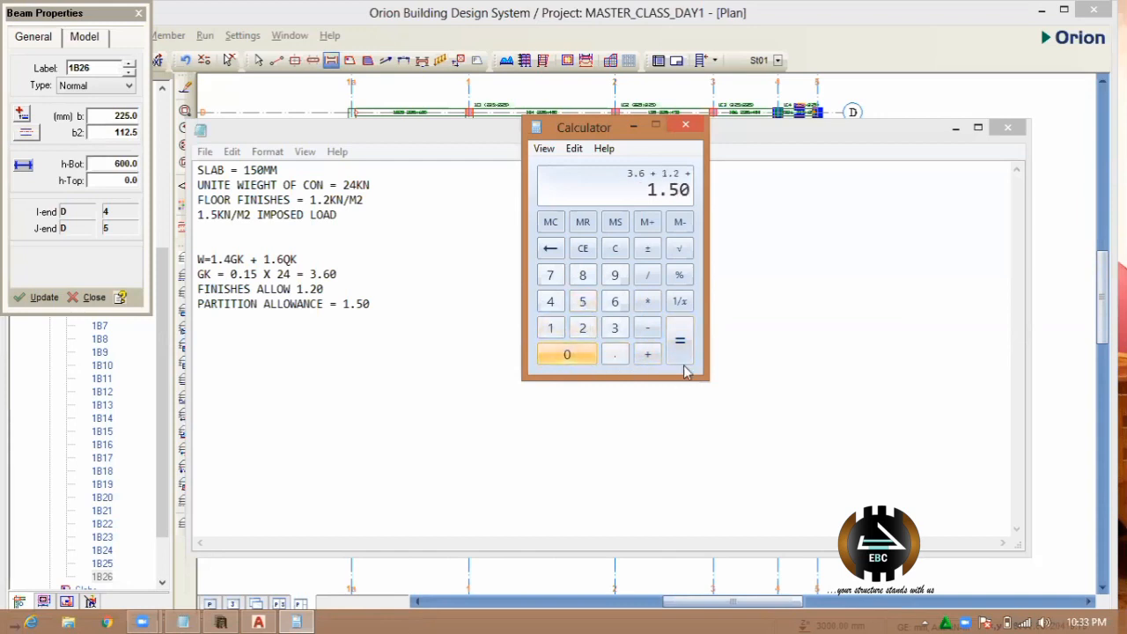
click(680, 340)
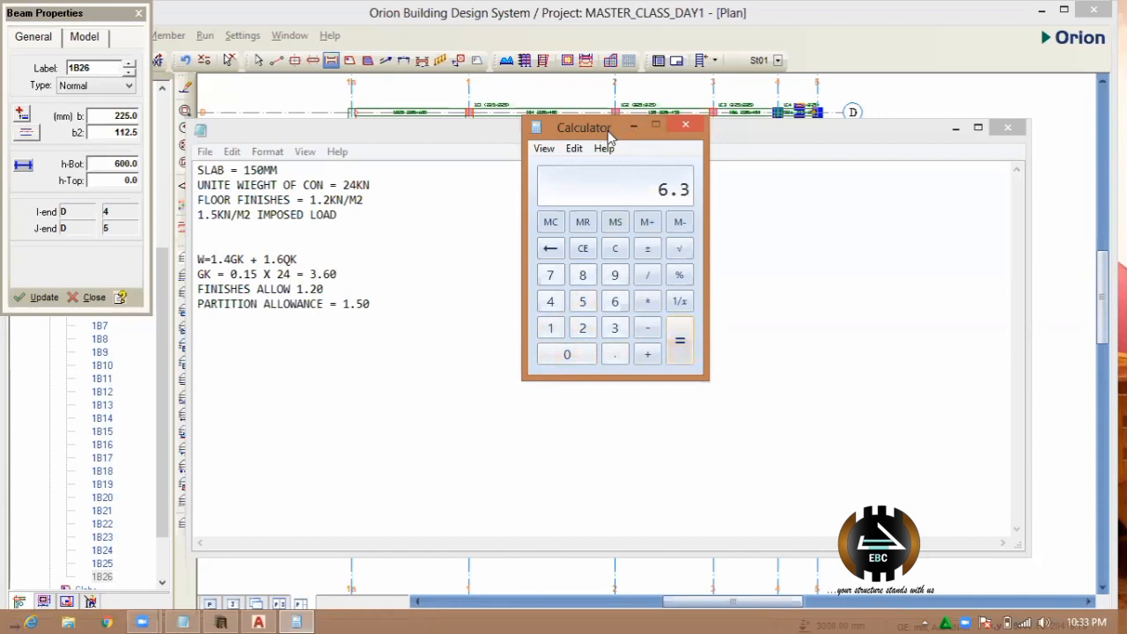
- Move Calculator clear of the load notes and add the line GK = 6.3KN/M2 below the partition allowance
drag(599, 135, 852, 168)
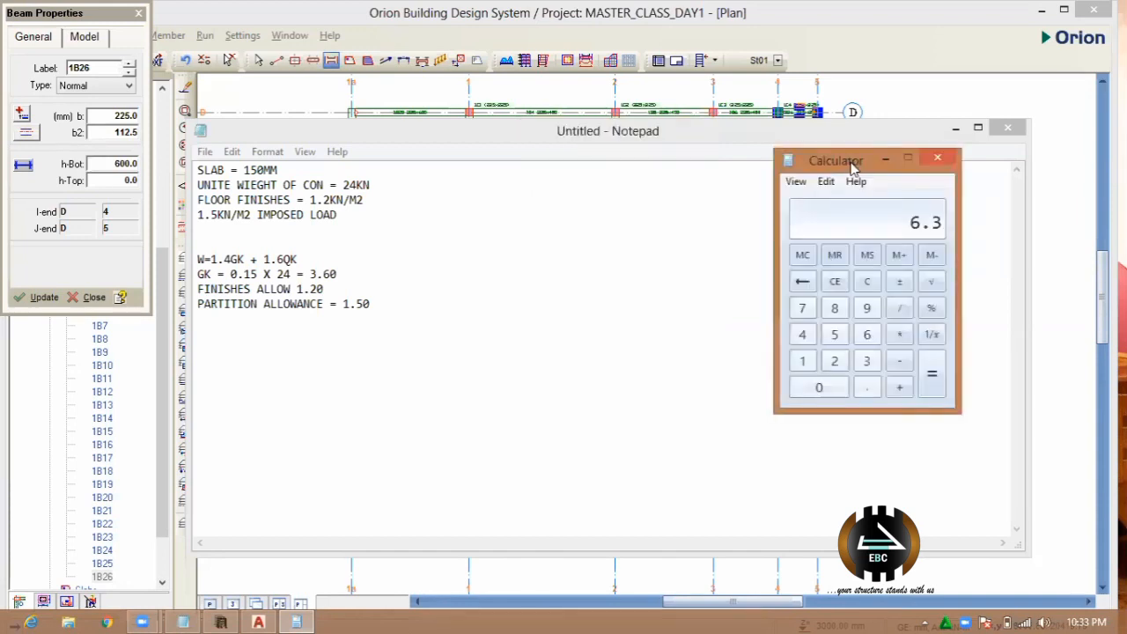
click(445, 346)
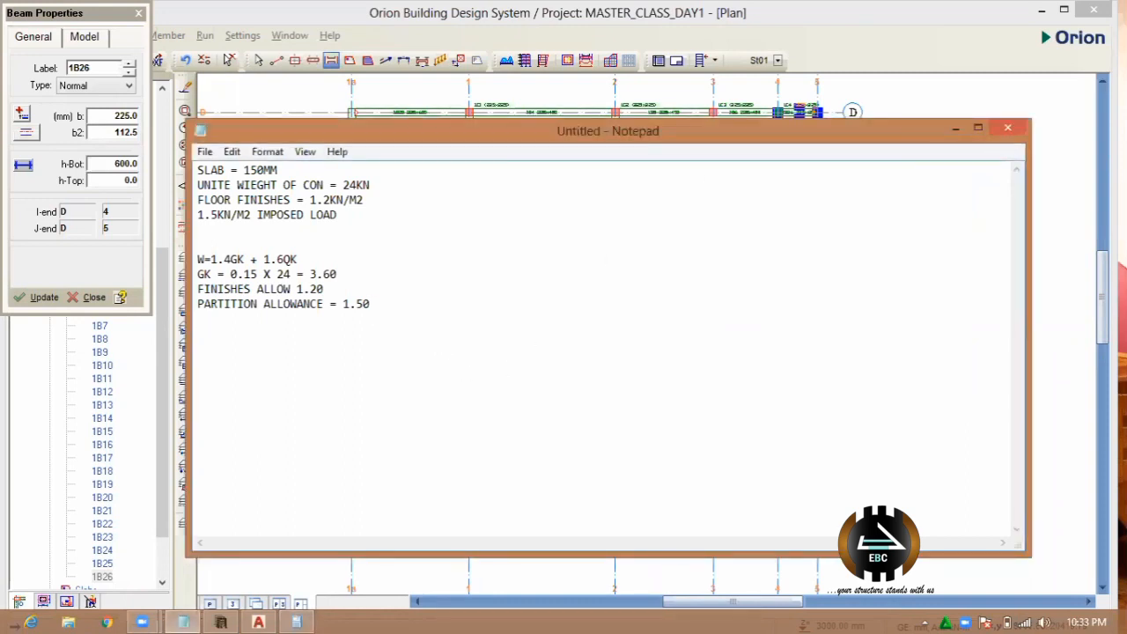
key(Return)
text(GK)
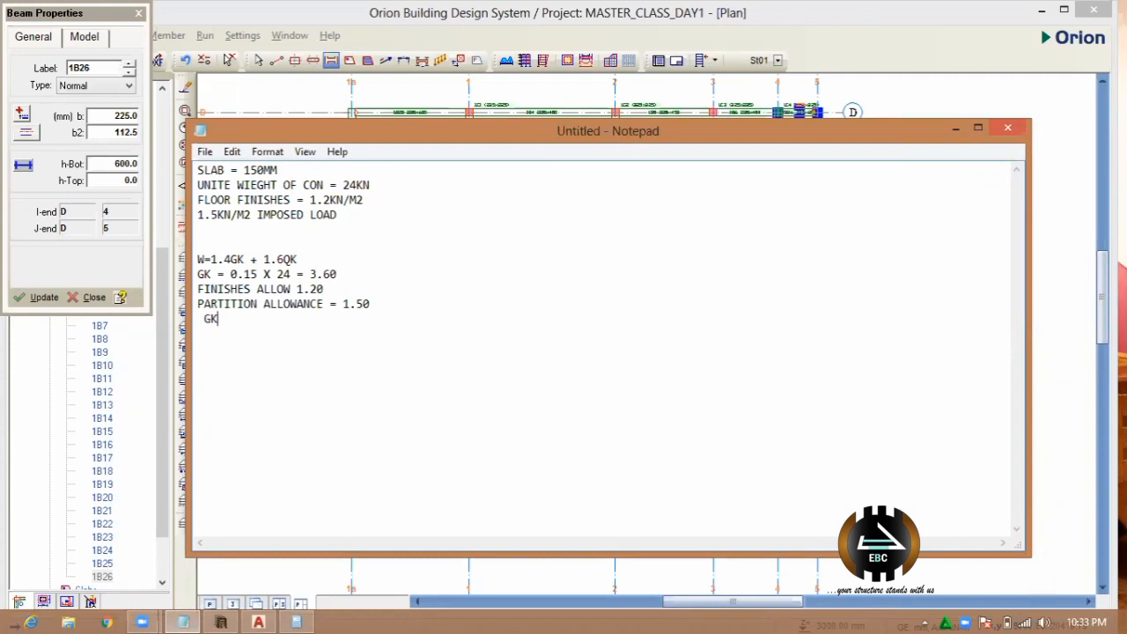
text( = 6.3)
text(KN/M2)
- Write the load combination 1.4{6.30} + 1.6{1.5} on a new line below the total GK
key(Return)
text(1.4)
key(BackSpace)
text(4X)
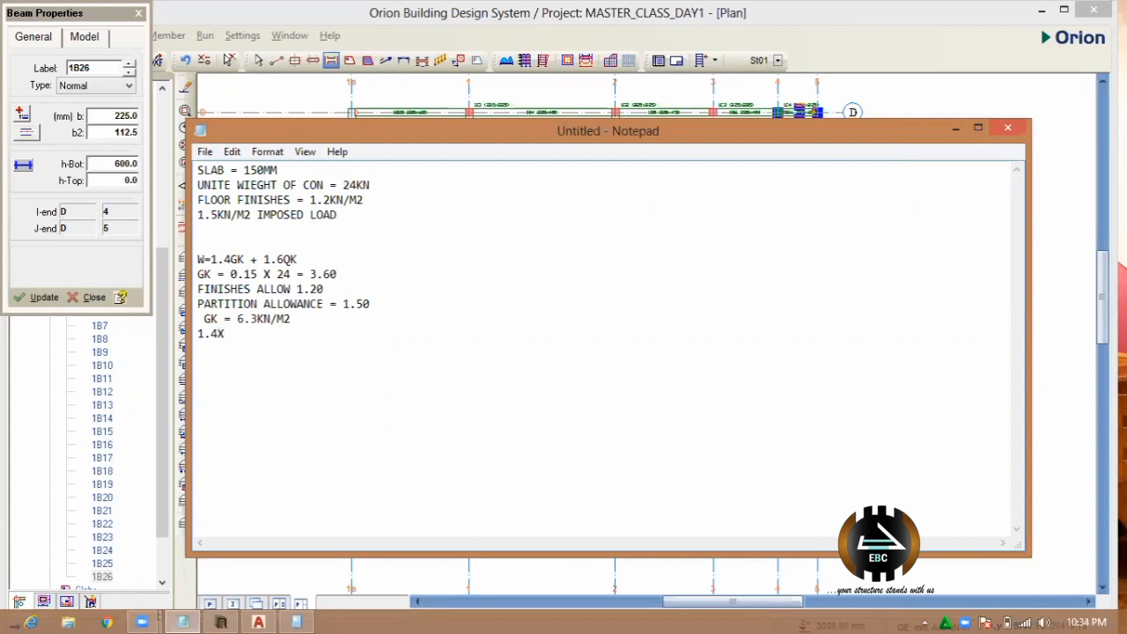
key(BackSpace)
text(()
text(603)
text(0)
key(BackSpace)
key(BackSpace)
key(BackSpace)
text(.30} + 1.6{)
text(1.5})
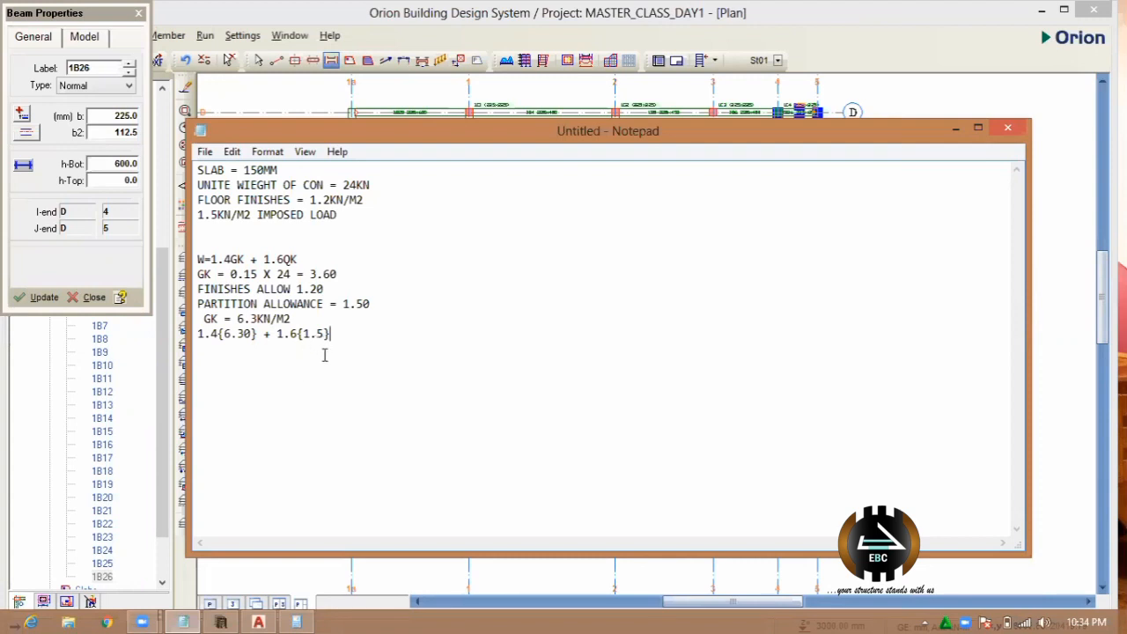
- Write the slab design load W = 11.22KN/M2 under the load combination line
key(Return)
text(= 11.22KN/M)
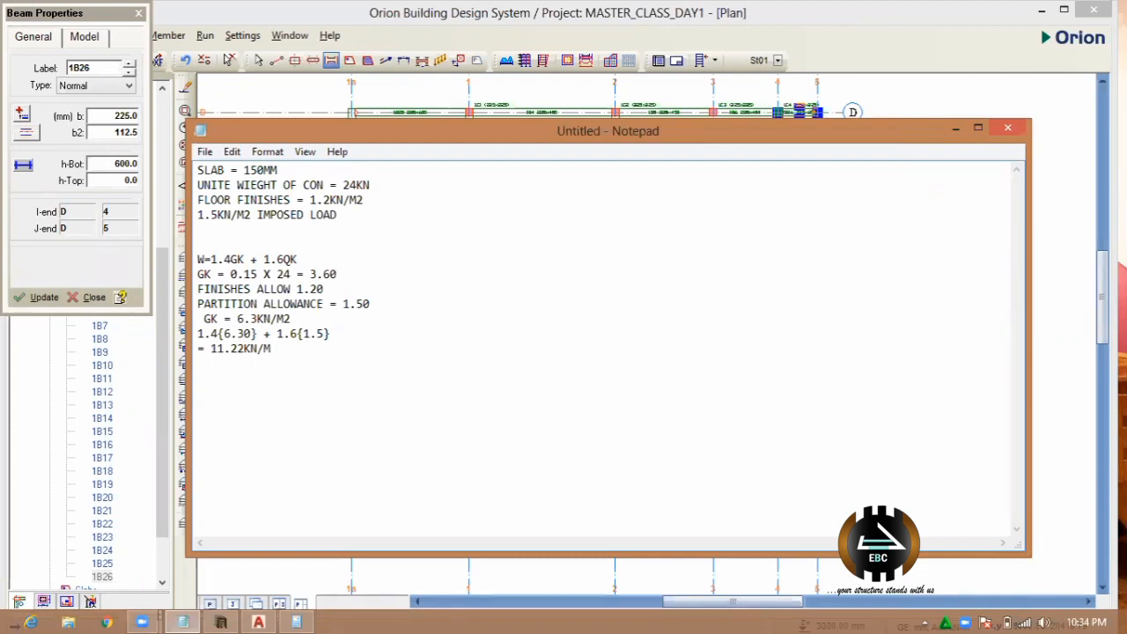
text(2)
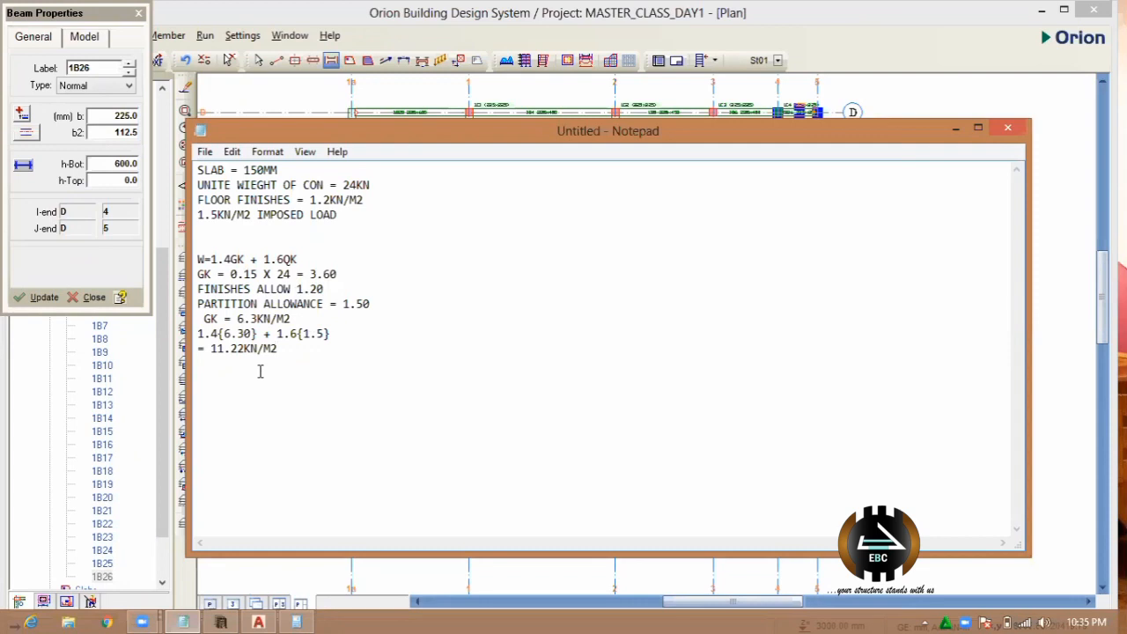
click(197, 350)
text(W)
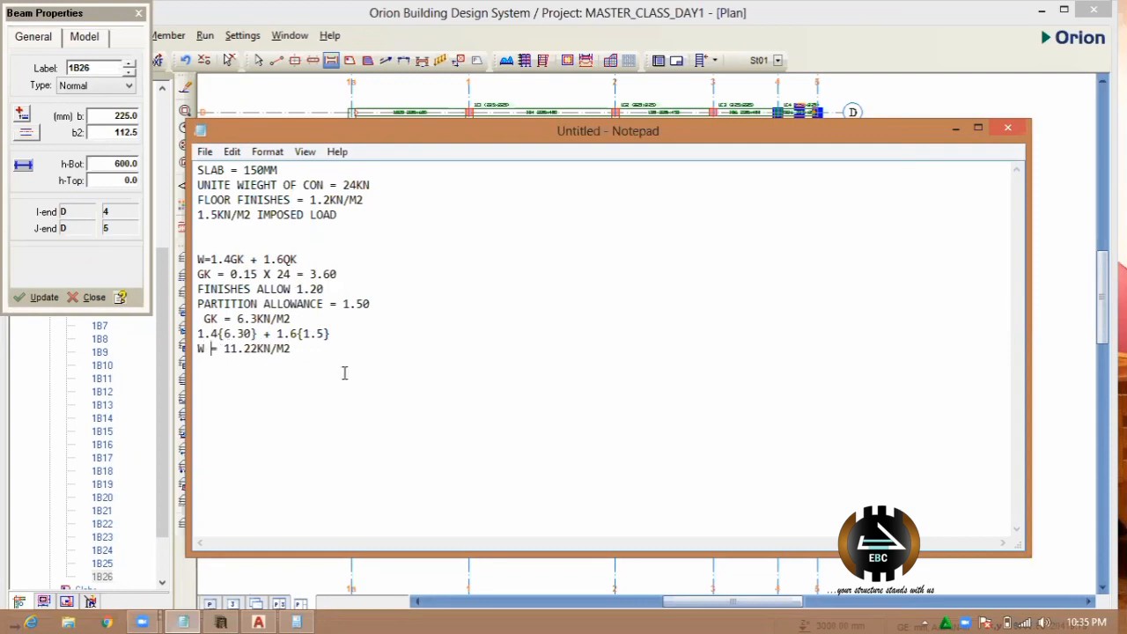
- Leave blank lines below W and write the beam size 225X 450 and its self-weight calculation 0.225 X 0.450 X 24.000
click(343, 375)
key(Return)
key(Return)
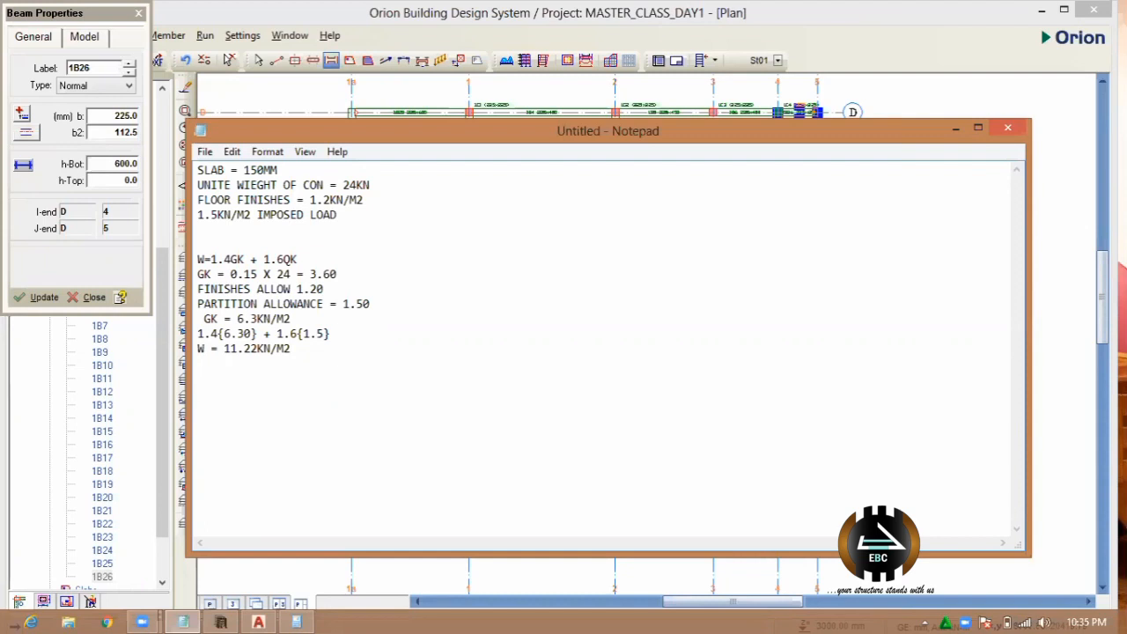
text(225X 450)
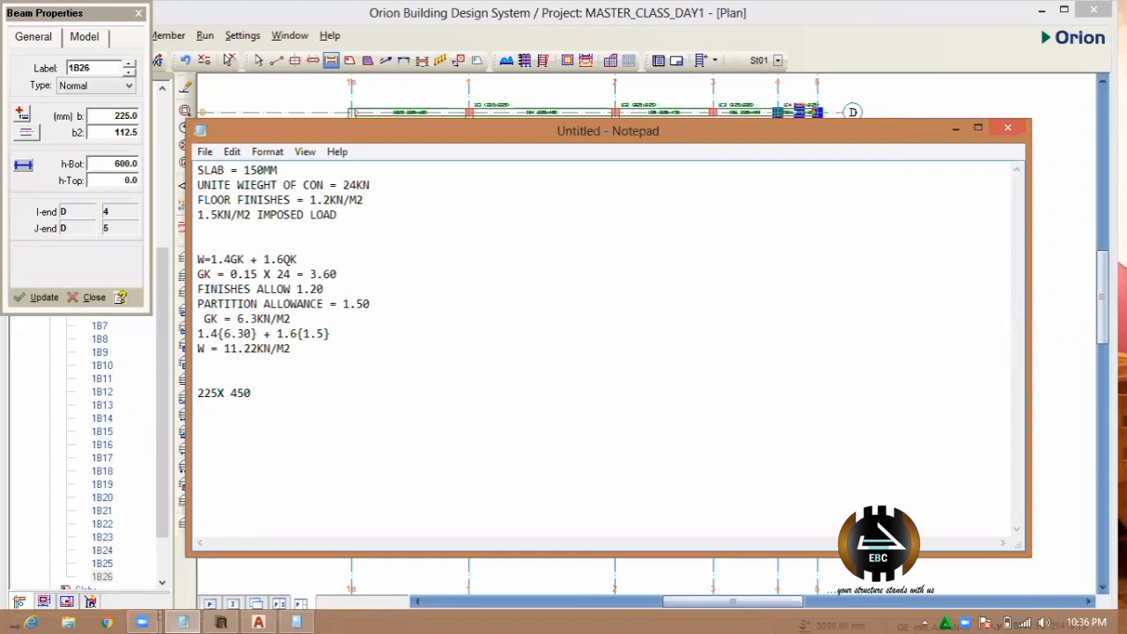
text(0.225 X 0.450 X 24)
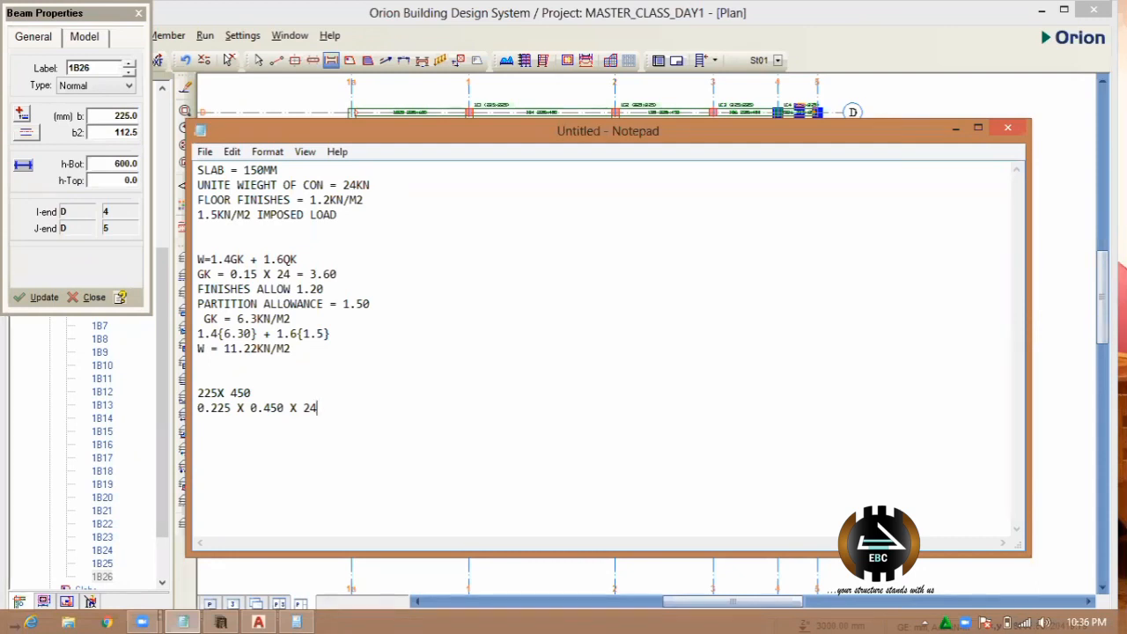
text(.000)
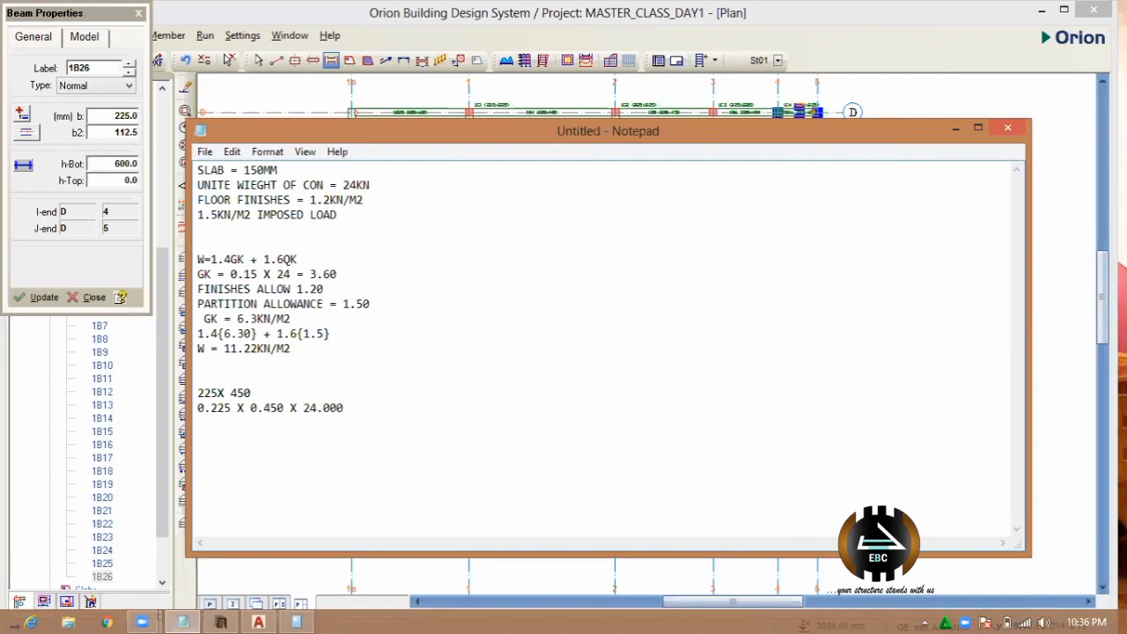
key(Return)
- Arrange the Notepad and Calculator windows so the beam calculation and the full calculator keypad are both in view
drag(742, 138, 519, 93)
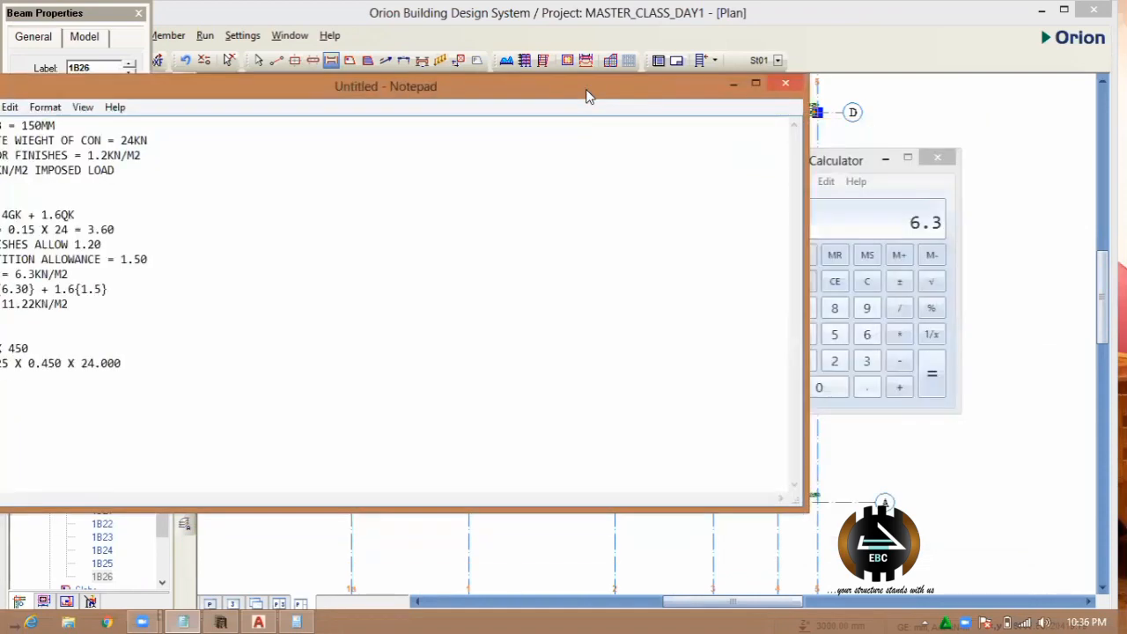
click(852, 168)
drag(852, 168, 982, 253)
click(632, 90)
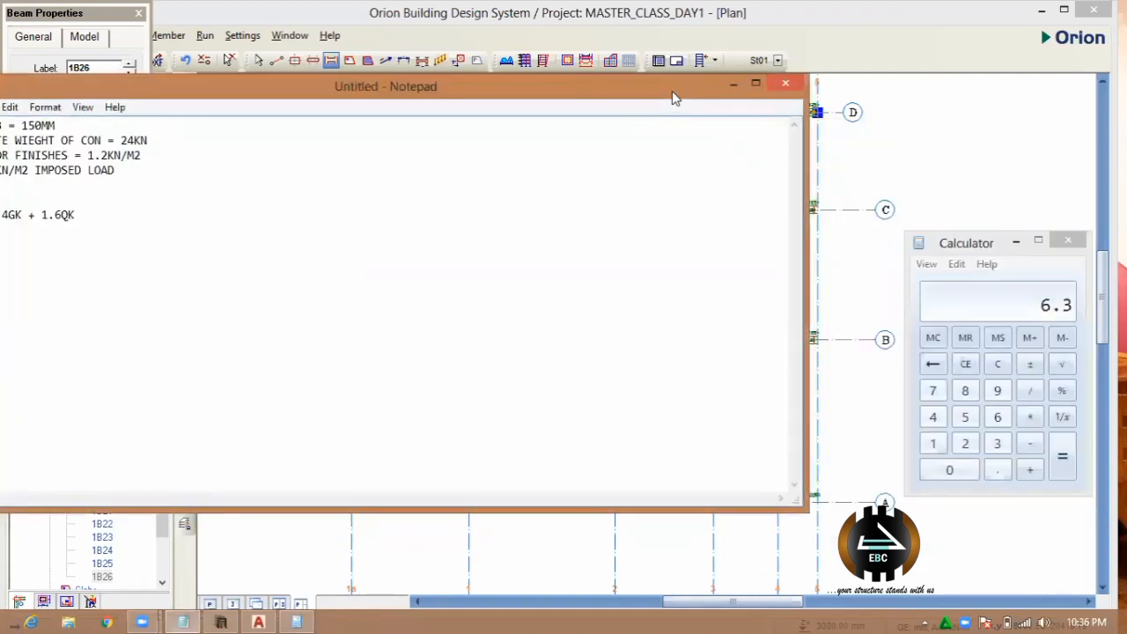
drag(671, 90, 779, 76)
click(943, 240)
drag(960, 242, 892, 174)
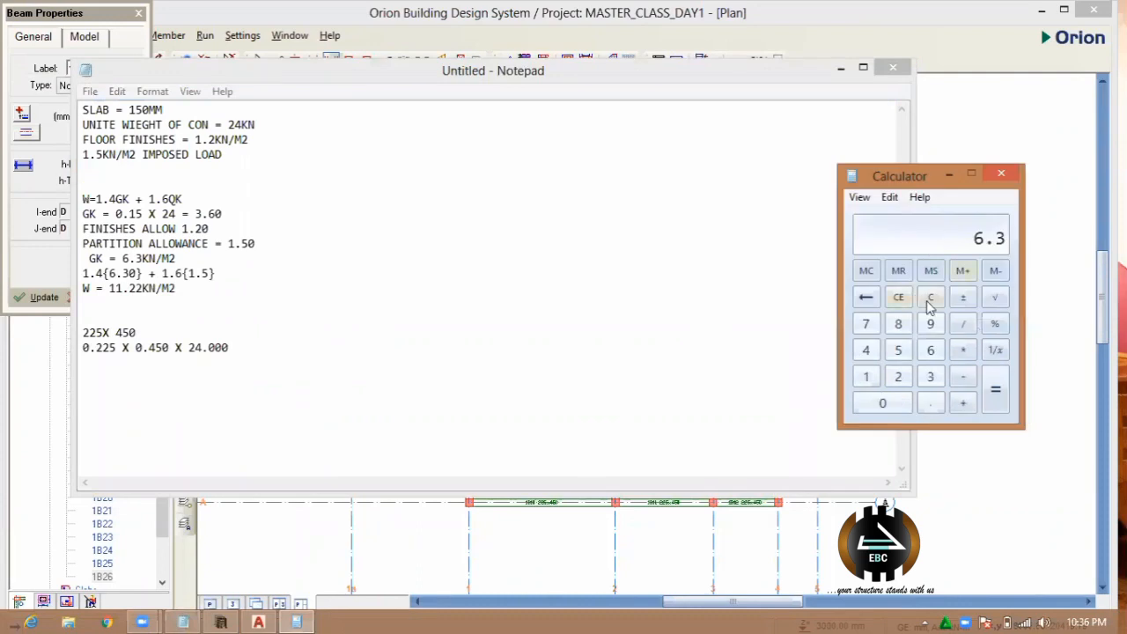
click(931, 297)
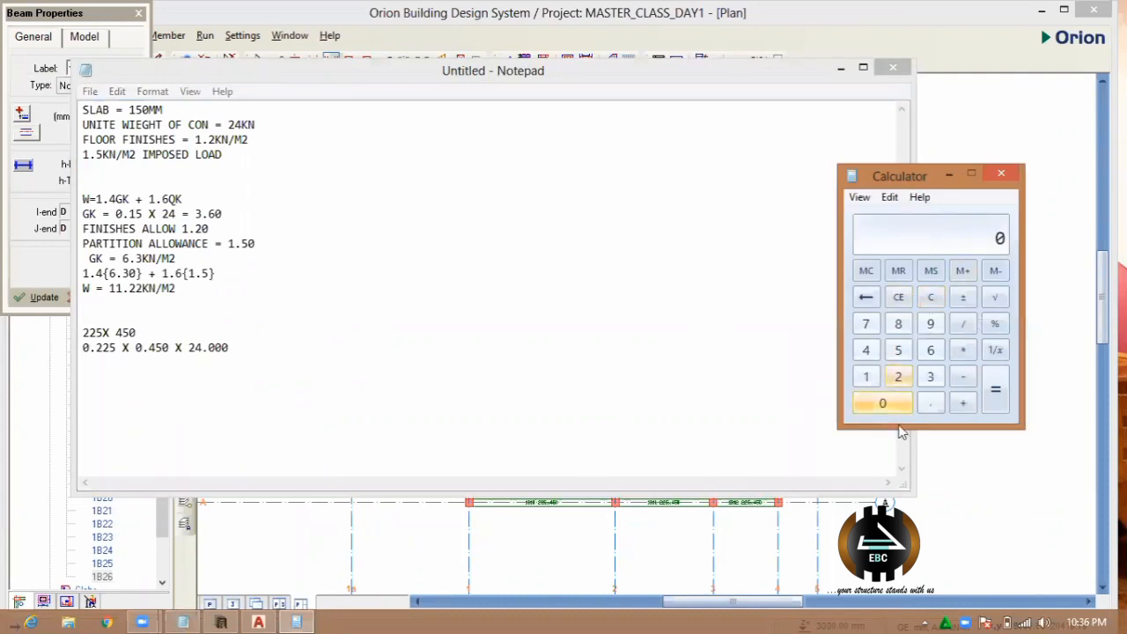
click(930, 402)
click(898, 377)
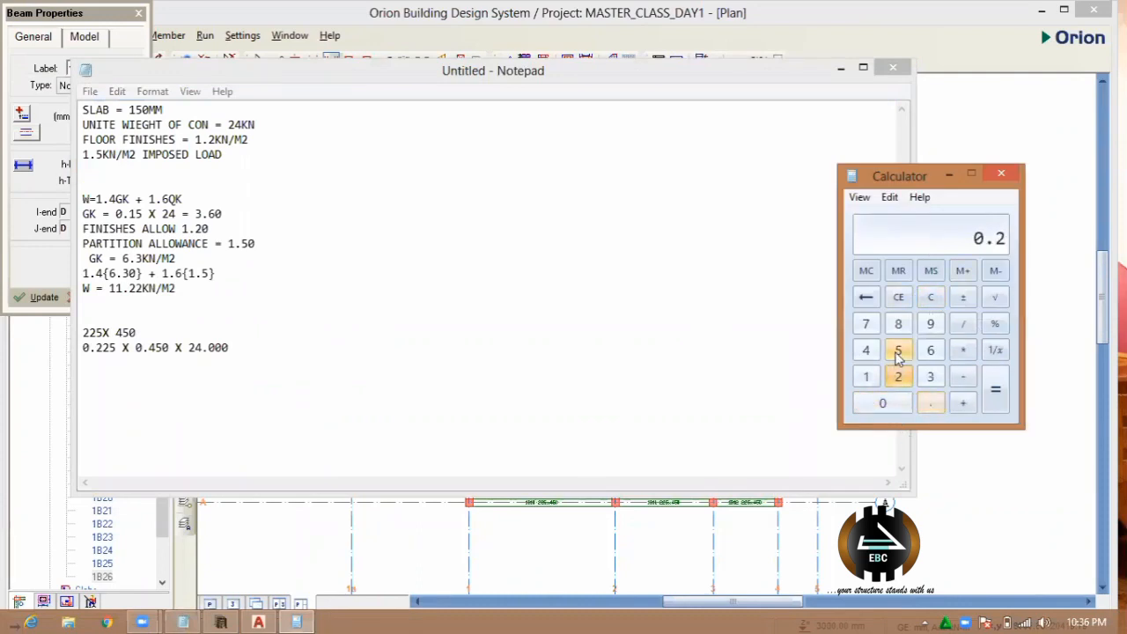
click(898, 351)
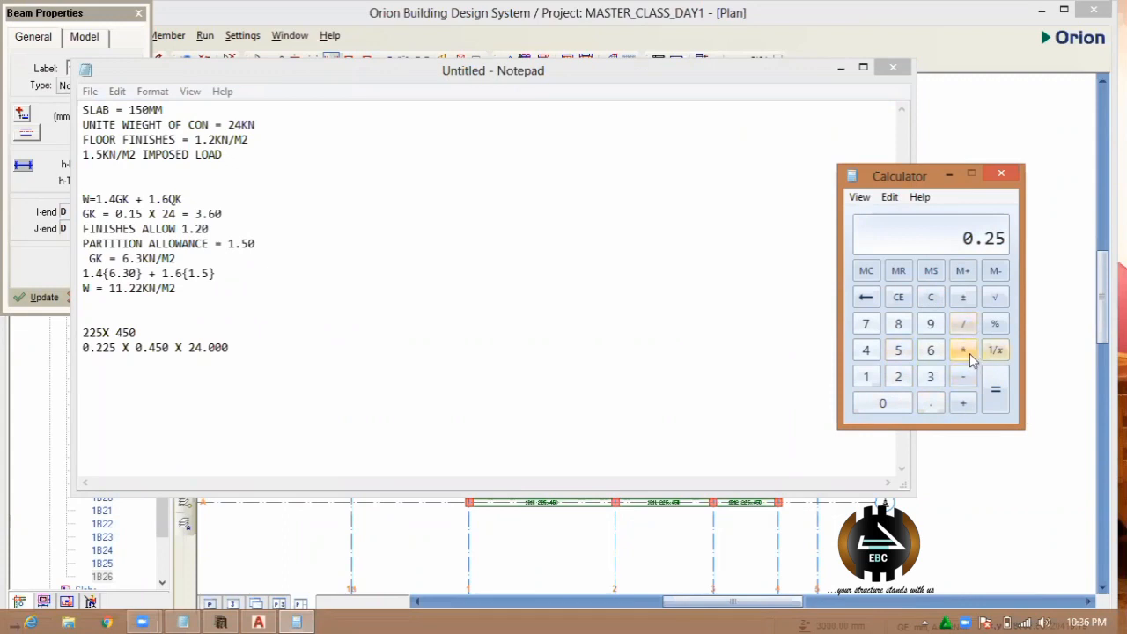
click(965, 352)
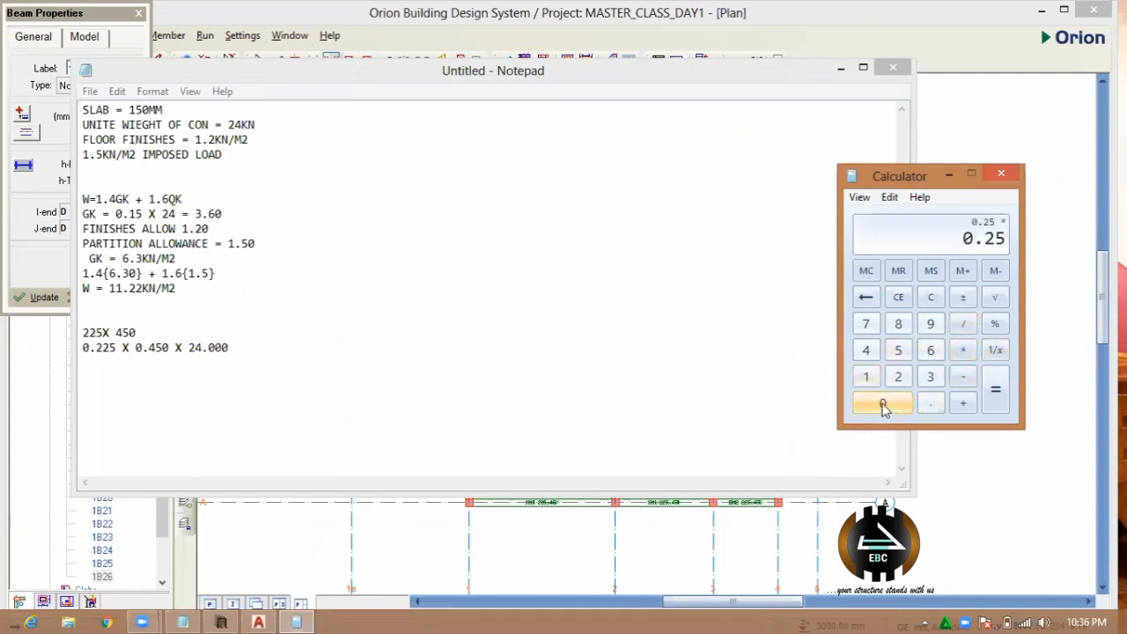
click(930, 402)
click(898, 350)
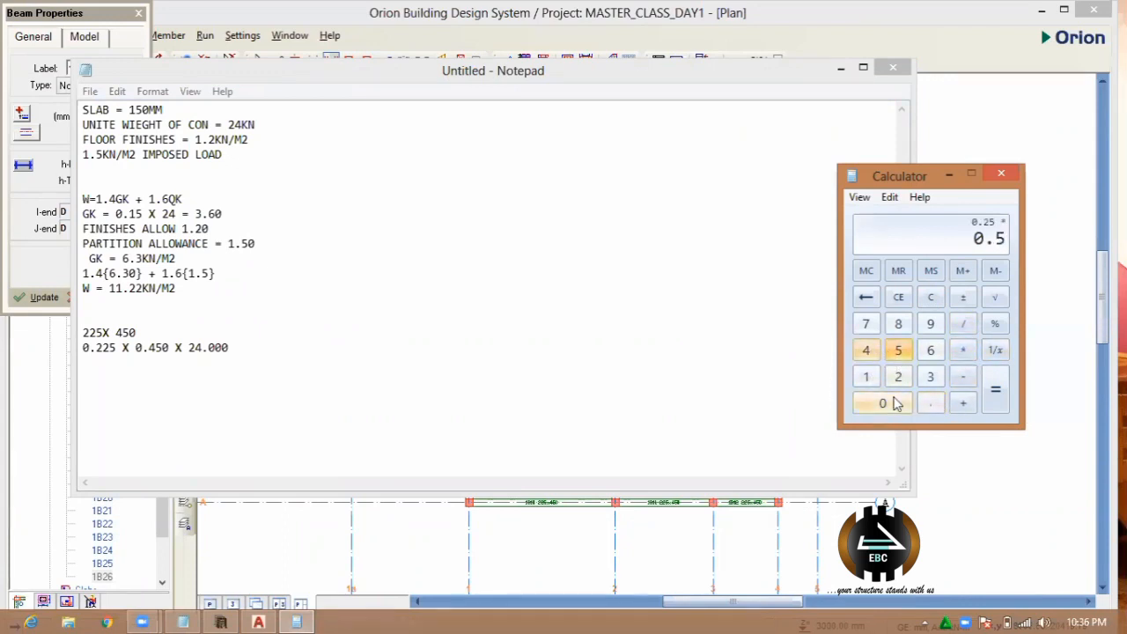
click(893, 402)
click(963, 350)
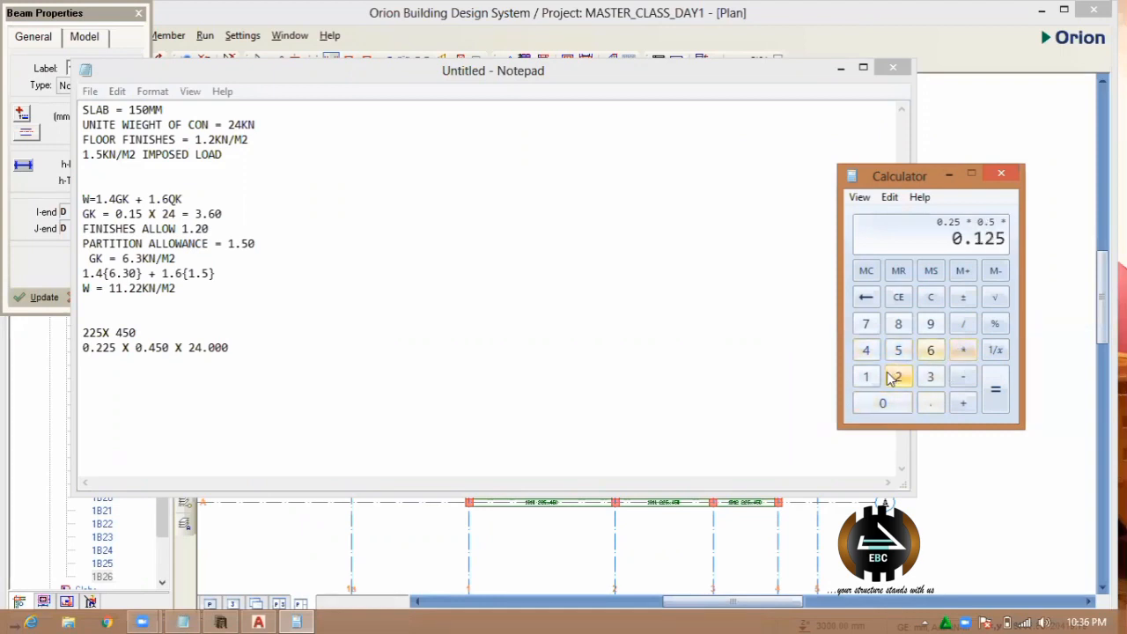
click(866, 351)
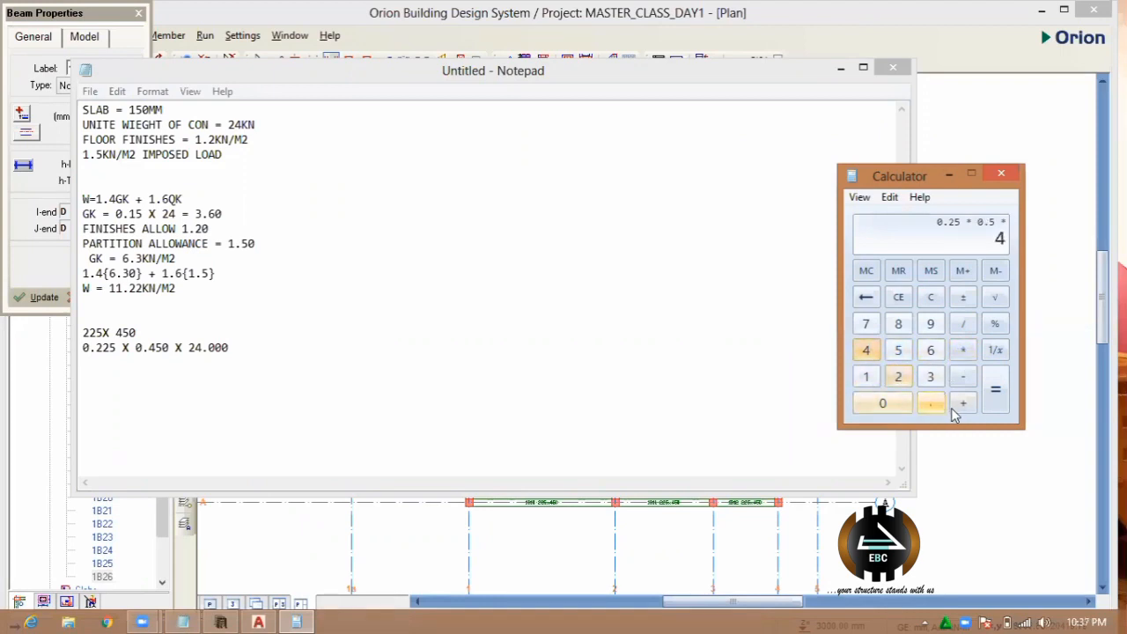
click(995, 392)
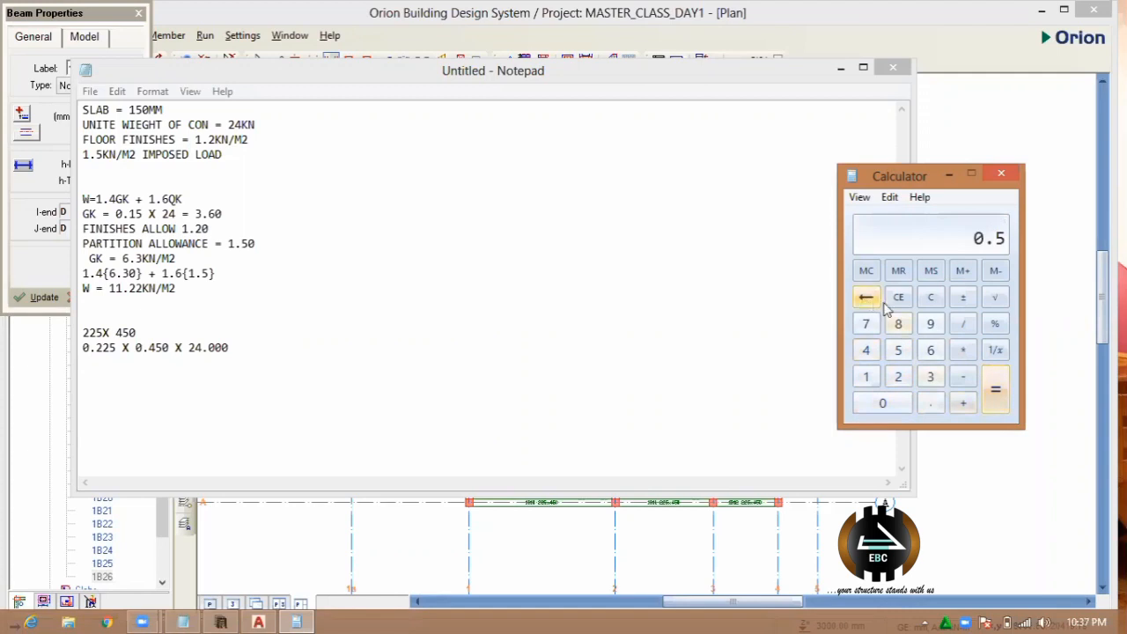
- Clear Calculator and multiply 0.225 by 0.450 by 24 for the beam self-weight
click(930, 297)
click(930, 402)
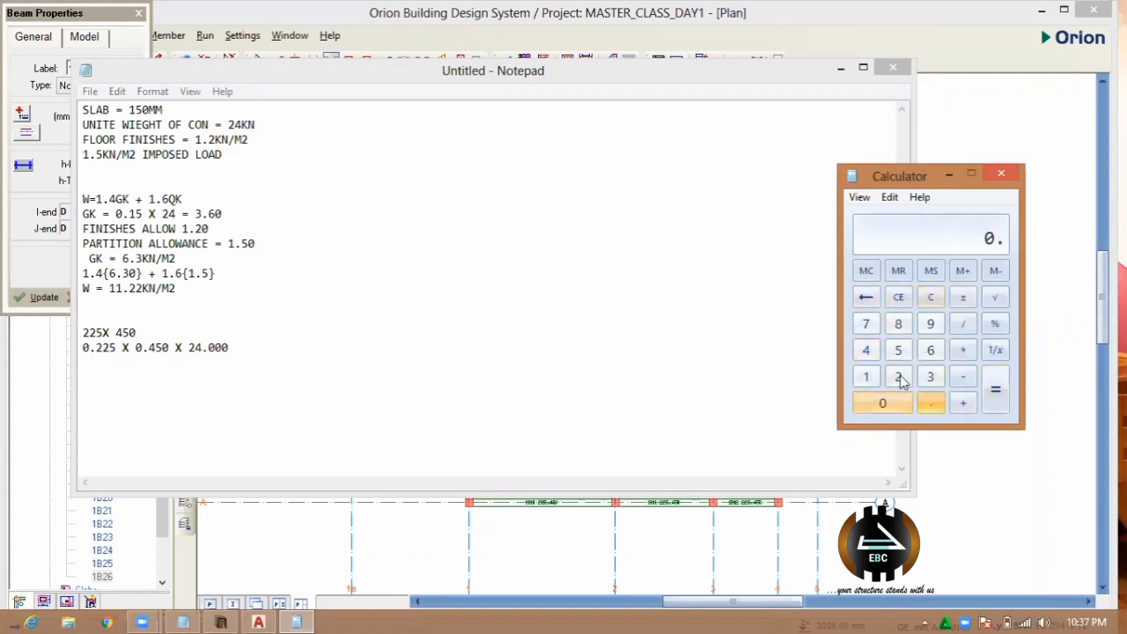
click(898, 377)
click(898, 351)
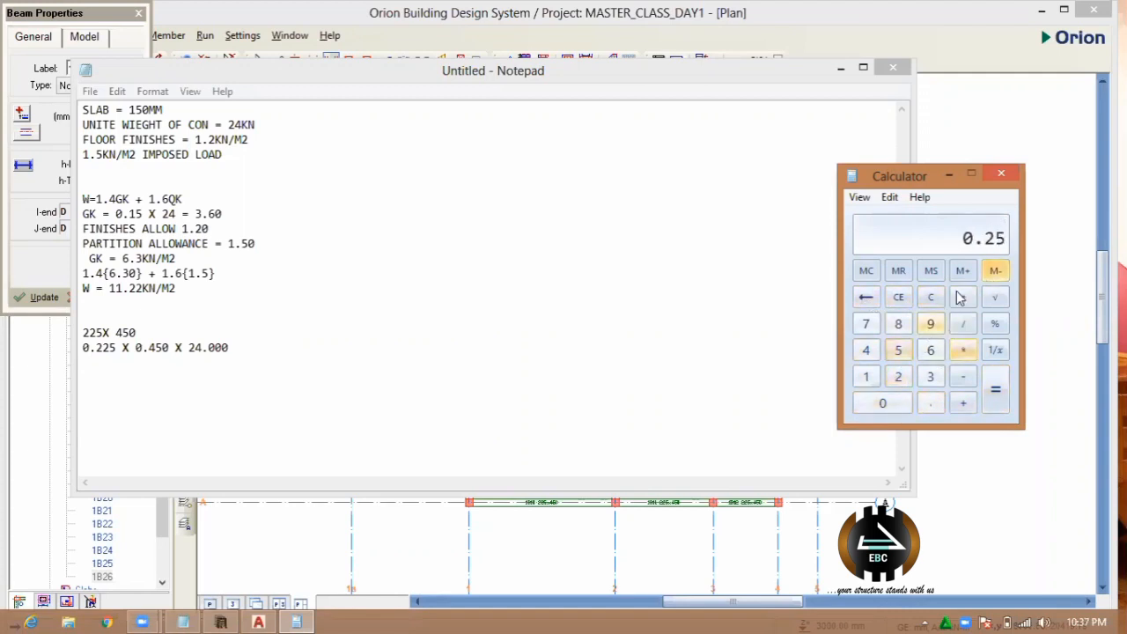
click(867, 298)
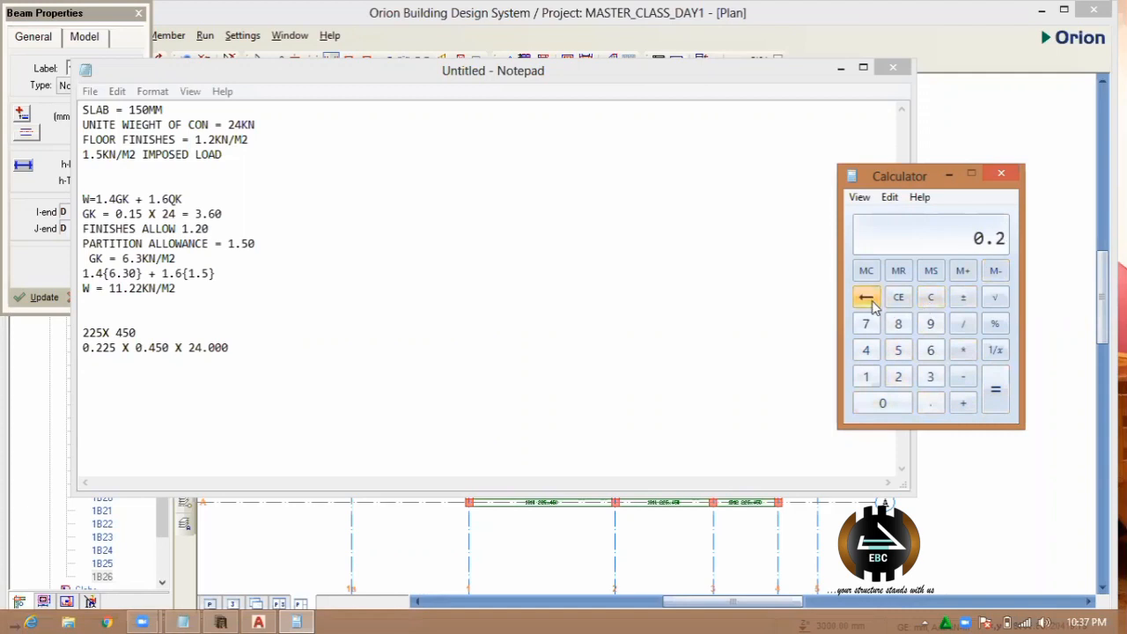
click(898, 377)
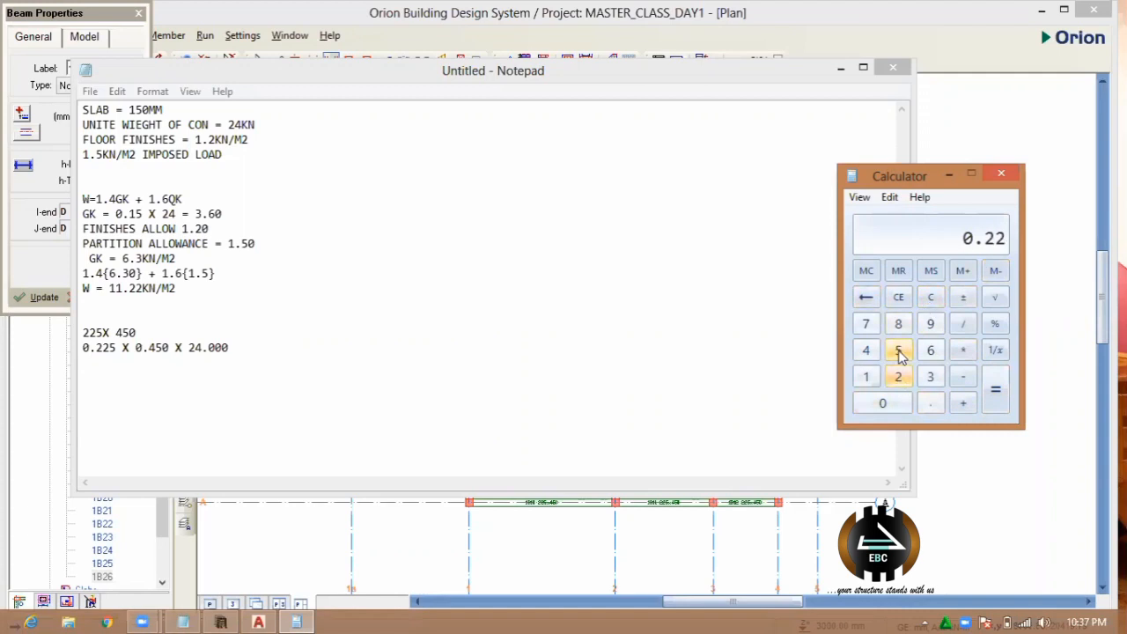
click(898, 353)
click(963, 350)
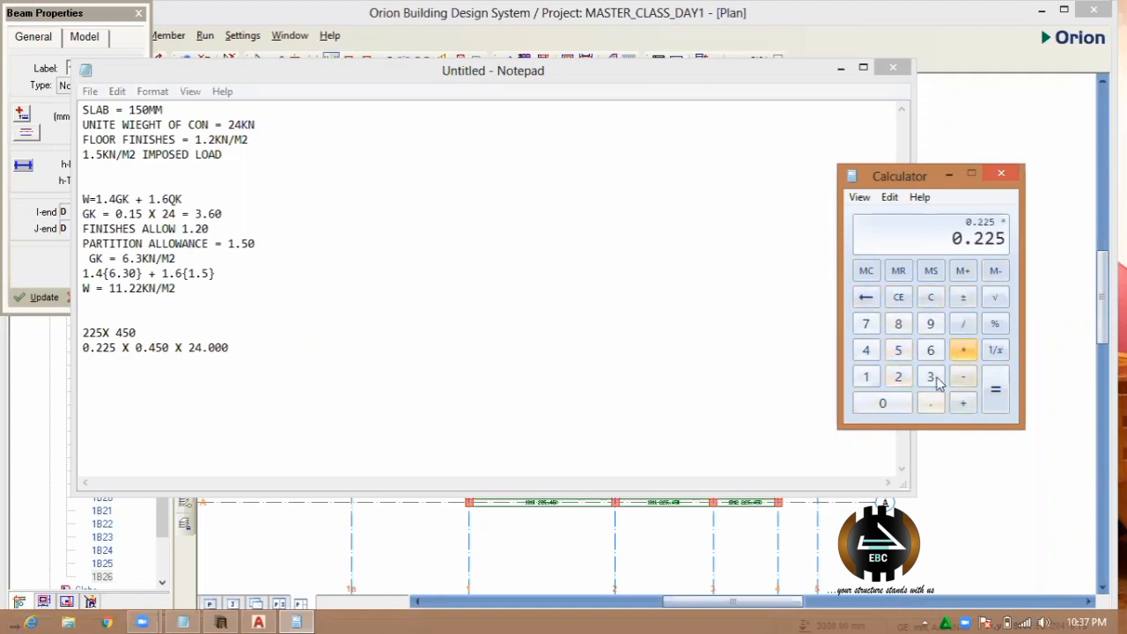
click(880, 402)
click(929, 403)
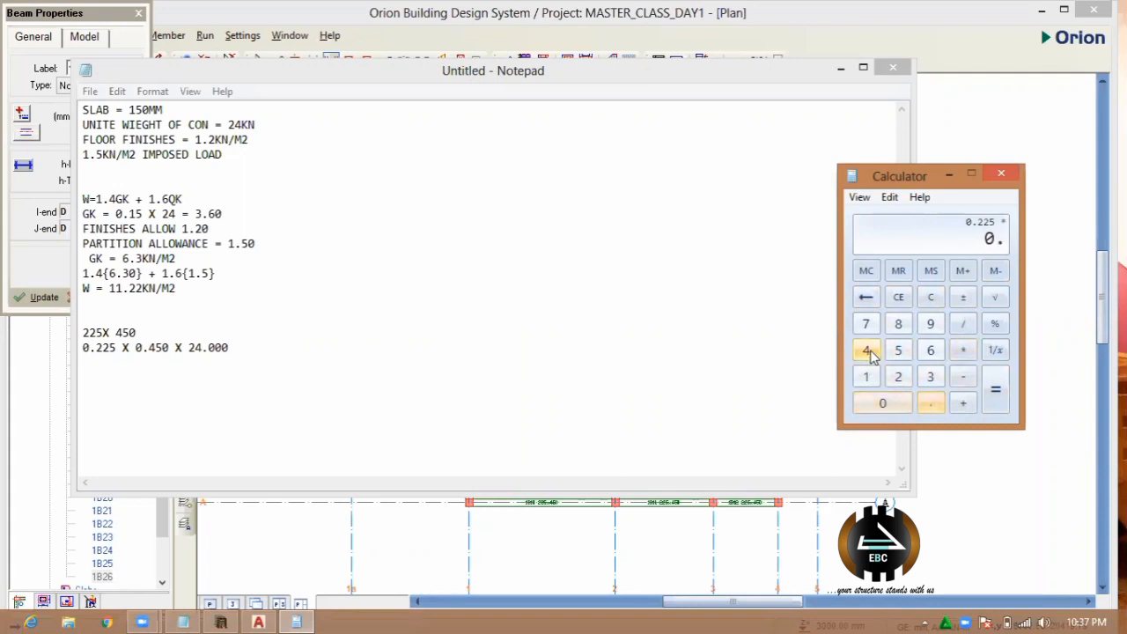
click(867, 350)
click(898, 351)
click(881, 402)
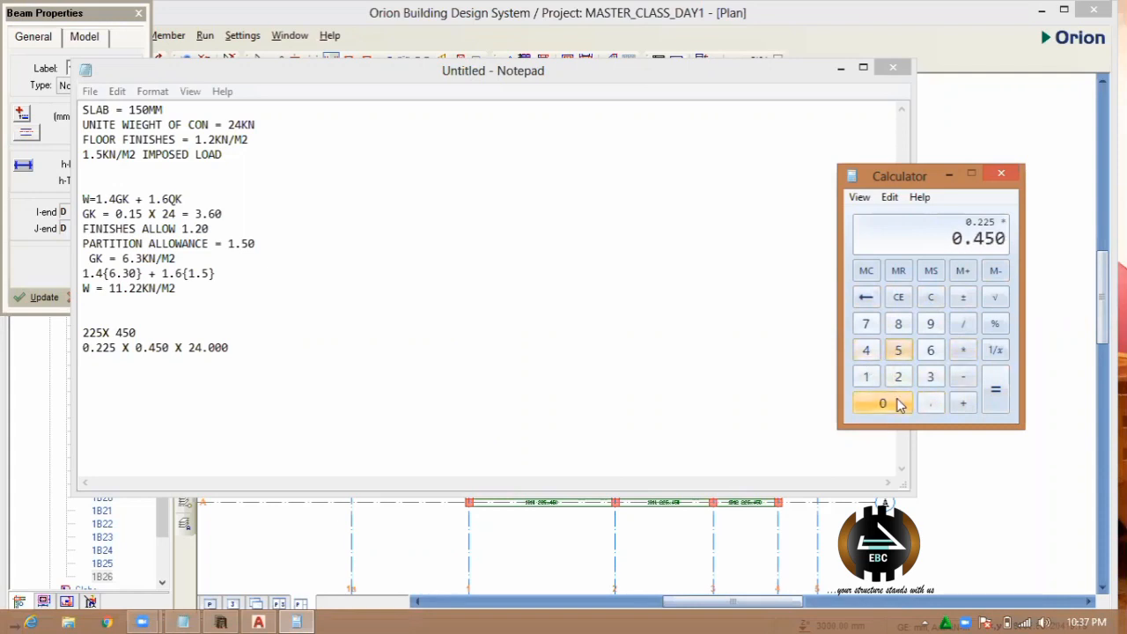
click(963, 351)
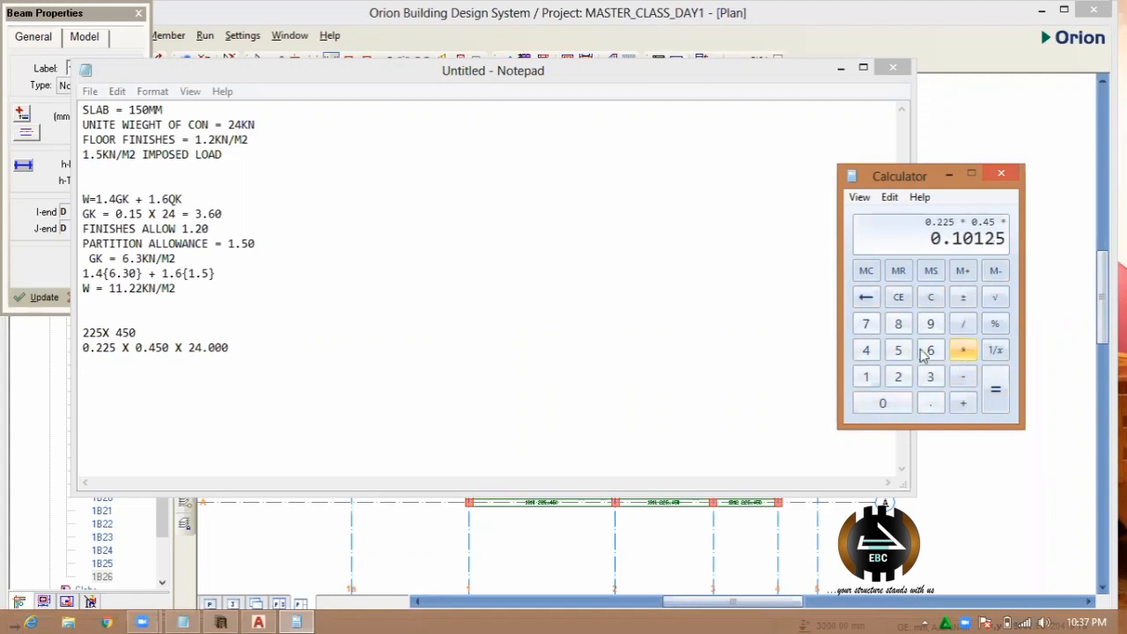
click(898, 377)
click(867, 350)
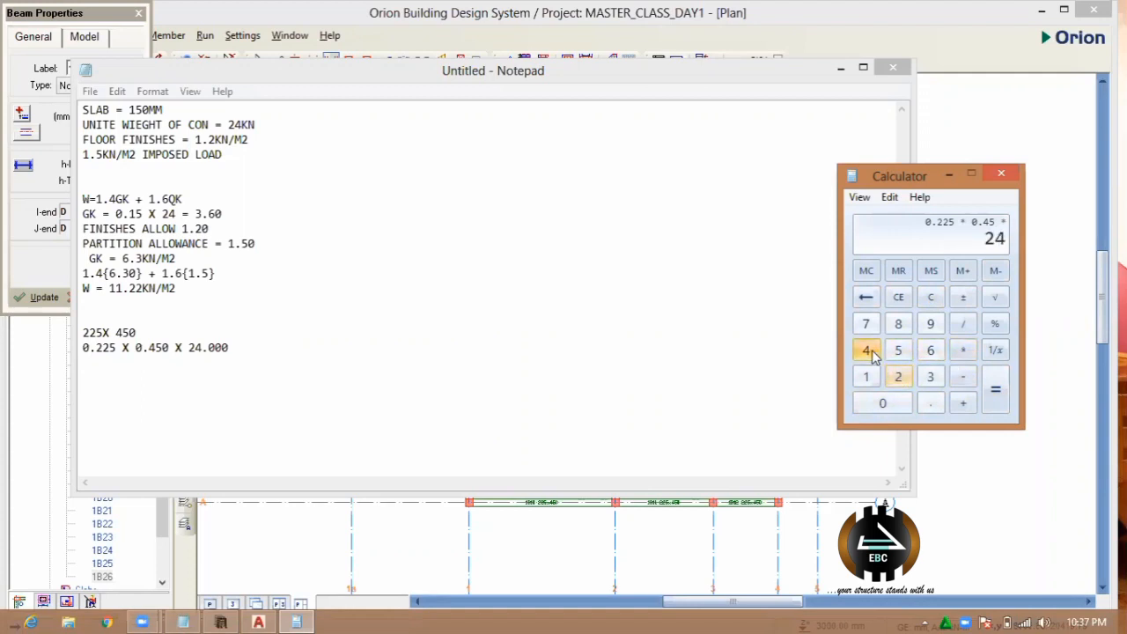
click(998, 400)
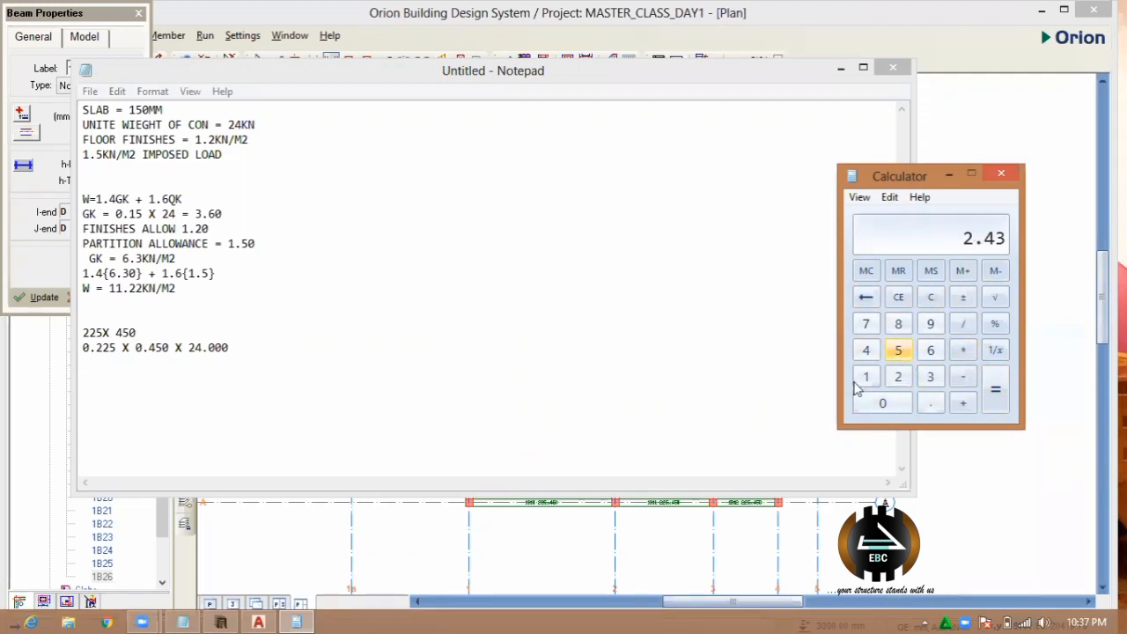
- Write = 2.43 and 2.43*1.5 below the beam self-weight calculation in Notepad, and switch back to Calculator
click(292, 391)
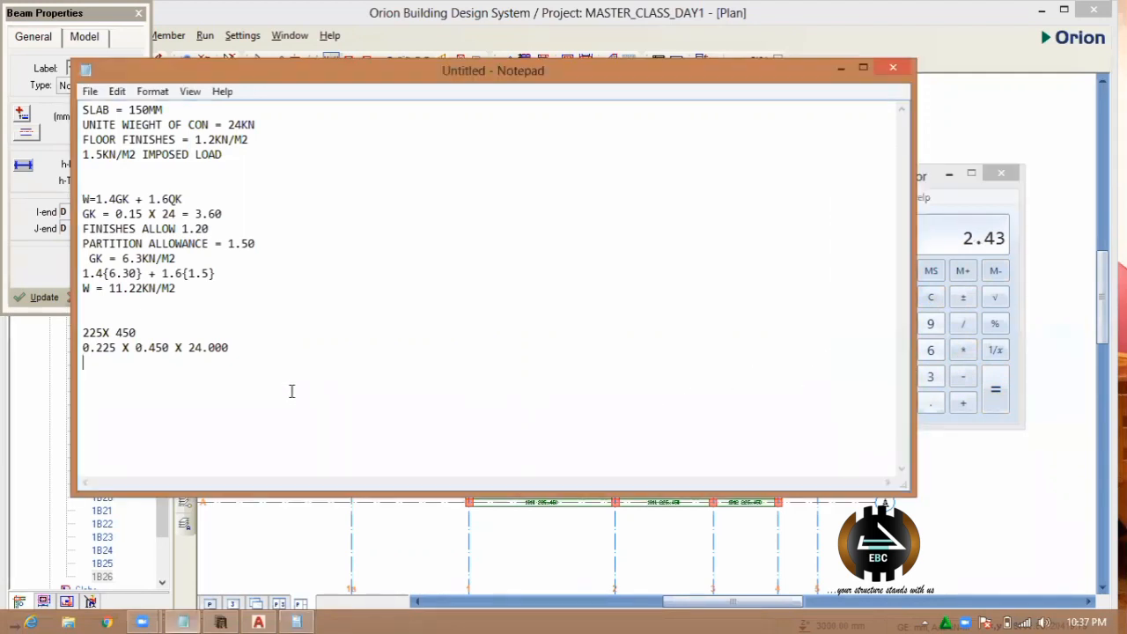
text(= 2.43)
click(921, 190)
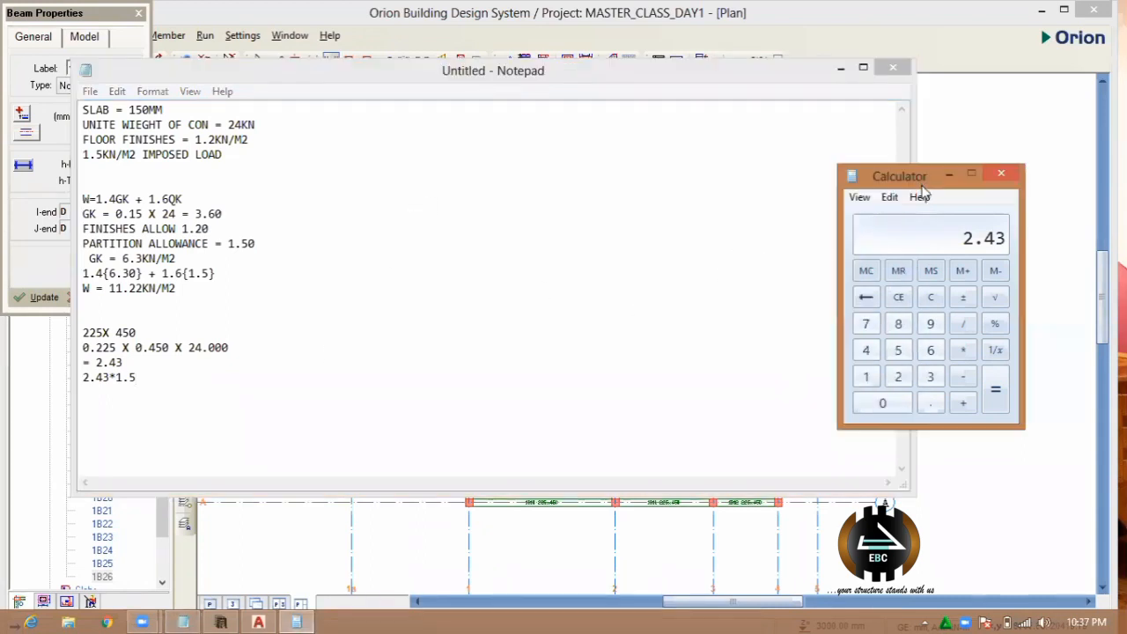
- Multiply 2.43 by 0.5 in Calculator and write = 1.215 after 2.43*1.5 in Notepad
click(965, 351)
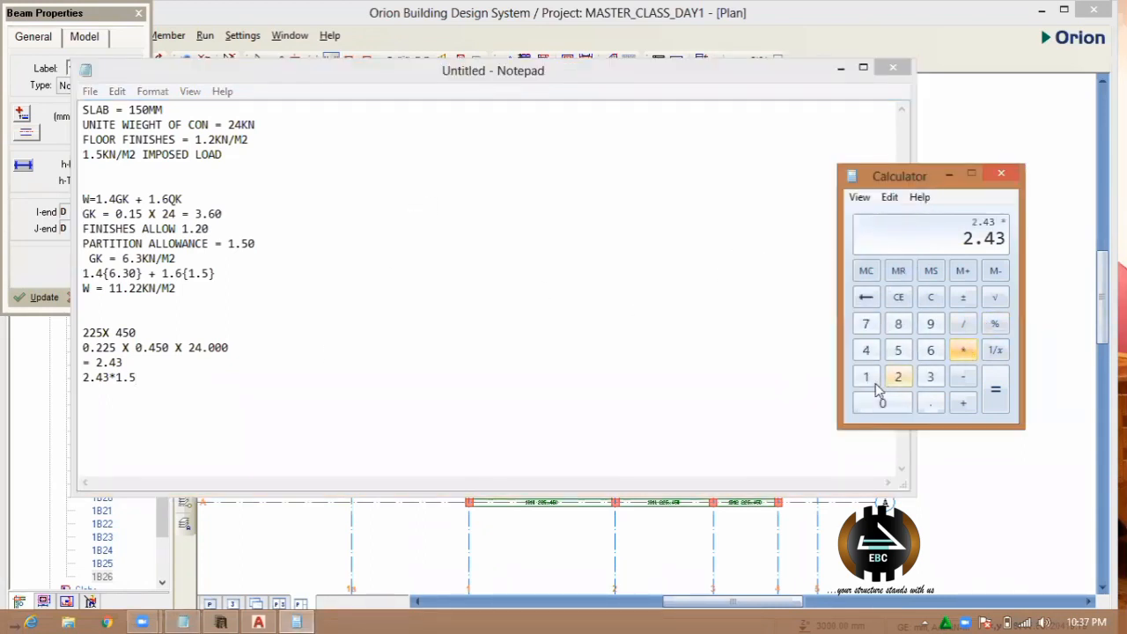
click(927, 402)
click(898, 350)
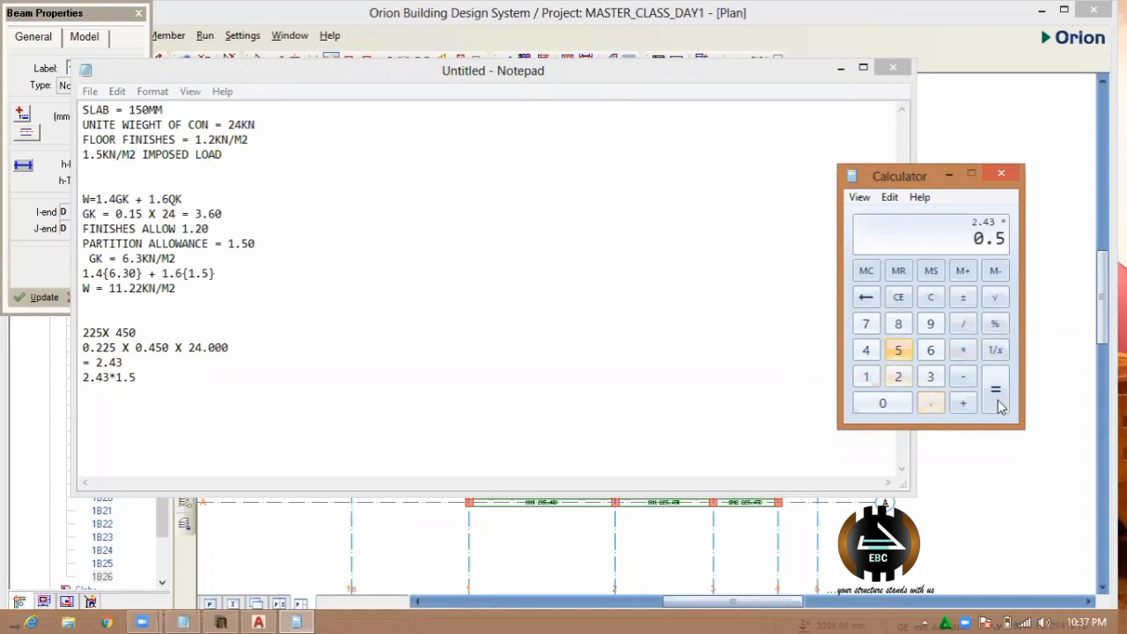
click(995, 395)
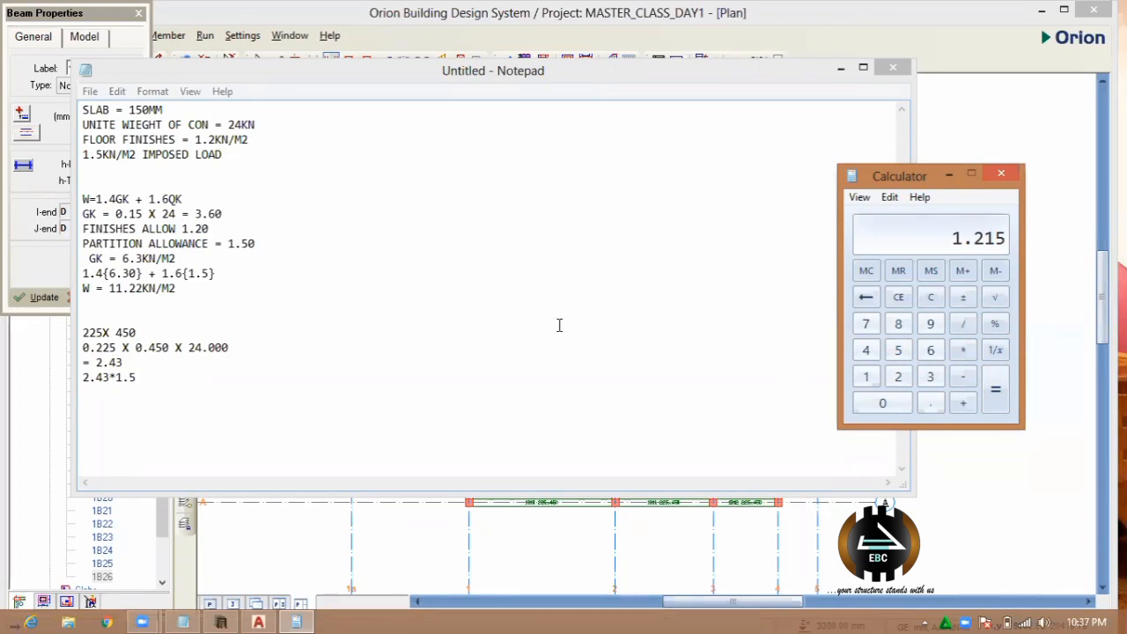
click(213, 376)
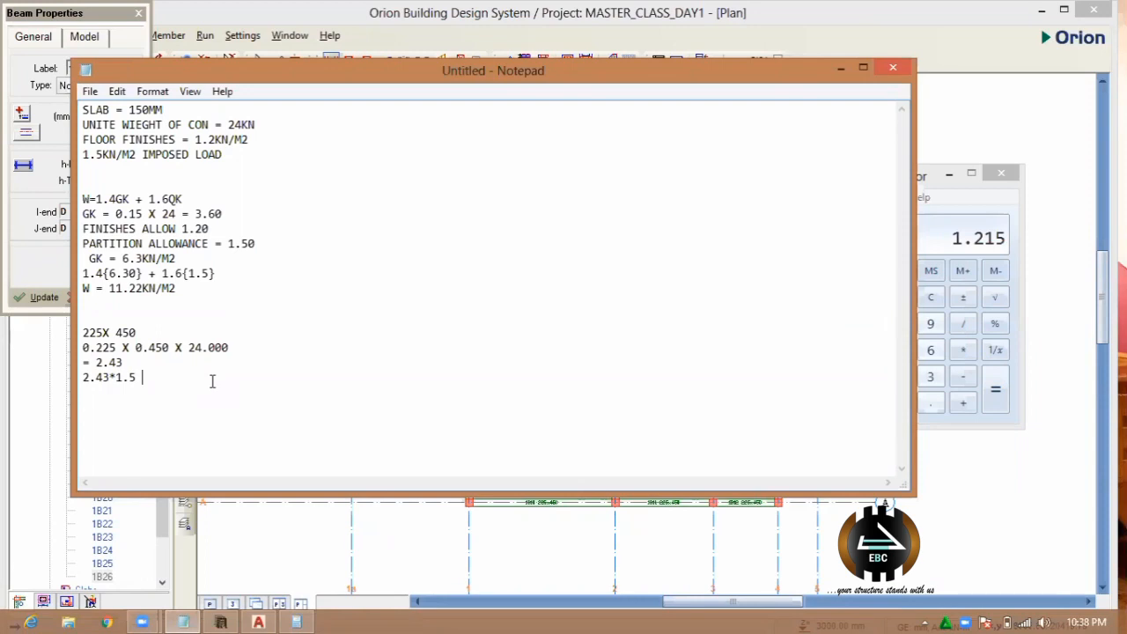
text(=)
text(1.21)
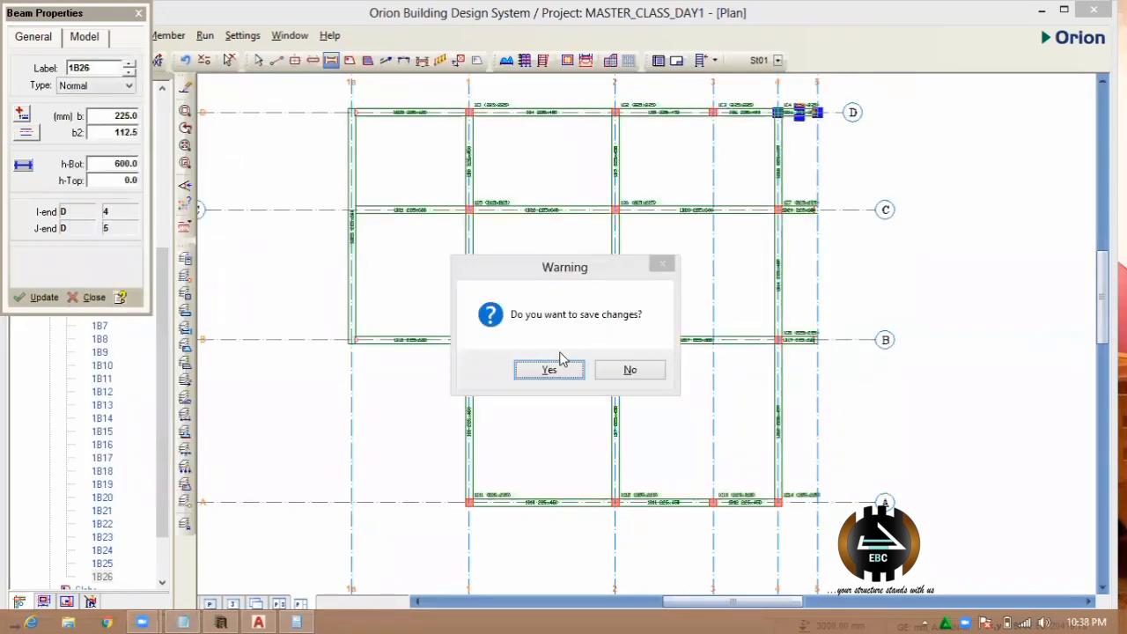
- Return to the Orion plan, save the project changes and leave the beam command
click(549, 368)
scroll(515, 394, down, 2)
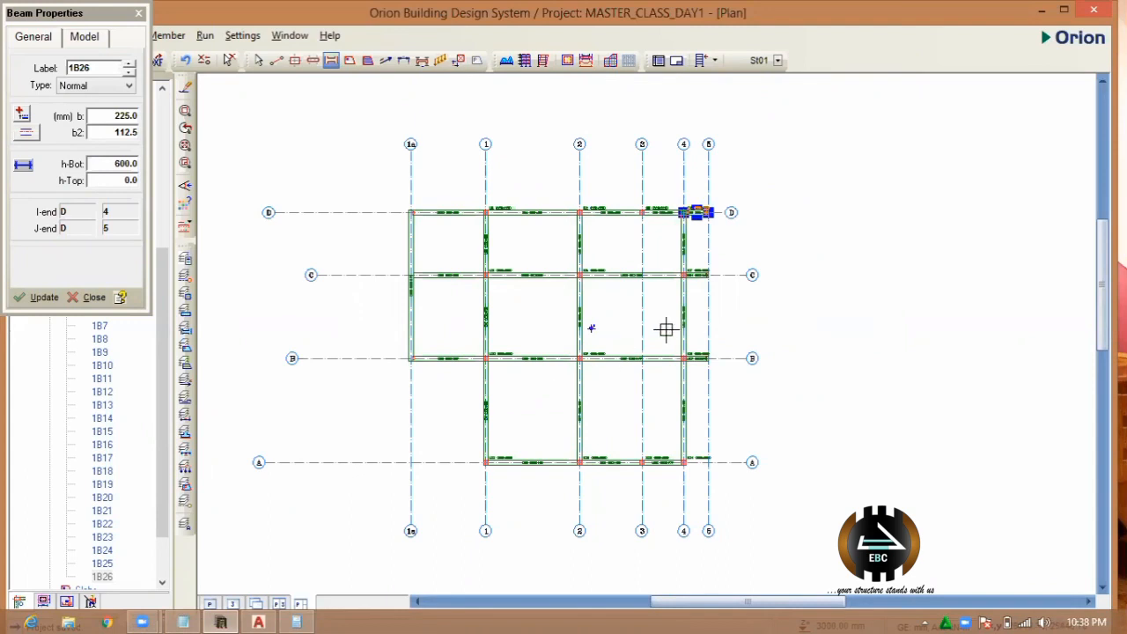
scroll(684, 321, up, 2)
key(Escape)
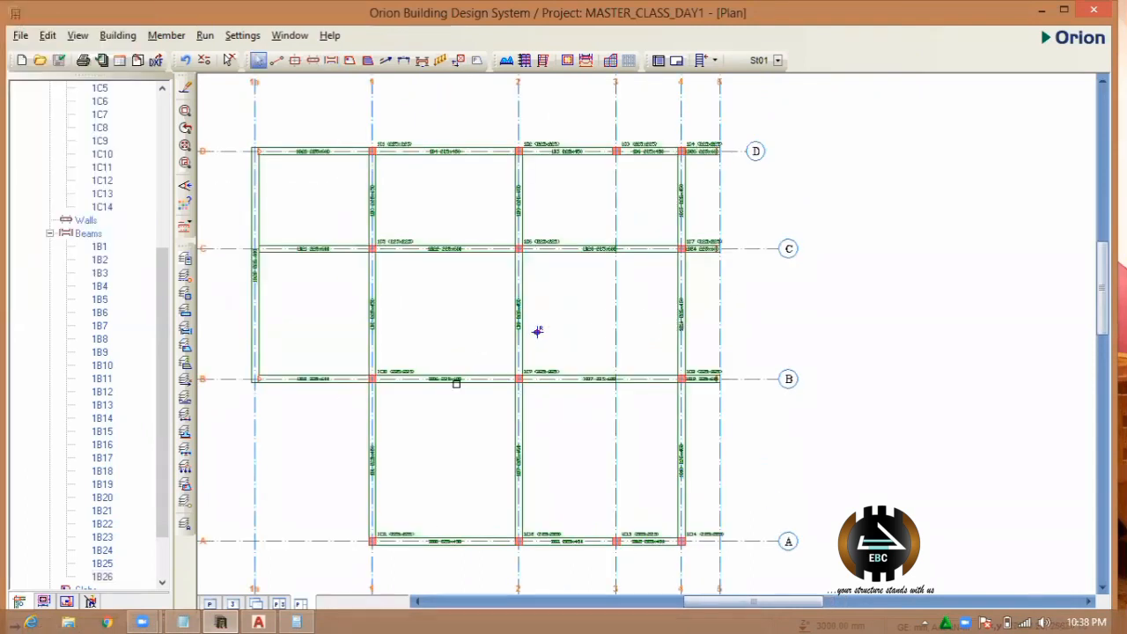
- Start slab insertion and set the slab's concrete cover to 25 mm and its thickness to 150 mm
click(350, 62)
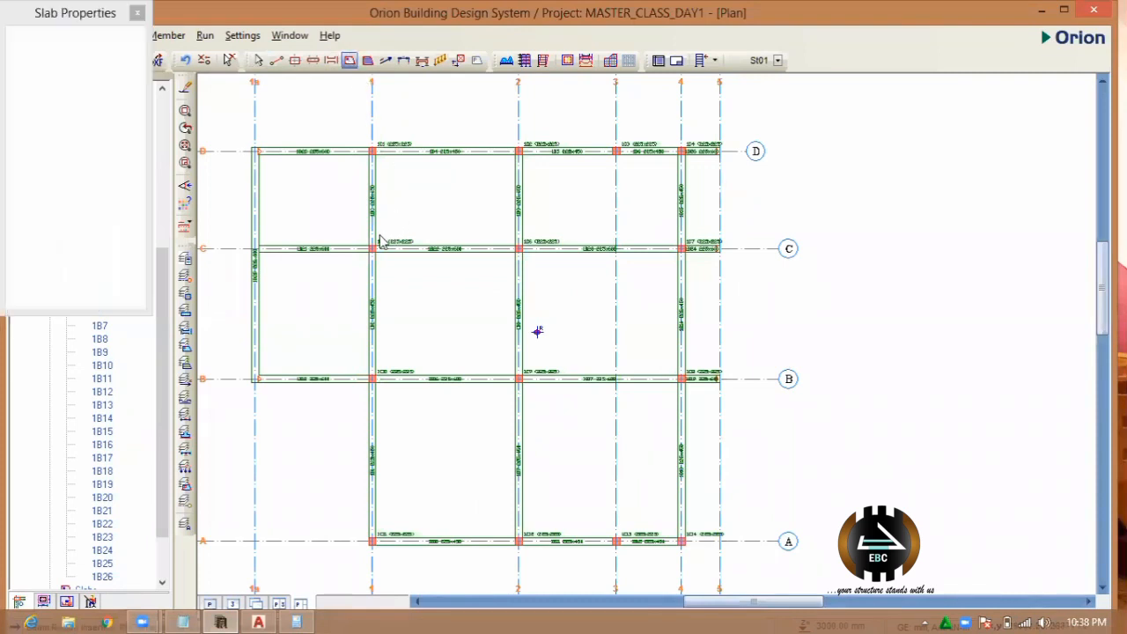
click(318, 215)
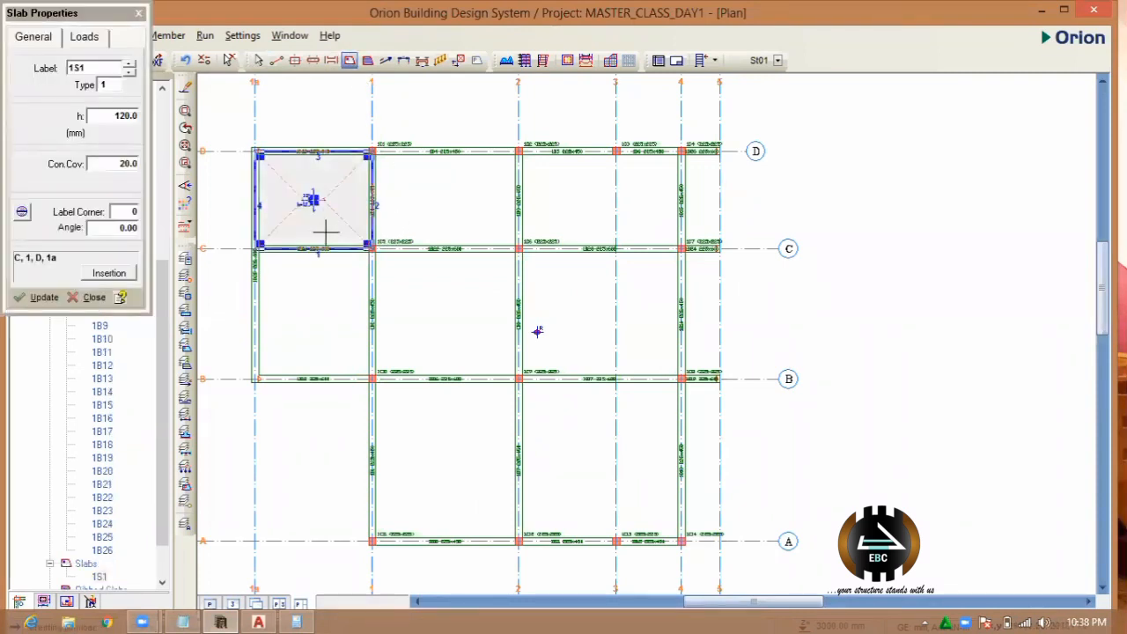
key(ctrl+z)
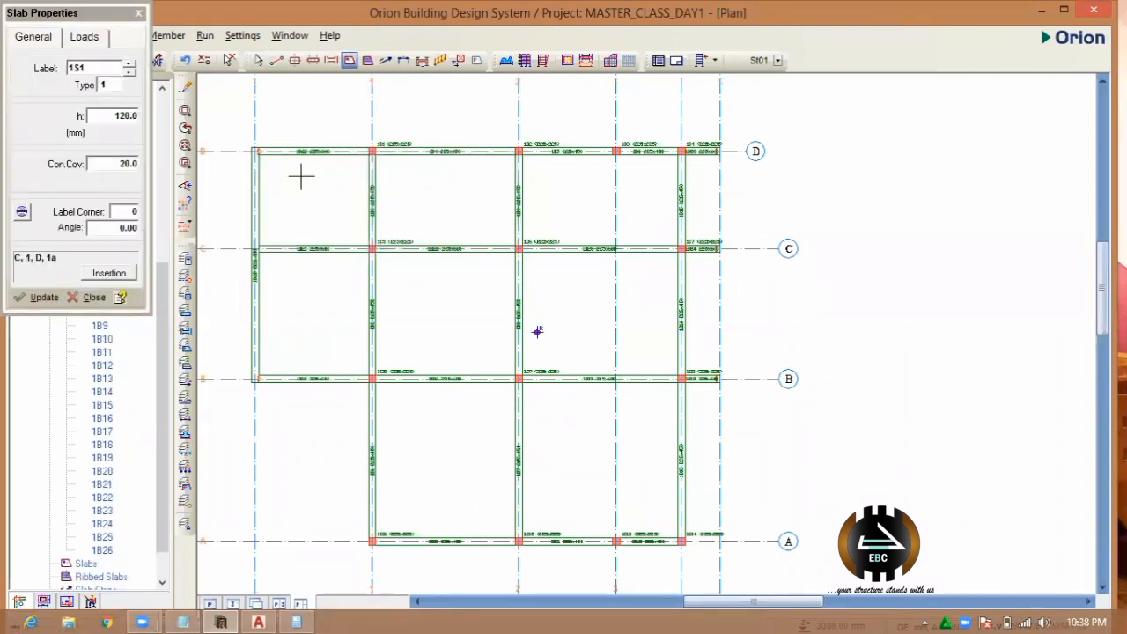
double_click(132, 166)
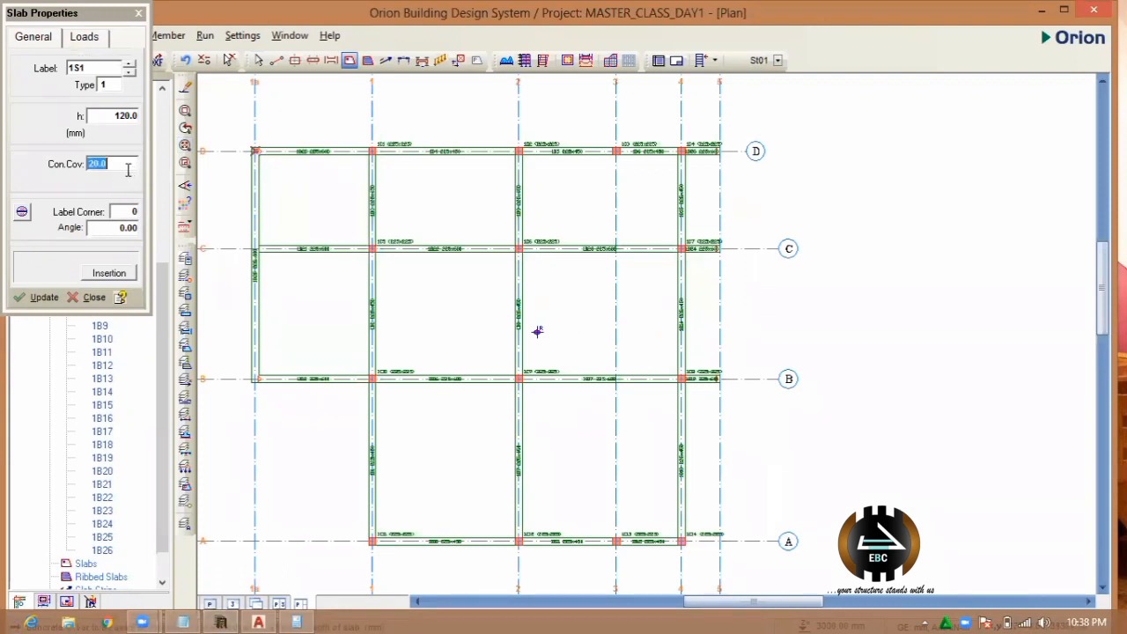
text(25)
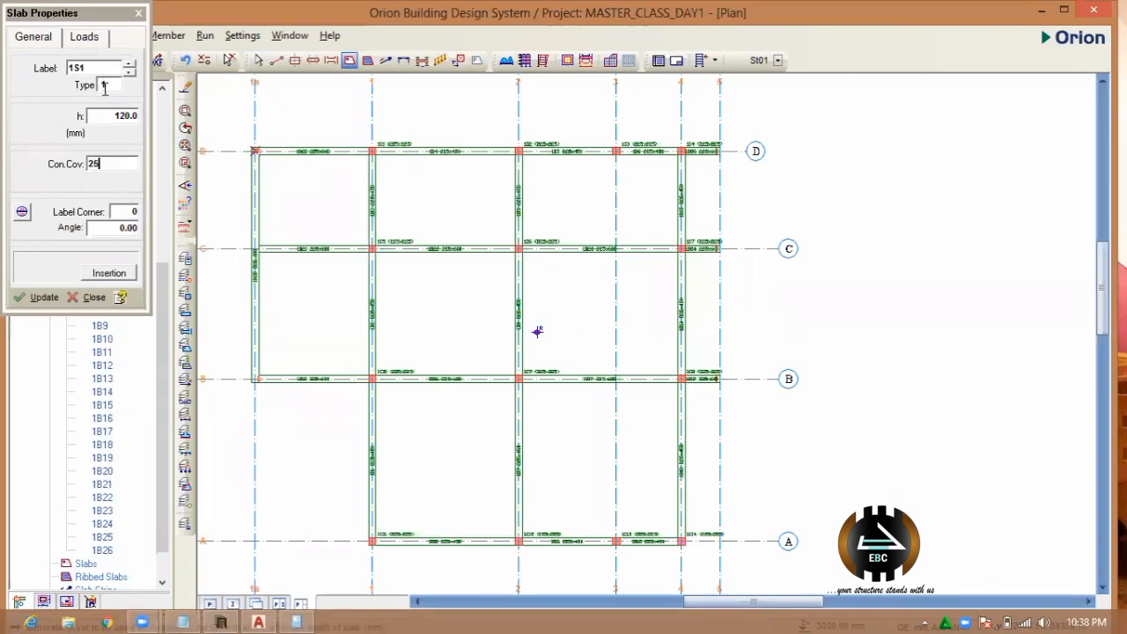
double_click(136, 119)
text(150)
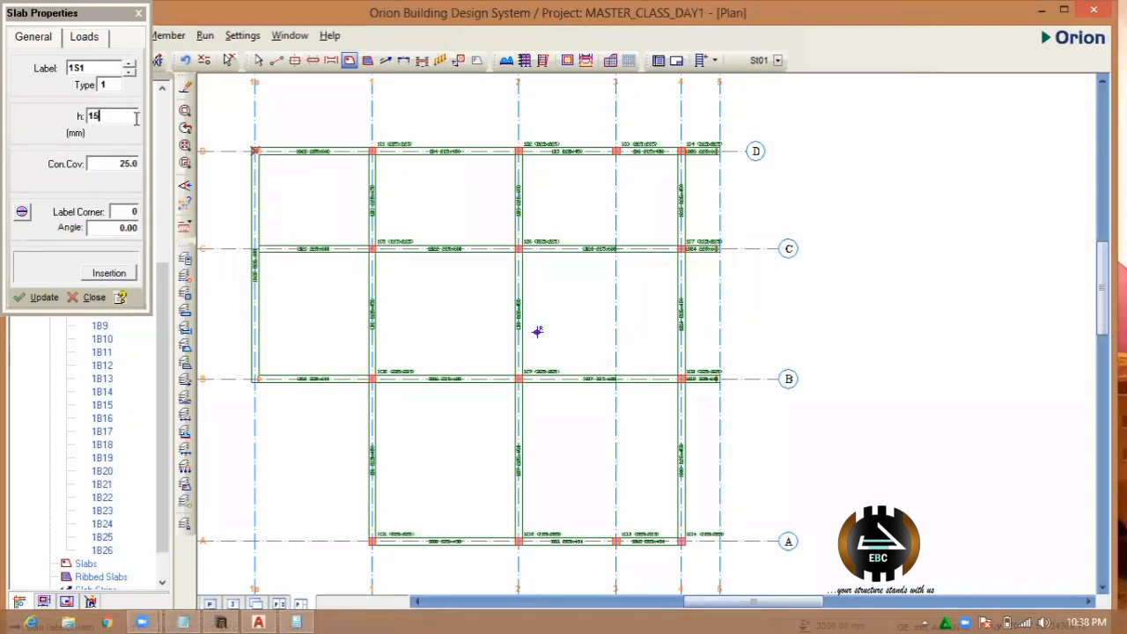
- Set the slab's dead load to 3.60 and its imposed load to the 1.500 general domestic use value
click(86, 39)
double_click(122, 134)
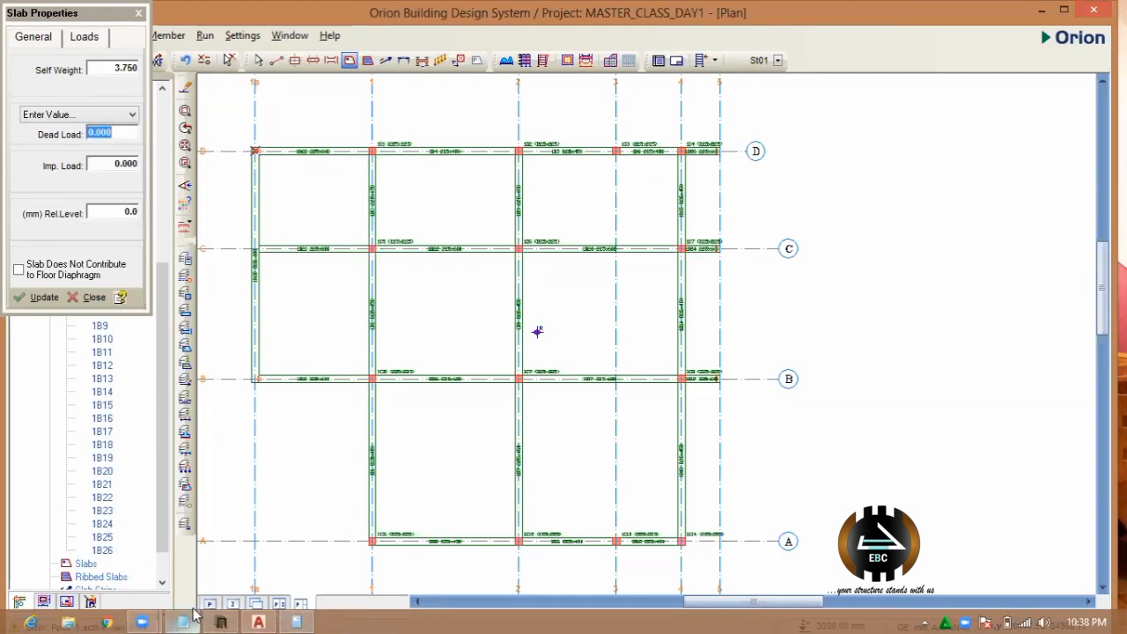
mouse_move(184, 621)
click(186, 517)
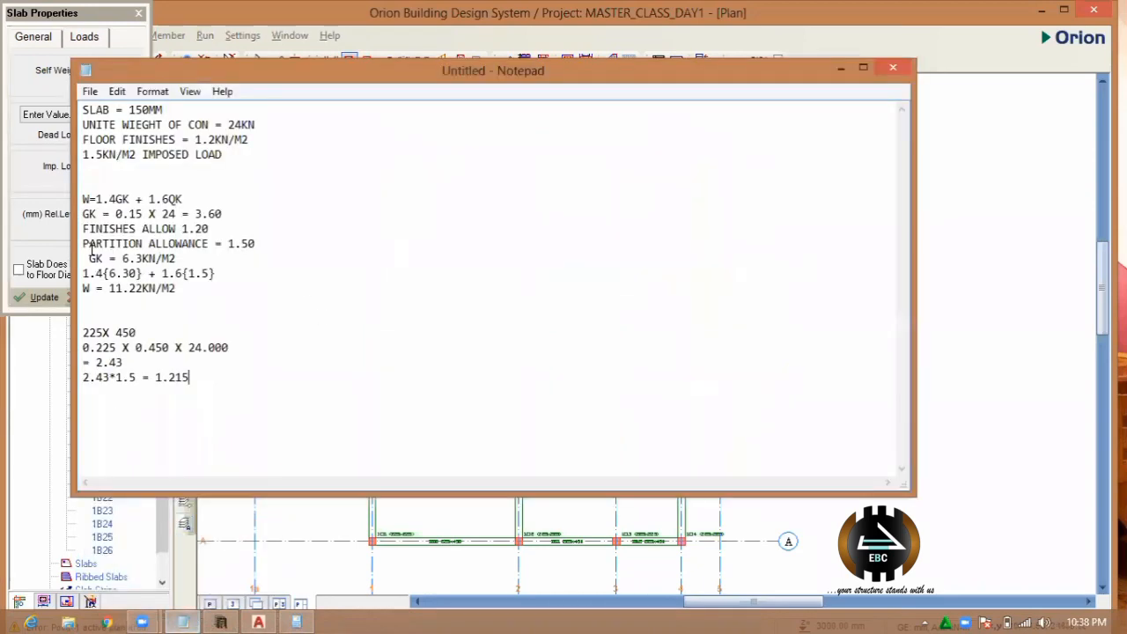
click(841, 67)
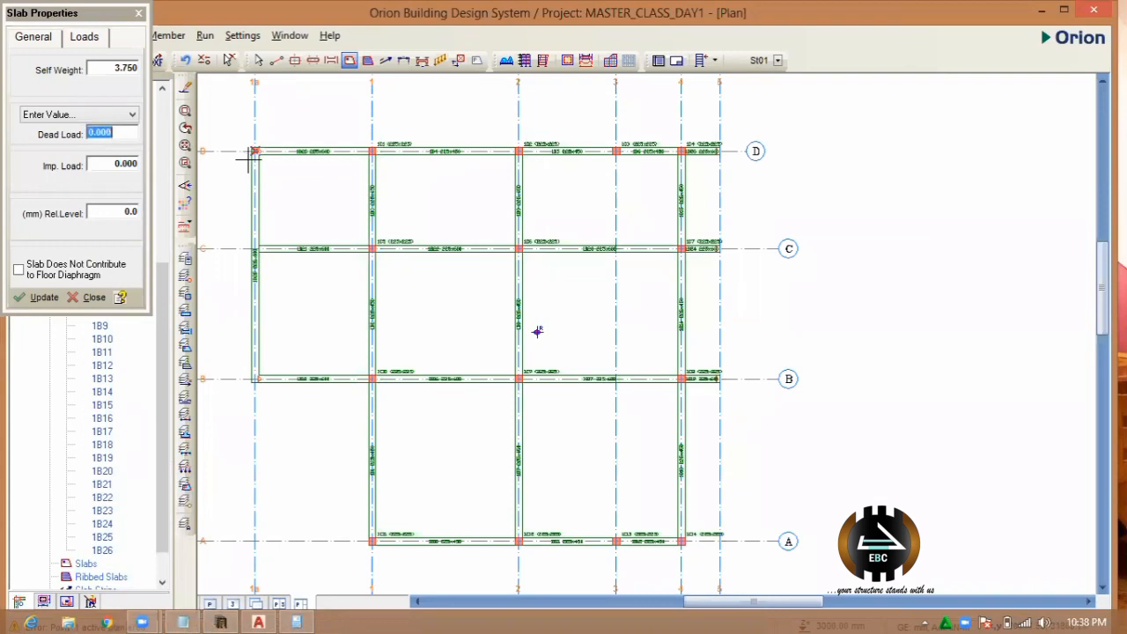
text(3.60)
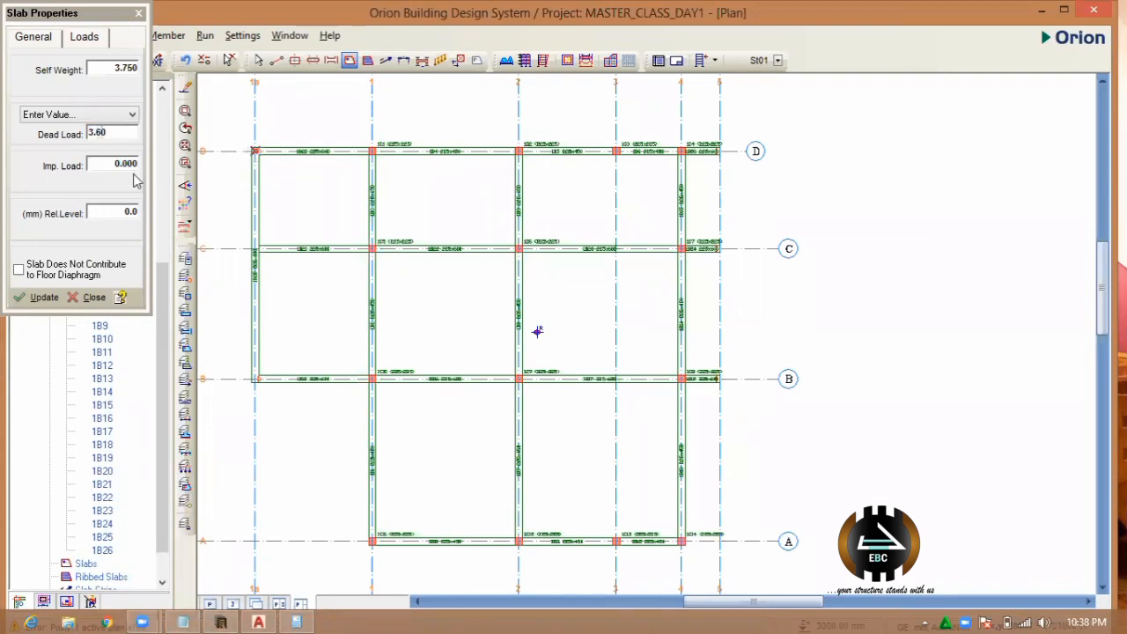
click(121, 163)
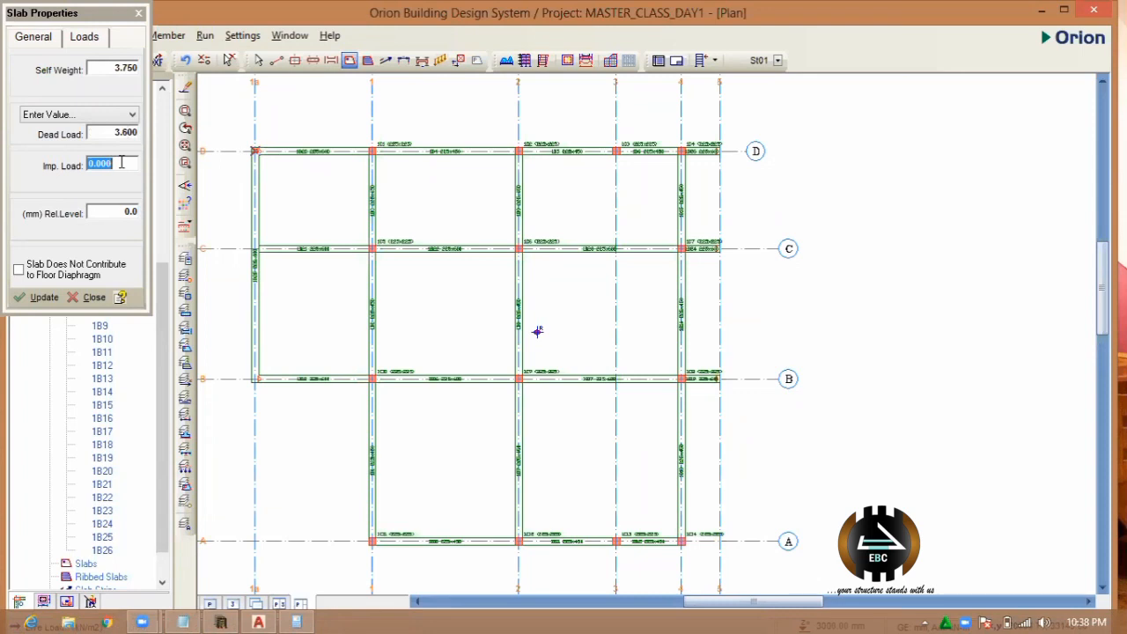
right_click(123, 166)
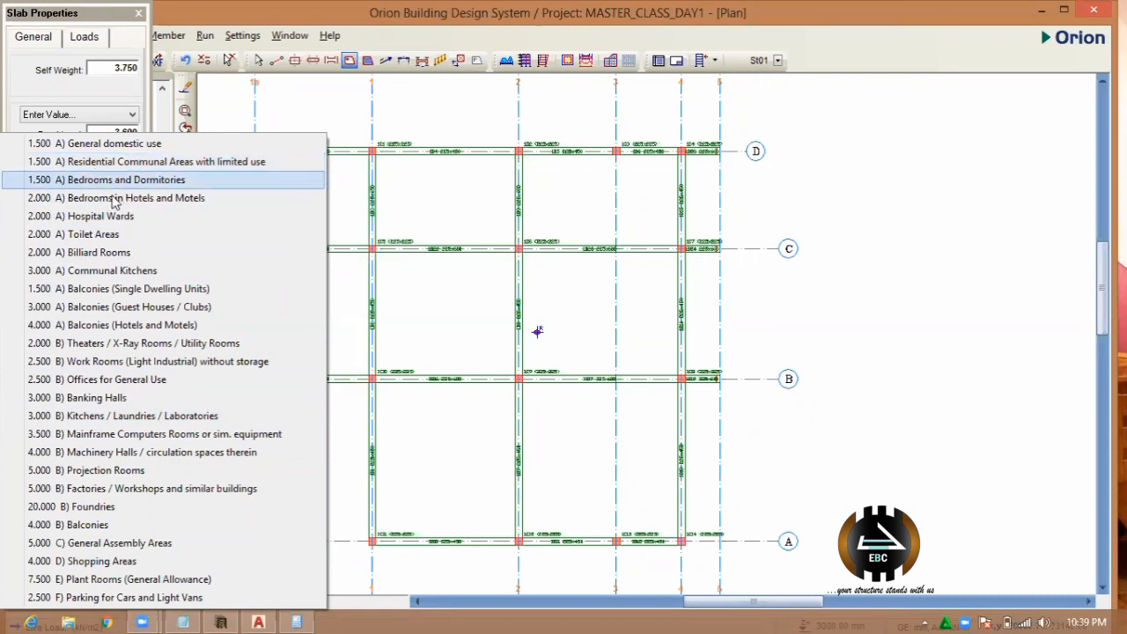
click(138, 146)
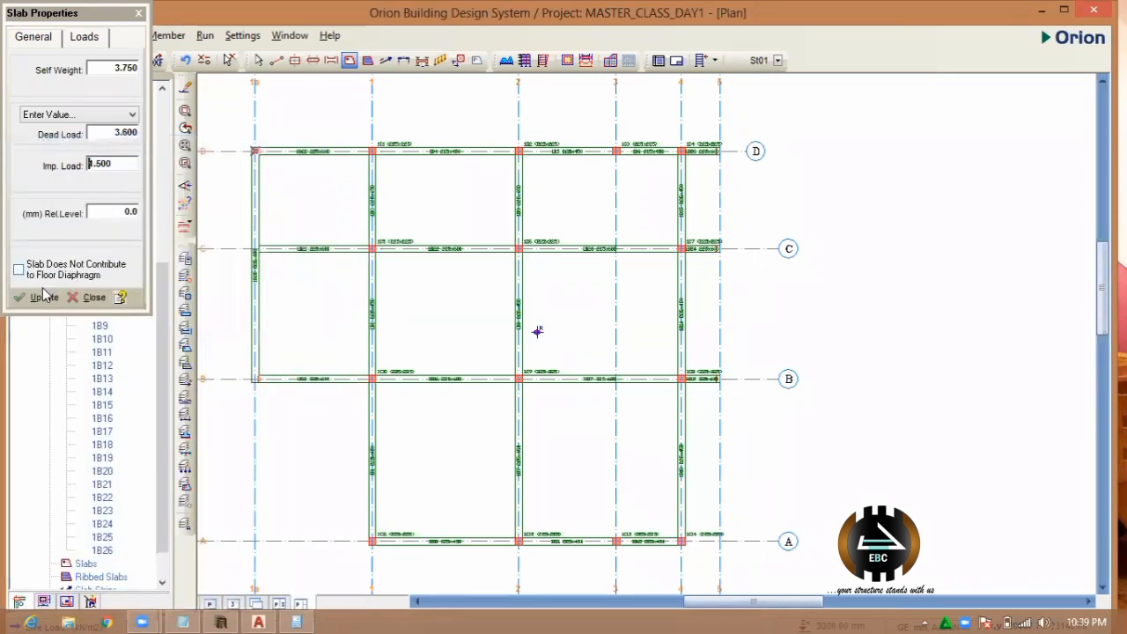
- Insert 150 mm slabs in the six beam-enclosed bays between axes B and D, from axis 1a to axis 4
click(34, 39)
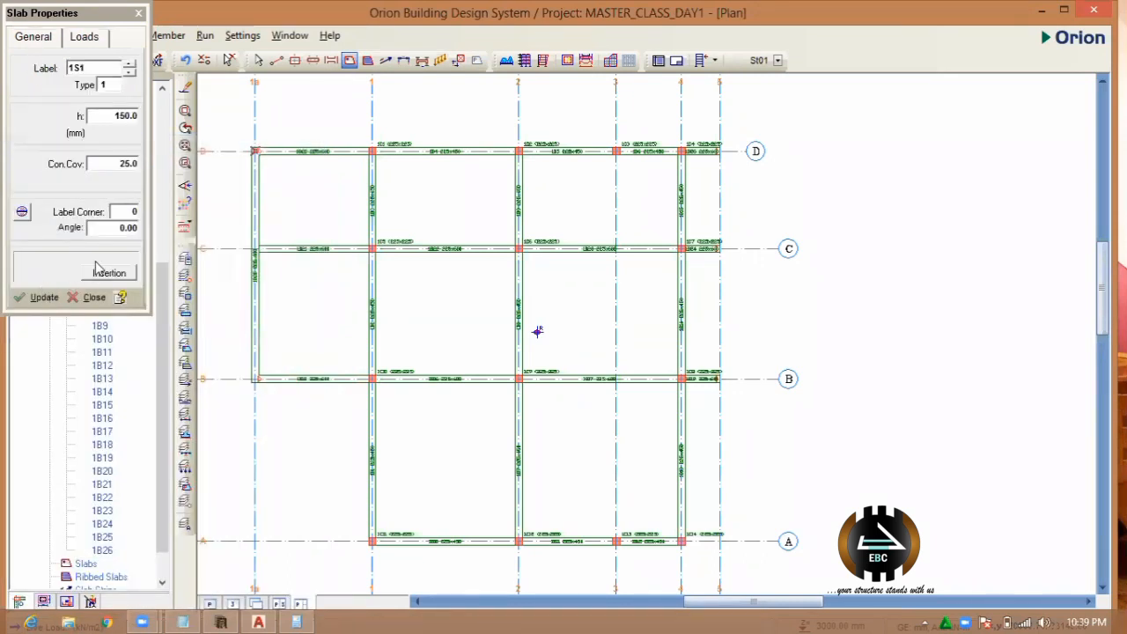
click(107, 273)
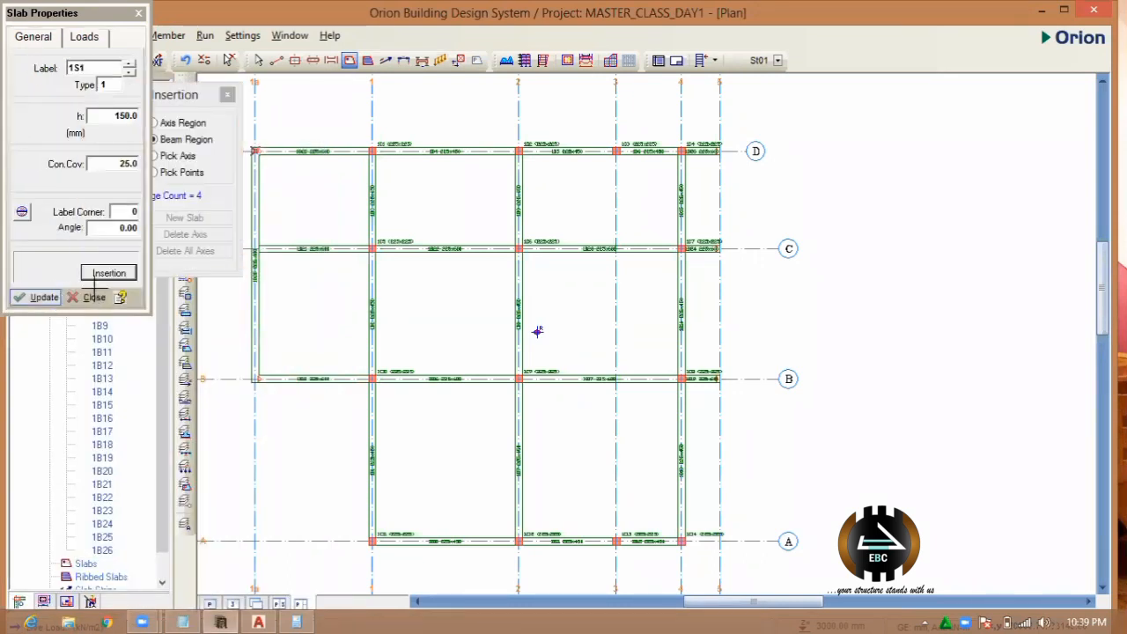
click(327, 315)
click(317, 229)
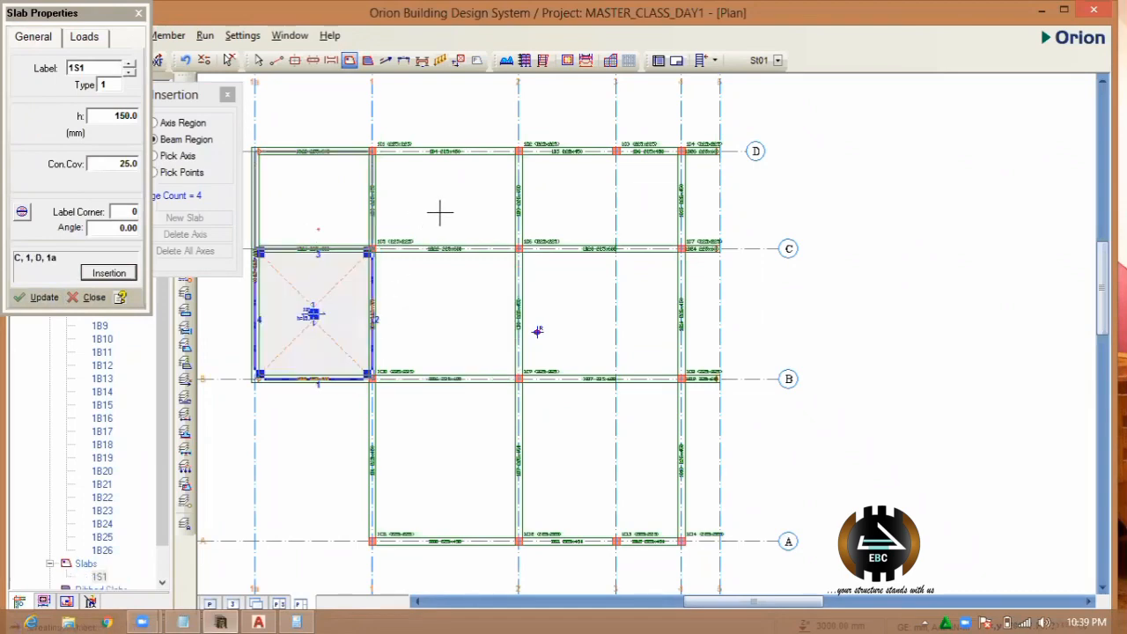
click(440, 211)
click(476, 297)
click(573, 304)
click(604, 163)
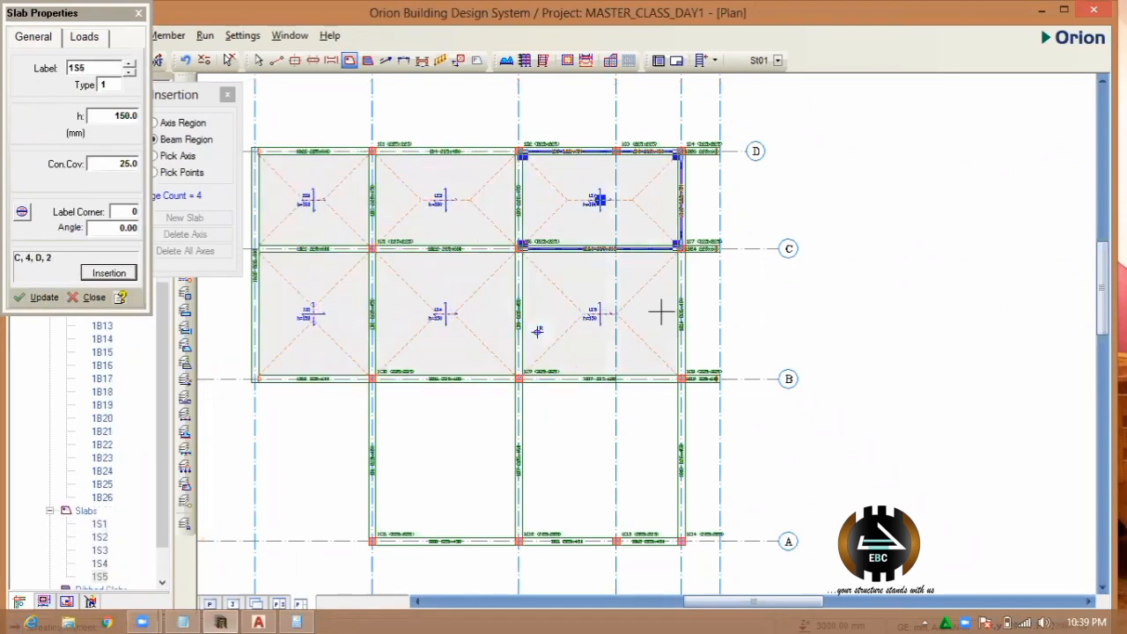
- Insert slabs in the two bays between axes A and B, from axis 1 to axis 4
scroll(537, 331, down, 3)
click(599, 353)
click(480, 347)
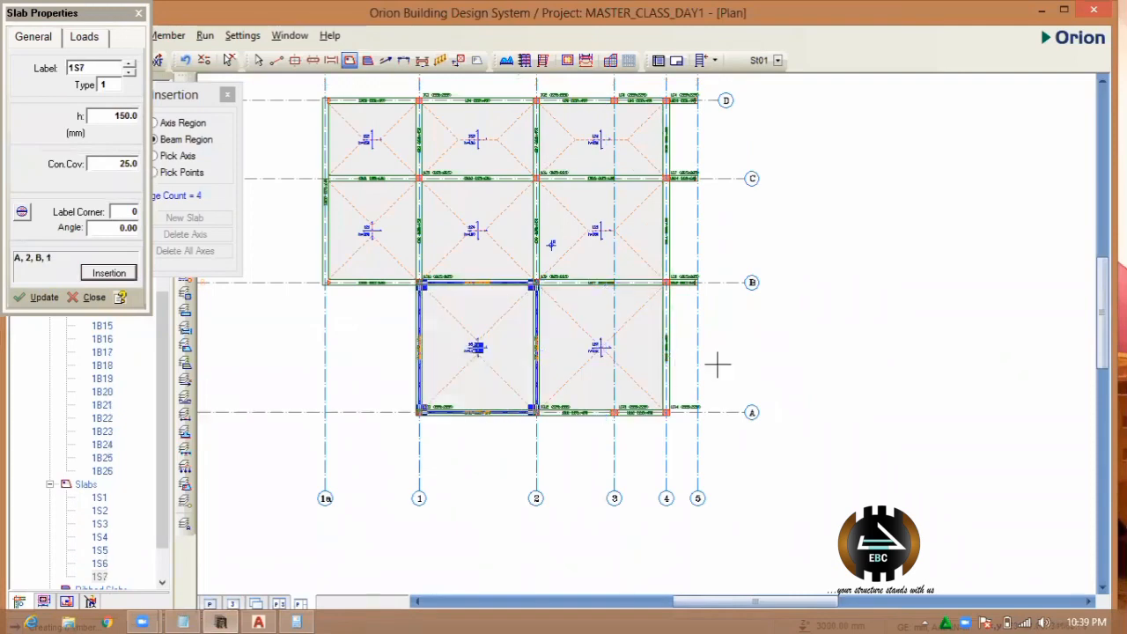
scroll(687, 380, up, 2)
click(688, 380)
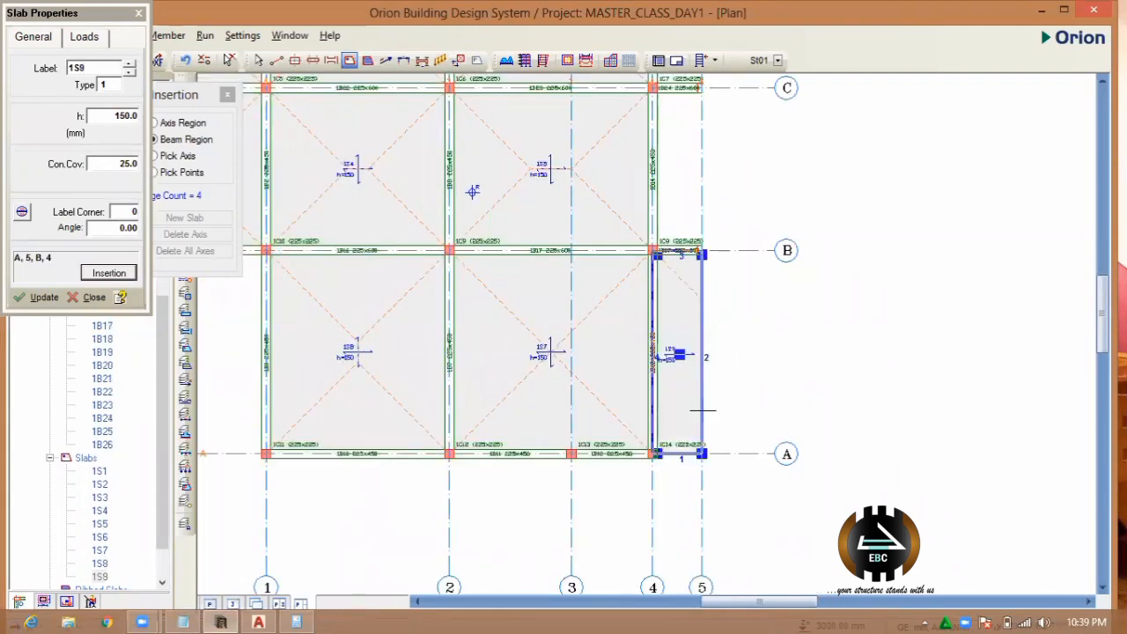
key(Delete)
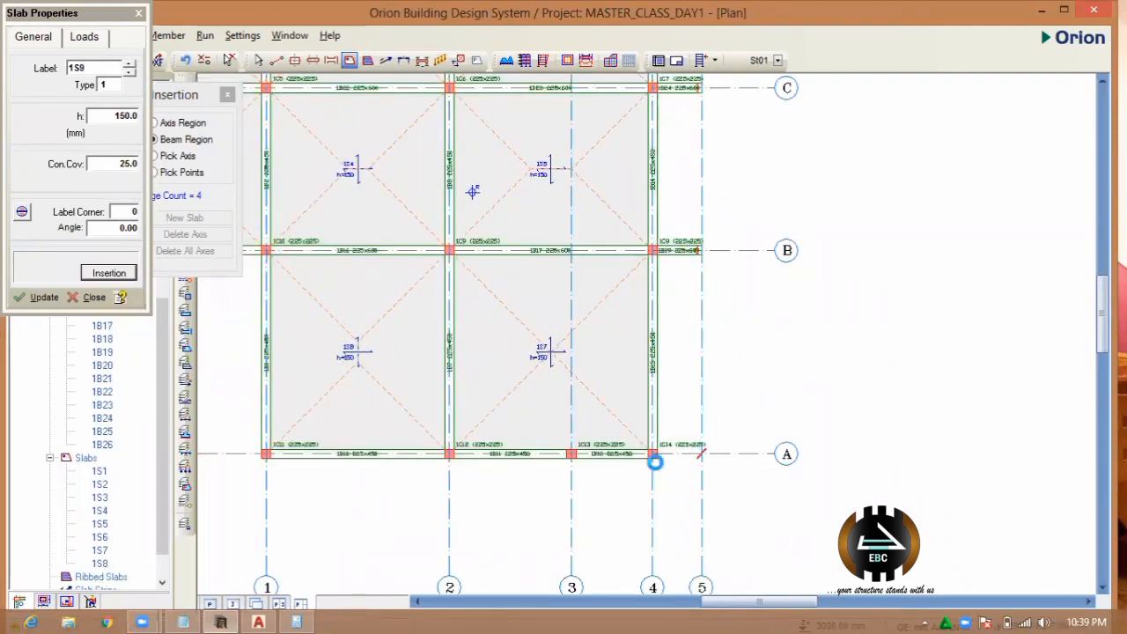
- Insert slabs in the narrow bays between axes 4 and 5, from B to C and from C to D
scroll(654, 456, down, 1)
scroll(683, 430, down, 1)
click(675, 280)
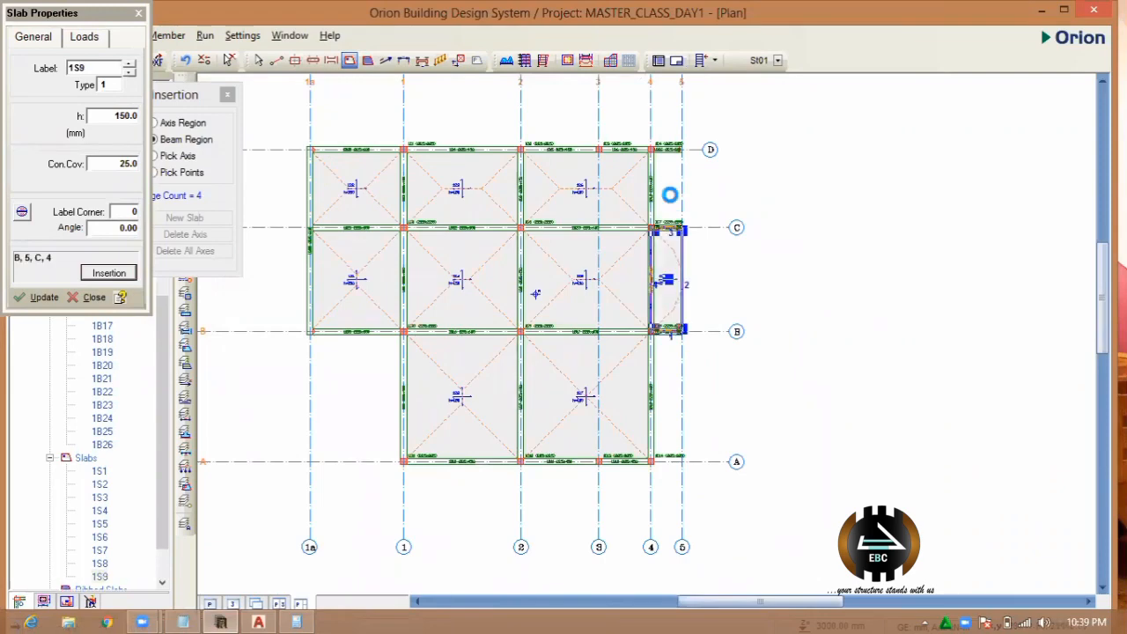
scroll(669, 199, up, 2)
click(669, 206)
scroll(667, 238, down, 2)
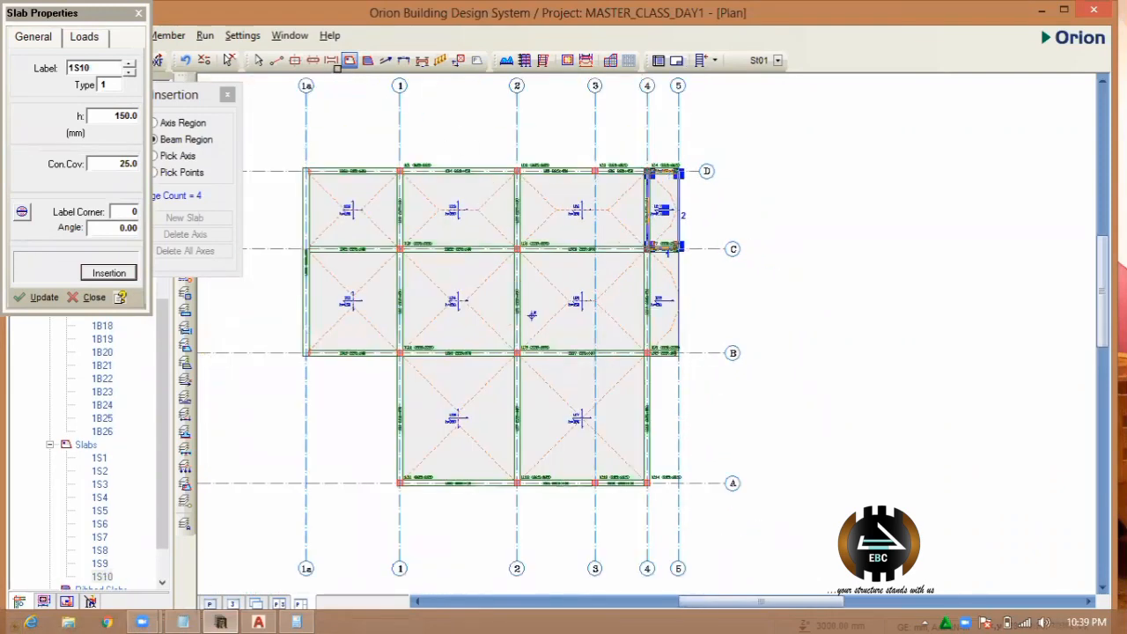
key(Escape)
- Add a 225 x 600 mm beam along axis A between axes 4 and 5
click(332, 60)
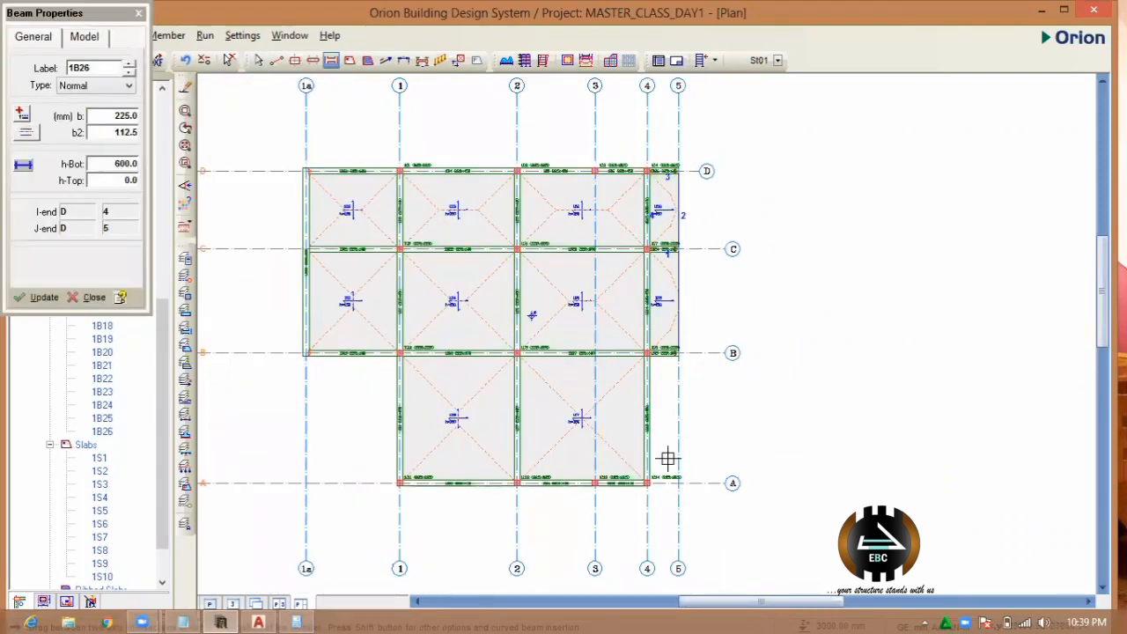
click(649, 483)
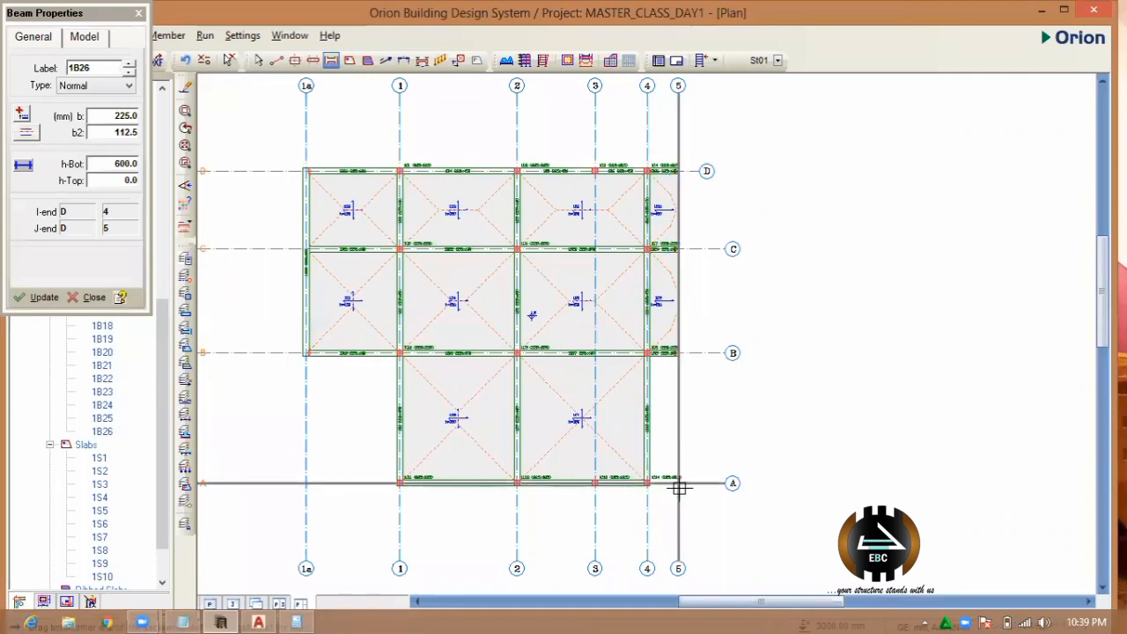
click(679, 483)
- Insert a 150 mm slab in the bay between axes 4 and 5, from A to B
click(350, 60)
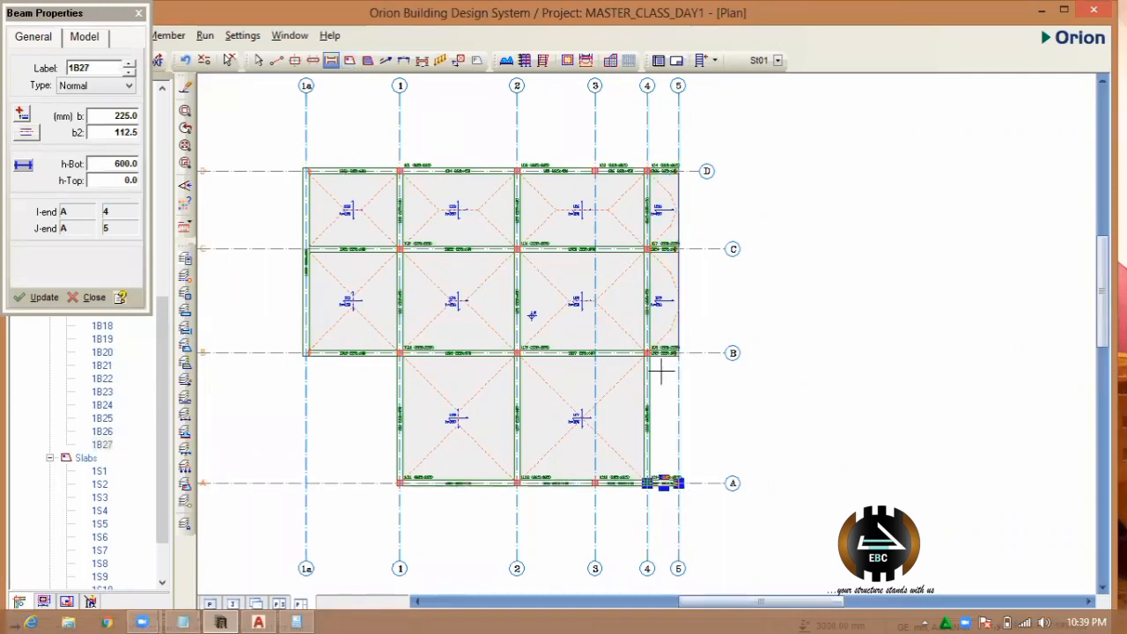
click(666, 421)
scroll(685, 461, up, 1)
scroll(649, 415, down, 1)
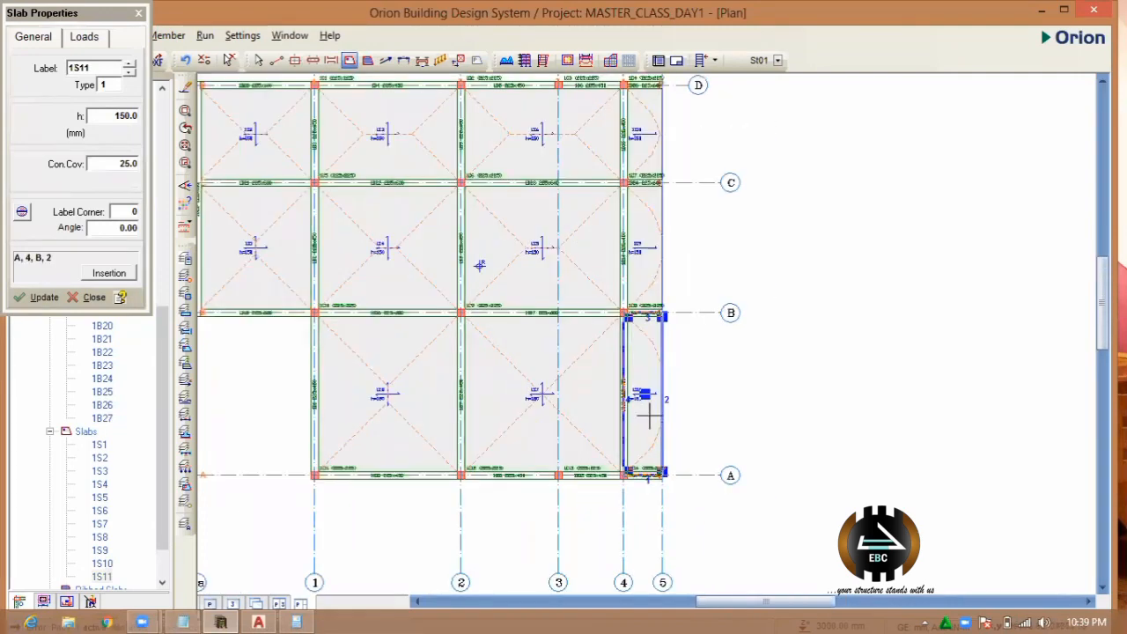
scroll(647, 414, up, 1)
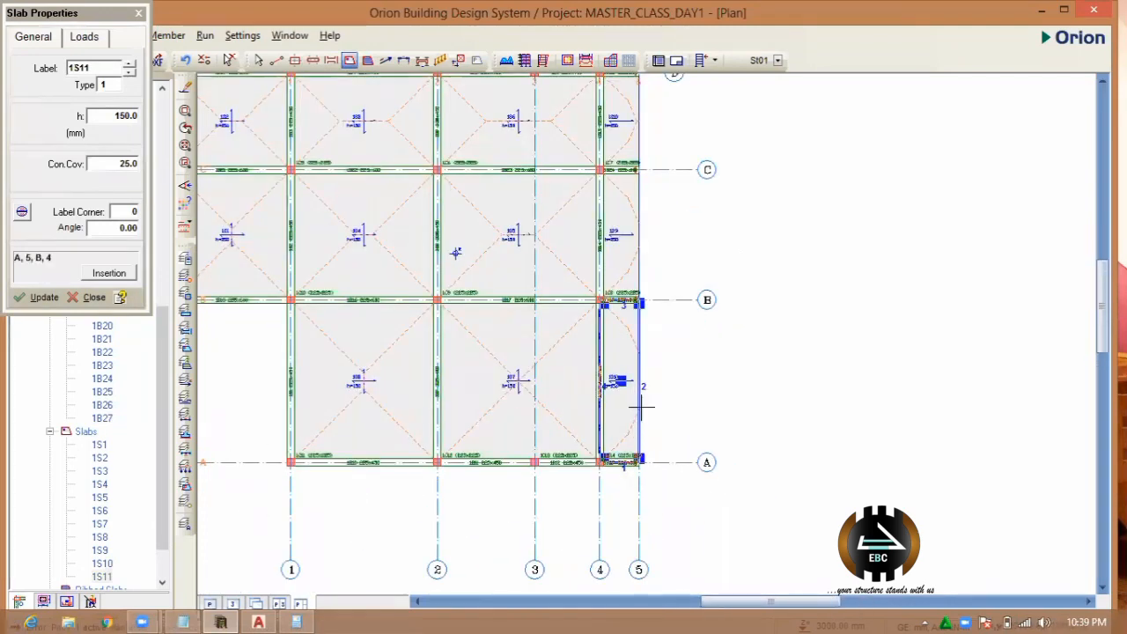
scroll(642, 421, up, 1)
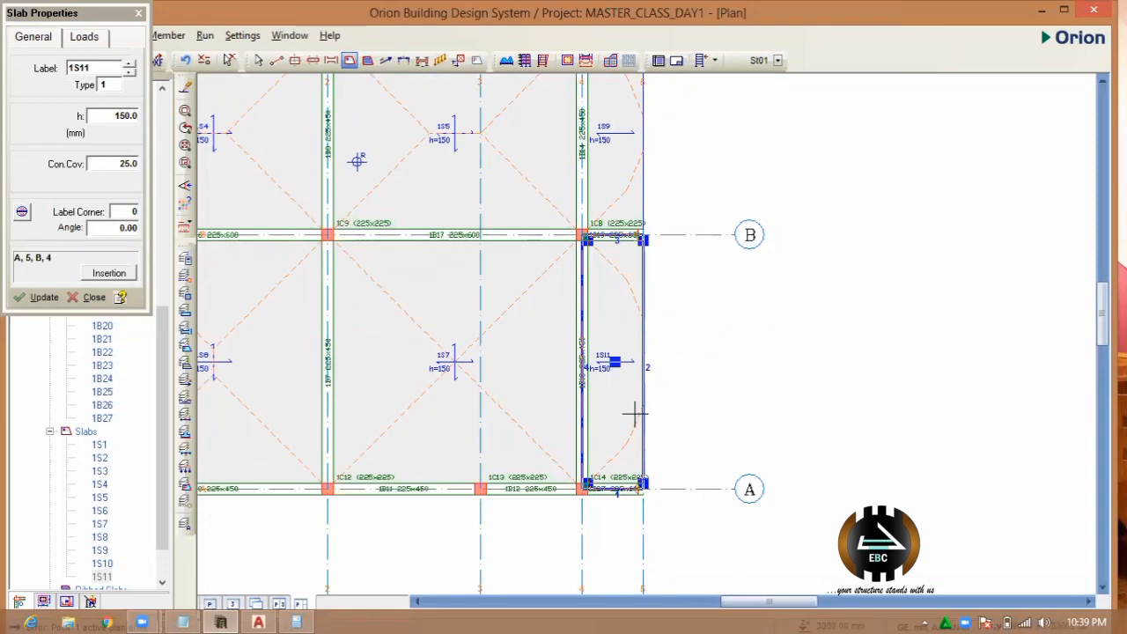
- Maximize the program window and show the storey plan side by side with the 3D model view
scroll(634, 413, down, 2)
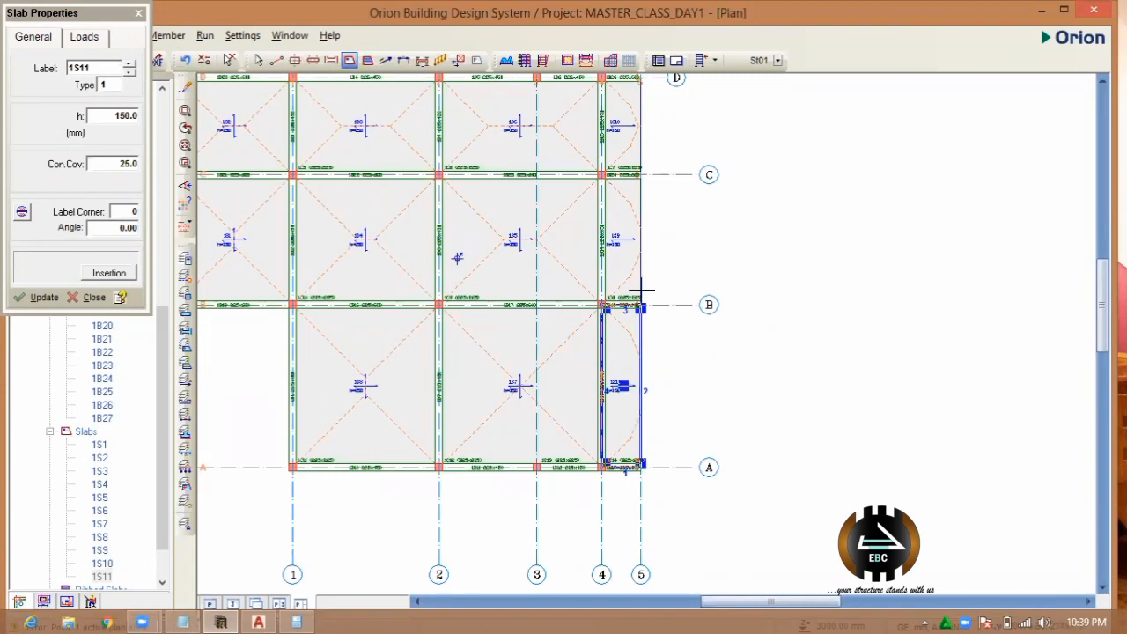
scroll(627, 307, up, 2)
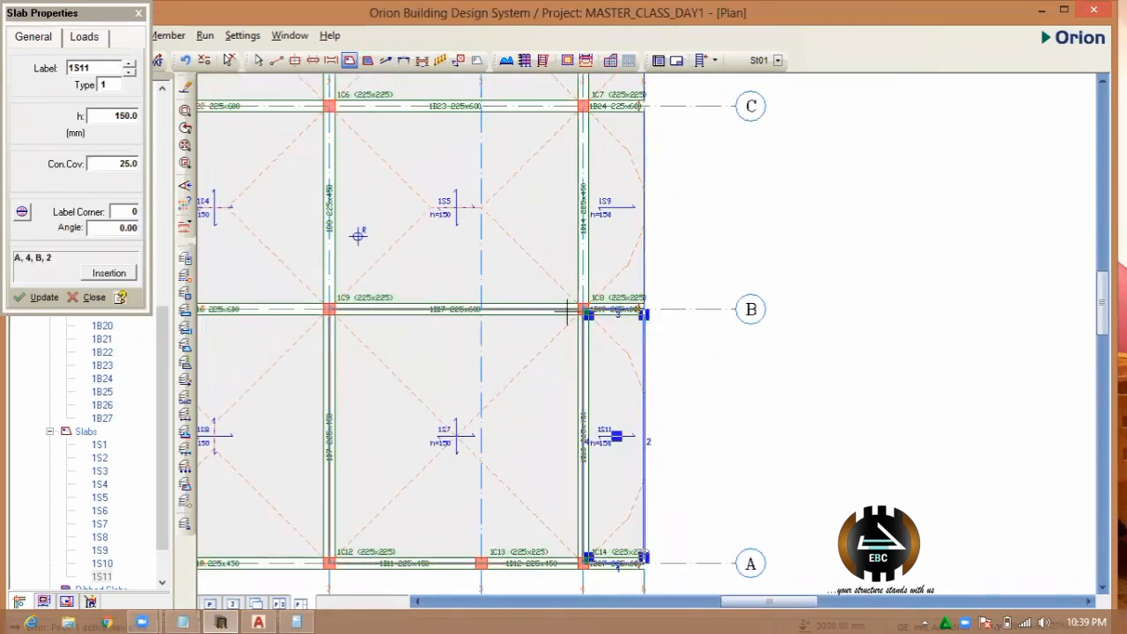
scroll(646, 309, down, 1)
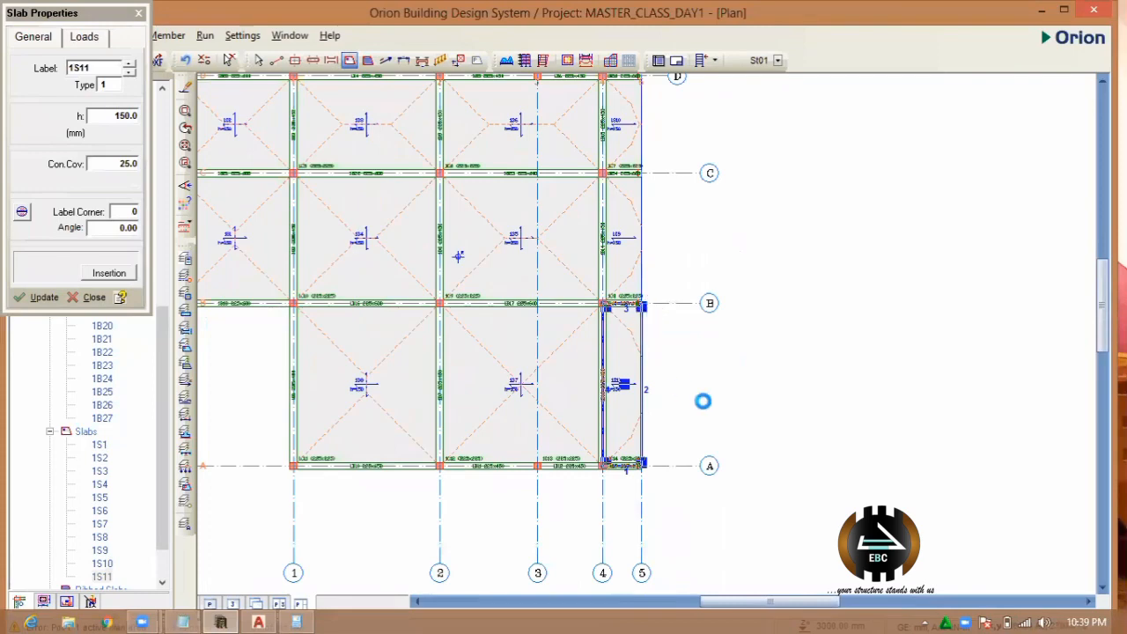
scroll(709, 397, down, 1)
scroll(614, 387, up, 1)
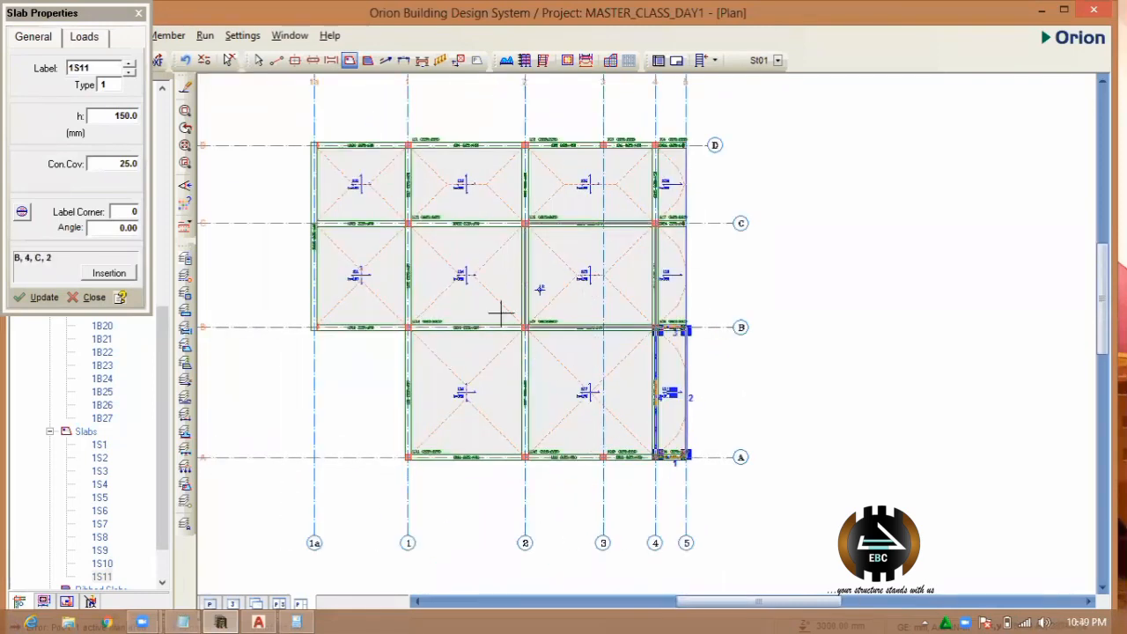
scroll(679, 354, down, 1)
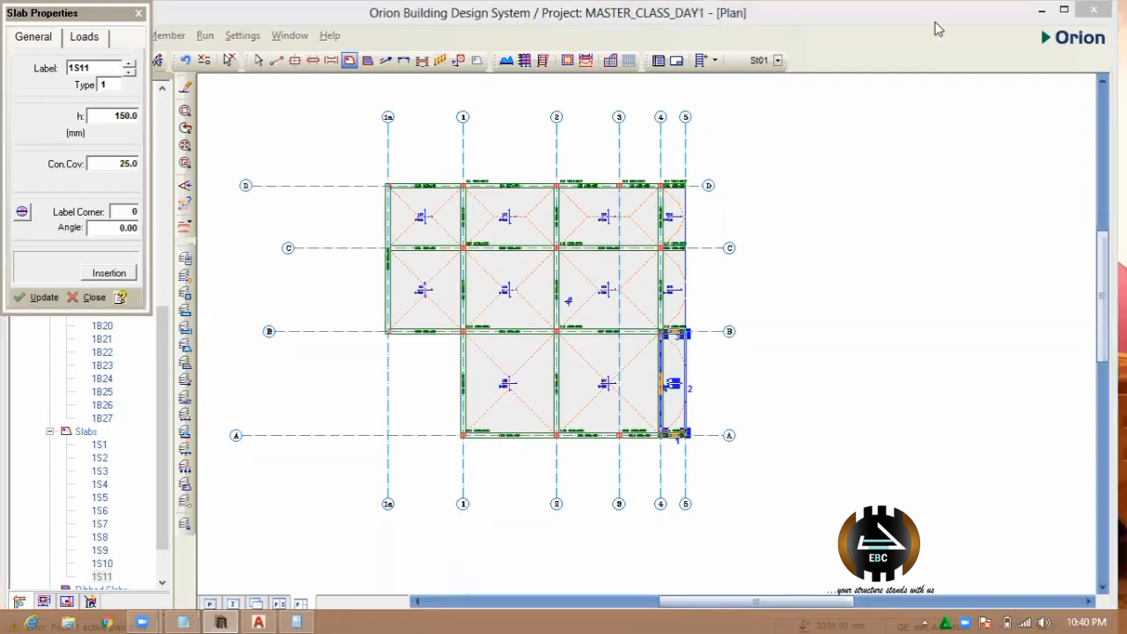
click(1064, 9)
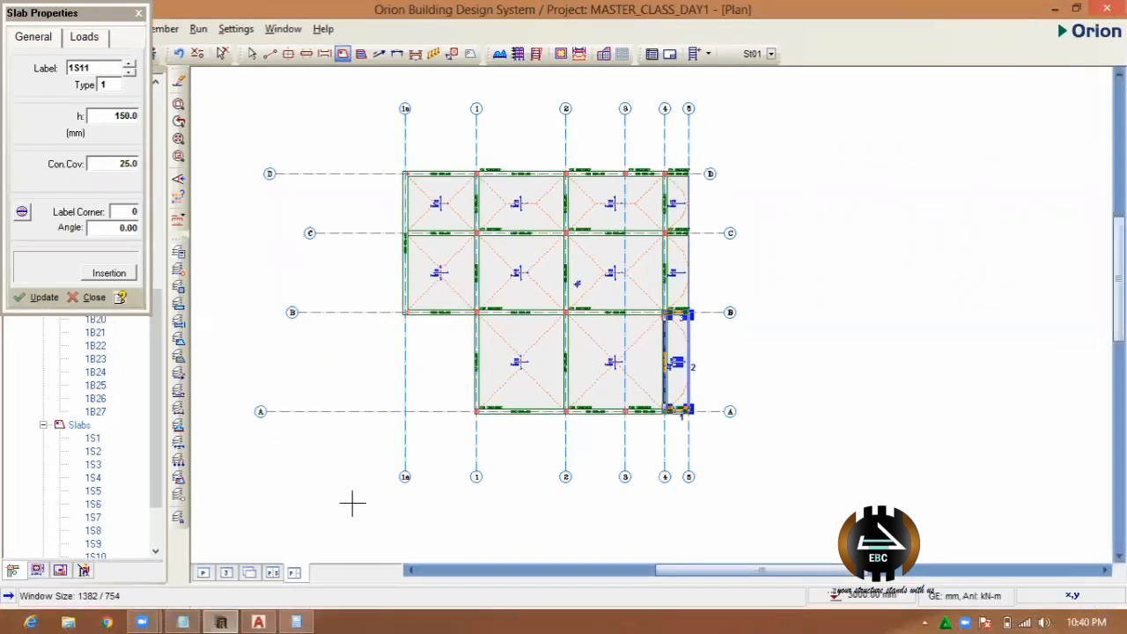
click(273, 573)
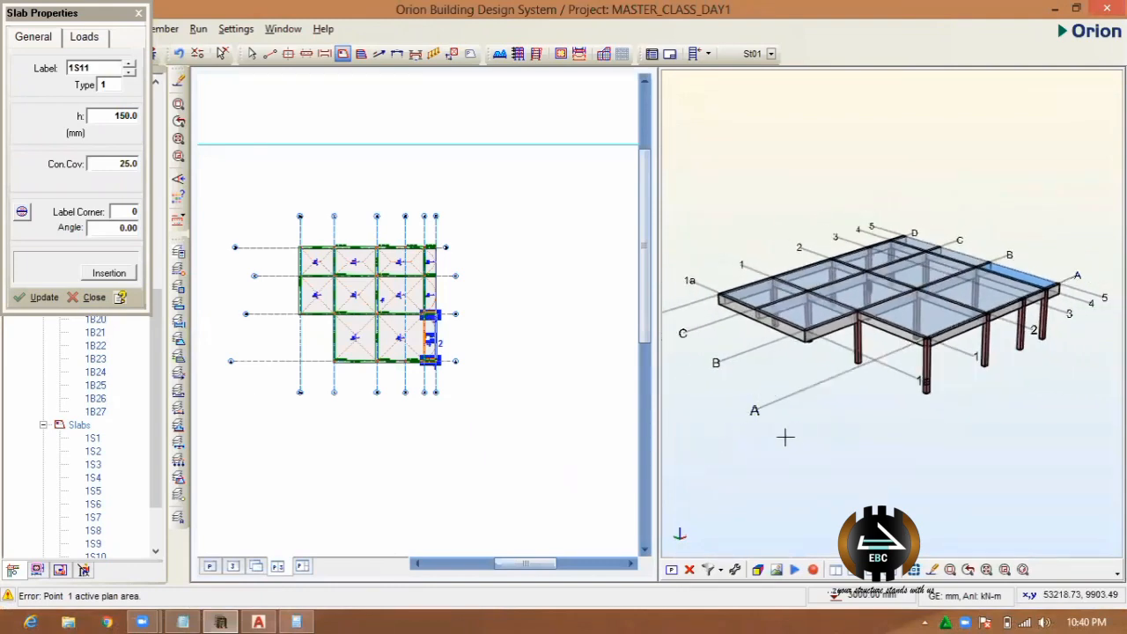
- Inspect the 3D model's slabs, beams and columns from below and above, switching its projection between perspective and parallel
drag(784, 437, 678, 427)
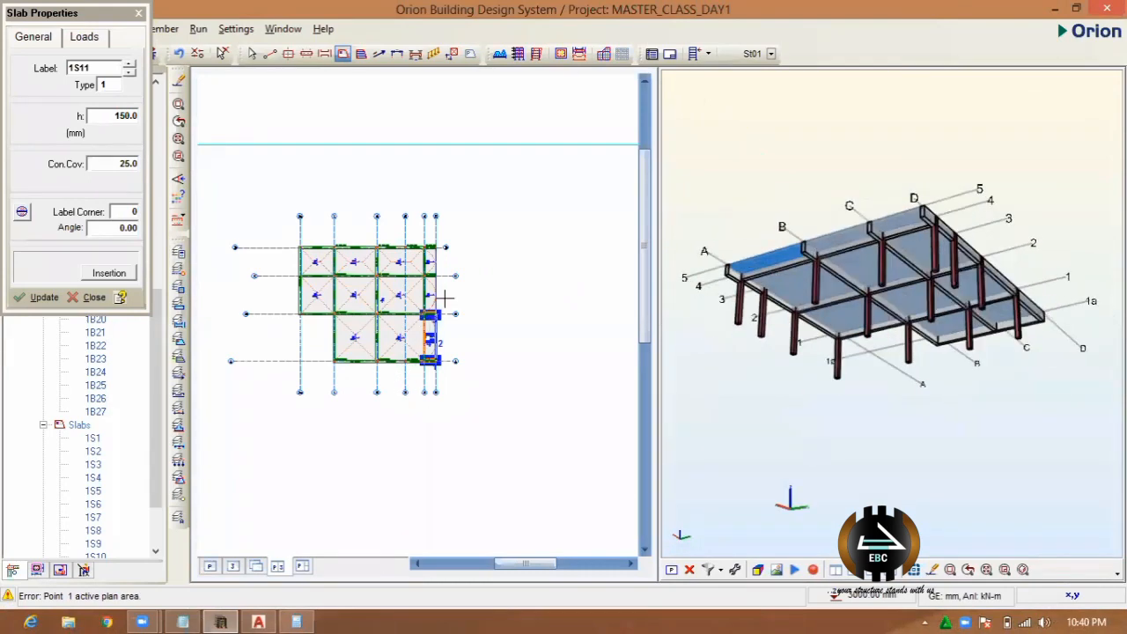
drag(703, 325, 744, 355)
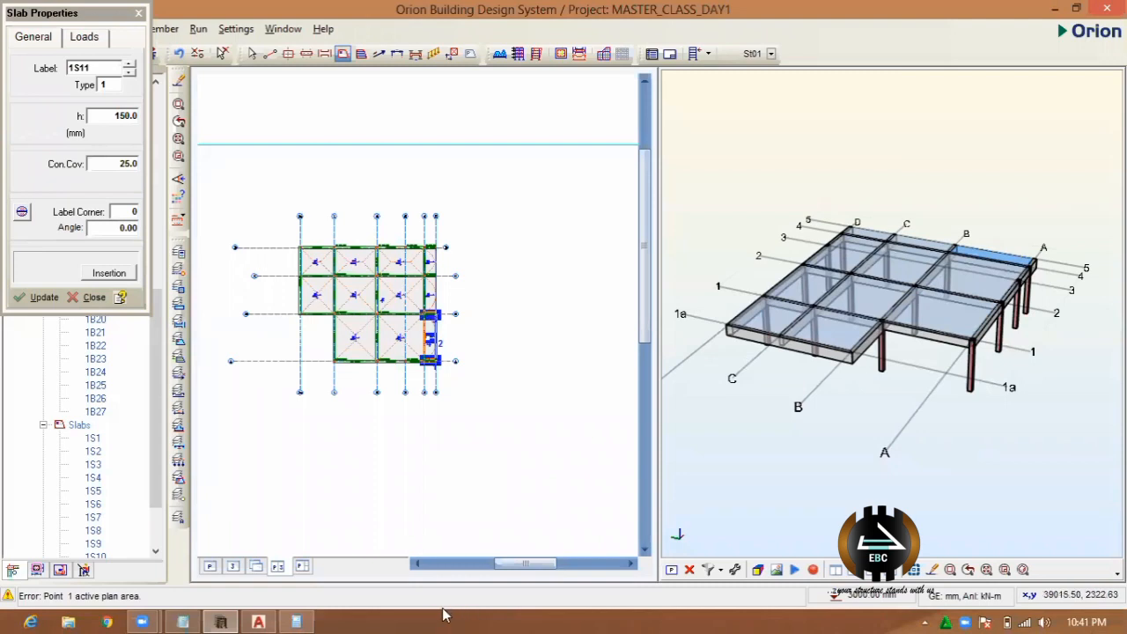
click(759, 571)
click(759, 570)
click(759, 571)
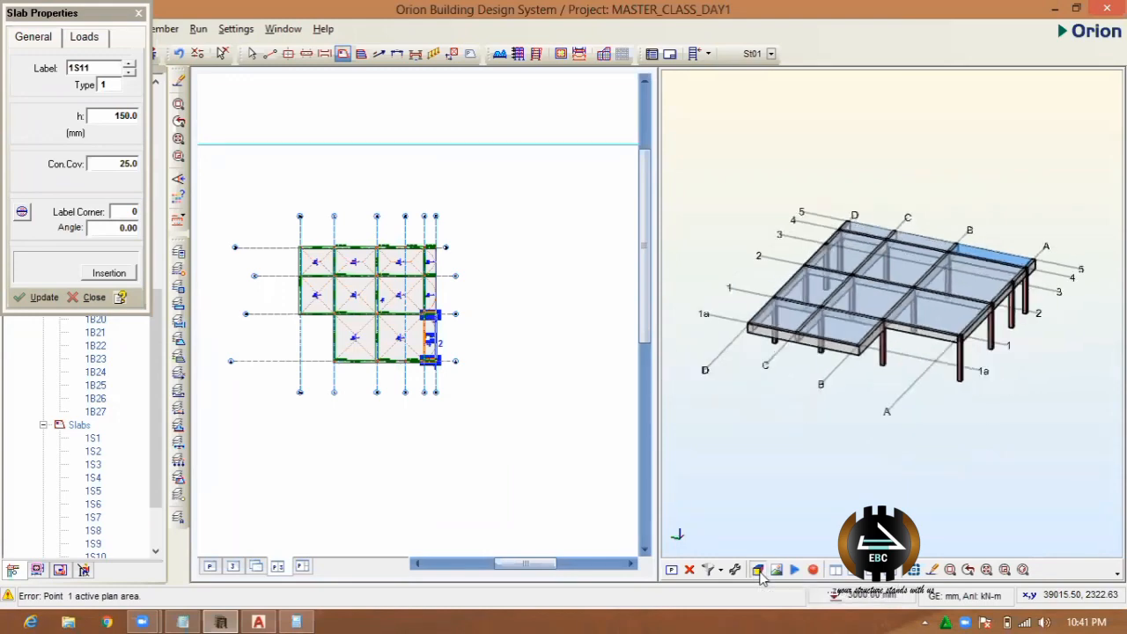
click(760, 572)
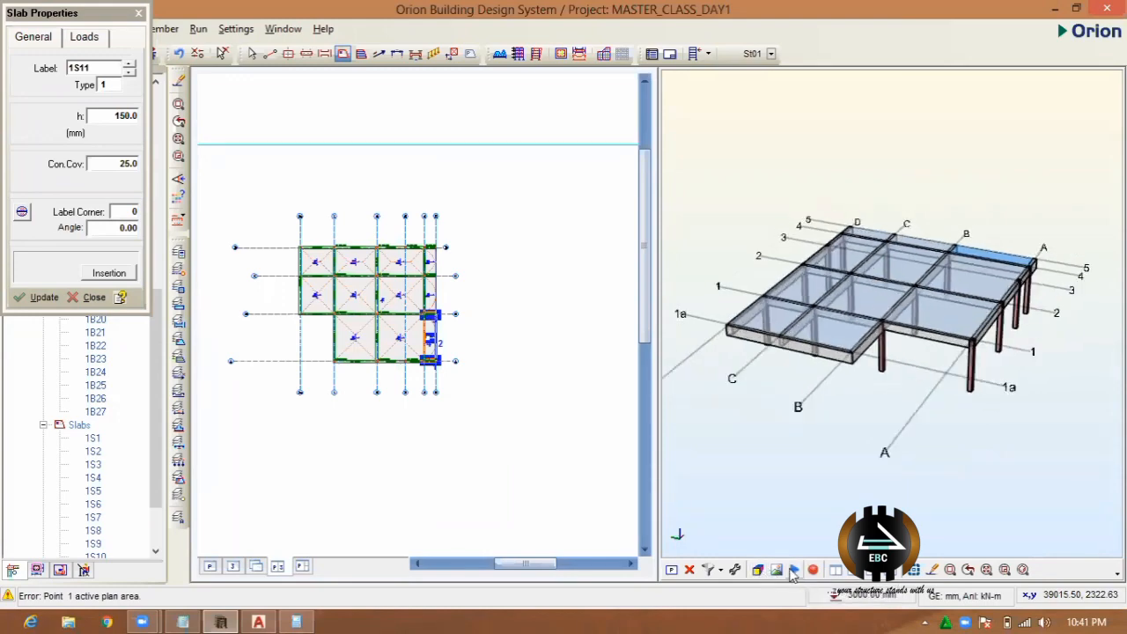
- Play the 3D model animation in clockwise, counter-clockwise and flight modes, and close the animation settings
click(792, 571)
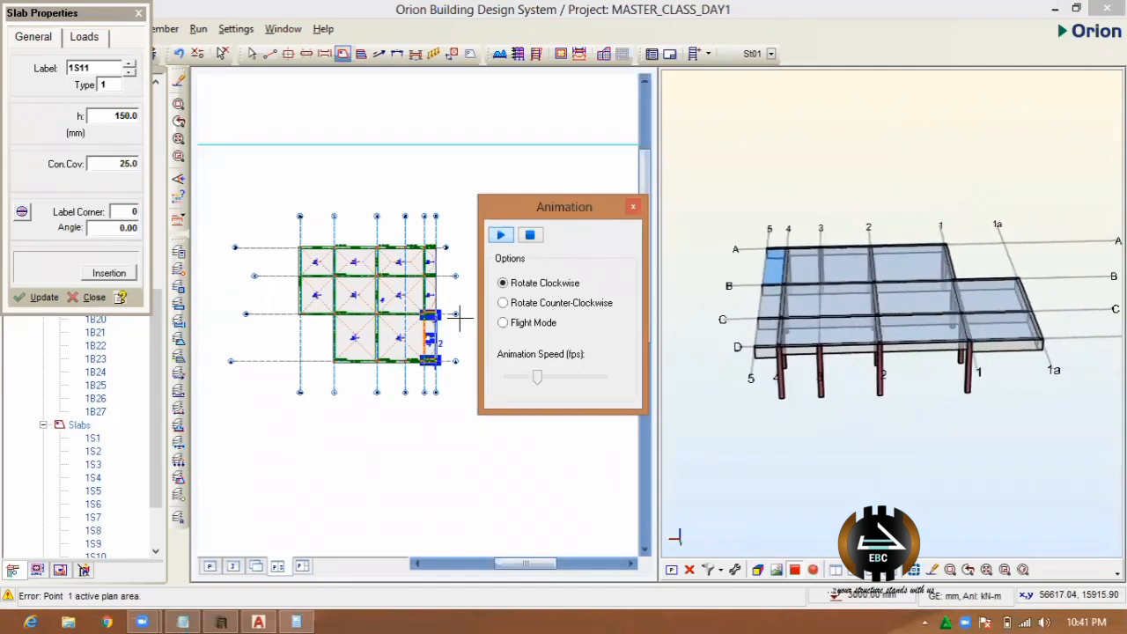
click(519, 305)
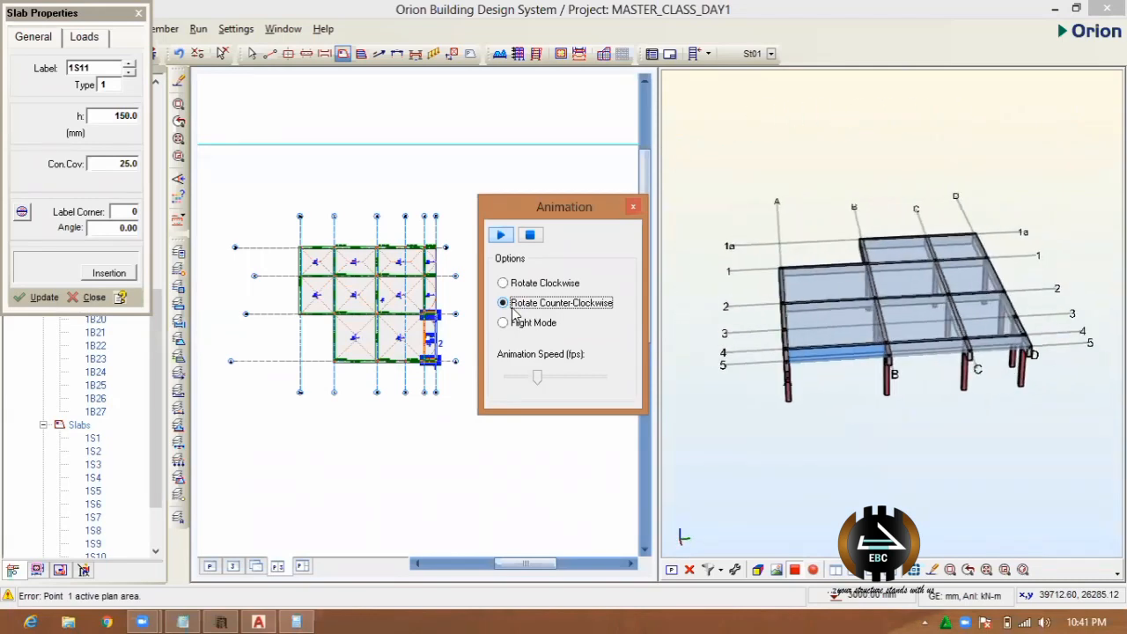
click(528, 324)
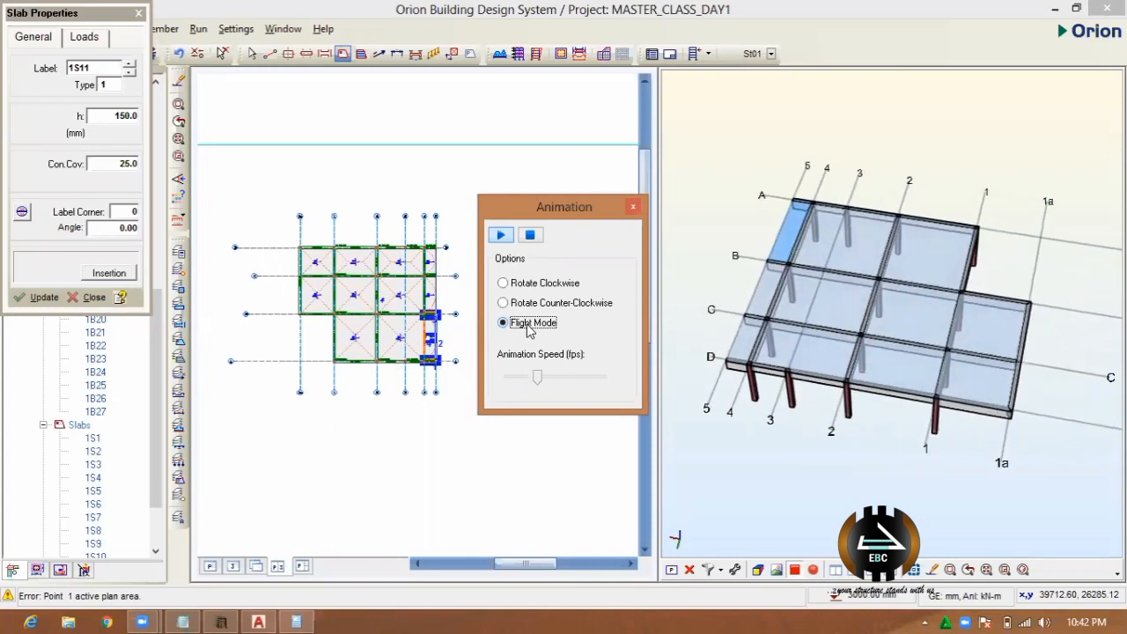
click(633, 207)
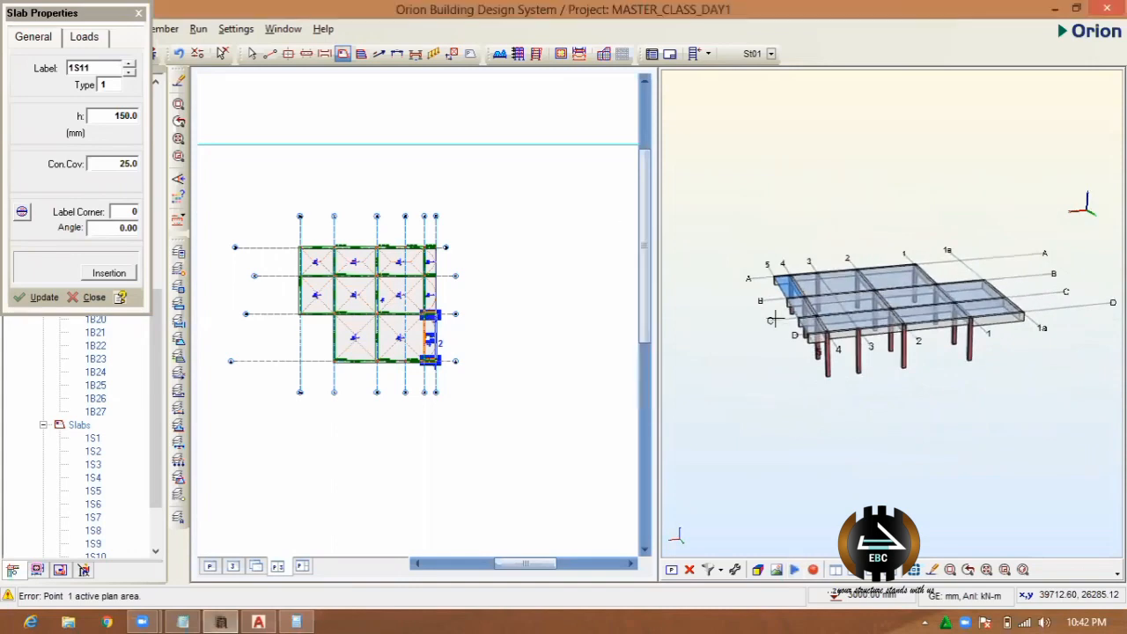